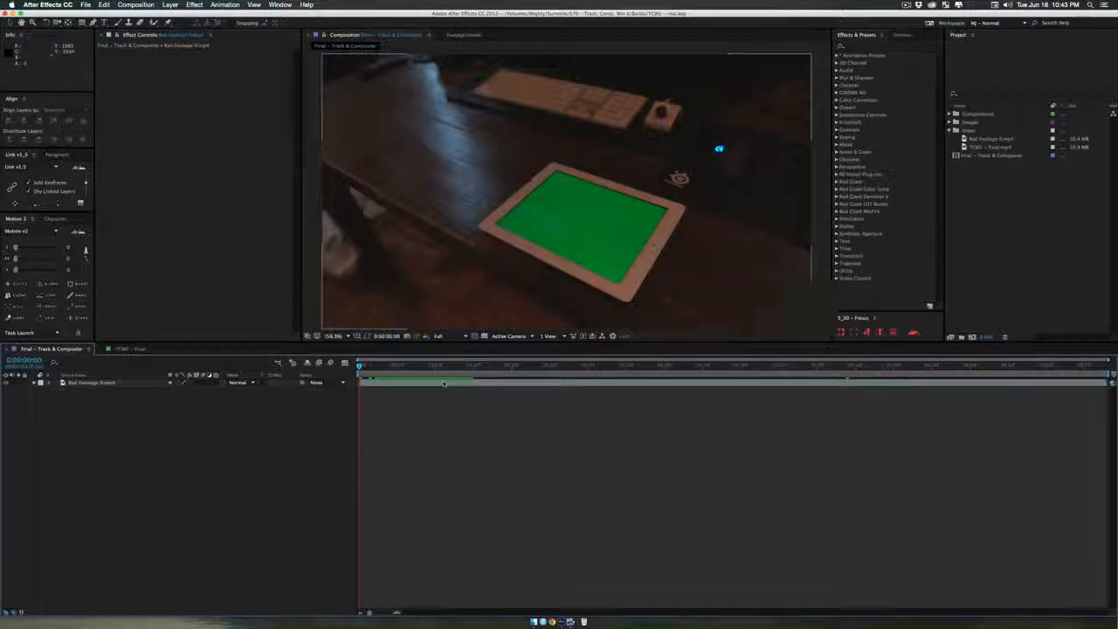
Step: Preview the green-screen footage in Final – Track & Composite and the finished composite in the TCW2 – Final composition
{"action": "key", "text": "space"}
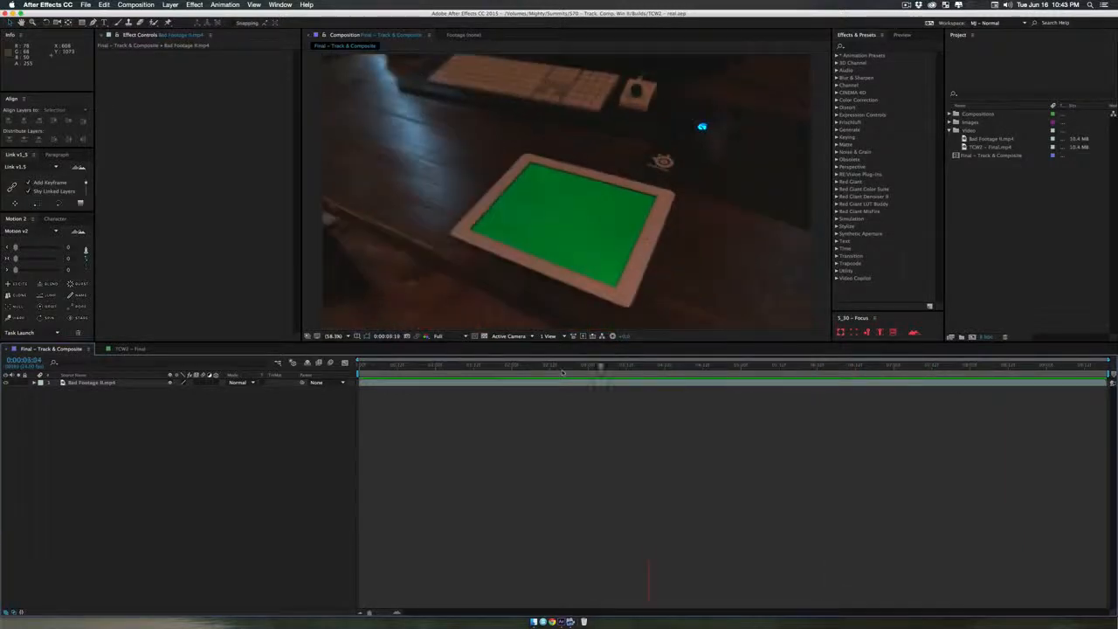
{"action": "left_click", "coordinate": [122, 348]}
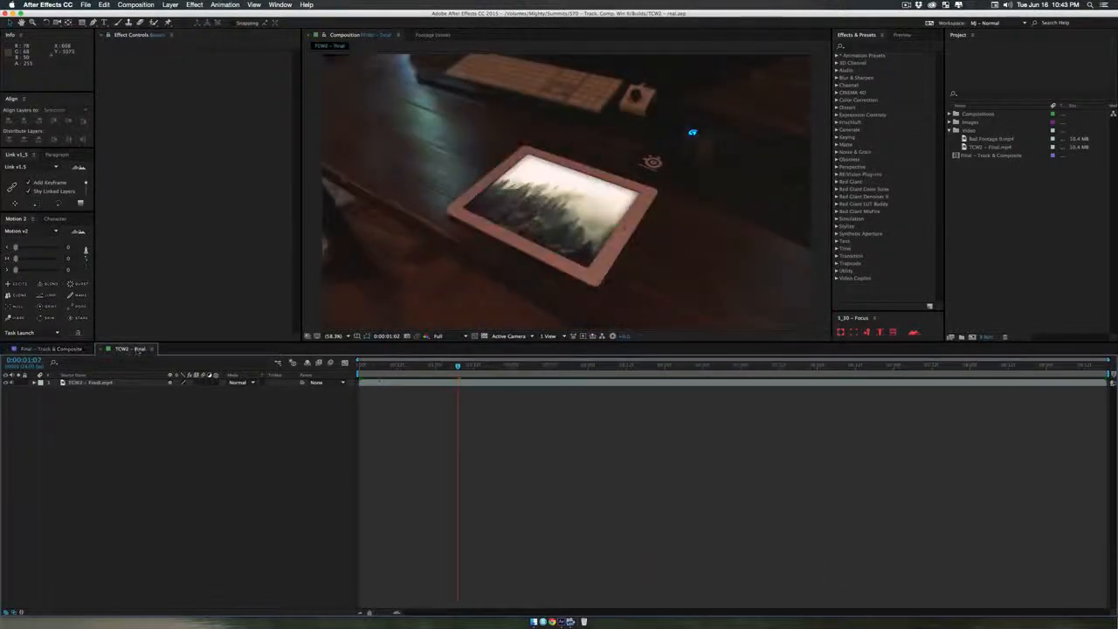
{"action": "key", "text": "space"}
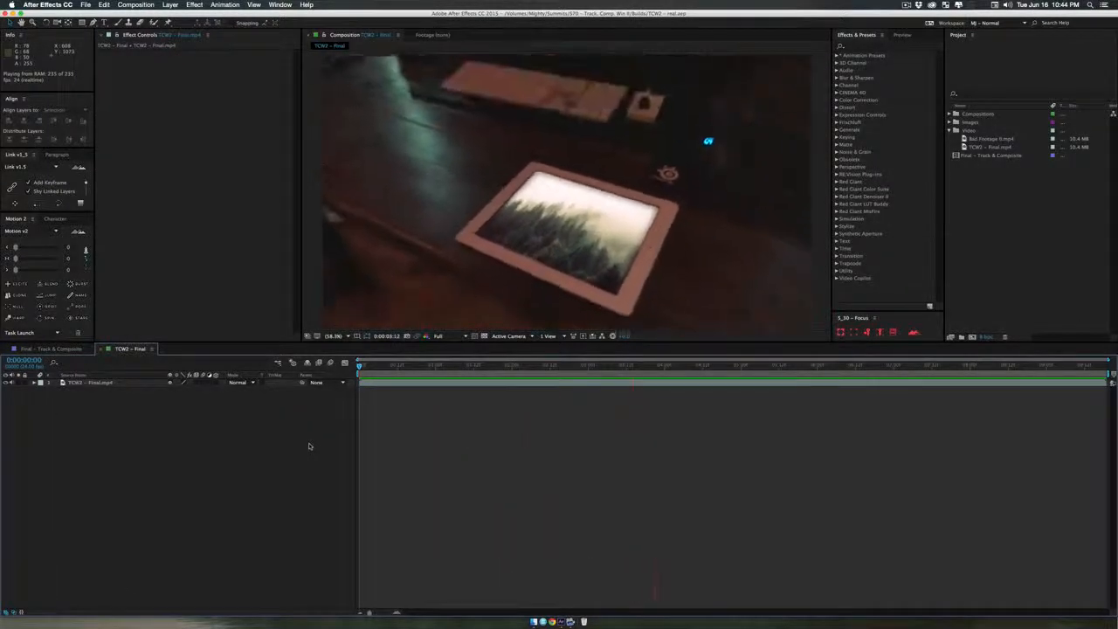
{"action": "left_click", "coordinate": [399, 368]}
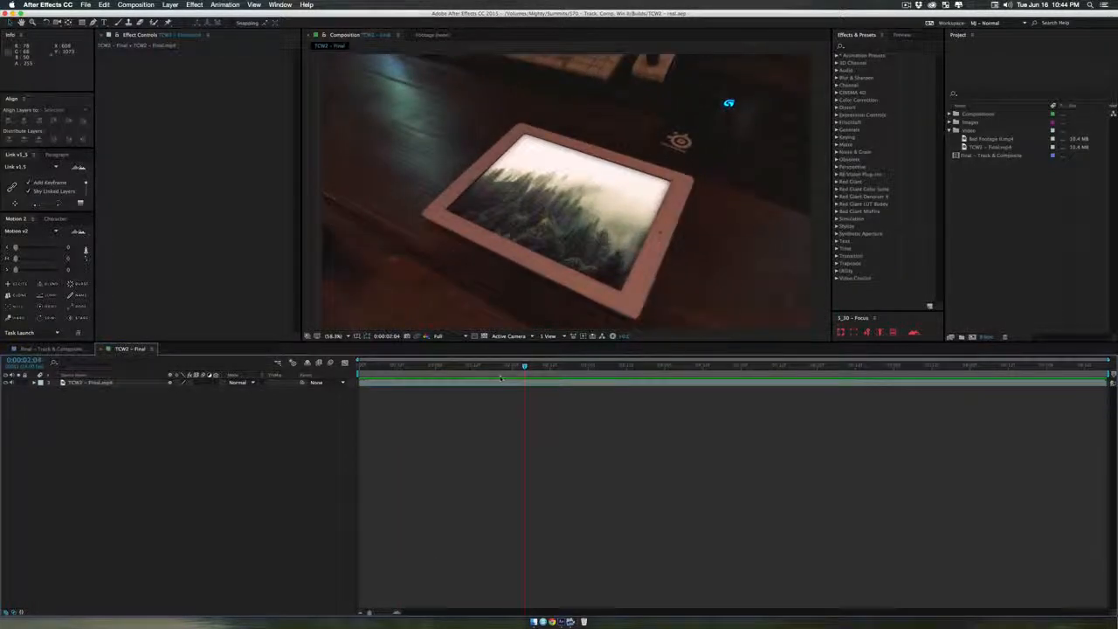
Step: Return to the Final – Track & Composite composition and examine how the green tablet screen moves through the footage
{"action": "left_click", "coordinate": [999, 139]}
{"action": "left_click", "coordinate": [111, 384]}
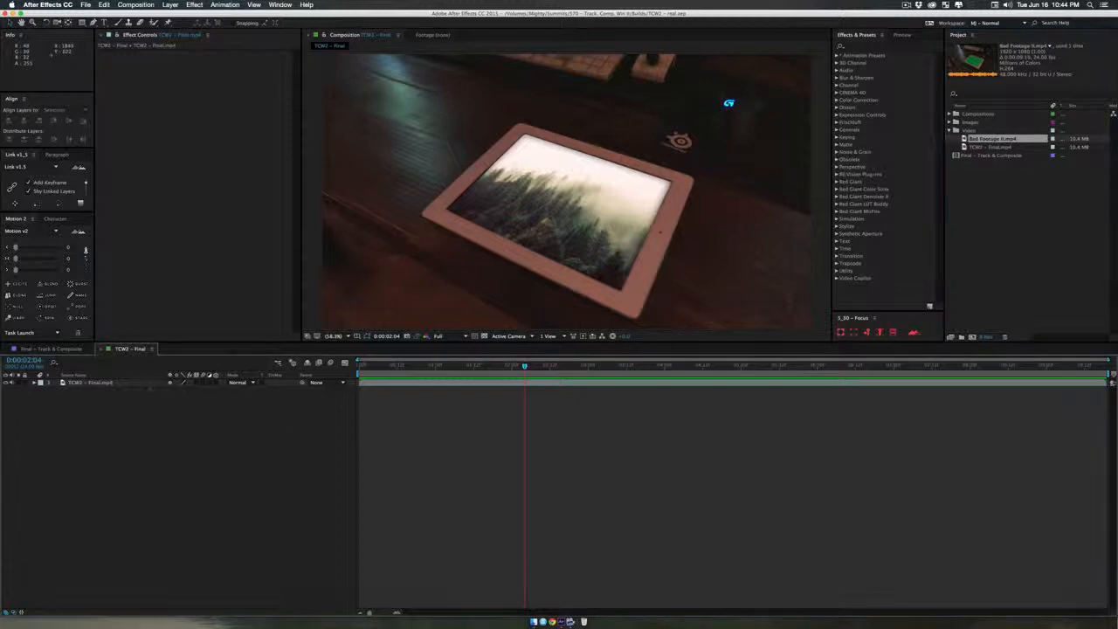
{"action": "left_click", "coordinate": [49, 349]}
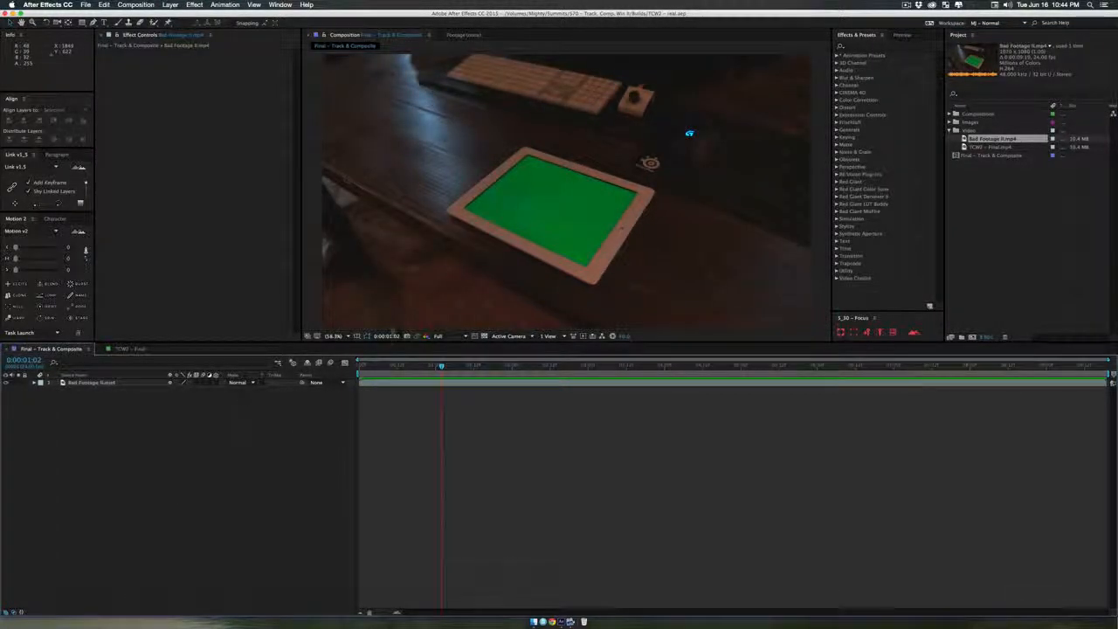
{"action": "left_click", "coordinate": [579, 206]}
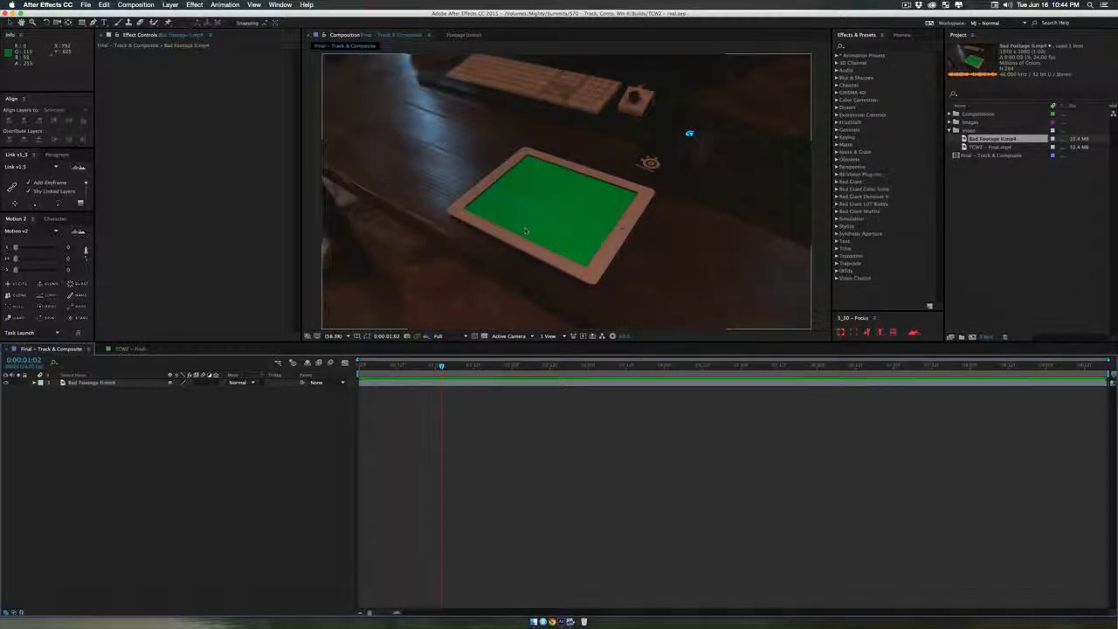
{"action": "left_click_drag", "start_coordinate": [467, 367], "coordinate": [597, 368]}
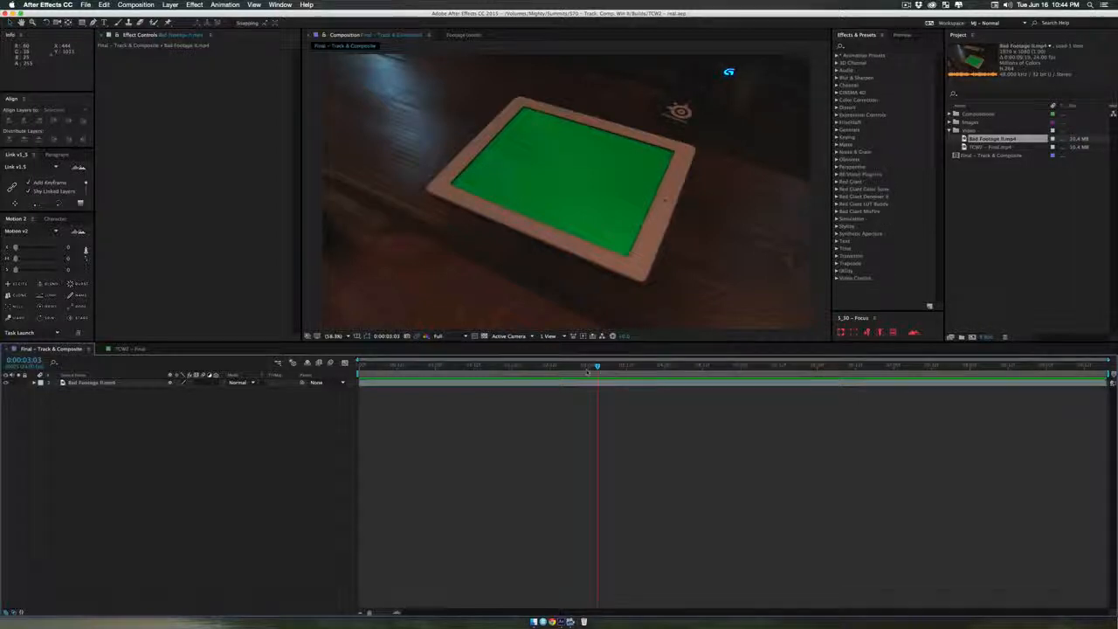
{"action": "left_click_drag", "start_coordinate": [598, 368], "coordinate": [359, 373]}
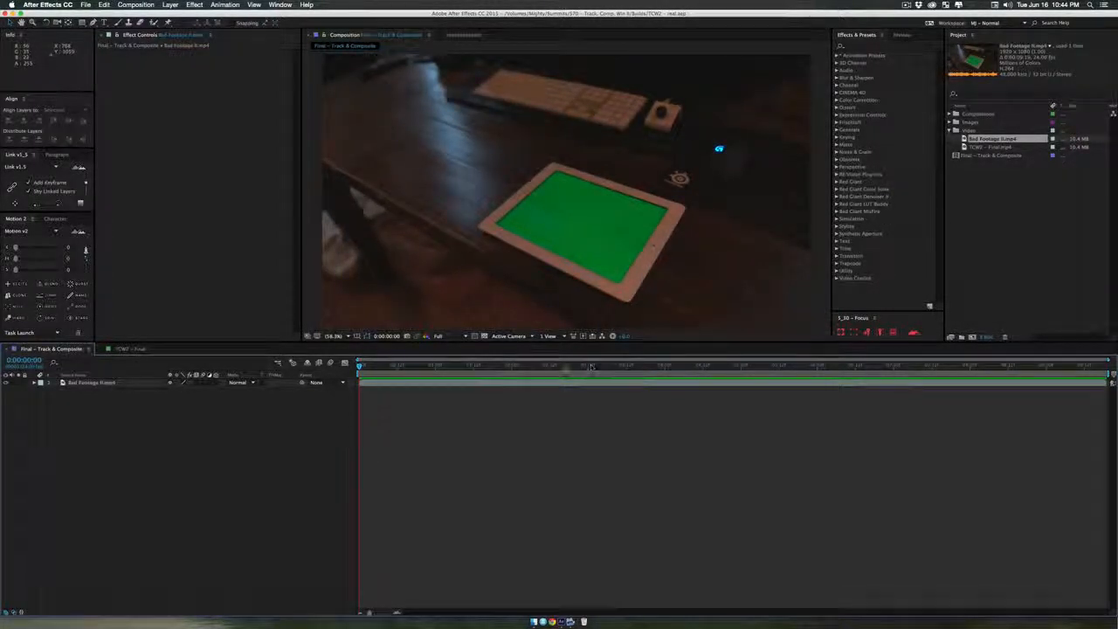
{"action": "left_click_drag", "start_coordinate": [566, 368], "coordinate": [700, 381]}
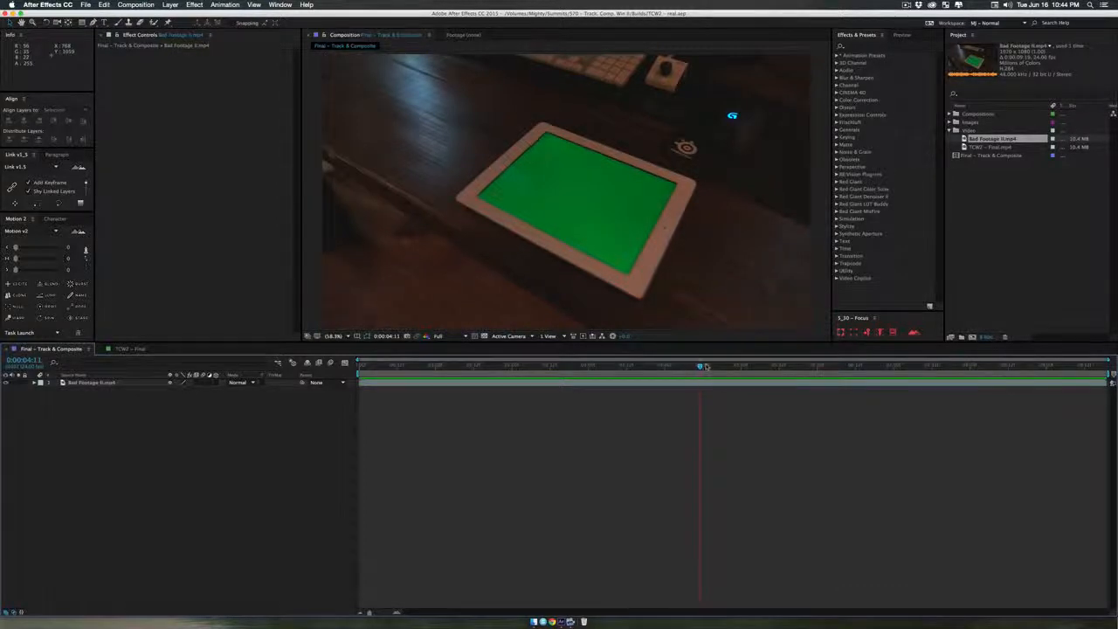
{"action": "mouse_move", "coordinate": [706, 367]}
{"action": "left_mouse_down"}
{"action": "mouse_move", "coordinate": [761, 367]}
{"action": "mouse_move", "coordinate": [708, 367]}
{"action": "left_mouse_up"}
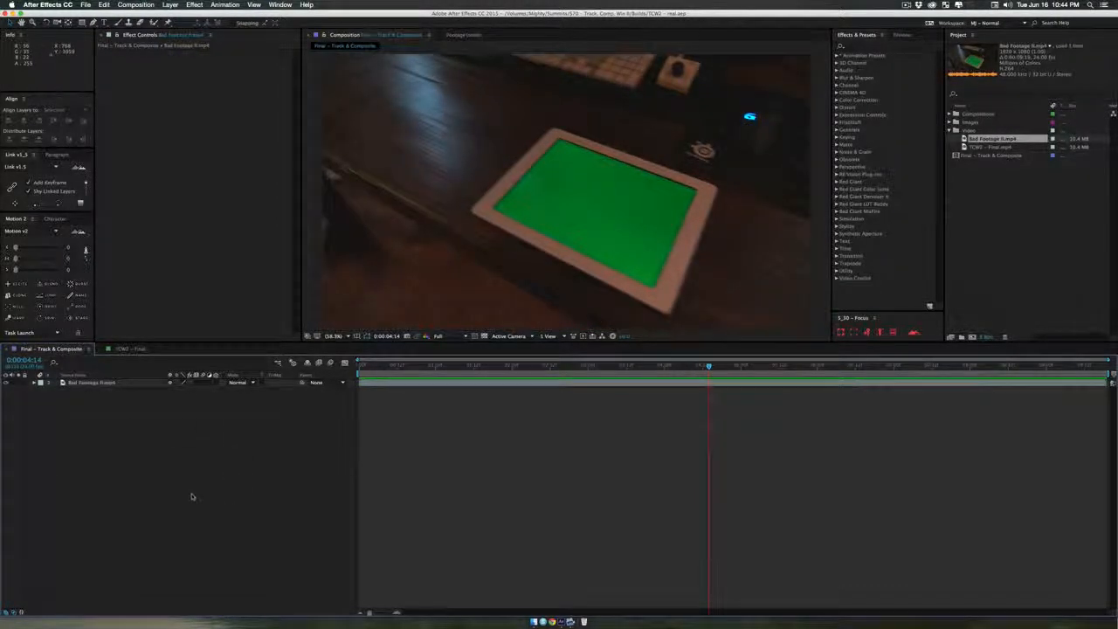
Step: Send the Bad Footage II.mp4 layer to mocha AE for tracking, overwrite the existing Bad Footage II project and maximize the mocha window
{"action": "left_click", "coordinate": [101, 382]}
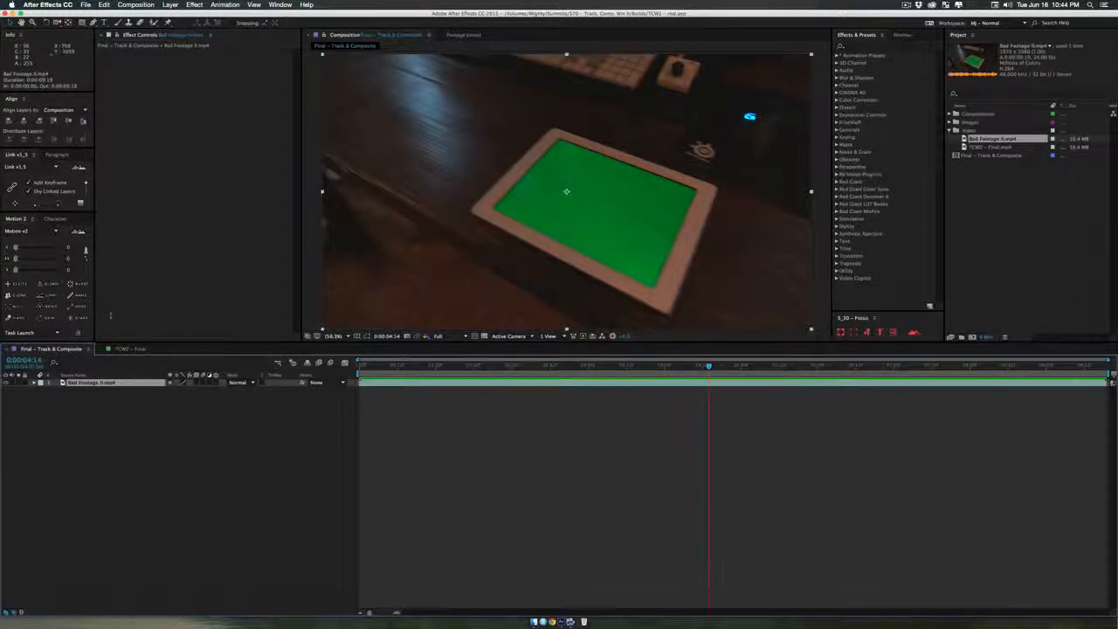
{"action": "left_click", "coordinate": [224, 4]}
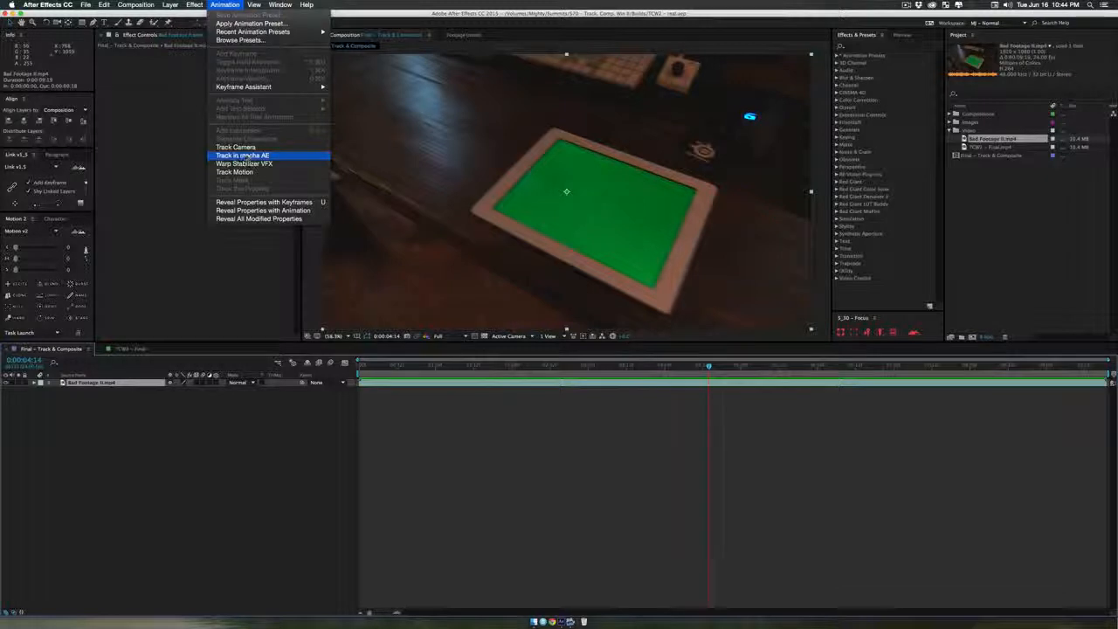
{"action": "left_click", "coordinate": [242, 157]}
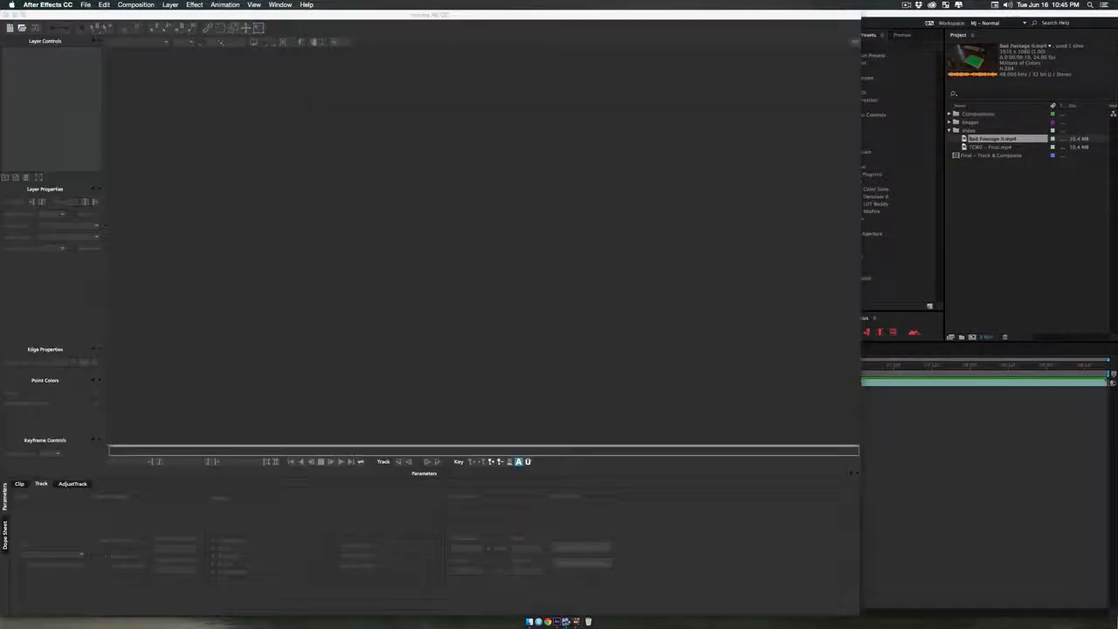
{"action": "left_click", "coordinate": [542, 414]}
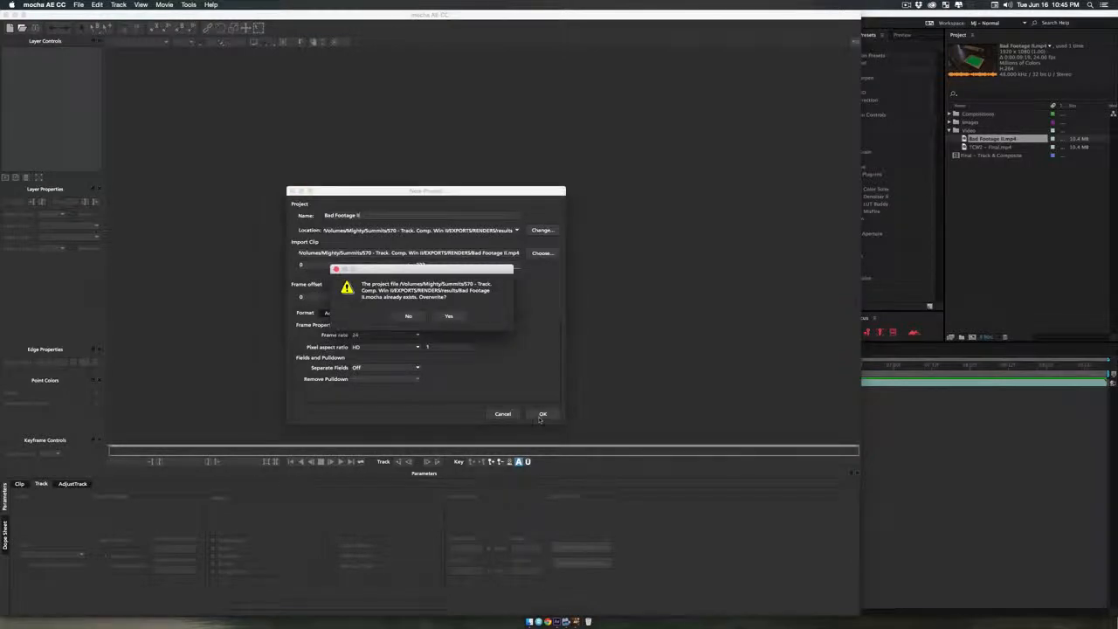
{"action": "left_click", "coordinate": [448, 315]}
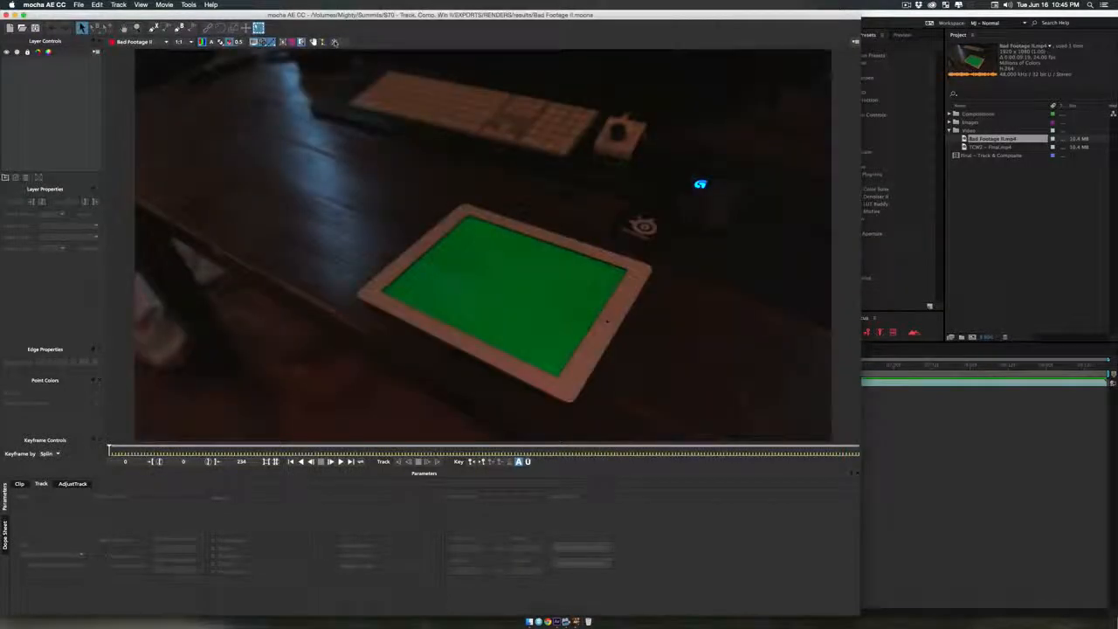
{"action": "double_click", "coordinate": [375, 15]}
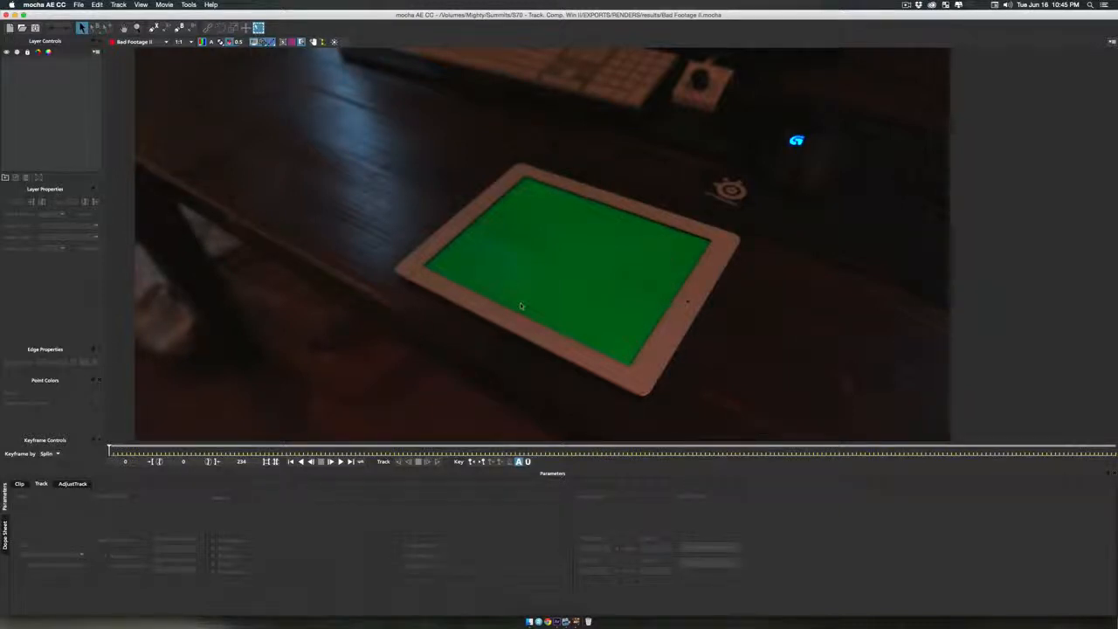
Step: Scrub through the clip in mocha and stop at frame 181, where the hand covers the tablet's near corner
{"action": "key", "text": "ctrl+l"}
{"action": "left_click", "coordinate": [528, 234]}
{"action": "key", "text": "z"}
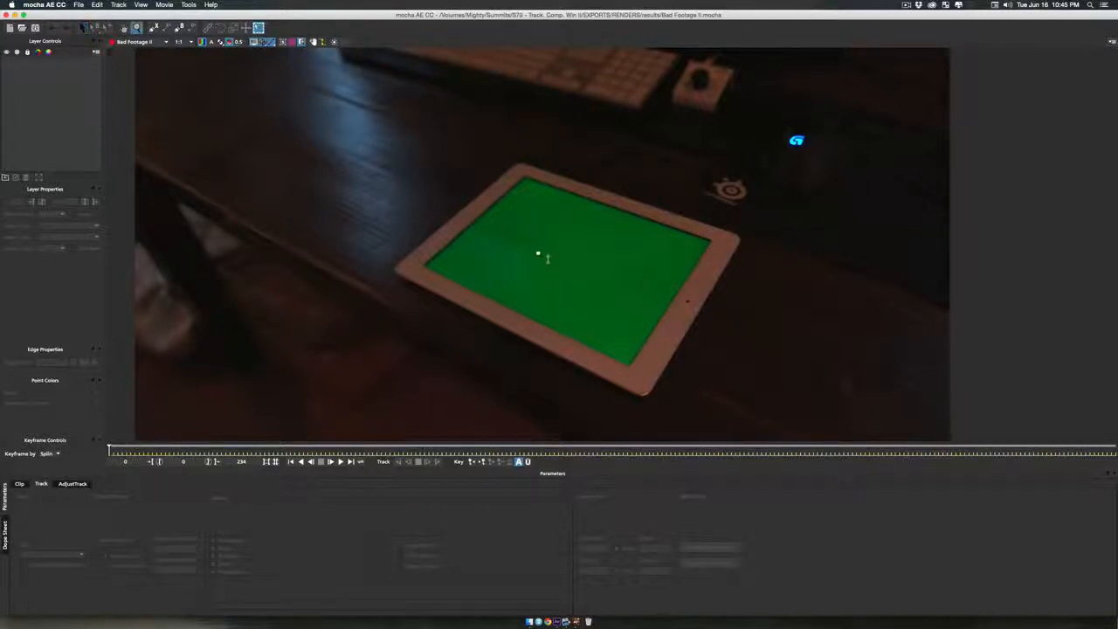
{"action": "left_click_drag", "start_coordinate": [532, 221], "coordinate": [537, 290]}
{"action": "key", "text": "s"}
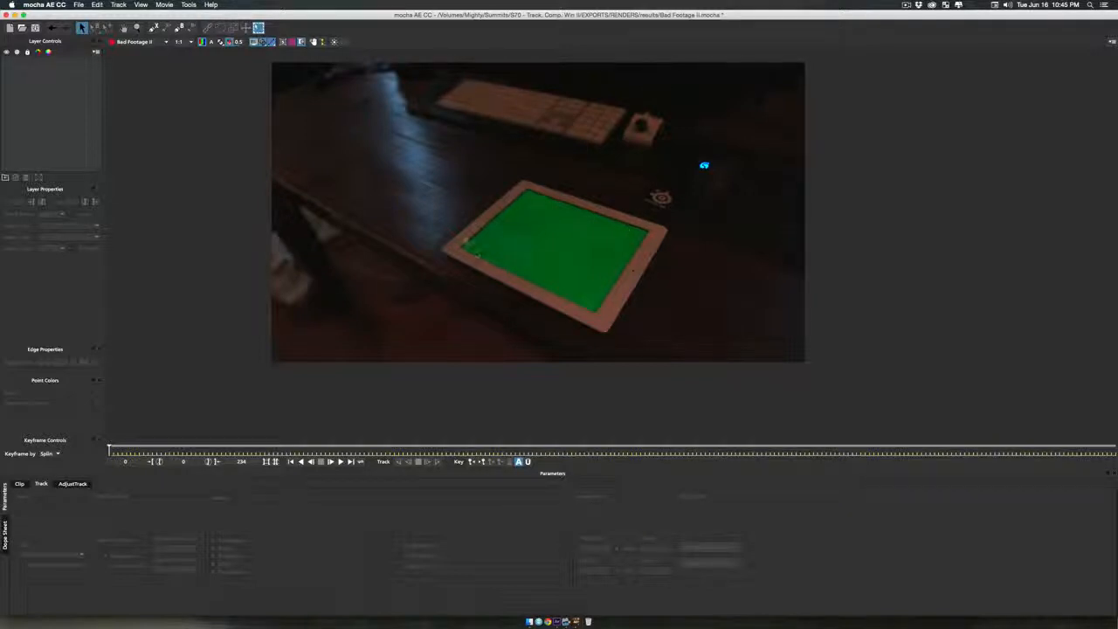
{"action": "key", "text": "x"}
{"action": "left_click_drag", "start_coordinate": [489, 224], "coordinate": [546, 274]}
{"action": "key", "text": "z"}
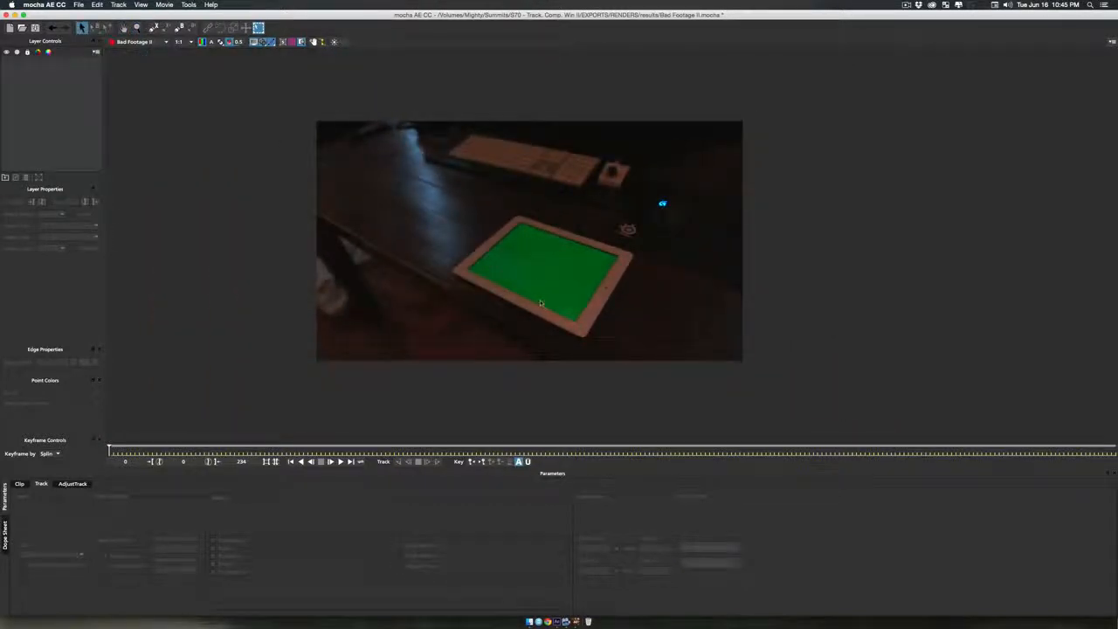
{"action": "key", "text": "z"}
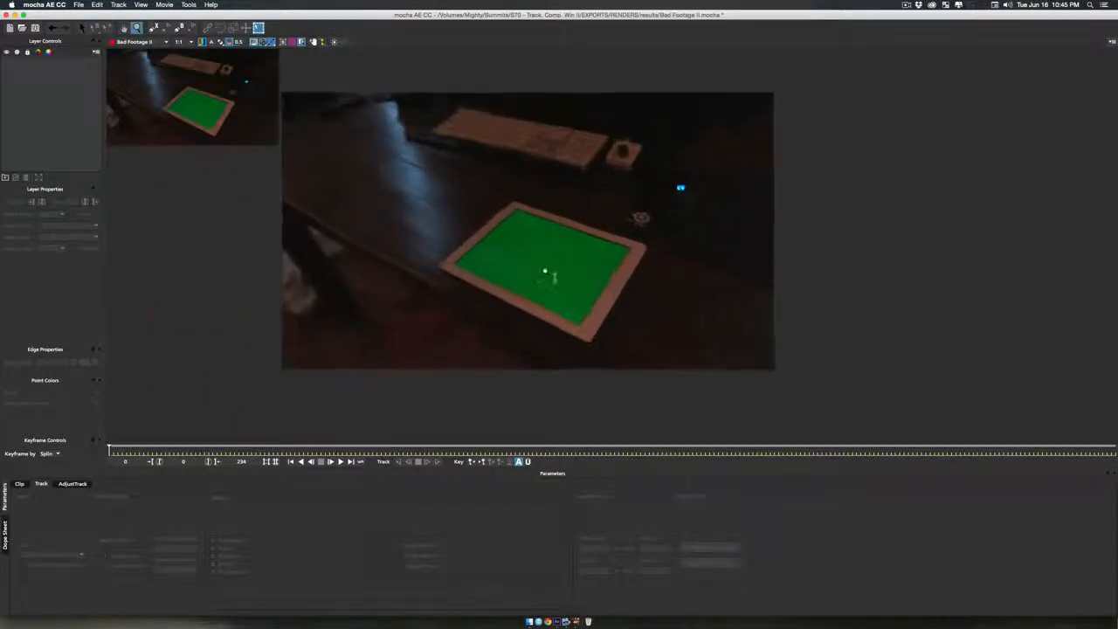
{"action": "key", "text": "super+s"}
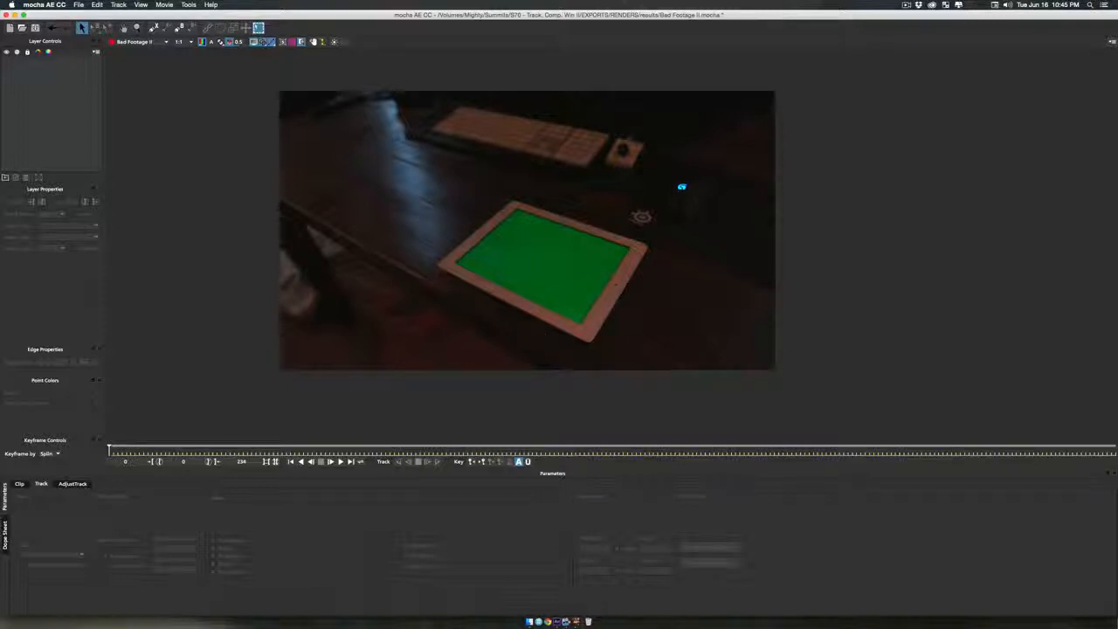
{"action": "left_click", "coordinate": [600, 450]}
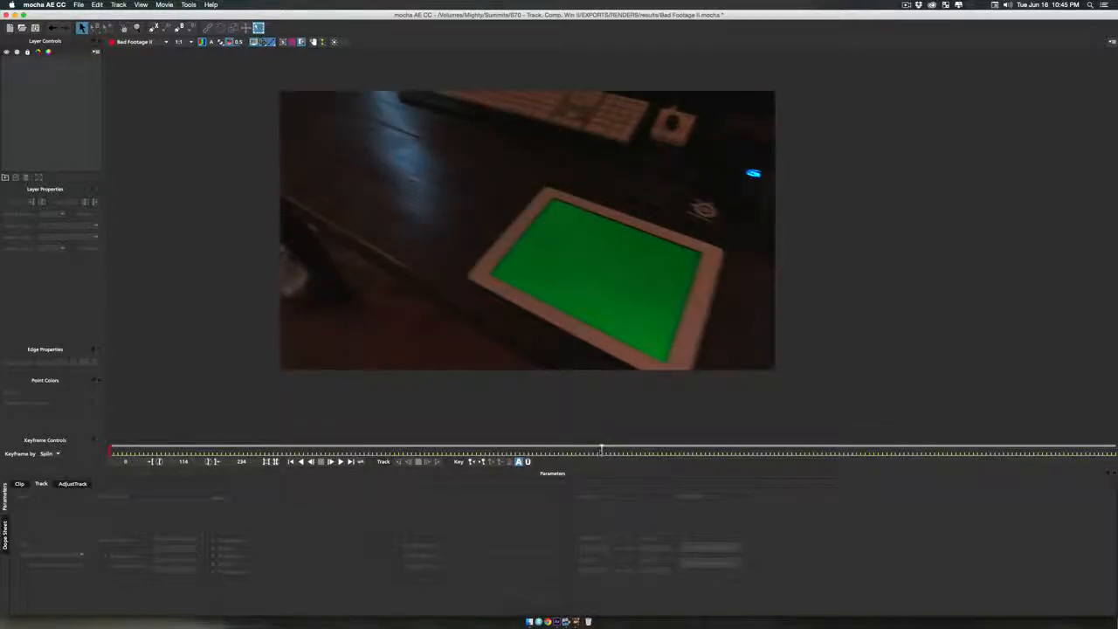
{"action": "left_click", "coordinate": [666, 450]}
{"action": "left_click", "coordinate": [705, 451]}
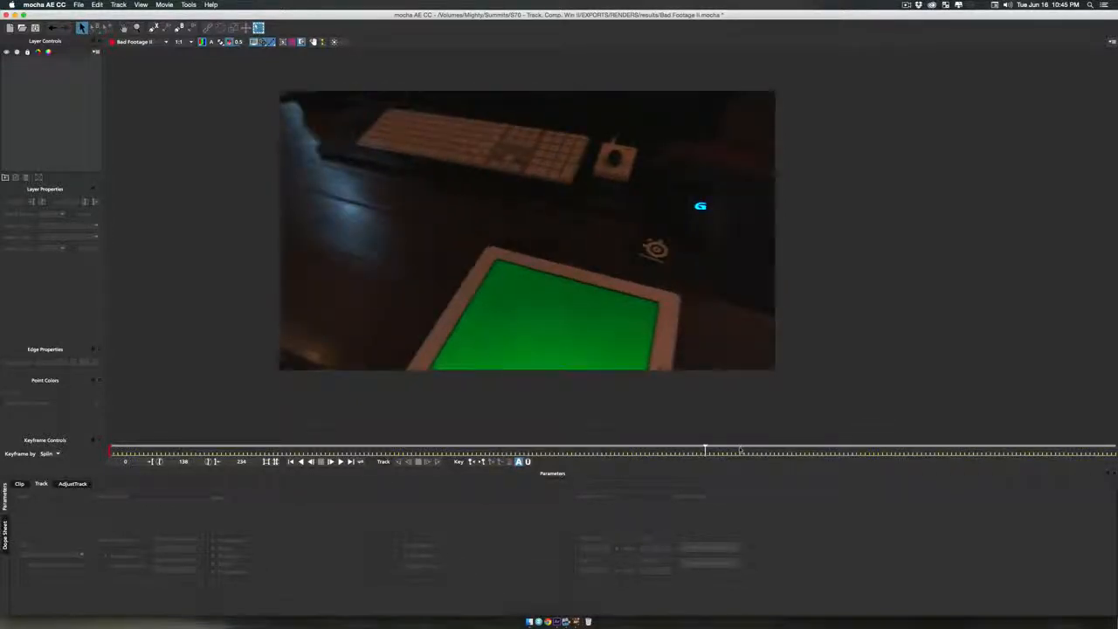
{"action": "left_click_drag", "start_coordinate": [705, 451], "coordinate": [890, 450]}
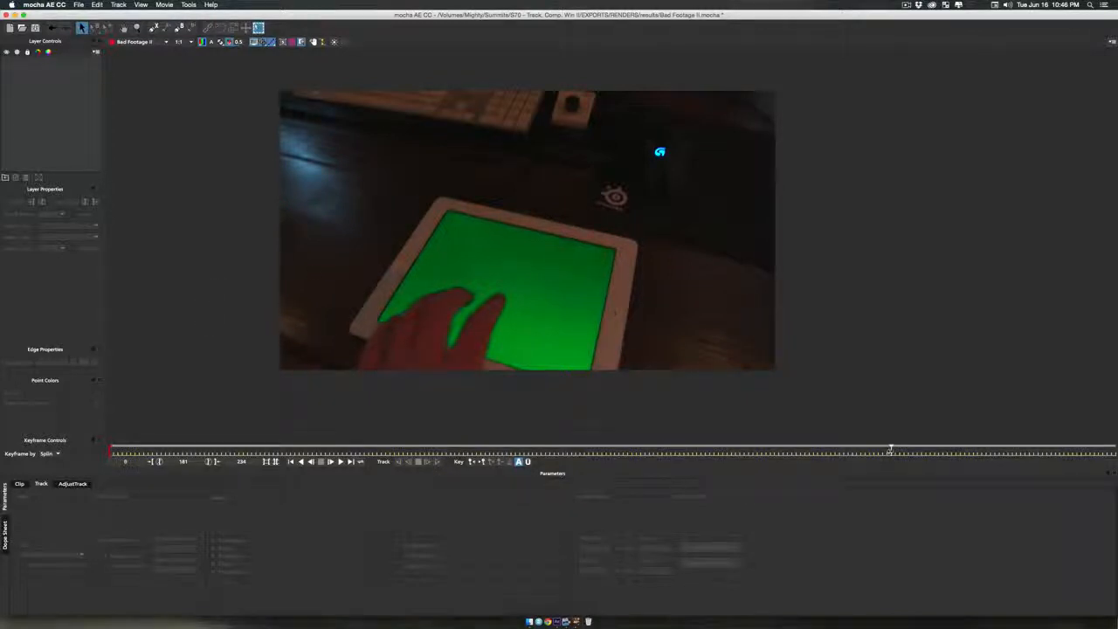
{"action": "mouse_move", "coordinate": [890, 450]}
{"action": "left_mouse_down"}
{"action": "mouse_move", "coordinate": [916, 450]}
{"action": "mouse_move", "coordinate": [890, 450]}
{"action": "left_mouse_up"}
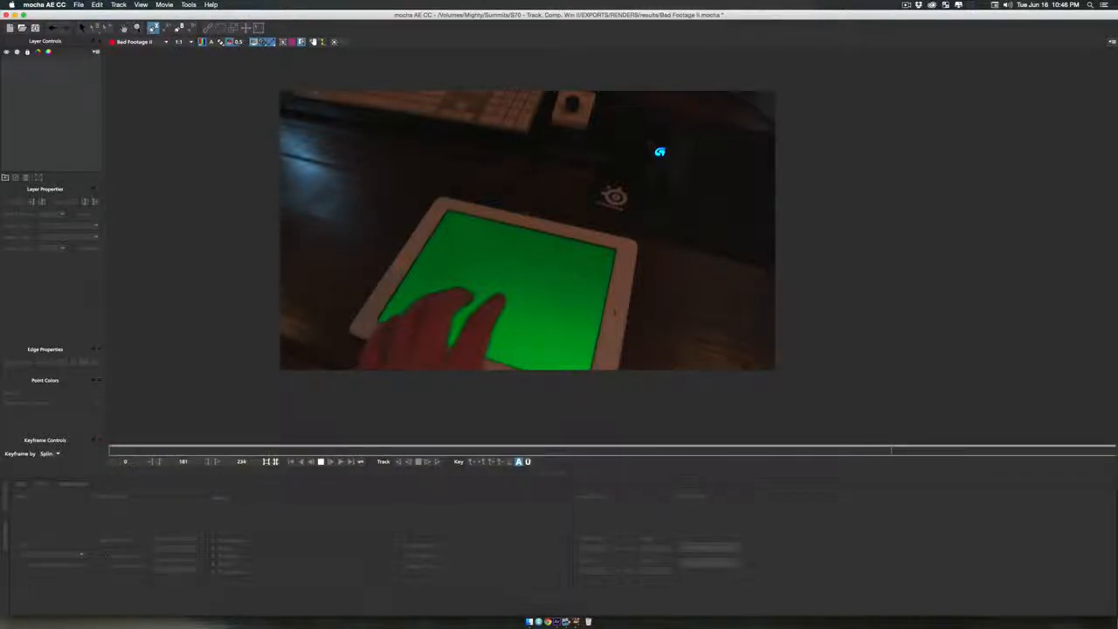
Step: Draw a closed spline around the hand at frame 181, extending below the frame edge, and name its layer "hand remove"
{"action": "left_click", "coordinate": [343, 384]}
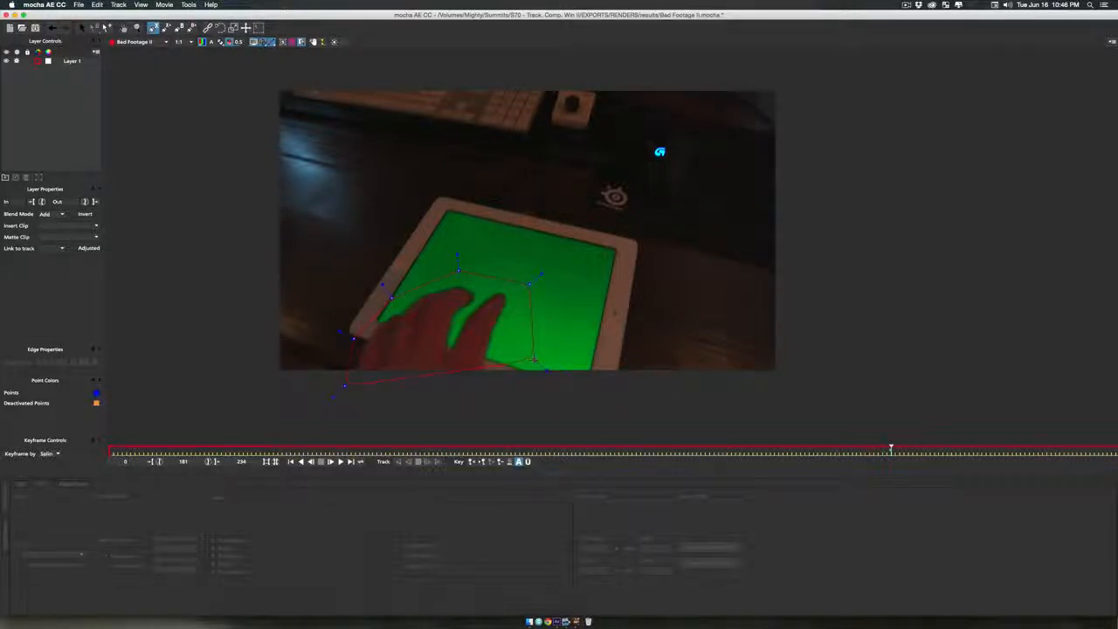
{"action": "right_click", "coordinate": [424, 405]}
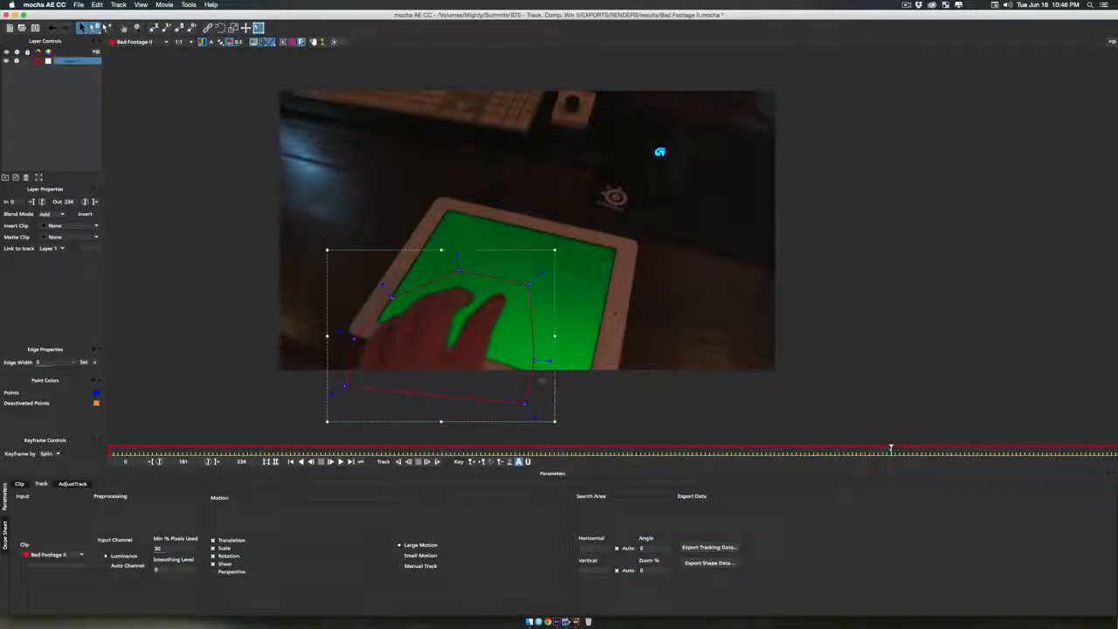
{"action": "double_click", "coordinate": [70, 61]}
{"action": "type", "text": "hand rotoscope"}
{"action": "key", "text": "Return"}
Step: Set Min % Pixels Used to 90 and track the hand shape backwards from frame 181 to frame 175
{"action": "key", "text": "super+s"}
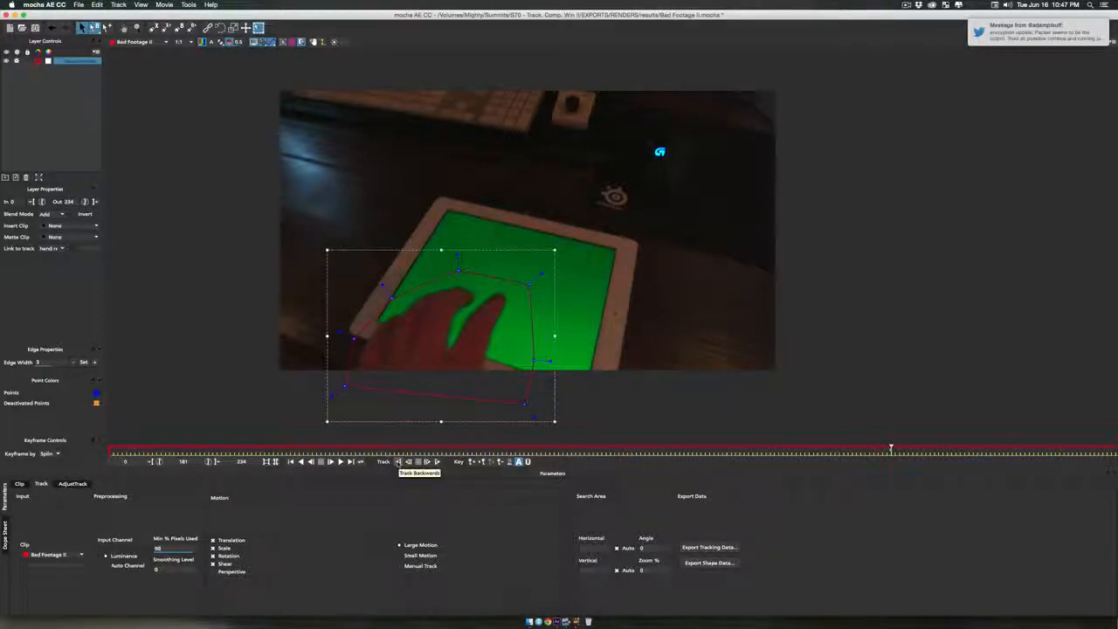
{"action": "left_click", "coordinate": [408, 461]}
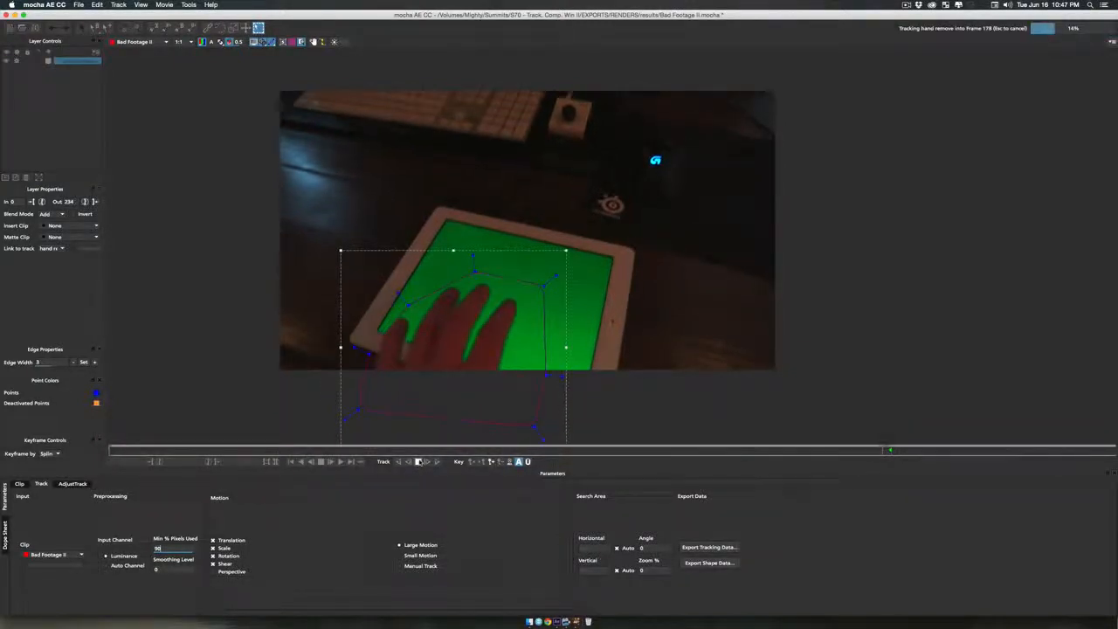
{"action": "left_click", "coordinate": [417, 462]}
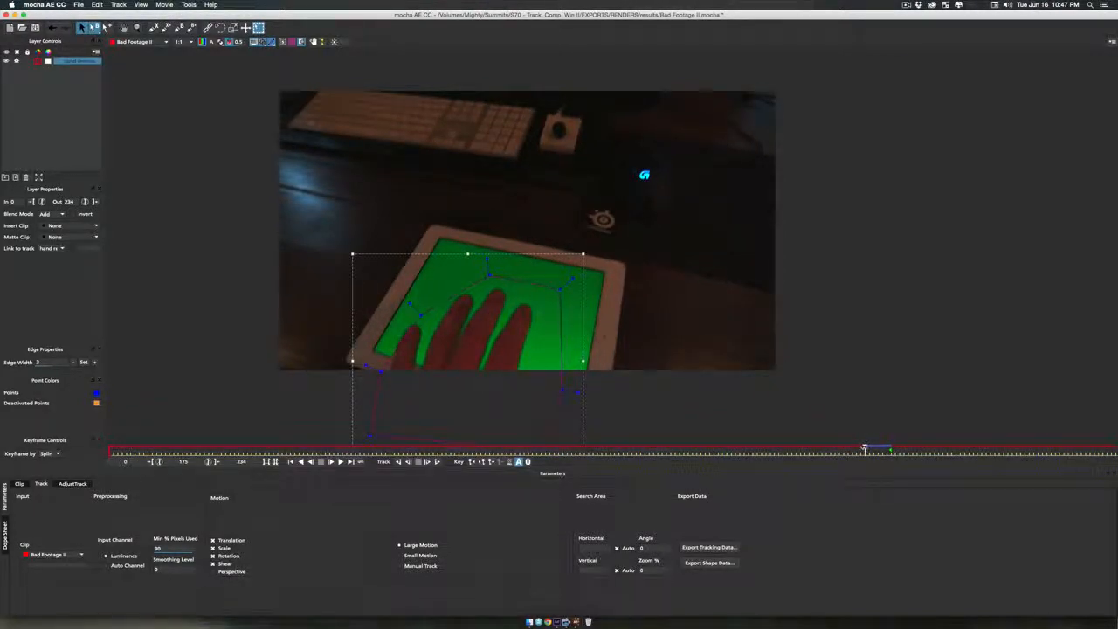
Step: At frame 180, move the spline point near the tablet's left bezel outward from the hand and track to the previous frame
{"action": "left_click_drag", "start_coordinate": [865, 449], "coordinate": [881, 449]}
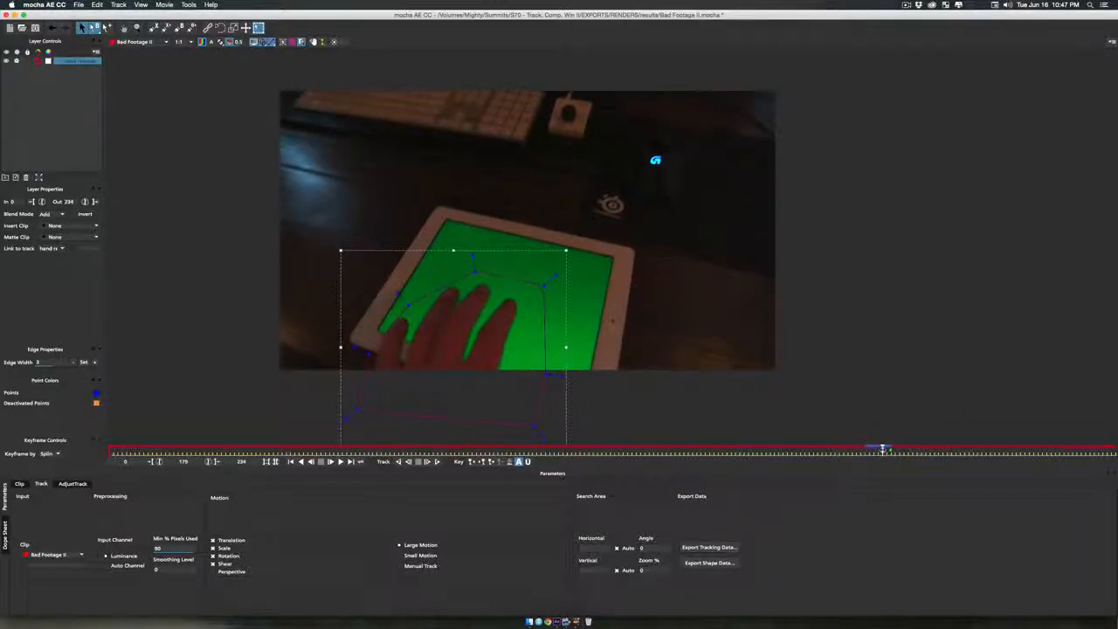
{"action": "left_click_drag", "start_coordinate": [882, 448], "coordinate": [887, 449]}
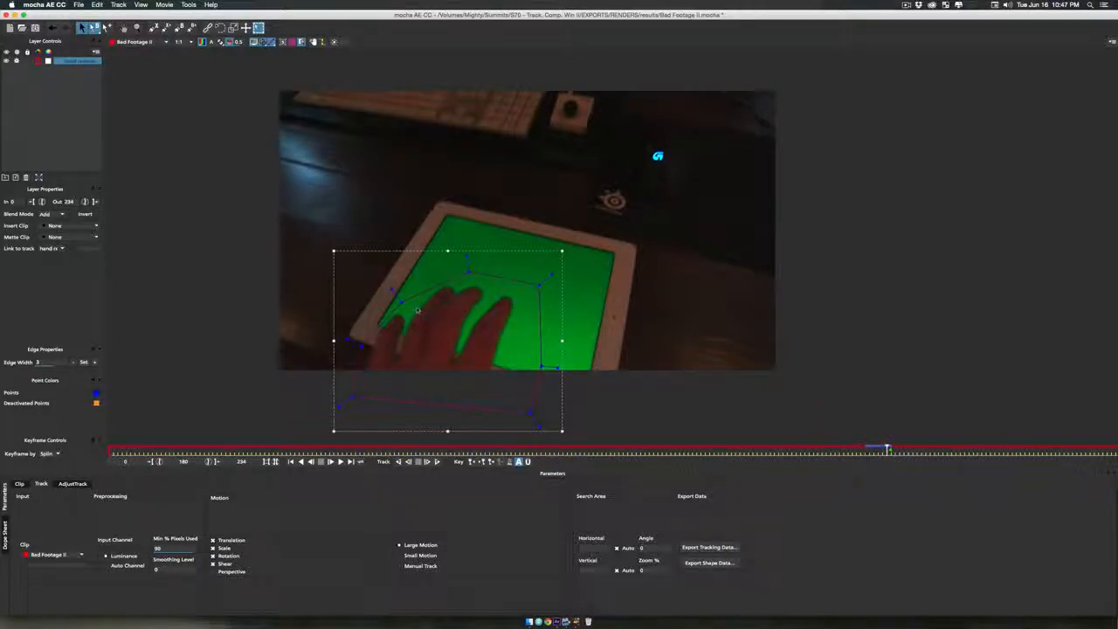
{"action": "left_click_drag", "start_coordinate": [401, 301], "coordinate": [392, 304]}
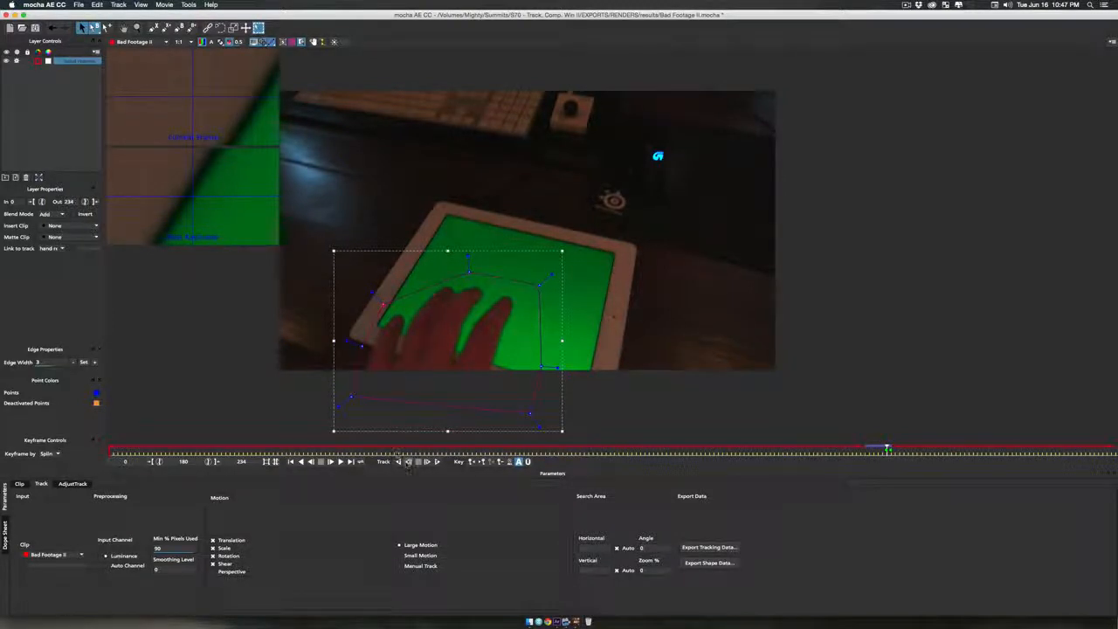
{"action": "left_click", "coordinate": [407, 461]}
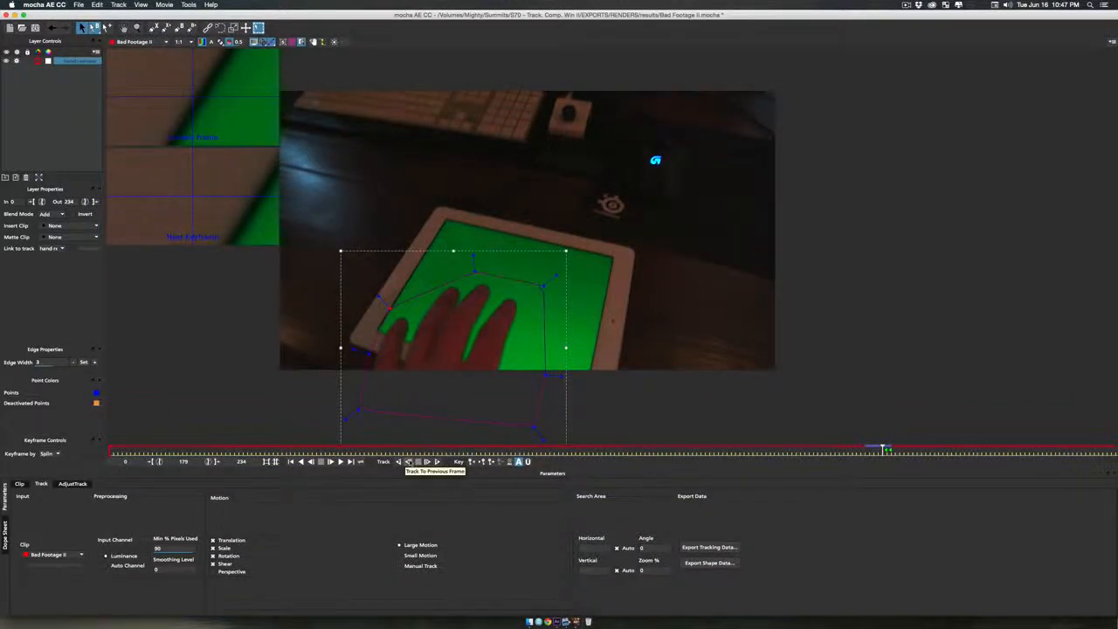
Step: Track the hand shape backwards one frame at a time from frame 179 to frame 168
{"action": "left_click", "coordinate": [407, 461]}
{"action": "left_click", "coordinate": [407, 461]}
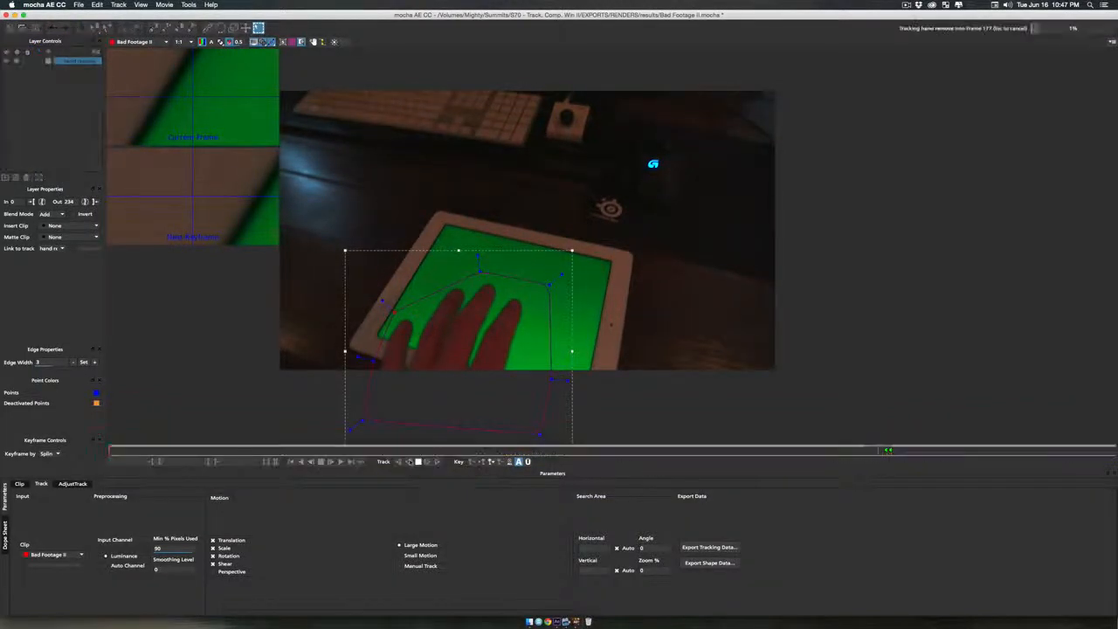
{"action": "left_click", "coordinate": [408, 461]}
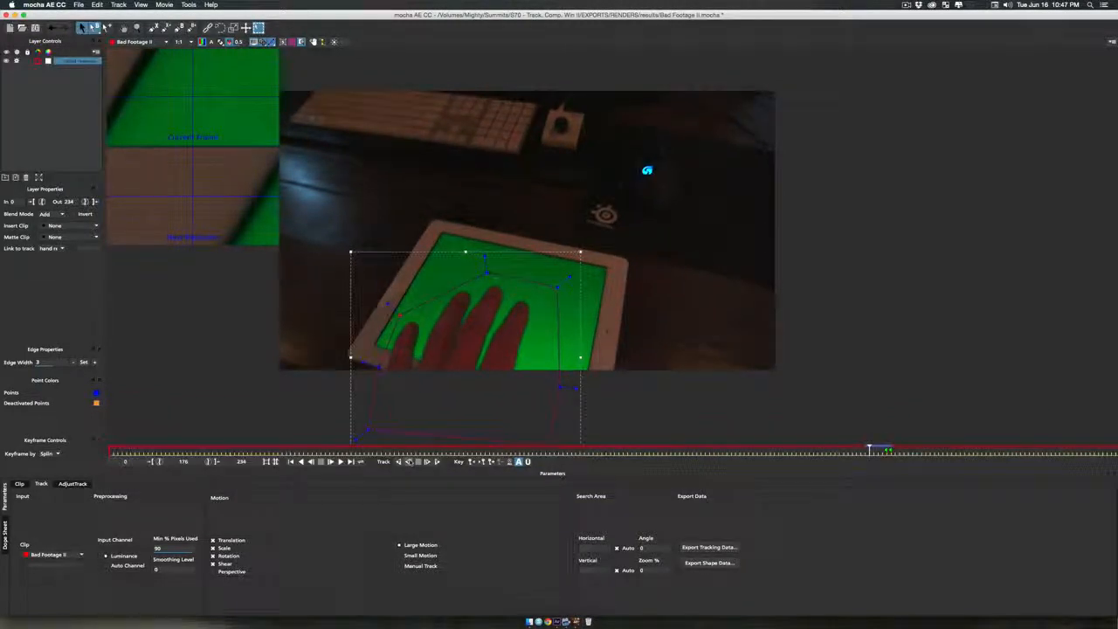
{"action": "left_click", "coordinate": [407, 461]}
{"action": "left_click", "coordinate": [408, 461]}
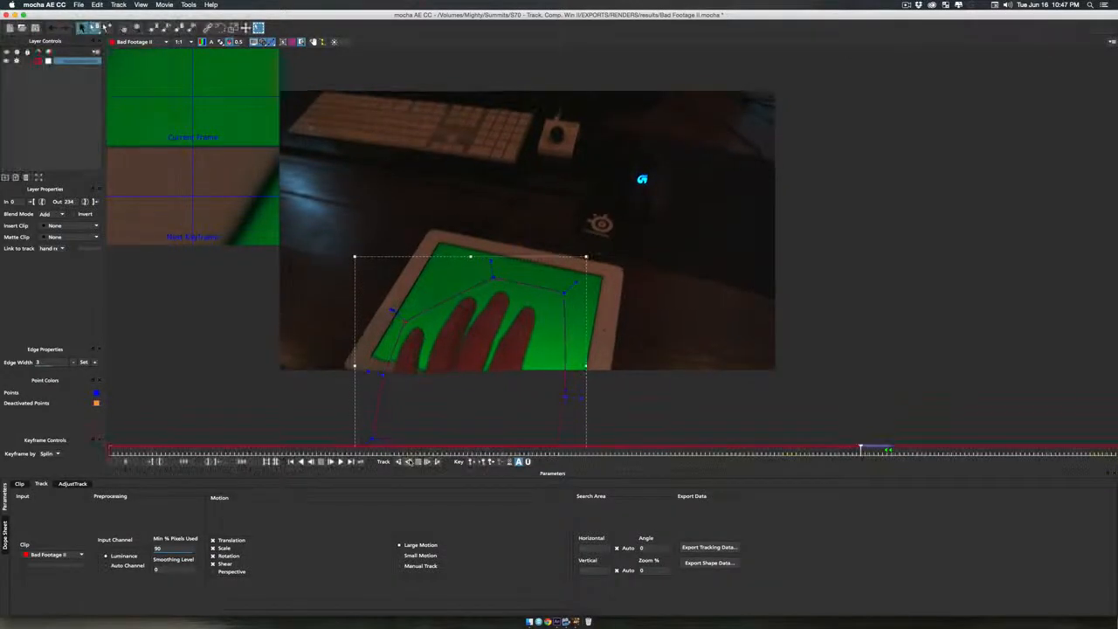
{"action": "left_click", "coordinate": [408, 461]}
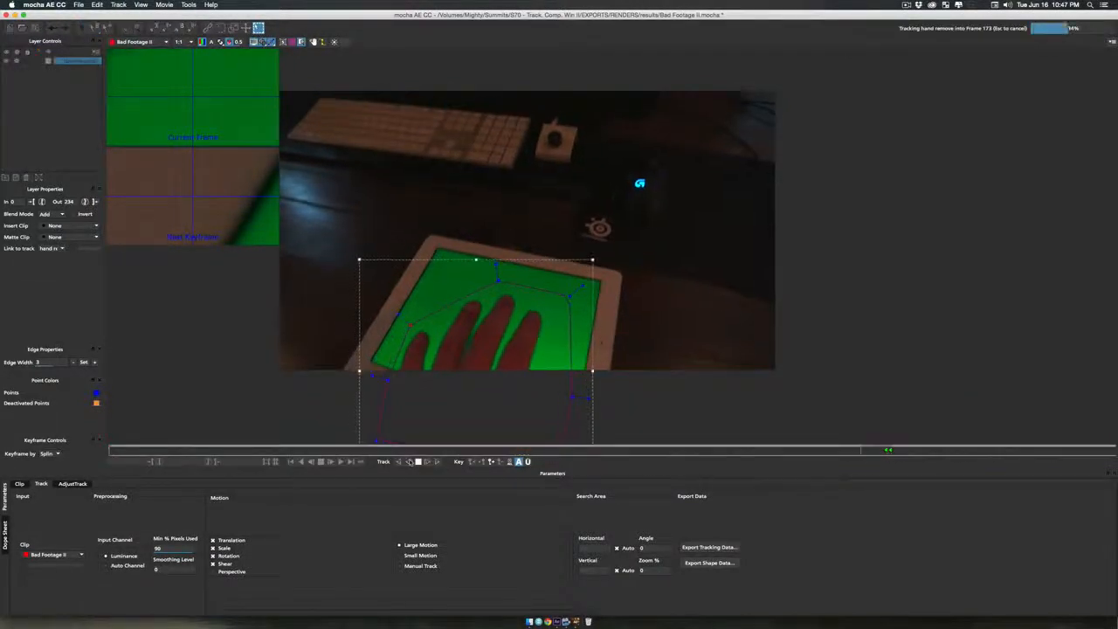
{"action": "left_click", "coordinate": [408, 461]}
{"action": "left_click", "coordinate": [407, 461]}
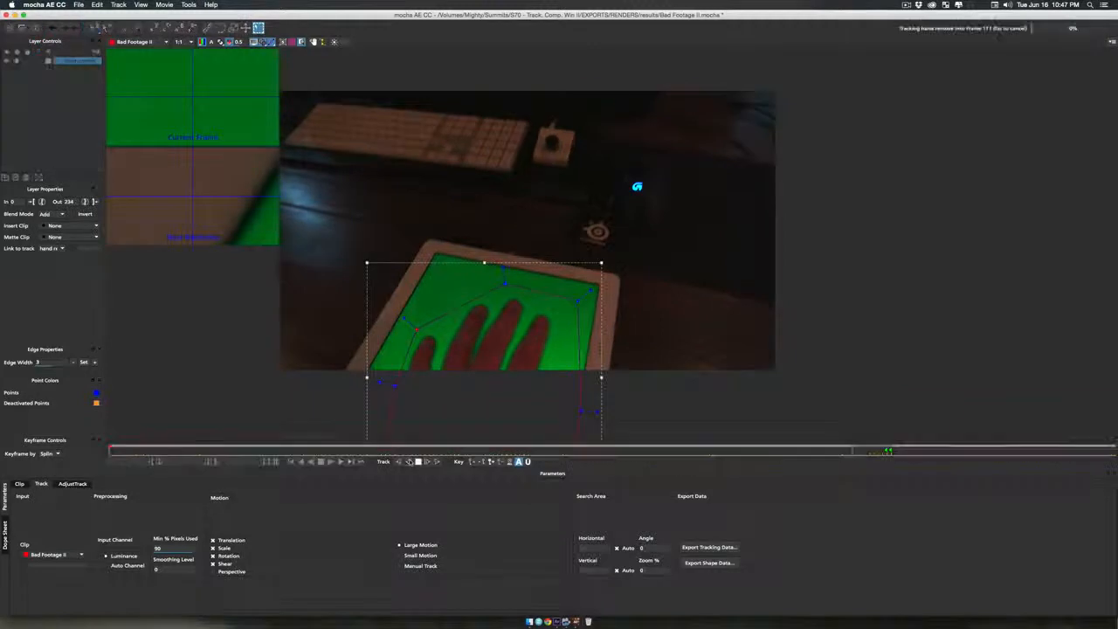
{"action": "left_click", "coordinate": [407, 461]}
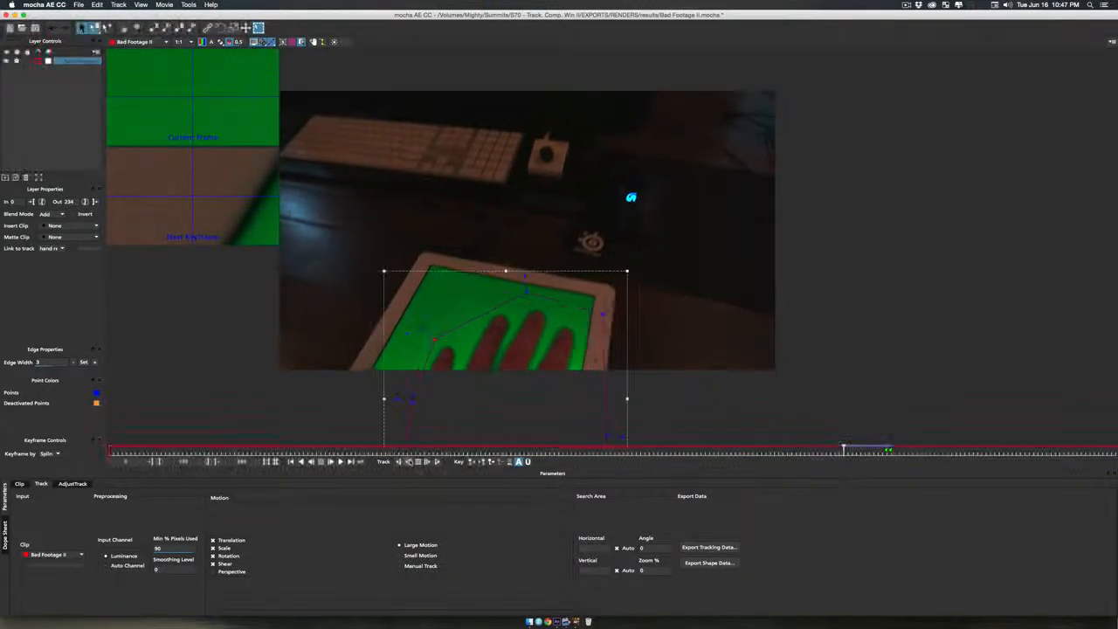
{"action": "left_click", "coordinate": [408, 461]}
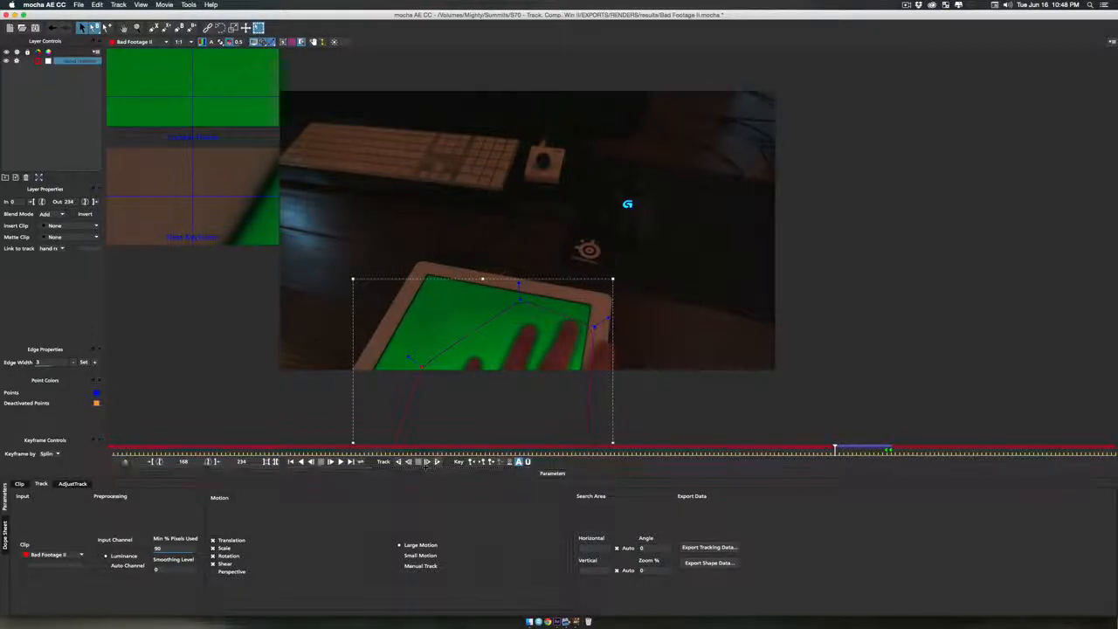
Step: Return to frame 170 and retrack the hand shape backwards to frame 168
{"action": "left_click_drag", "start_coordinate": [834, 448], "coordinate": [842, 448]}
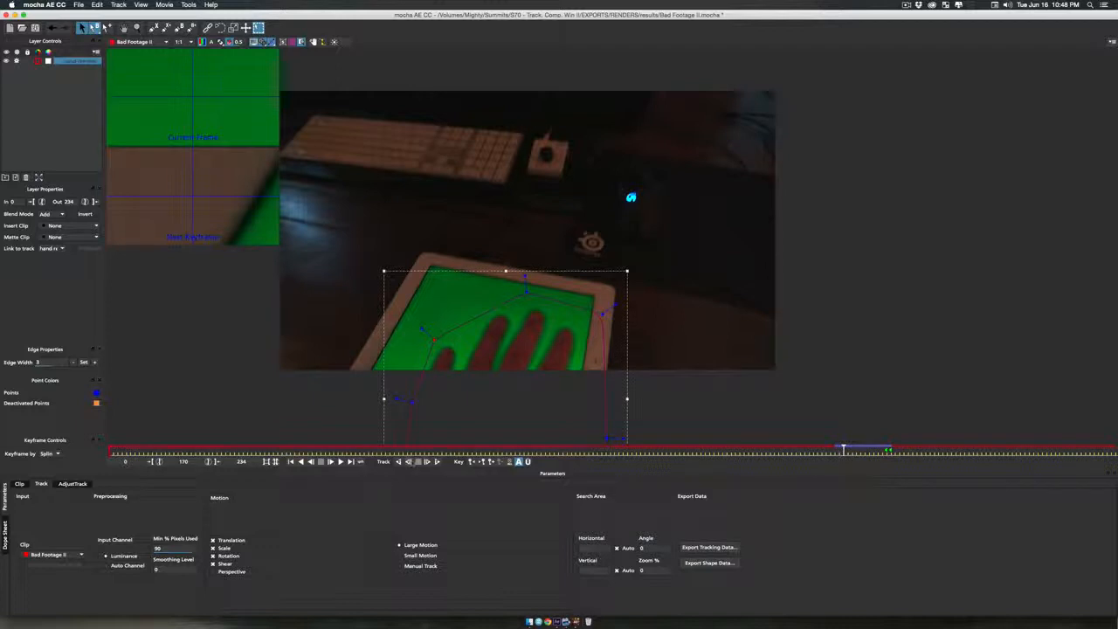
{"action": "left_click", "coordinate": [408, 461]}
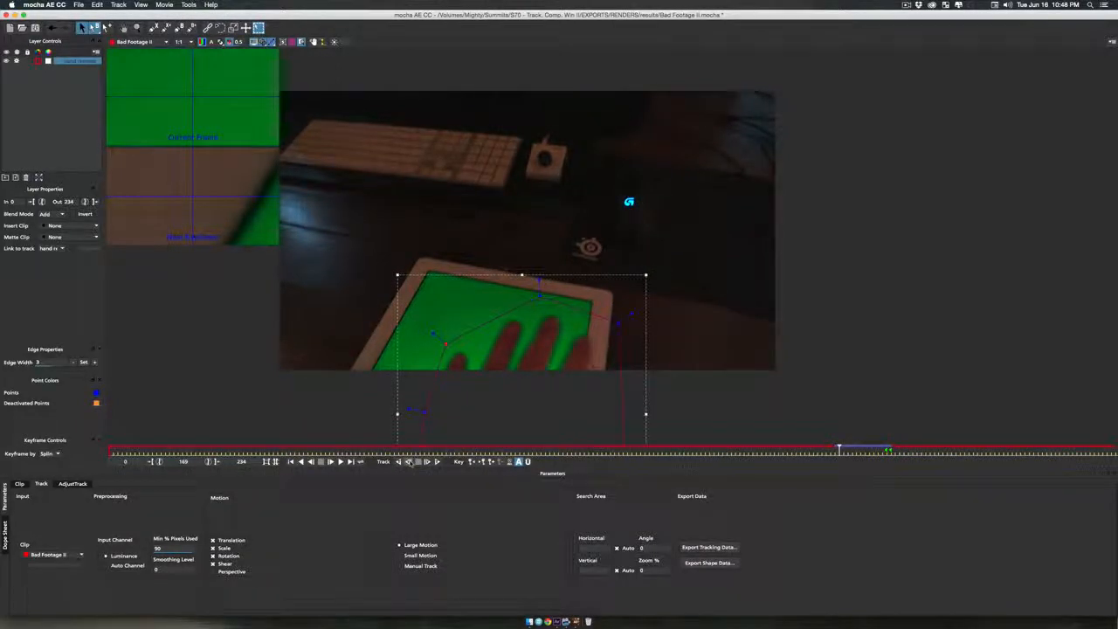
{"action": "left_click", "coordinate": [408, 461]}
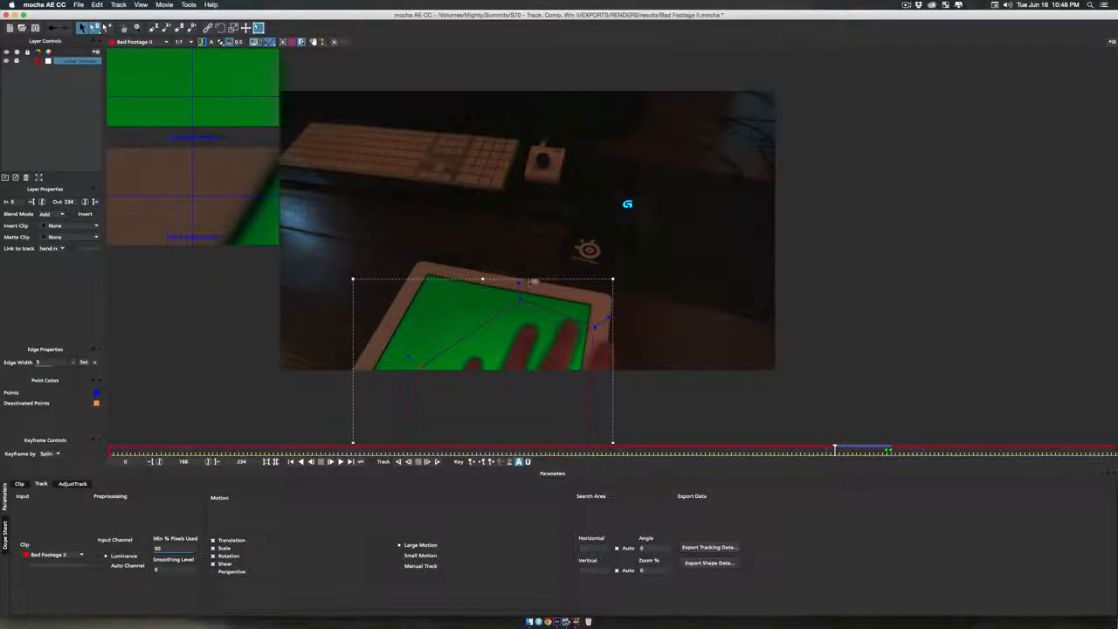
Step: At frame 168, shift the spline right over the hand, pull its upper-right point beyond the tablet's bezel, and track to frame 167
{"action": "left_click_drag", "start_coordinate": [533, 282], "coordinate": [562, 279]}
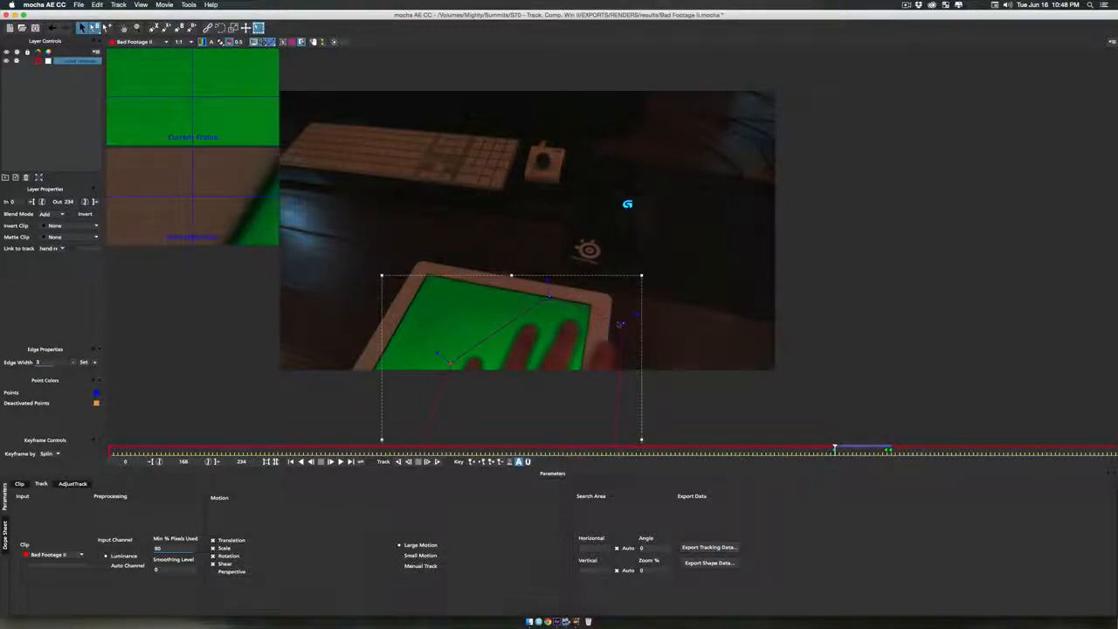
{"action": "left_click_drag", "start_coordinate": [620, 324], "coordinate": [640, 333]}
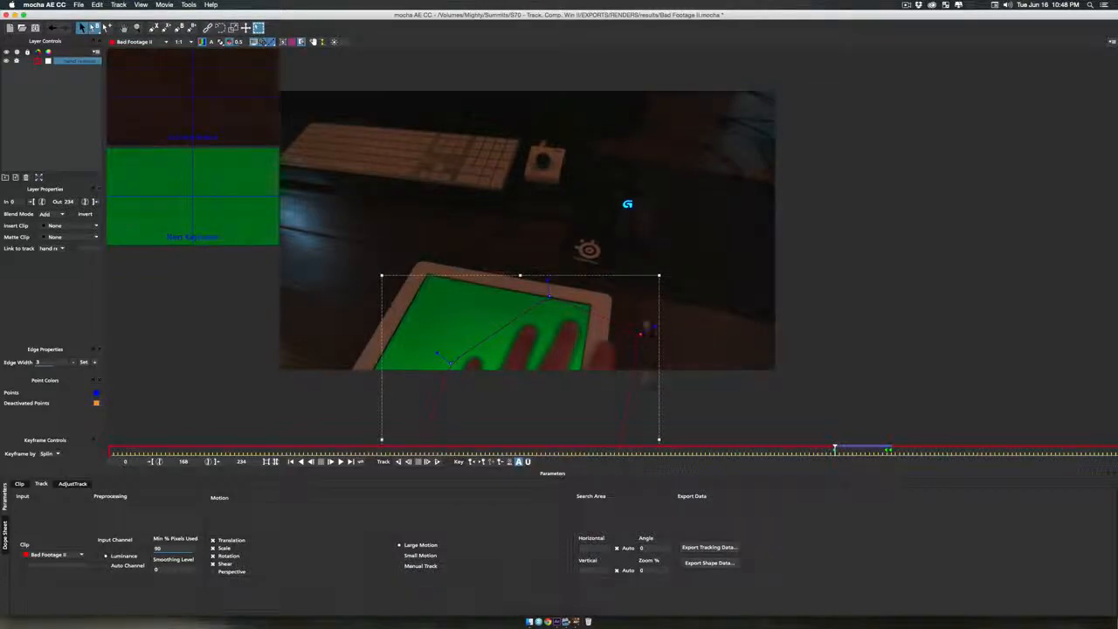
{"action": "left_click", "coordinate": [408, 462]}
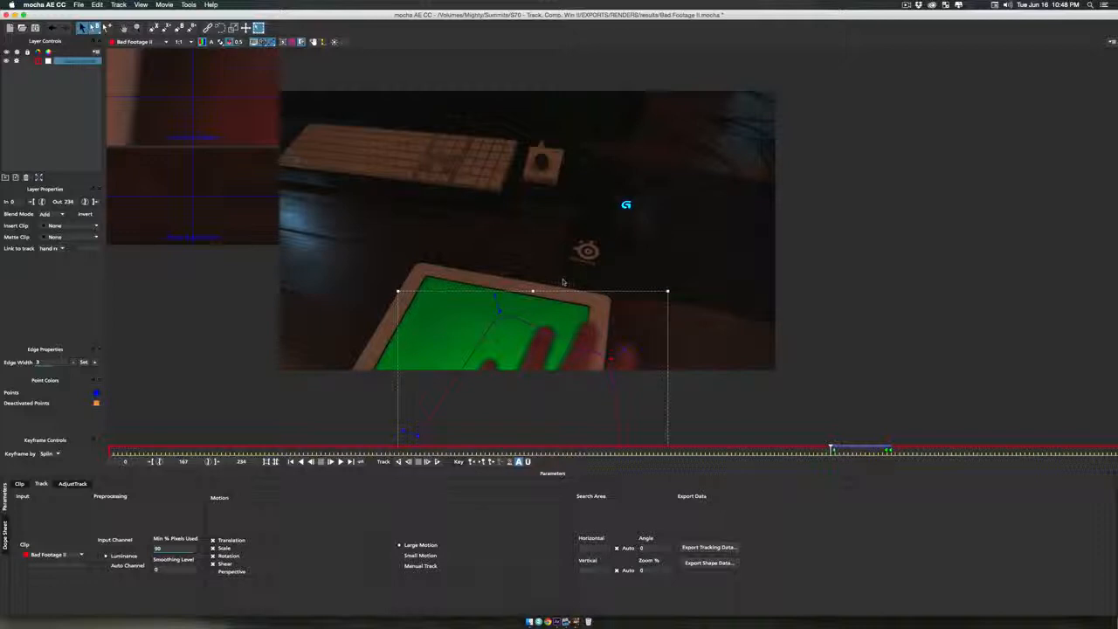
Step: At frame 167, move the spline back over the hand, fit its top and left points around the fingers, and track to frame 166
{"action": "left_click_drag", "start_coordinate": [559, 296], "coordinate": [586, 268]}
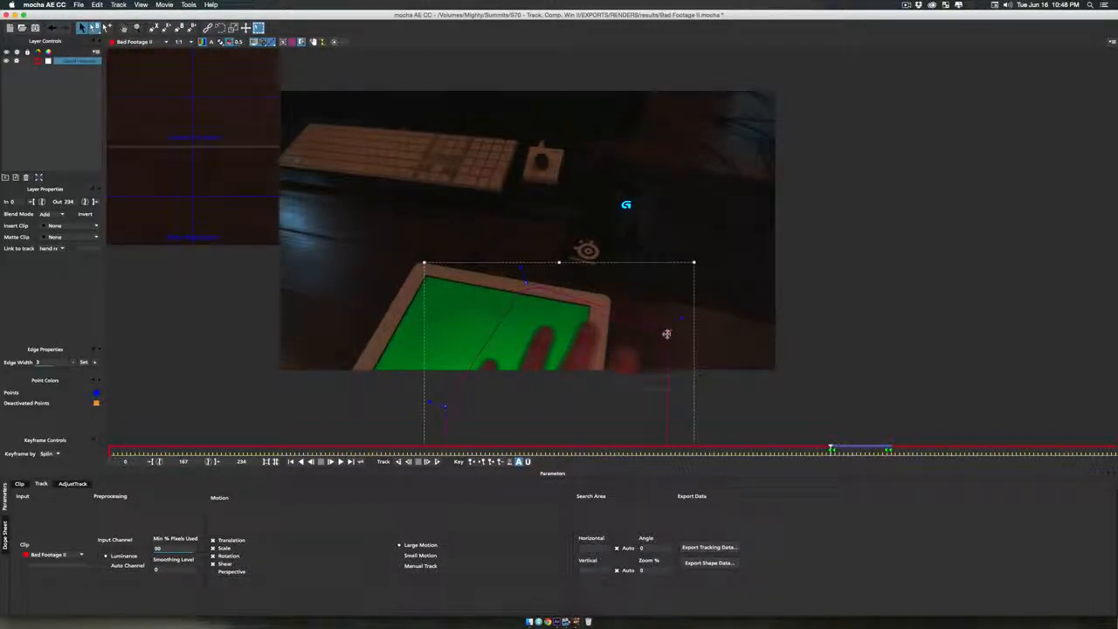
{"action": "left_click_drag", "start_coordinate": [524, 281], "coordinate": [529, 293]}
{"action": "left_click_drag", "start_coordinate": [443, 404], "coordinate": [457, 375]}
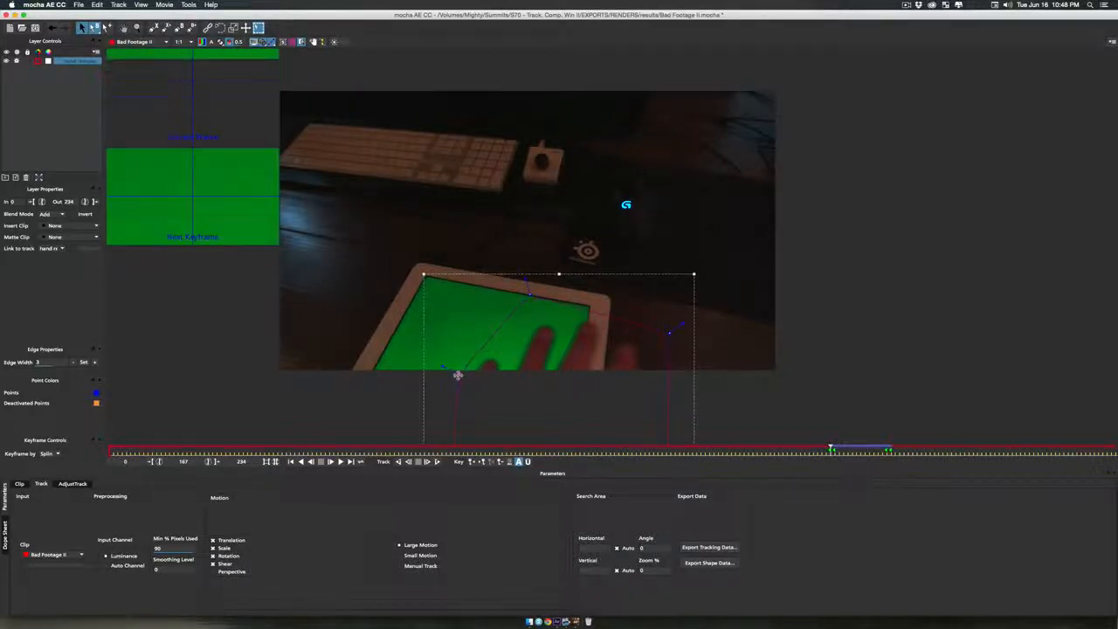
{"action": "mouse_move", "coordinate": [527, 294]}
{"action": "left_mouse_down"}
{"action": "mouse_move", "coordinate": [524, 309]}
{"action": "mouse_move", "coordinate": [535, 303]}
{"action": "left_mouse_up"}
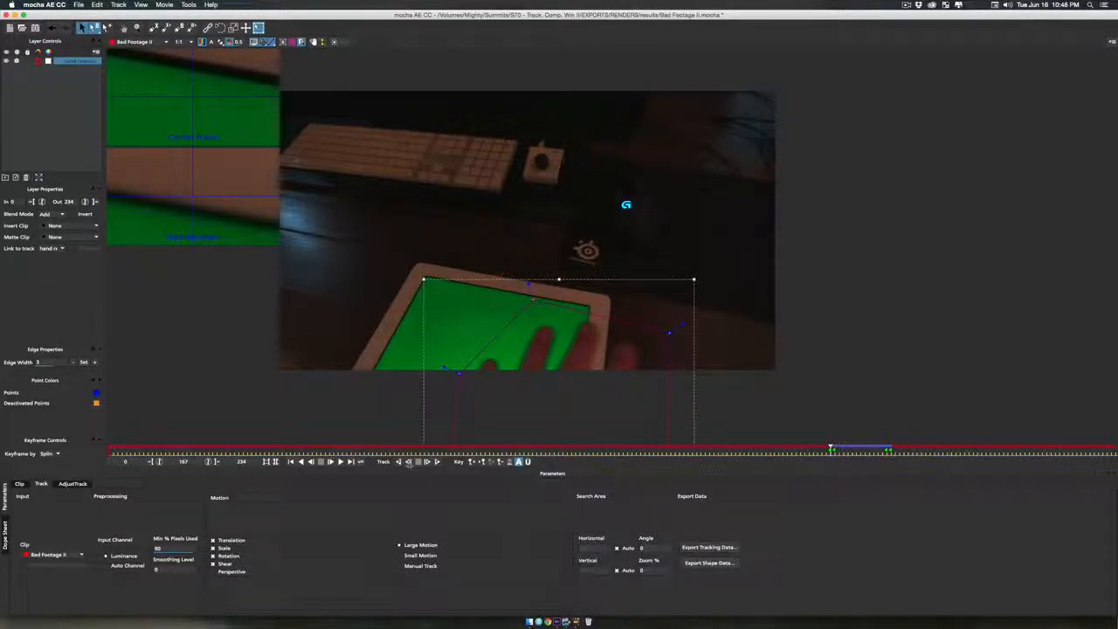
{"action": "left_click", "coordinate": [408, 462]}
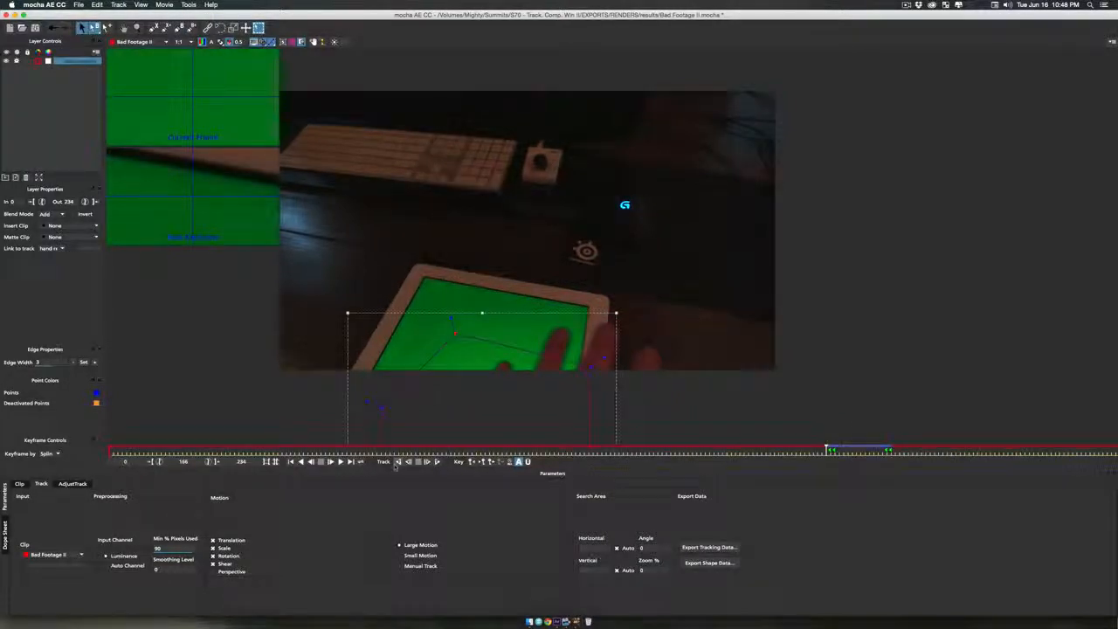
Step: At frame 166, recentre the spline on the hand, raise its left point to the frame's lower edge, and track to frame 165
{"action": "left_click_drag", "start_coordinate": [512, 313], "coordinate": [560, 306]}
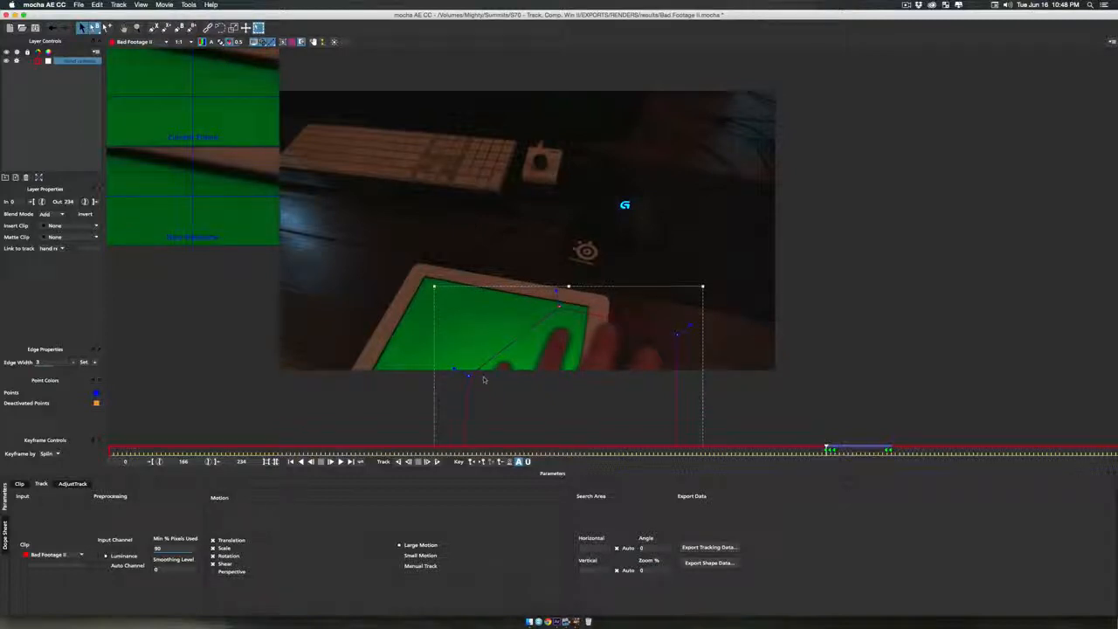
{"action": "left_click_drag", "start_coordinate": [472, 376], "coordinate": [477, 370]}
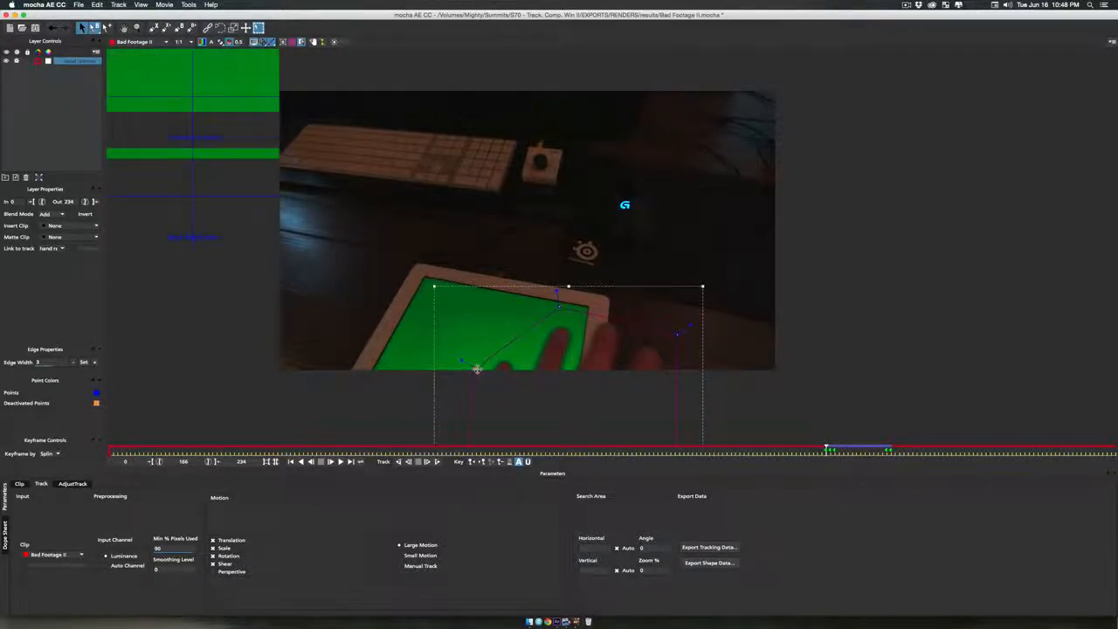
{"action": "left_click", "coordinate": [408, 461]}
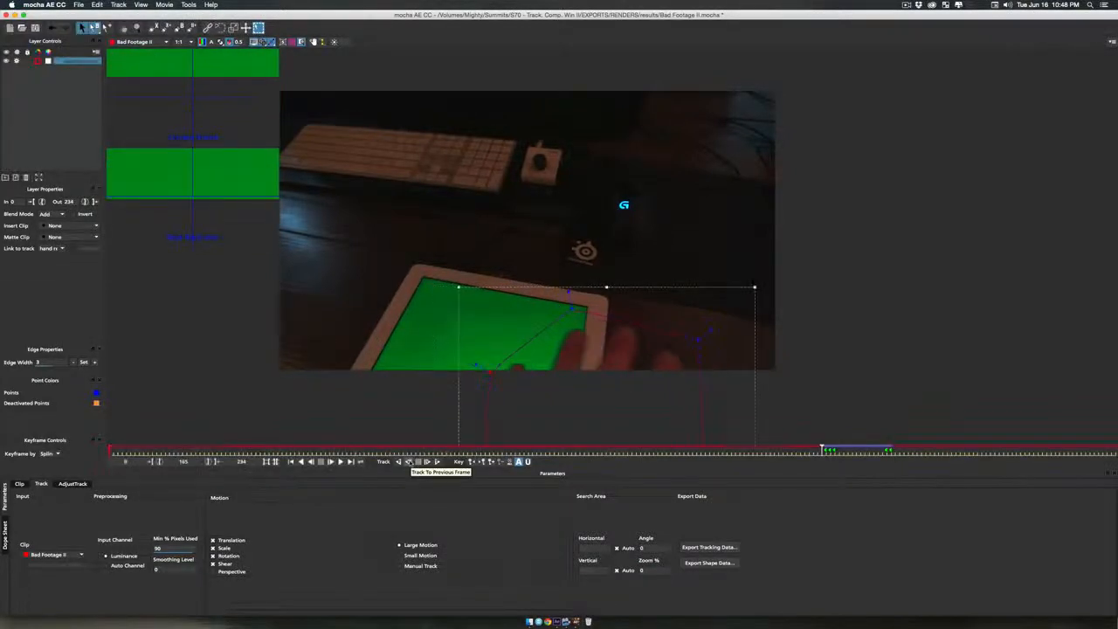
Step: At frame 165, nudge the spline's top point right to the screen's corner and retrack to frame 164
{"action": "left_click", "coordinate": [409, 461]}
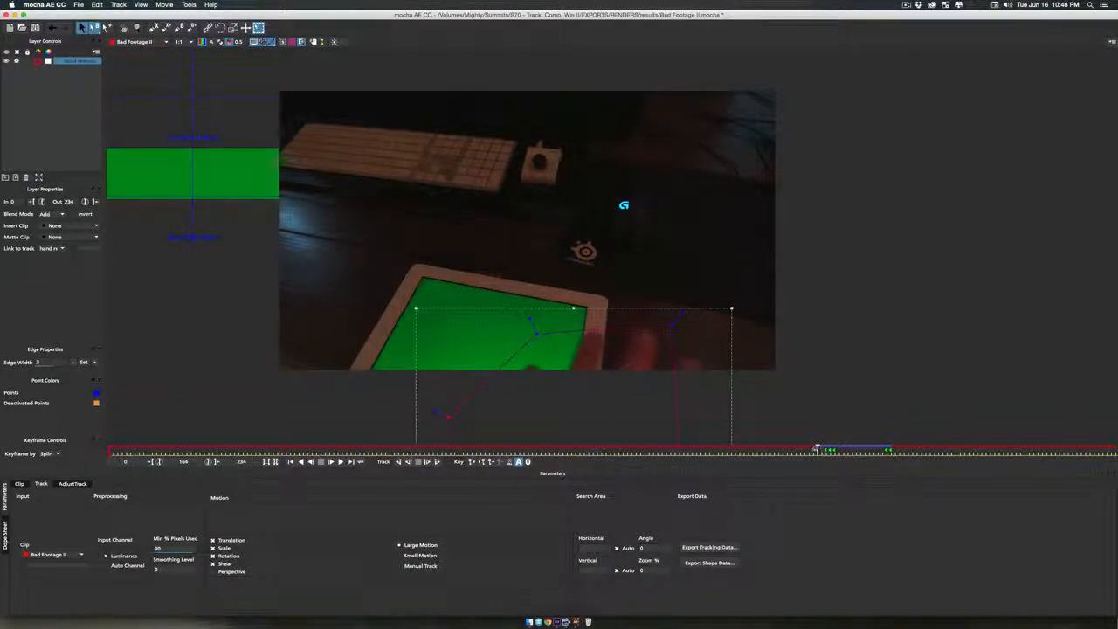
{"action": "left_click_drag", "start_coordinate": [817, 449], "coordinate": [822, 449]}
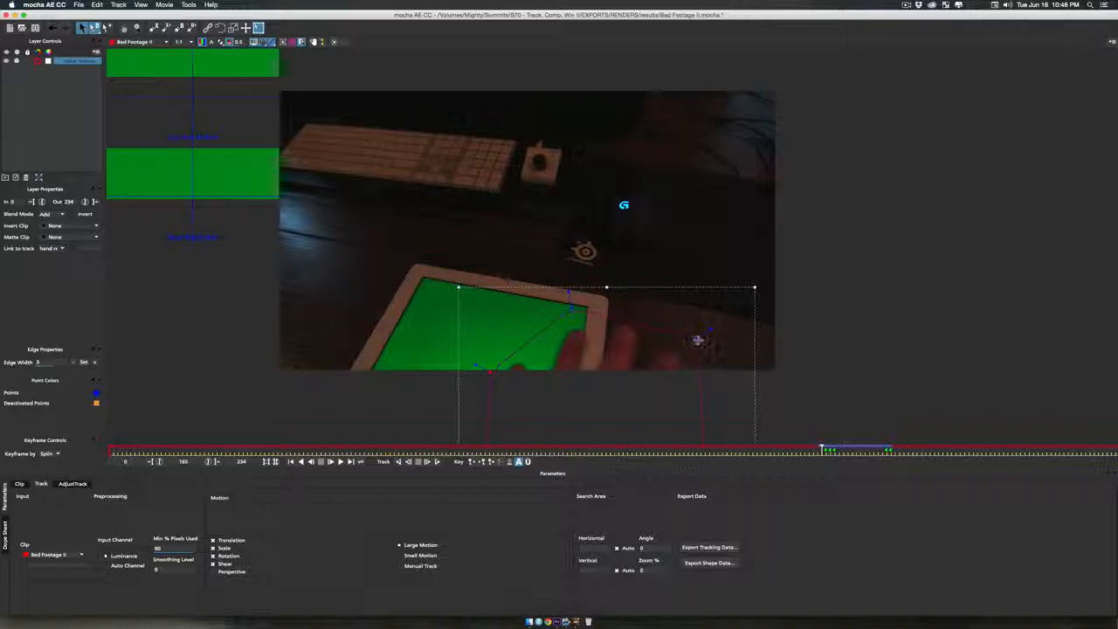
{"action": "left_click_drag", "start_coordinate": [569, 306], "coordinate": [582, 304]}
{"action": "left_click", "coordinate": [408, 462]}
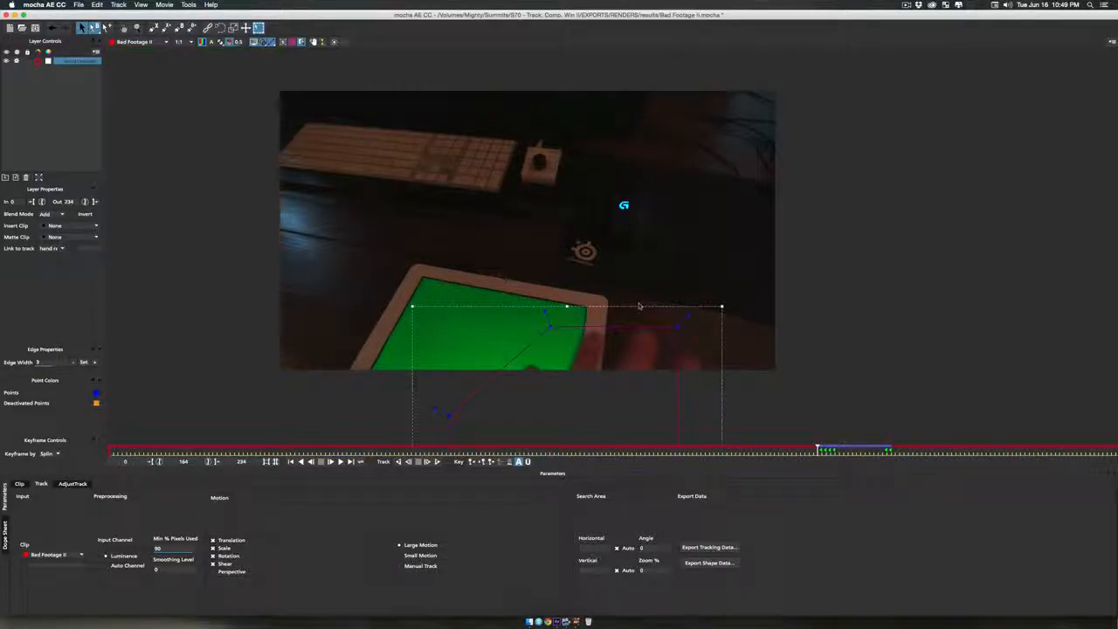
Step: At frame 164, move the spline over the hand, refit its left, top and right points, and track backwards to frame 158
{"action": "left_click_drag", "start_coordinate": [644, 310], "coordinate": [684, 287]}
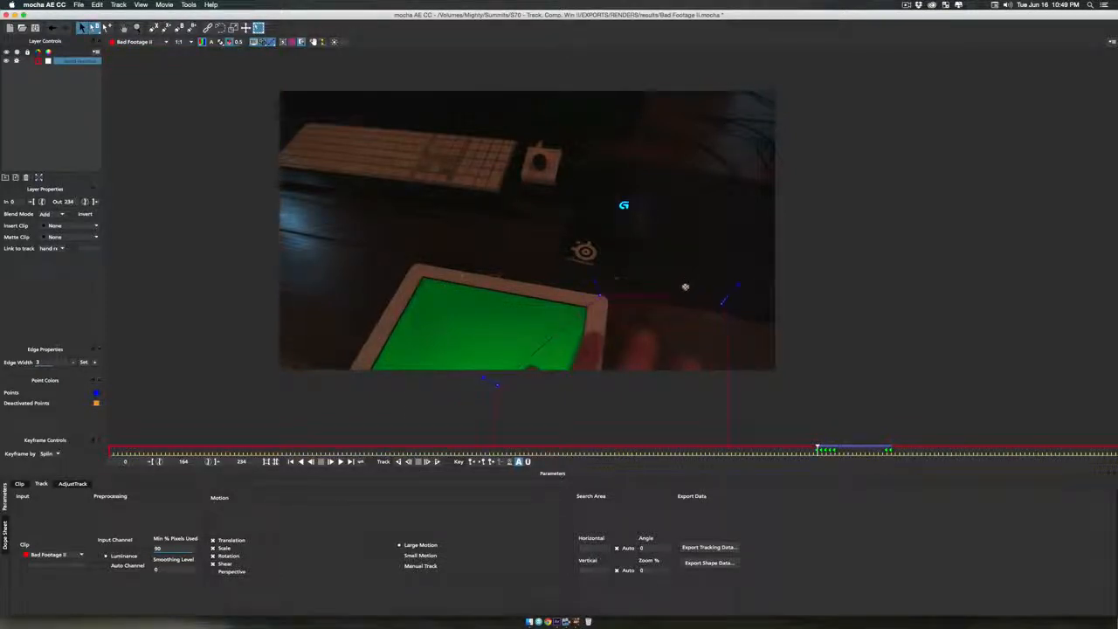
{"action": "left_click_drag", "start_coordinate": [492, 398], "coordinate": [498, 375]}
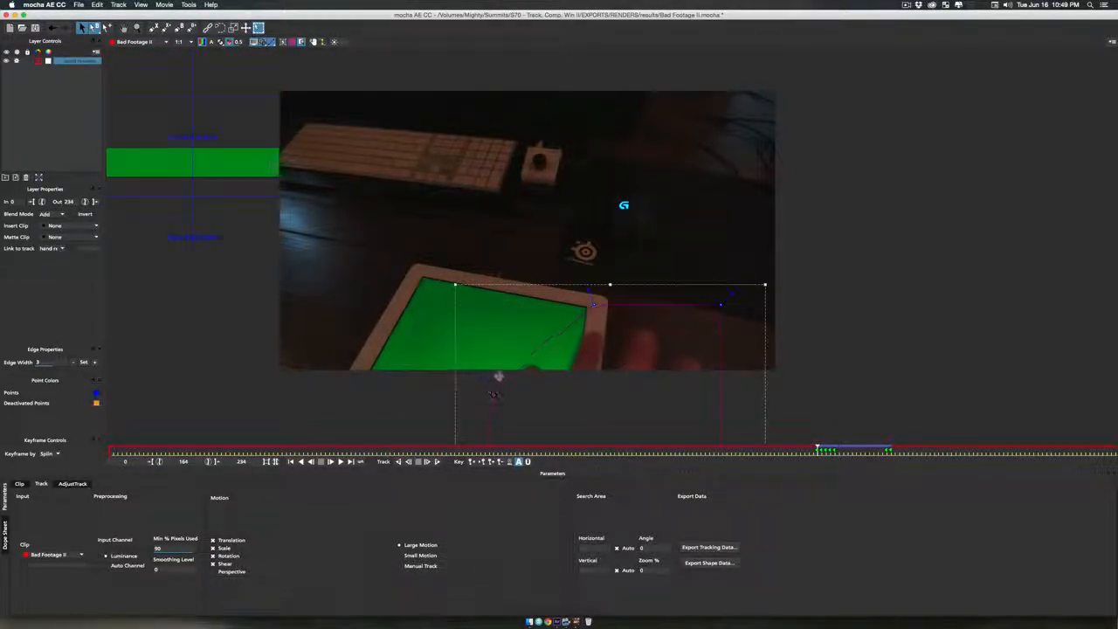
{"action": "left_click_drag", "start_coordinate": [594, 304], "coordinate": [588, 312]}
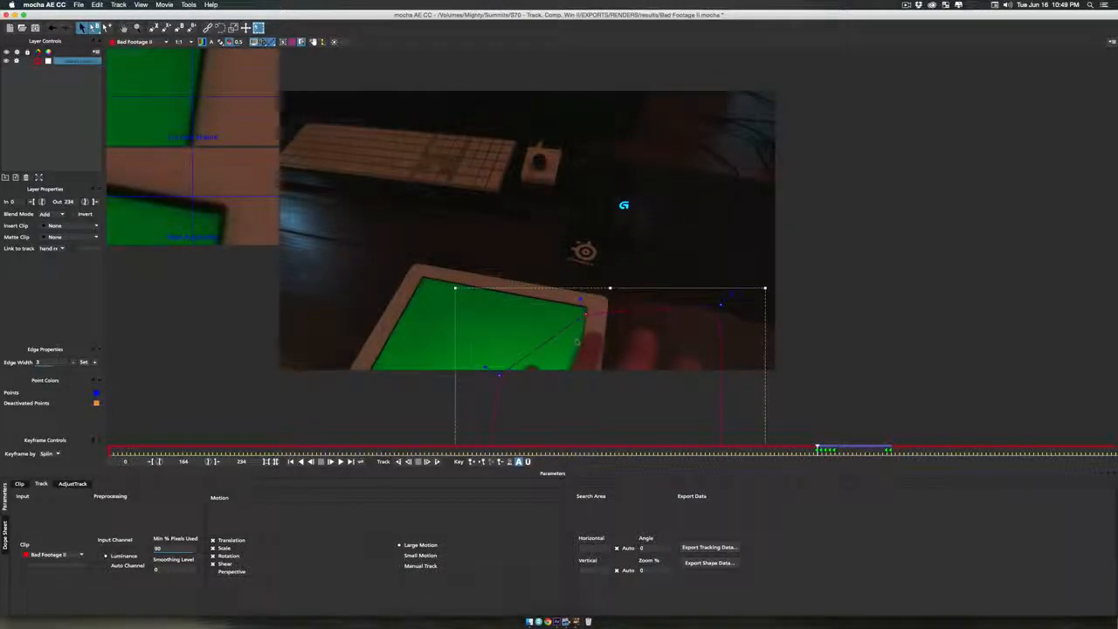
{"action": "left_click_drag", "start_coordinate": [719, 306], "coordinate": [718, 332]}
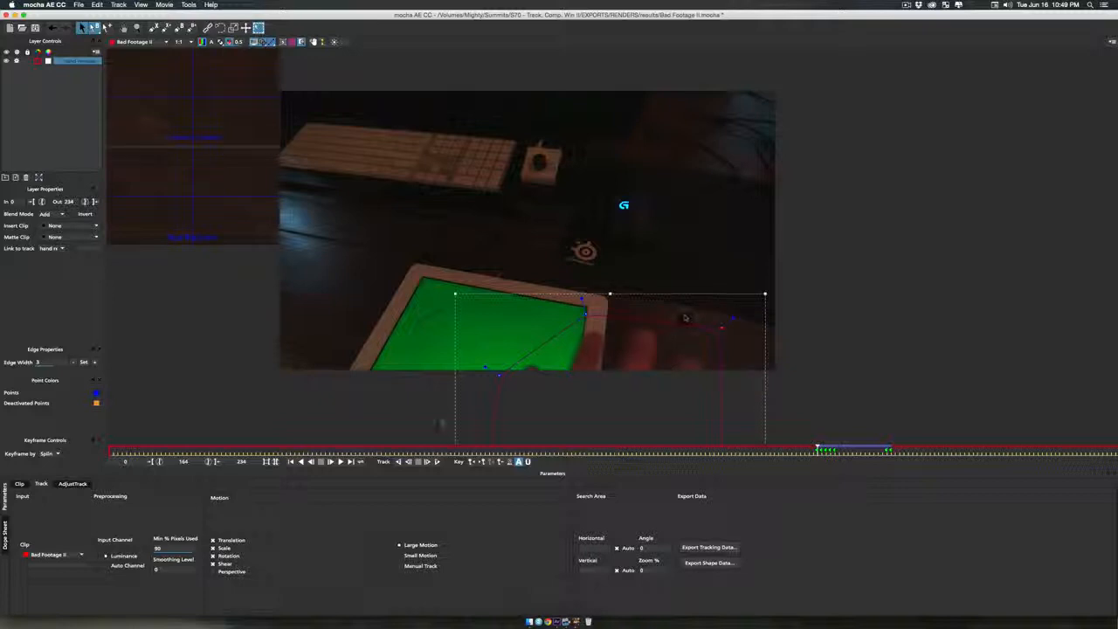
{"action": "left_click", "coordinate": [408, 462]}
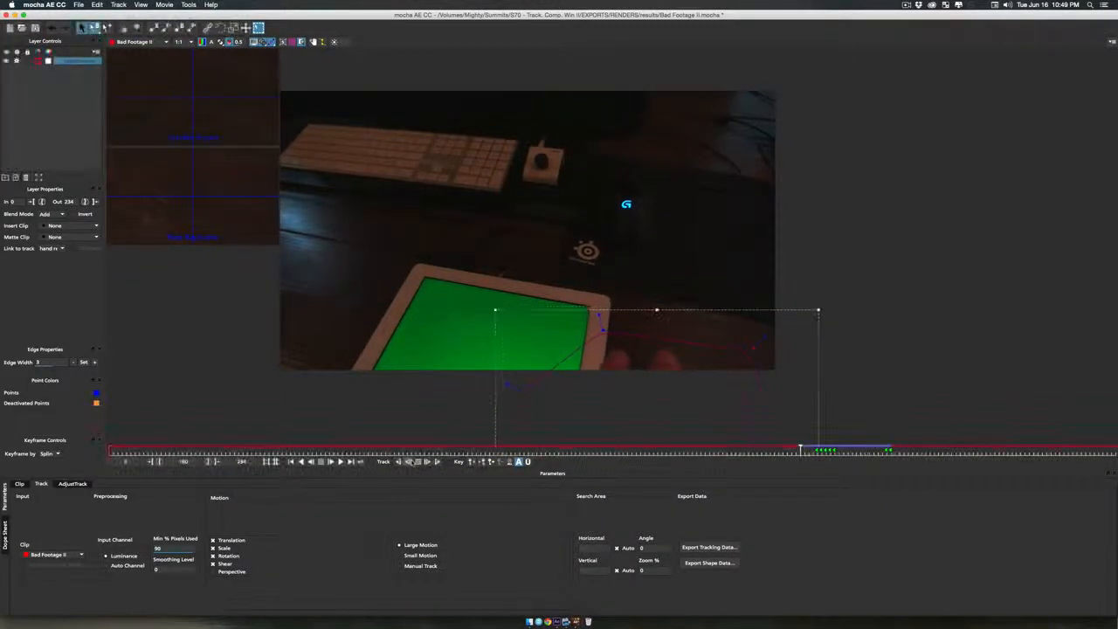
{"action": "left_click", "coordinate": [408, 462]}
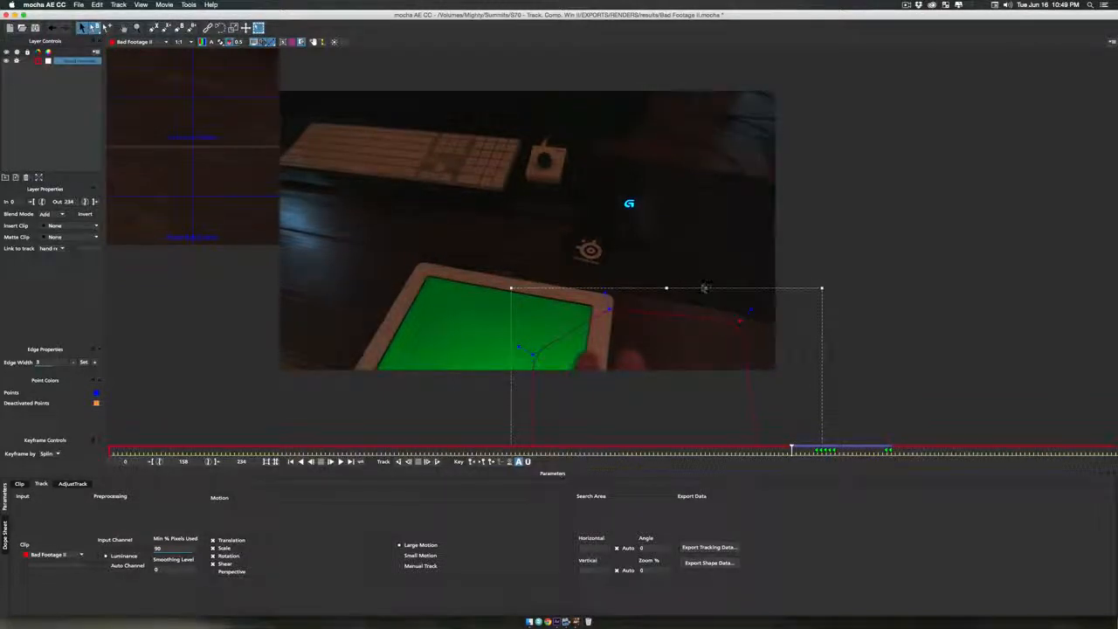
Step: Realign the spline with the hand at frame 158, refine its upper and left points at frame 157, and track back to frame 156
{"action": "left_click_drag", "start_coordinate": [705, 292], "coordinate": [669, 317]}
{"action": "left_click", "coordinate": [409, 462]}
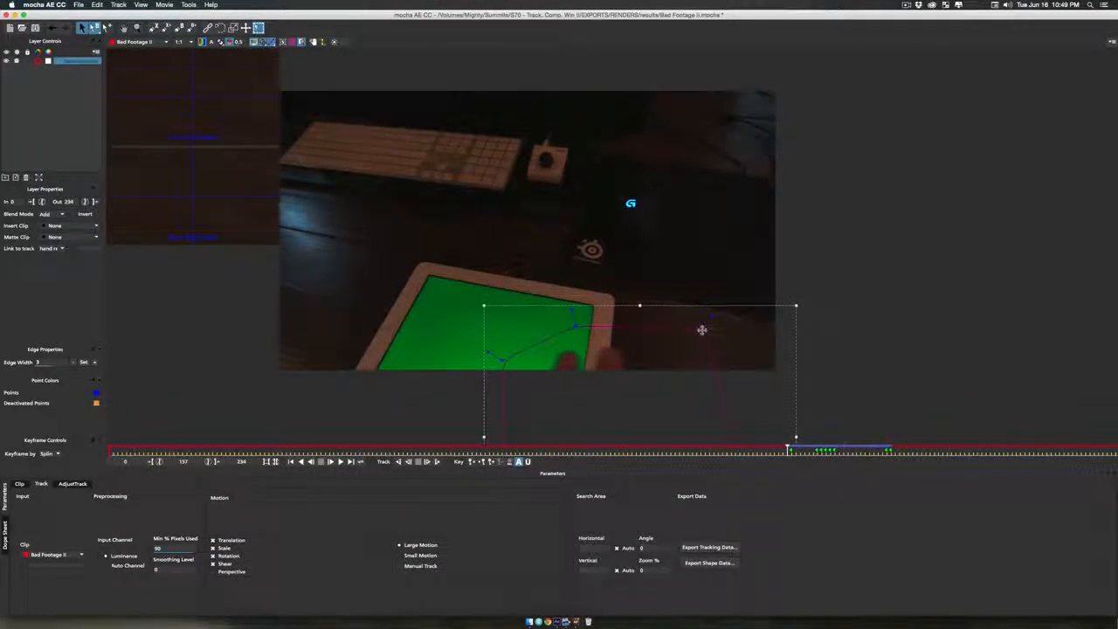
{"action": "mouse_move", "coordinate": [580, 325]}
{"action": "left_mouse_down"}
{"action": "mouse_move", "coordinate": [591, 320]}
{"action": "mouse_move", "coordinate": [592, 336]}
{"action": "left_mouse_up"}
{"action": "left_click_drag", "start_coordinate": [503, 361], "coordinate": [508, 367]}
{"action": "left_click", "coordinate": [408, 461]}
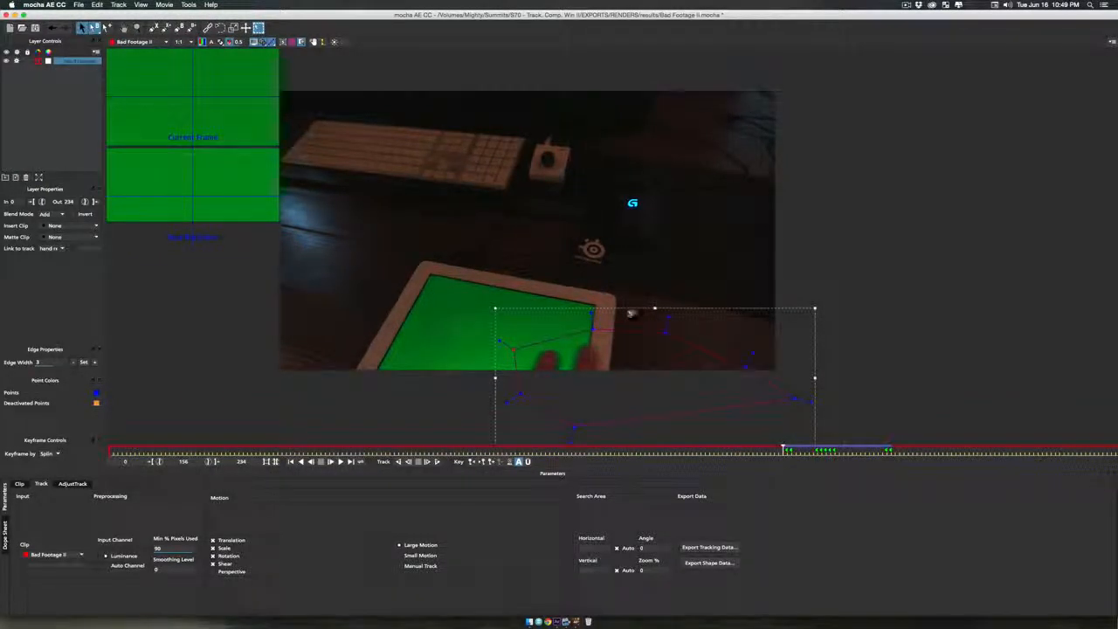
Step: At frame 156, shift the spline left over the fingertips, pull its left and right points inward, and track to frame 155
{"action": "left_click_drag", "start_coordinate": [632, 315], "coordinate": [581, 325]}
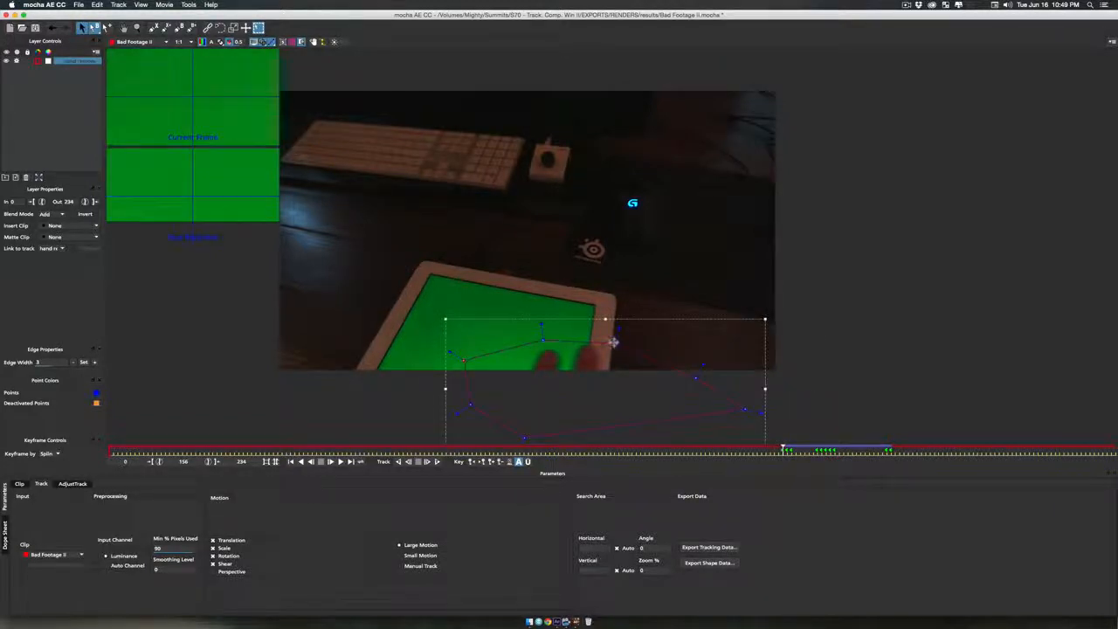
{"action": "left_click_drag", "start_coordinate": [461, 358], "coordinate": [489, 363]}
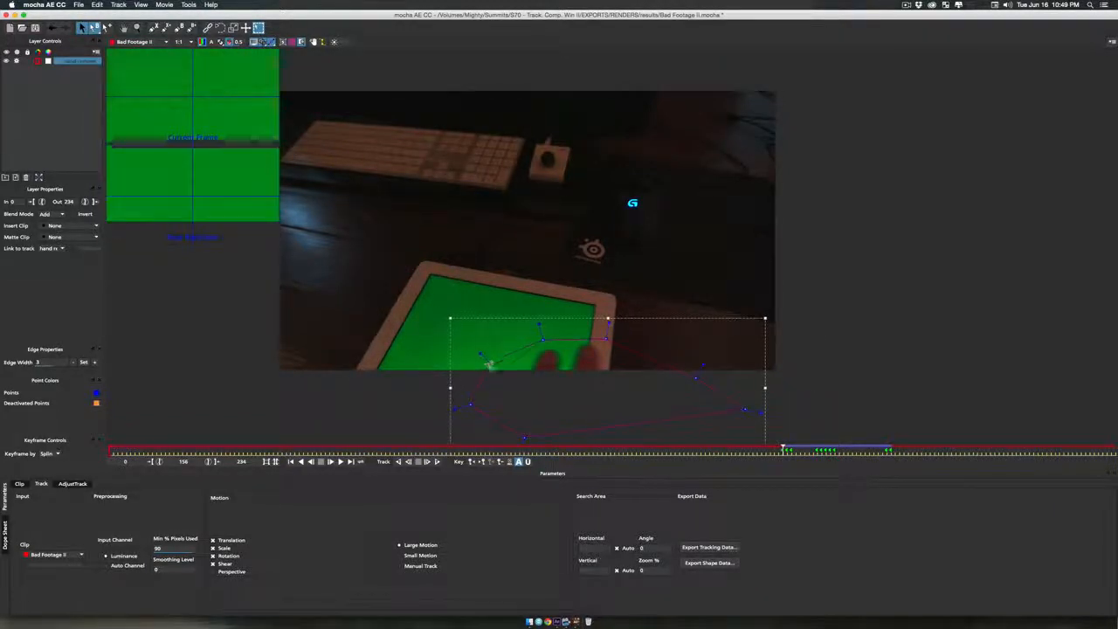
{"action": "left_click_drag", "start_coordinate": [699, 373], "coordinate": [624, 376]}
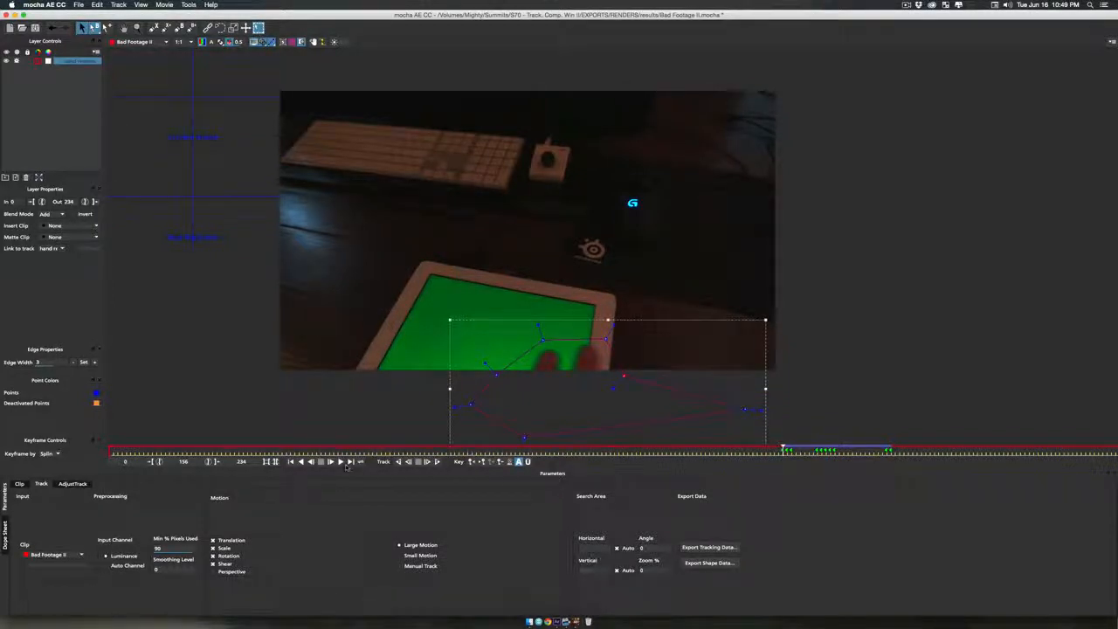
{"action": "left_click", "coordinate": [408, 464]}
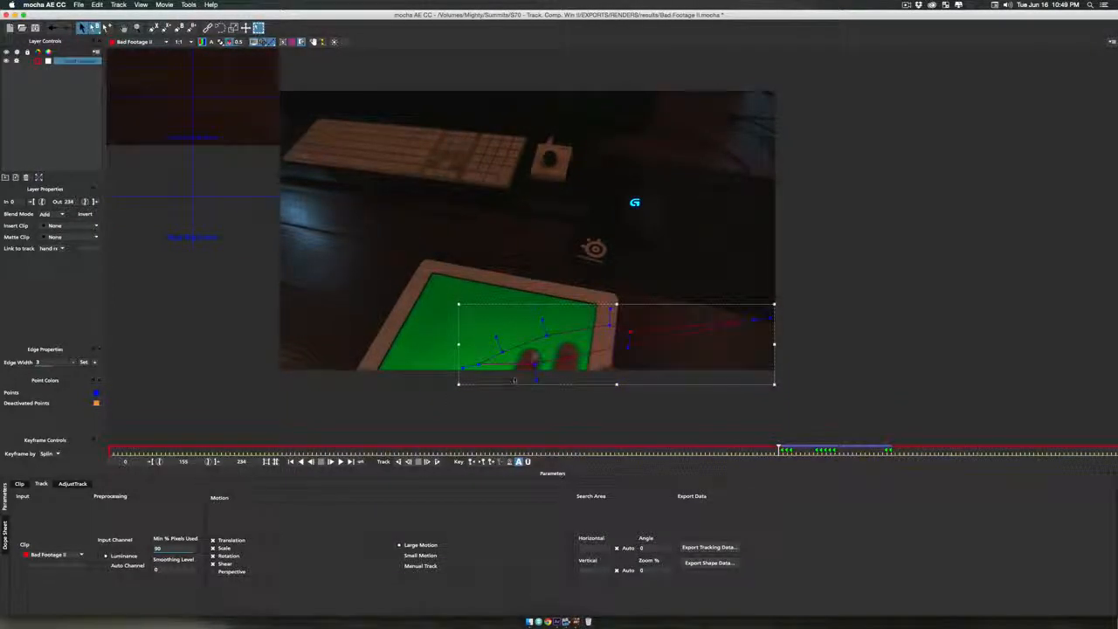
Step: At frame 155, extend the spline's lower edge below the picture, pull its right side toward the fingertips, and track back to frame 154
{"action": "left_click_drag", "start_coordinate": [535, 364], "coordinate": [481, 408]}
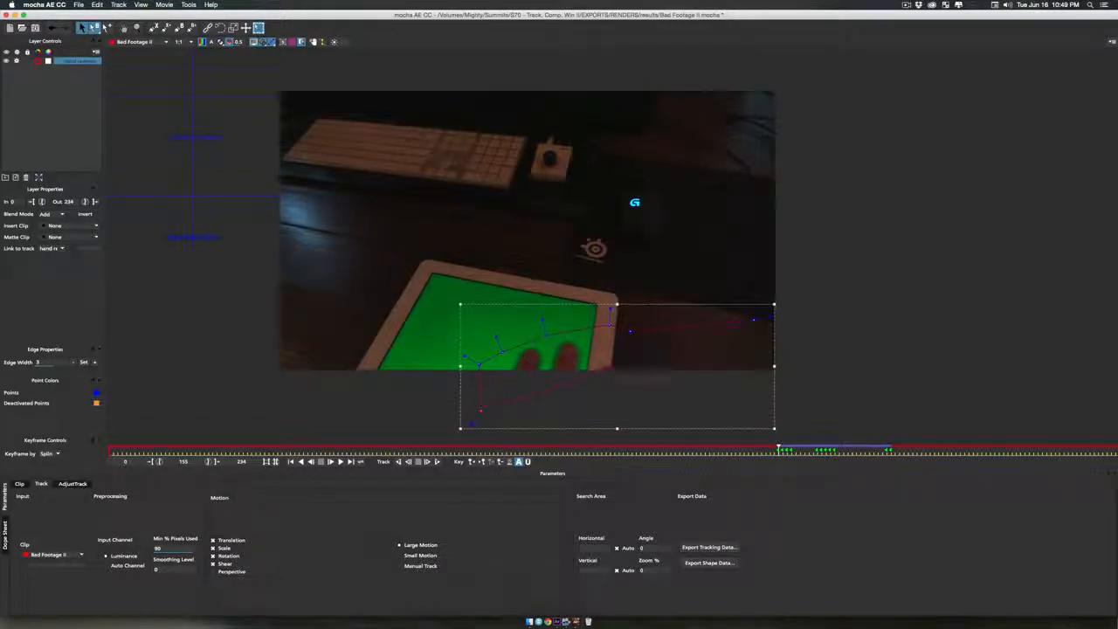
{"action": "left_click_drag", "start_coordinate": [754, 320], "coordinate": [602, 333]}
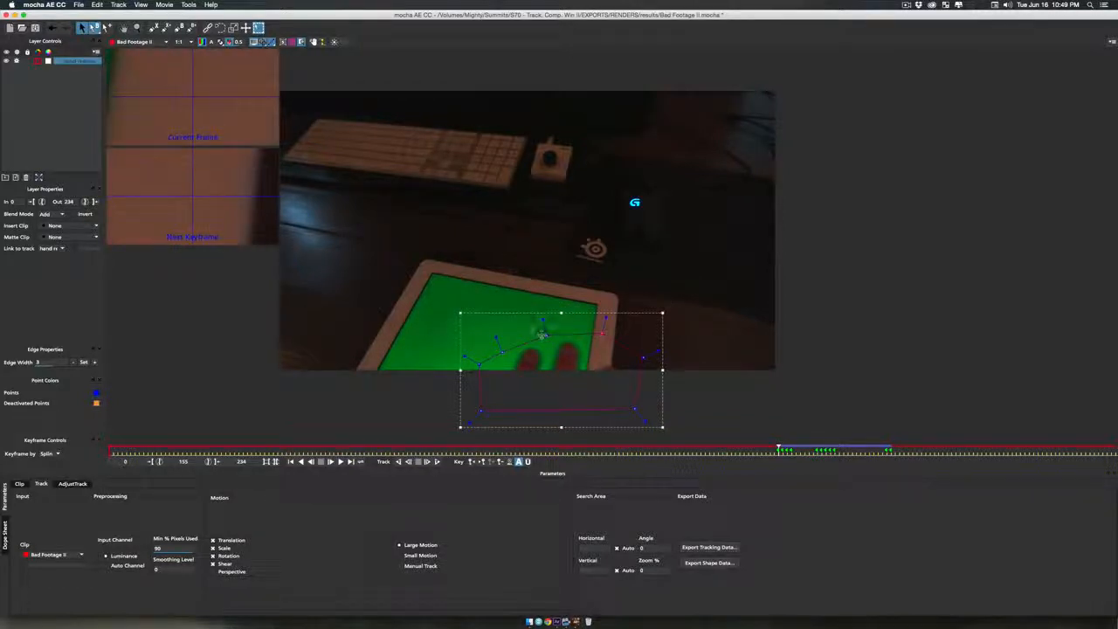
{"action": "left_click", "coordinate": [408, 461]}
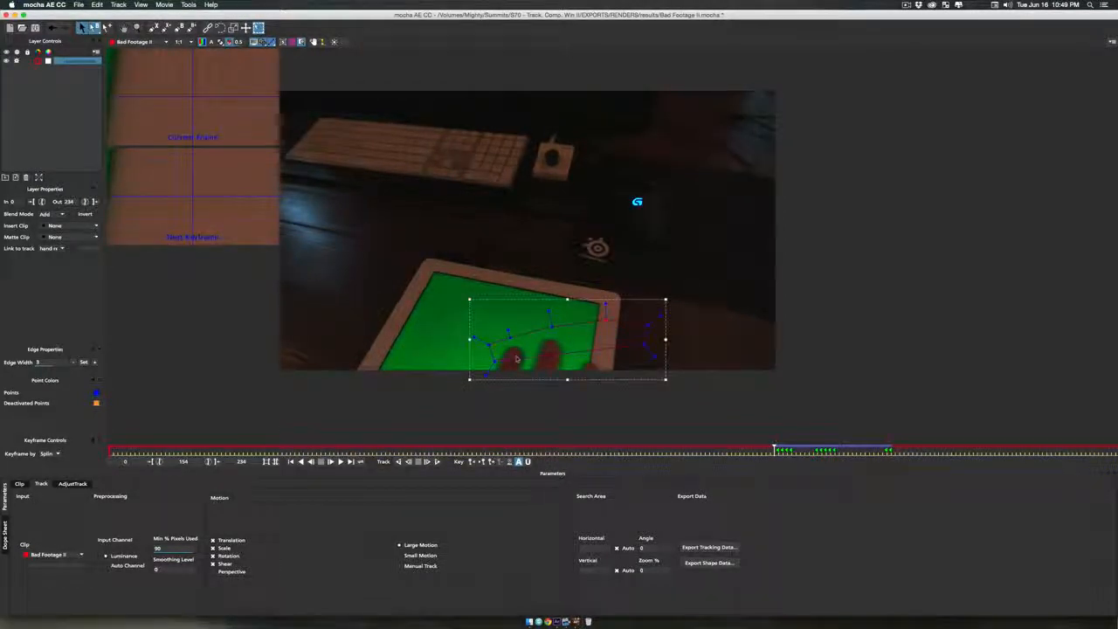
Step: At frame 154, refit the spline's left, upper and right points closely around the fingertips
{"action": "mouse_move", "coordinate": [493, 359]}
{"action": "left_mouse_down"}
{"action": "mouse_move", "coordinate": [472, 397]}
{"action": "mouse_move", "coordinate": [489, 352]}
{"action": "left_mouse_up"}
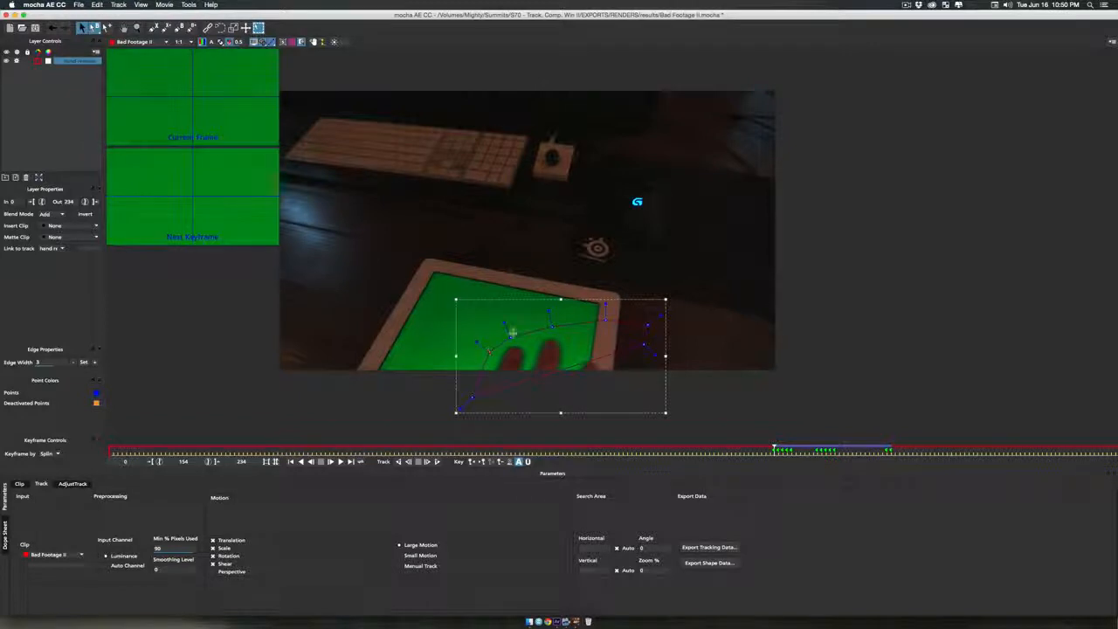
{"action": "left_click_drag", "start_coordinate": [552, 327], "coordinate": [548, 329]}
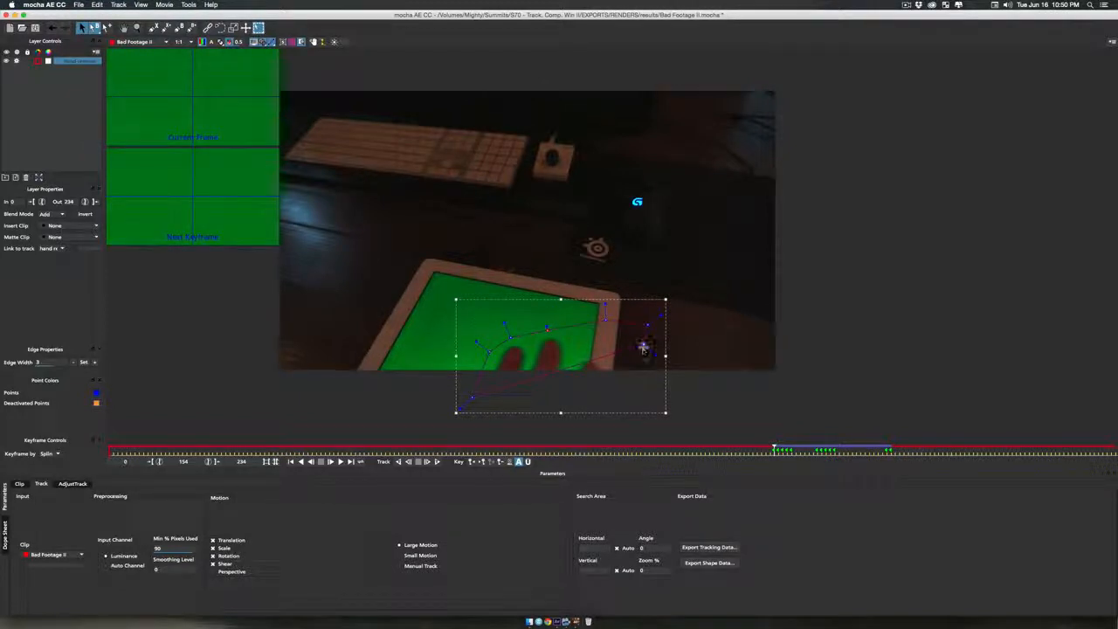
{"action": "left_click_drag", "start_coordinate": [644, 344], "coordinate": [620, 385]}
{"action": "left_click_drag", "start_coordinate": [648, 324], "coordinate": [620, 363]}
{"action": "left_click_drag", "start_coordinate": [606, 320], "coordinate": [553, 331]}
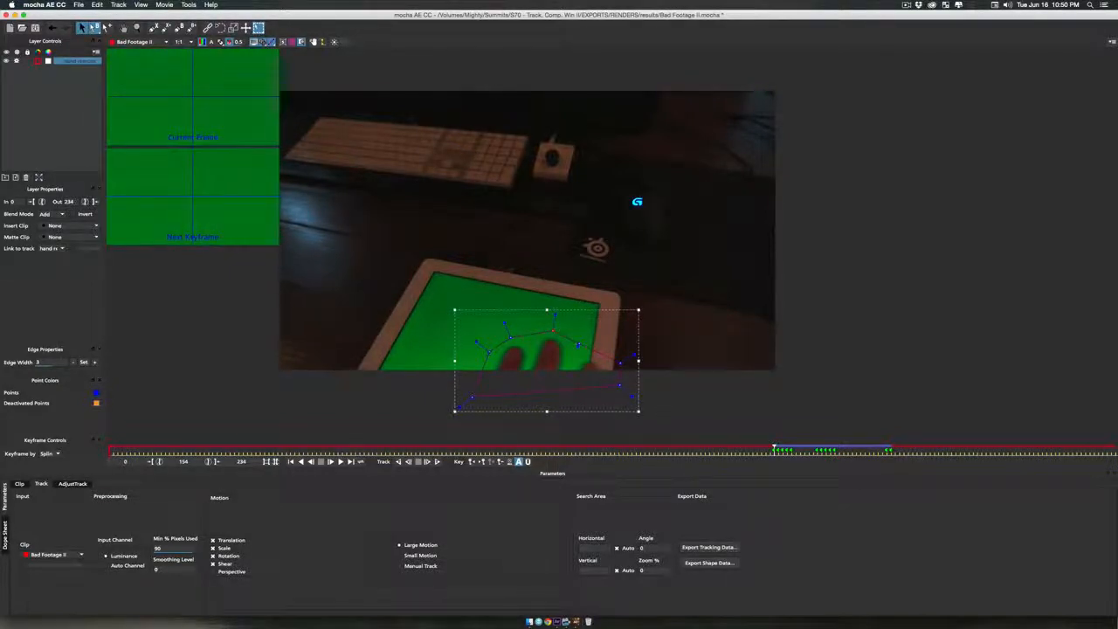
Step: Track the hand spline backwards one frame at a time from frame 154 to frame 148
{"action": "left_click", "coordinate": [407, 462]}
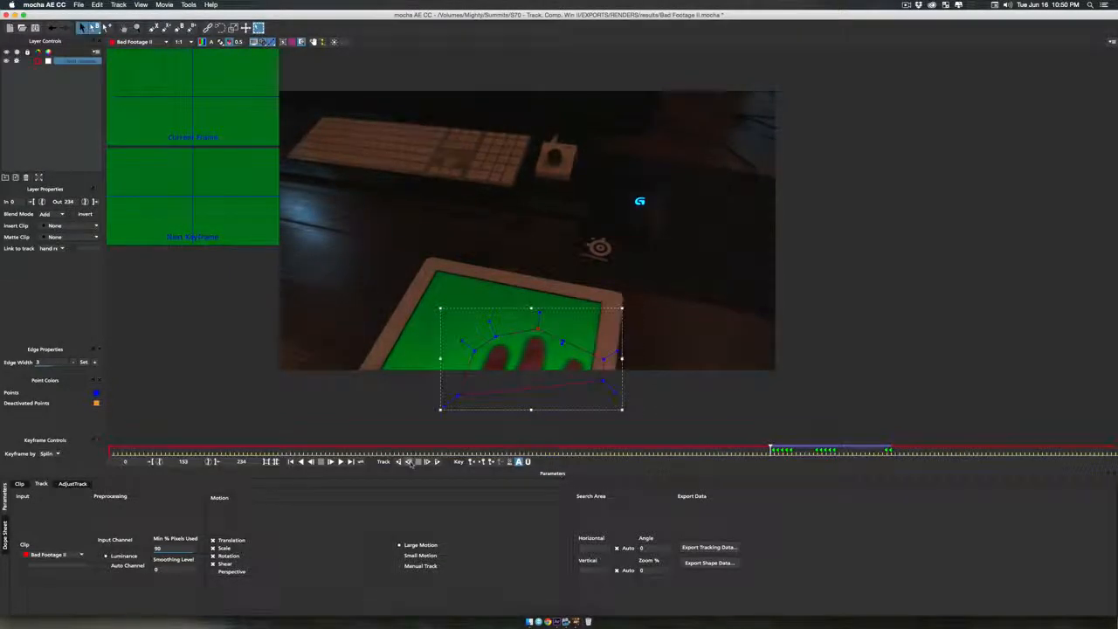
{"action": "left_click", "coordinate": [408, 462]}
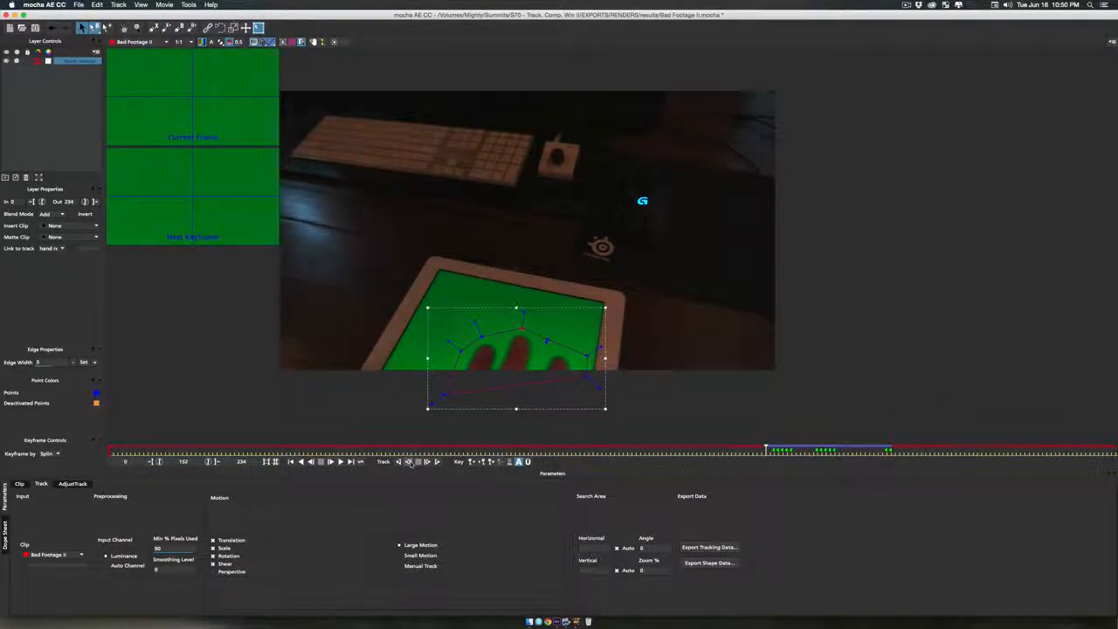
{"action": "left_click", "coordinate": [407, 462]}
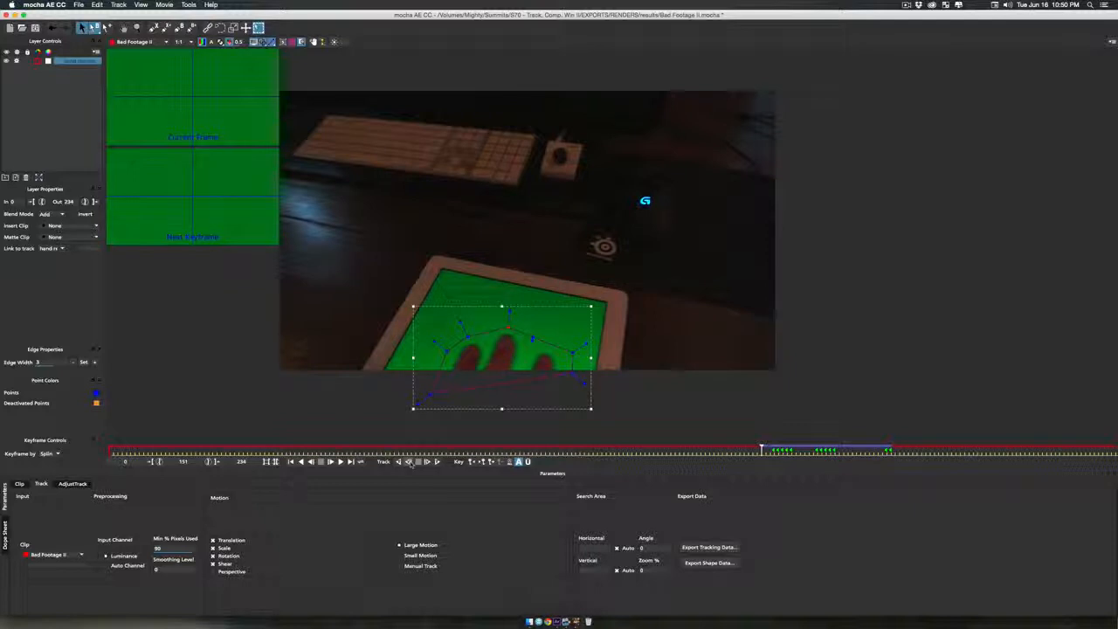
{"action": "left_click", "coordinate": [408, 462]}
{"action": "left_click", "coordinate": [408, 461]}
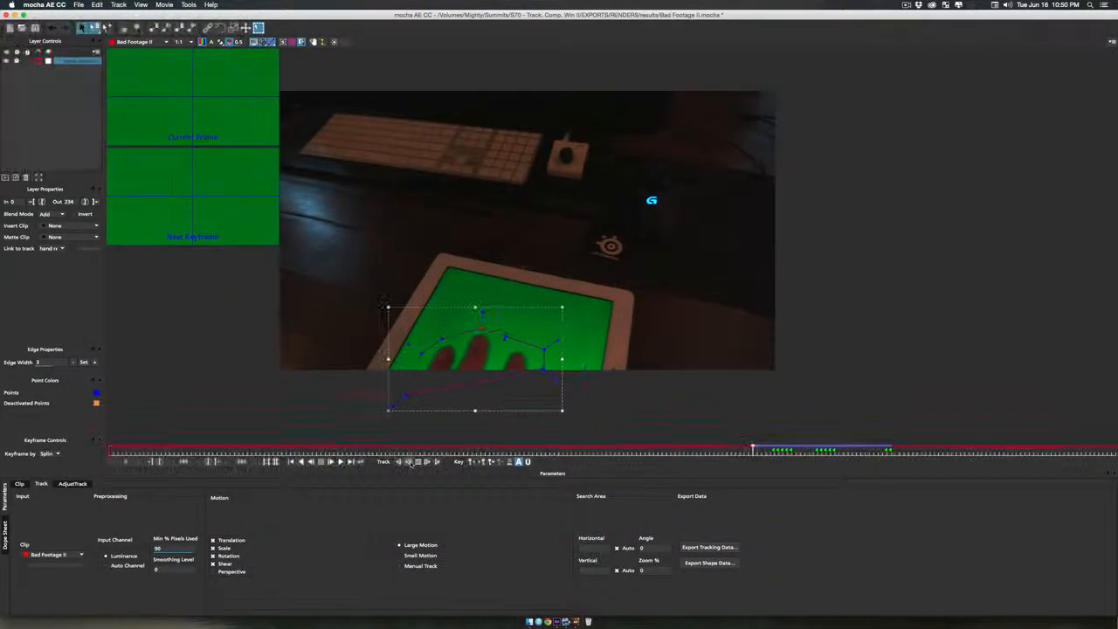
{"action": "left_click", "coordinate": [408, 462]}
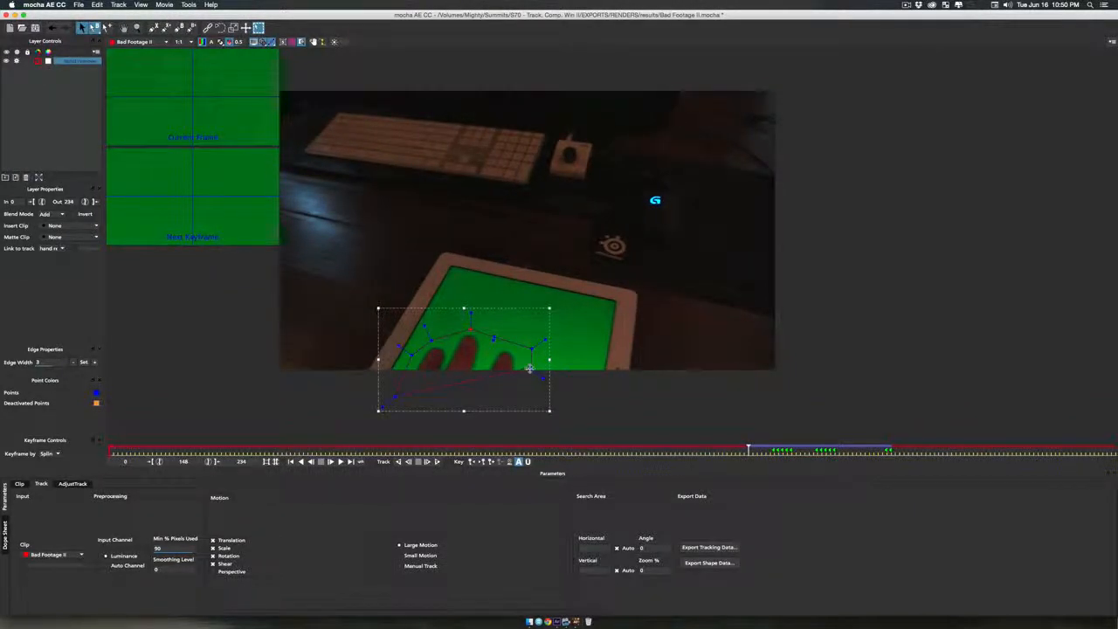
Step: Tighten the spline's right points against the hand at frame 148, and track backwards frame by frame to frame 140
{"action": "mouse_move", "coordinate": [529, 368]}
{"action": "left_mouse_down"}
{"action": "mouse_move", "coordinate": [524, 380]}
{"action": "mouse_move", "coordinate": [521, 349]}
{"action": "left_mouse_up"}
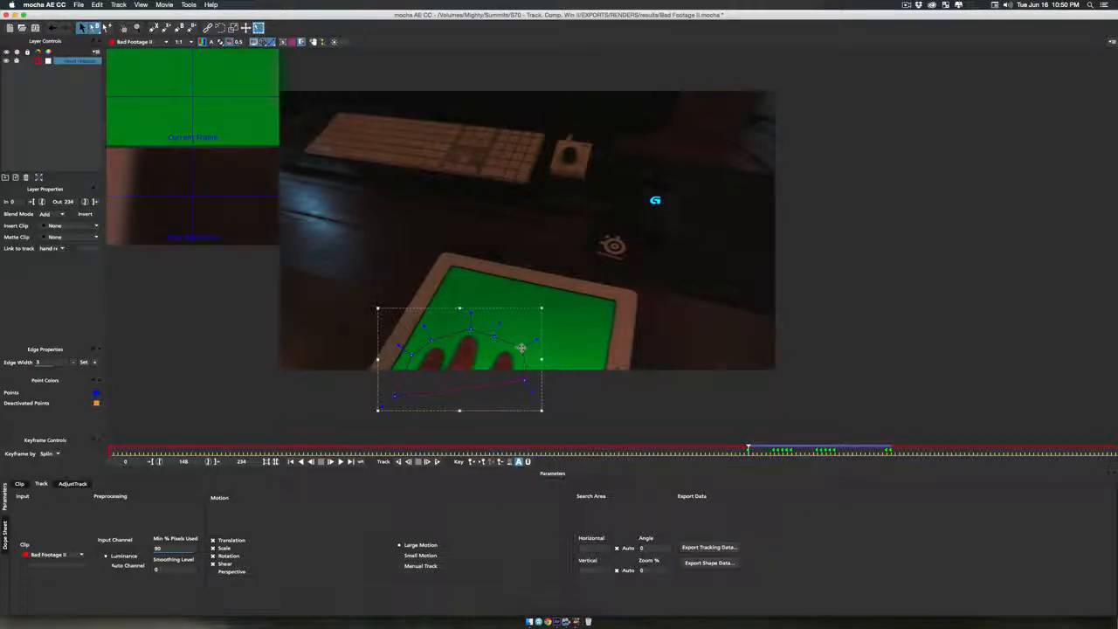
{"action": "left_click", "coordinate": [408, 462]}
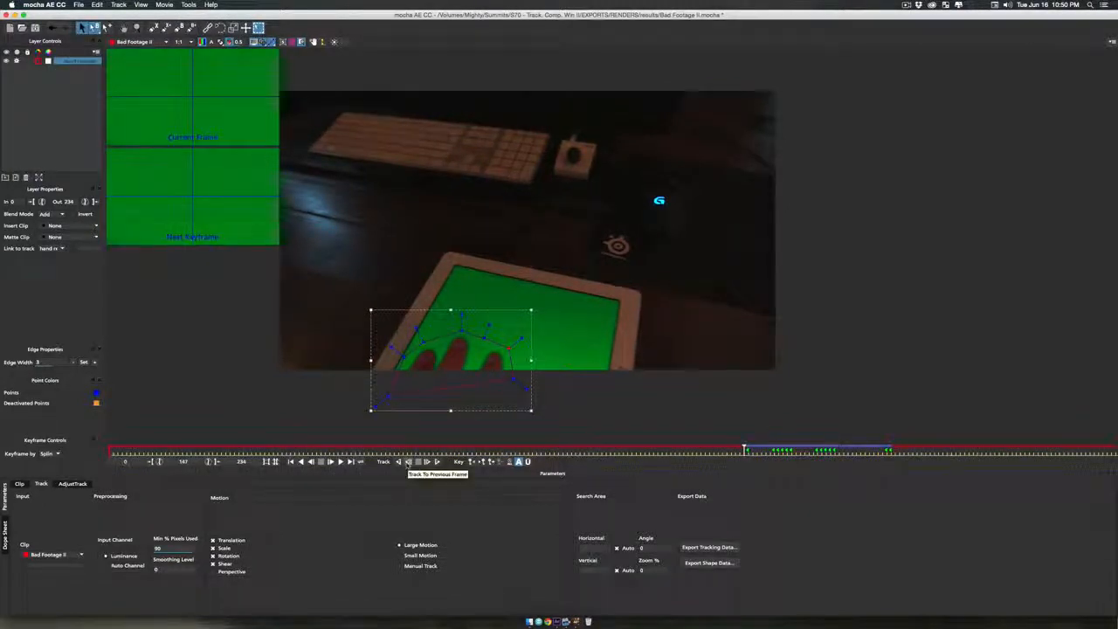
{"action": "left_click", "coordinate": [408, 462]}
{"action": "left_click", "coordinate": [407, 462]}
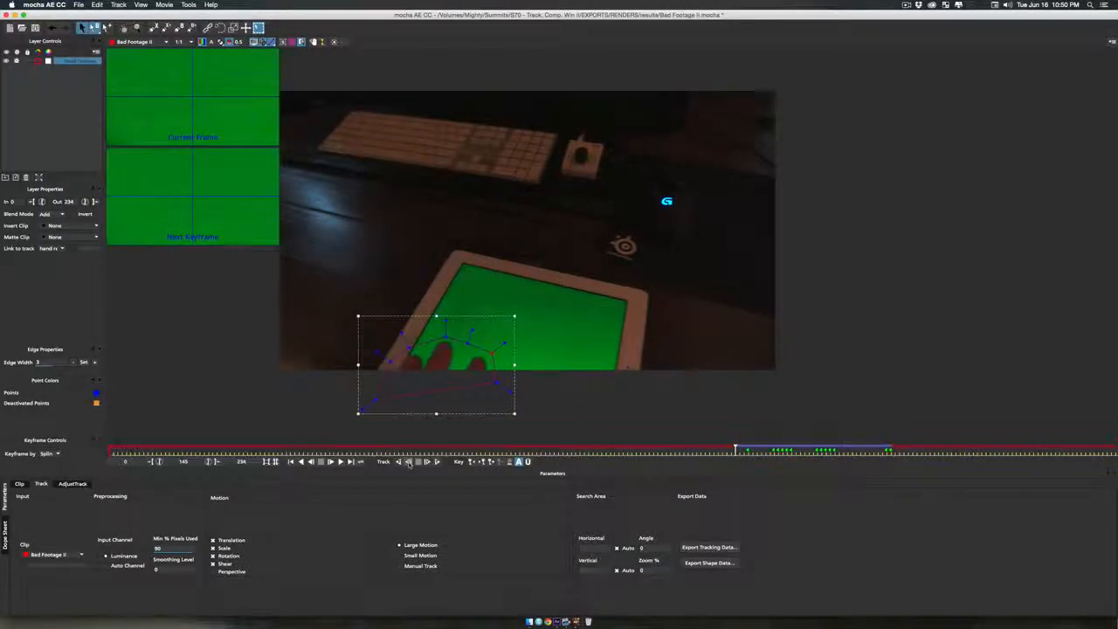
{"action": "left_click", "coordinate": [408, 462]}
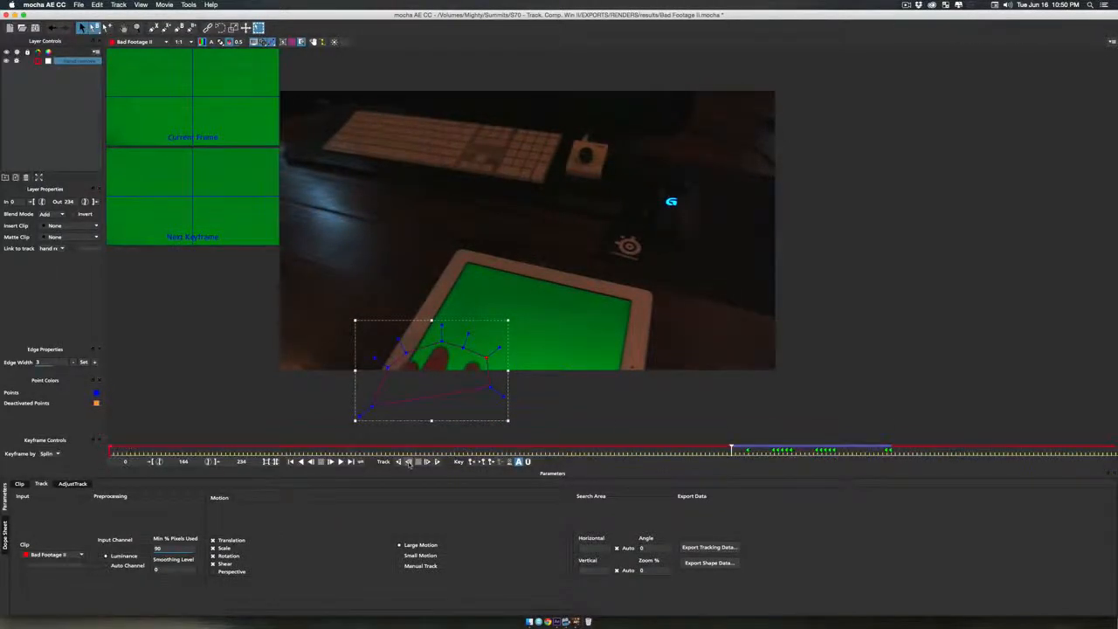
{"action": "left_click", "coordinate": [407, 462]}
{"action": "left_click", "coordinate": [407, 462]}
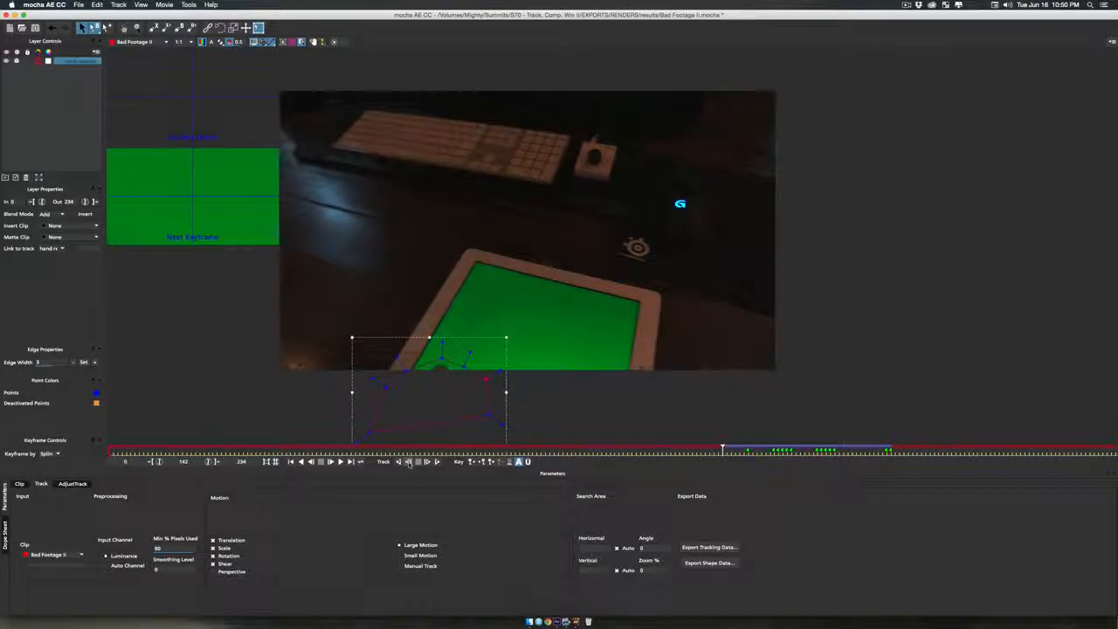
{"action": "left_click", "coordinate": [408, 462]}
{"action": "left_click", "coordinate": [408, 462]}
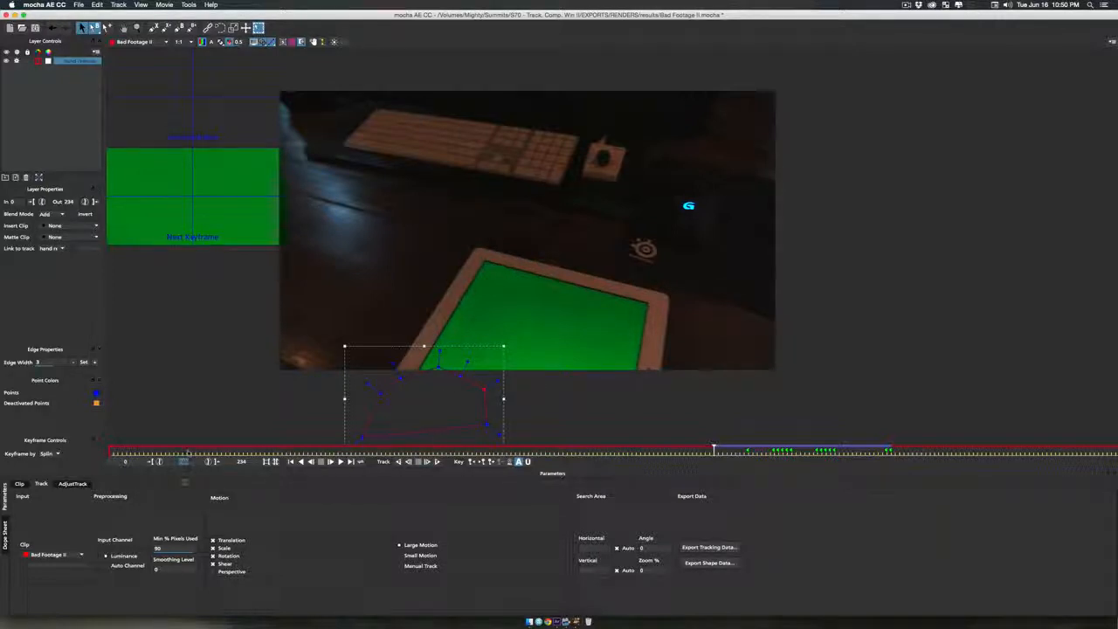
Step: Set the hand remove layer's In point to frame 140
{"action": "double_click", "coordinate": [184, 461]}
{"action": "left_click", "coordinate": [45, 146]}
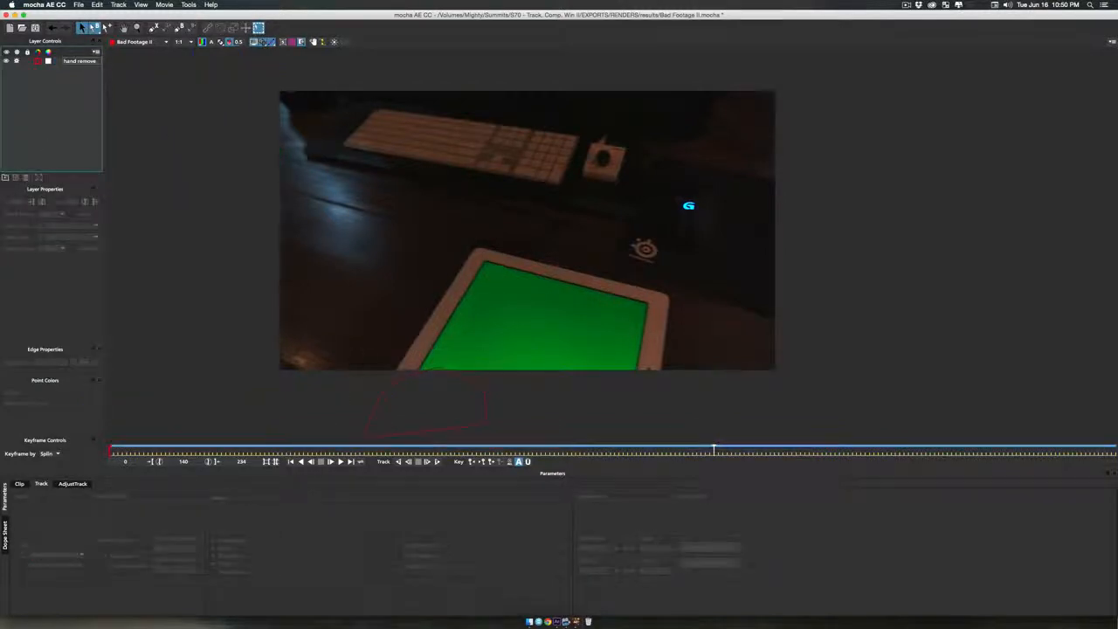
{"action": "left_click", "coordinate": [98, 62]}
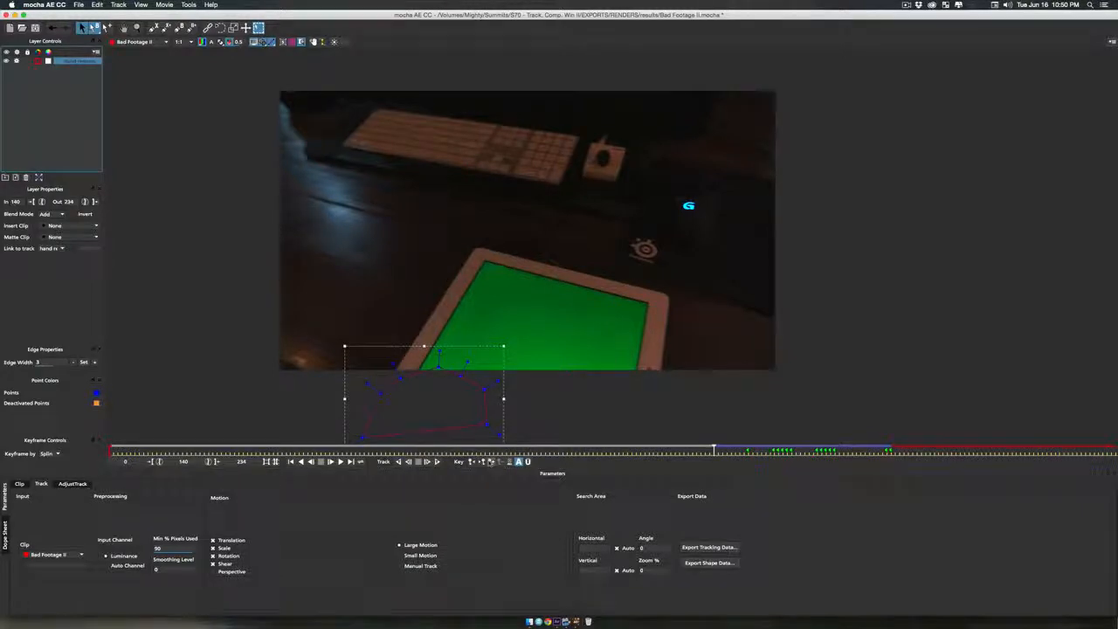
Step: Go to frame 181, pull the spline's right points in toward the hand, and track forward to frame 193
{"action": "left_click_drag", "start_coordinate": [714, 448], "coordinate": [881, 450]}
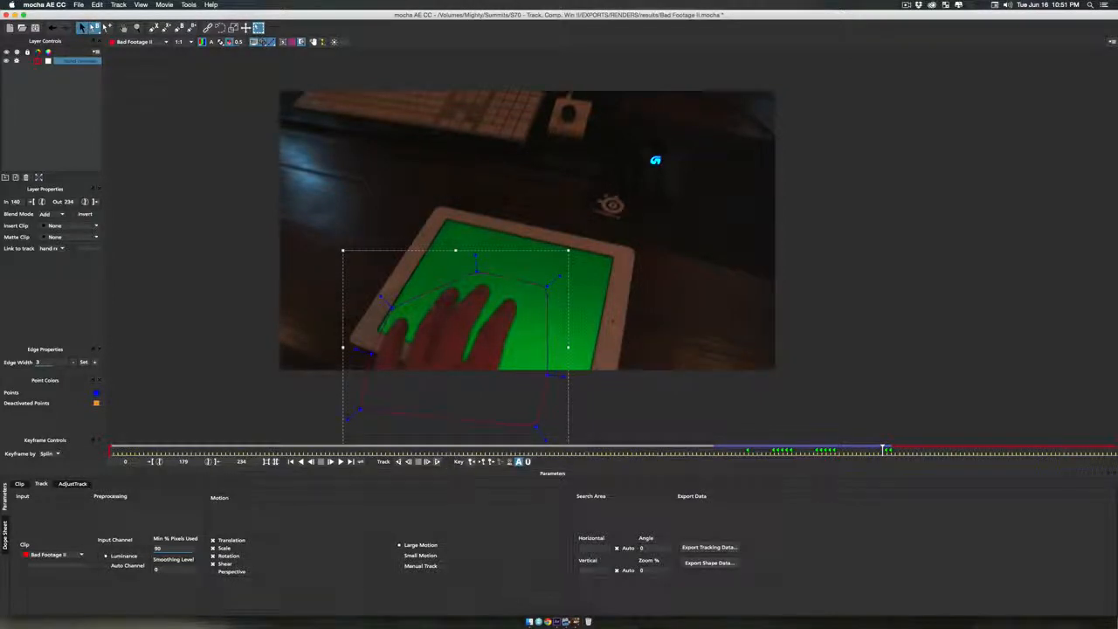
{"action": "left_click", "coordinate": [482, 462]}
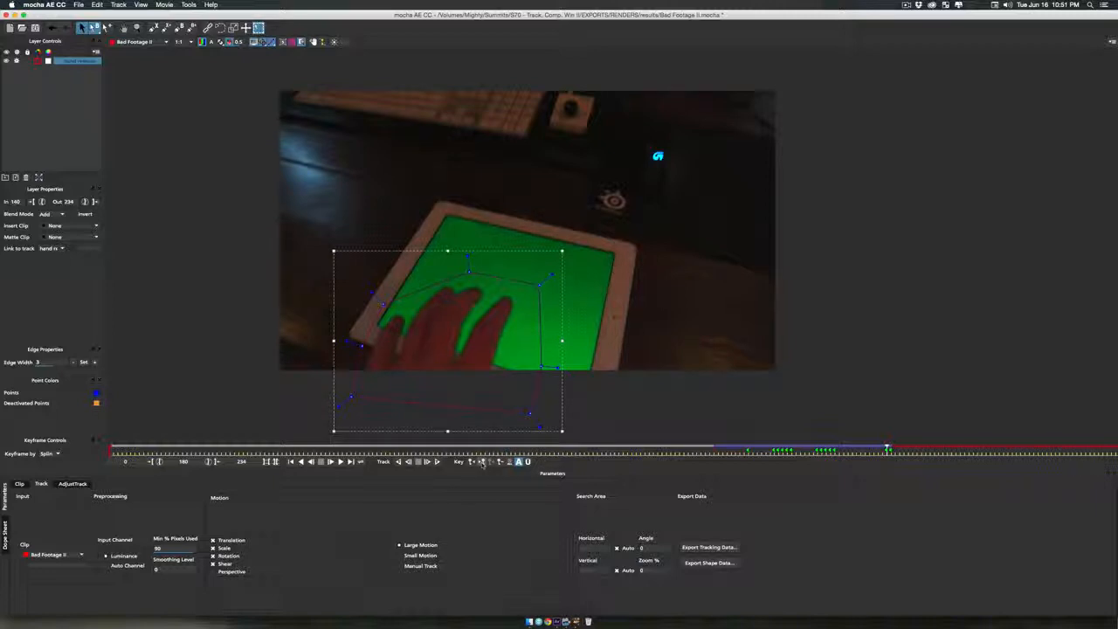
{"action": "left_click", "coordinate": [482, 463]}
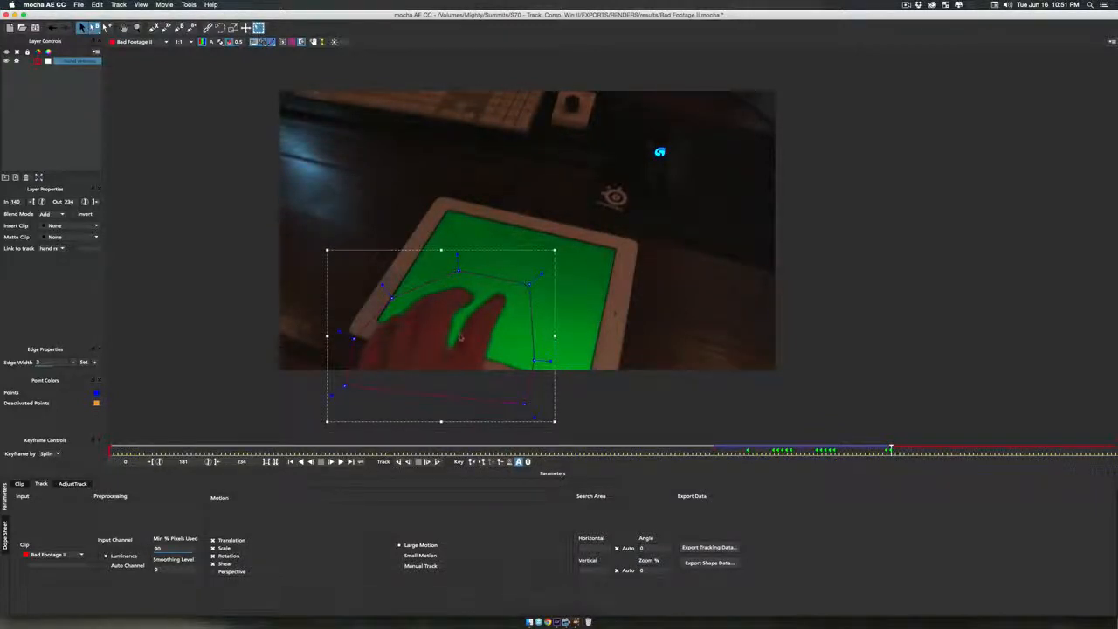
{"action": "left_click_drag", "start_coordinate": [540, 359], "coordinate": [508, 373]}
{"action": "left_click_drag", "start_coordinate": [529, 285], "coordinate": [521, 284]}
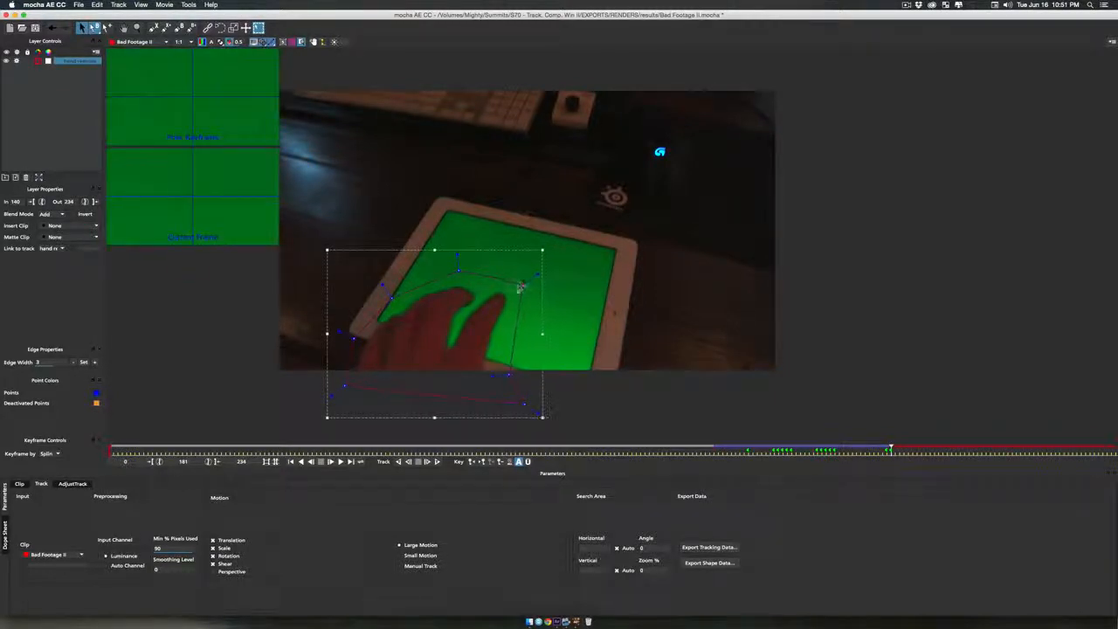
{"action": "left_click", "coordinate": [427, 461]}
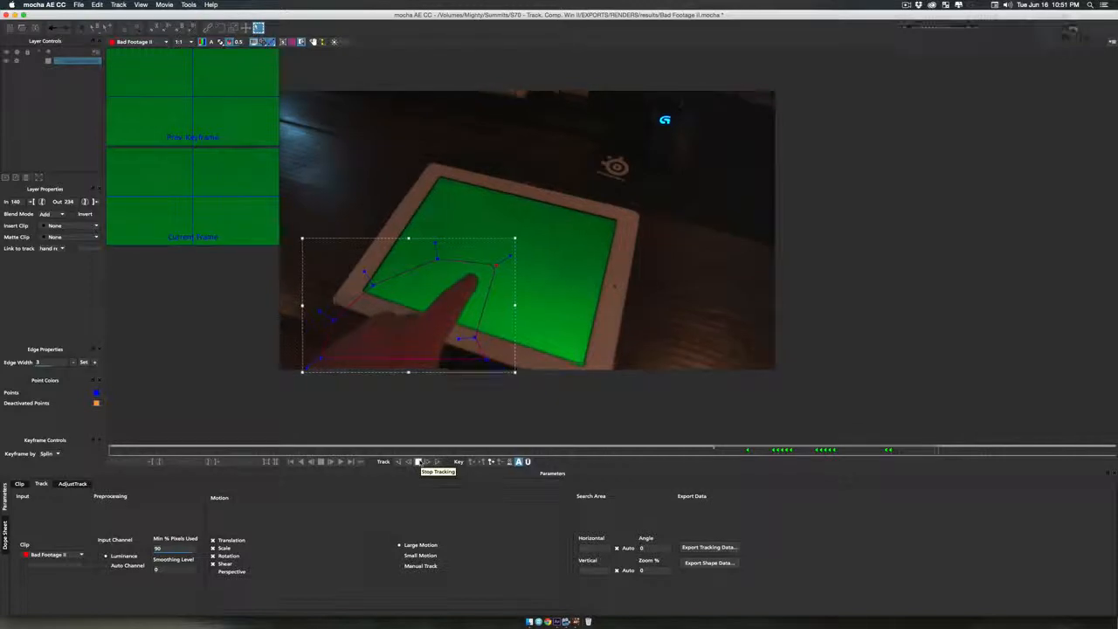
{"action": "left_click", "coordinate": [418, 461]}
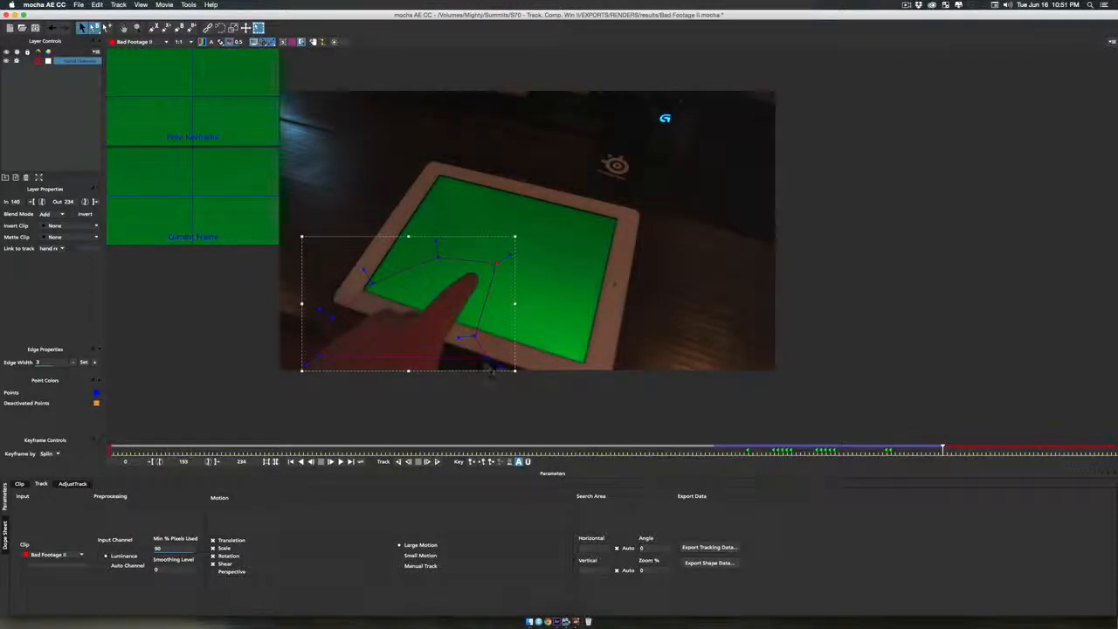
Step: At frame 193, refit the spline's points around the pointing finger, hand and wrist, and track forward to frame 201
{"action": "left_click_drag", "start_coordinate": [486, 358], "coordinate": [449, 386]}
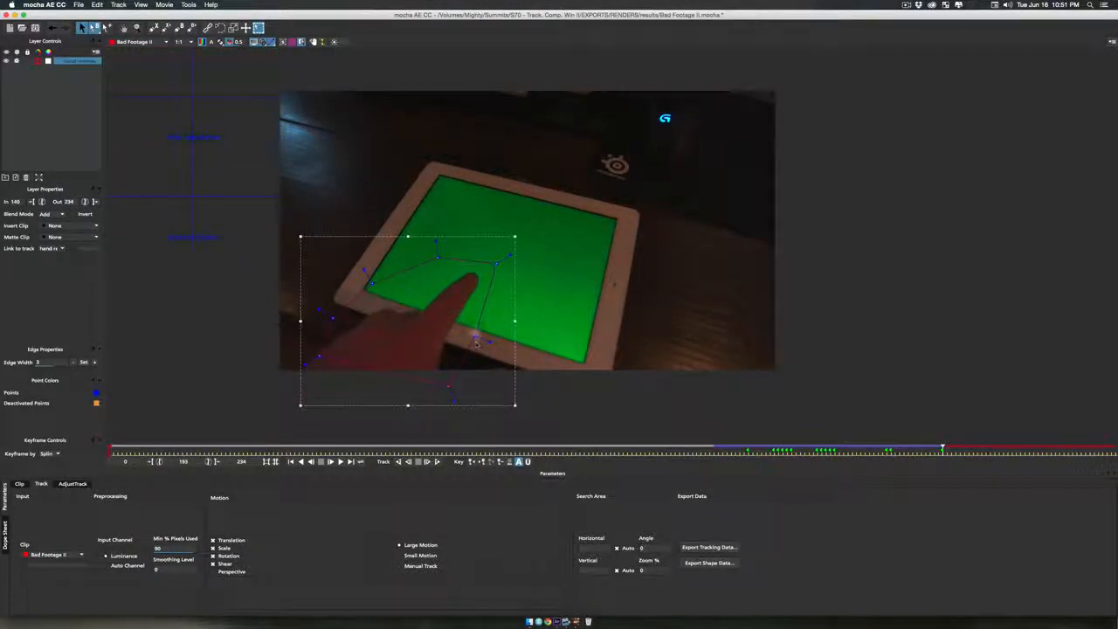
{"action": "left_click_drag", "start_coordinate": [476, 342], "coordinate": [461, 340]}
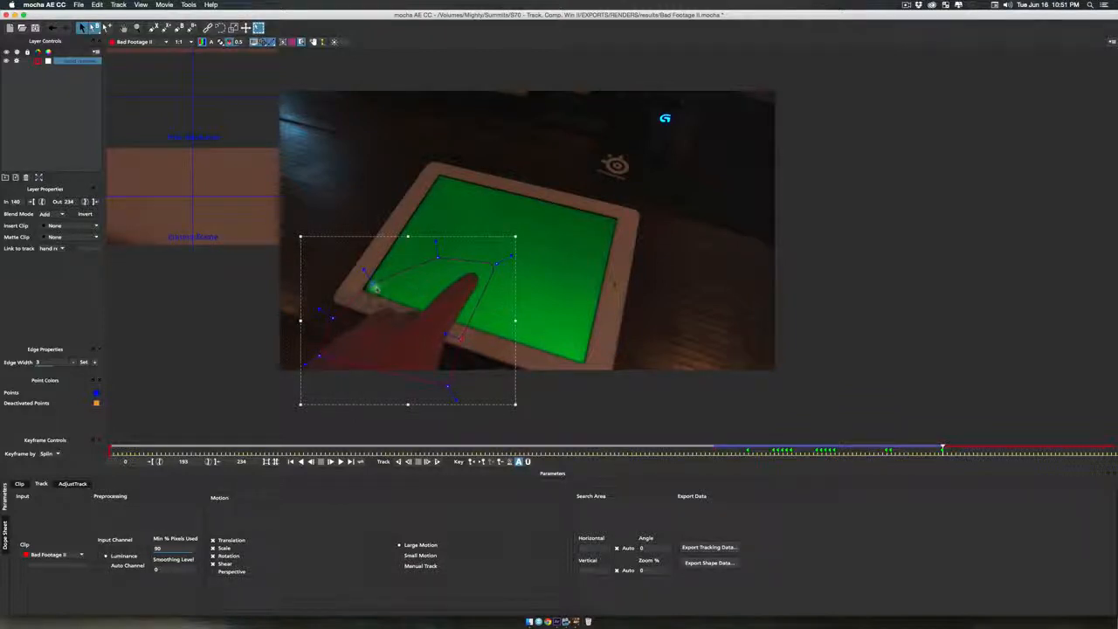
{"action": "left_click_drag", "start_coordinate": [376, 287], "coordinate": [376, 302]}
{"action": "left_click_drag", "start_coordinate": [439, 258], "coordinate": [461, 265]}
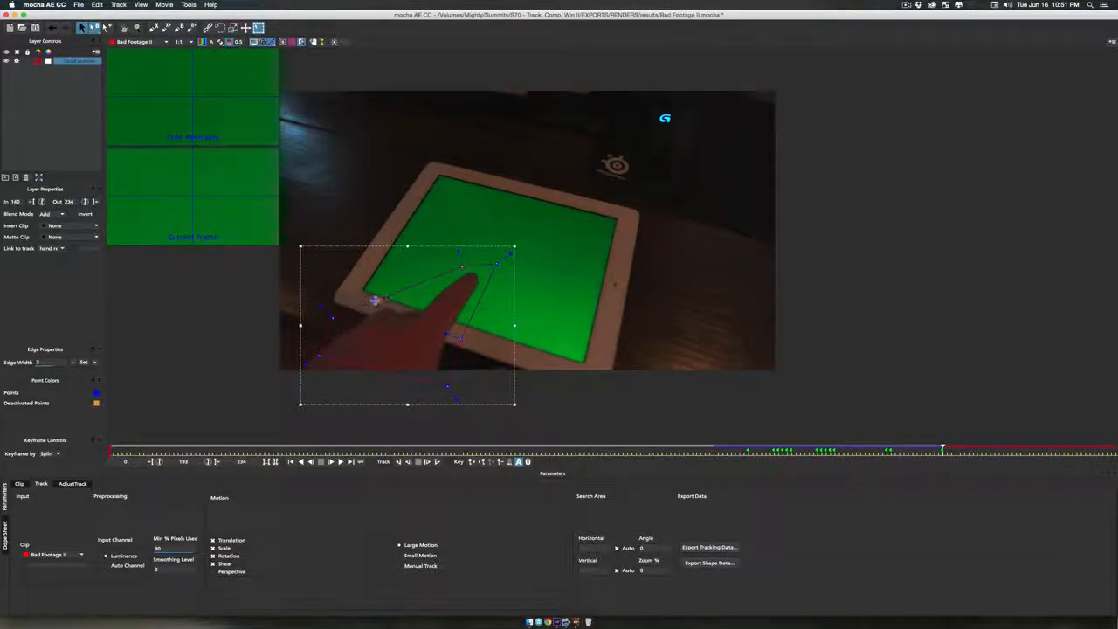
{"action": "left_click_drag", "start_coordinate": [375, 301], "coordinate": [414, 296]}
{"action": "left_click_drag", "start_coordinate": [333, 317], "coordinate": [350, 310]}
{"action": "left_click_drag", "start_coordinate": [318, 355], "coordinate": [308, 371]}
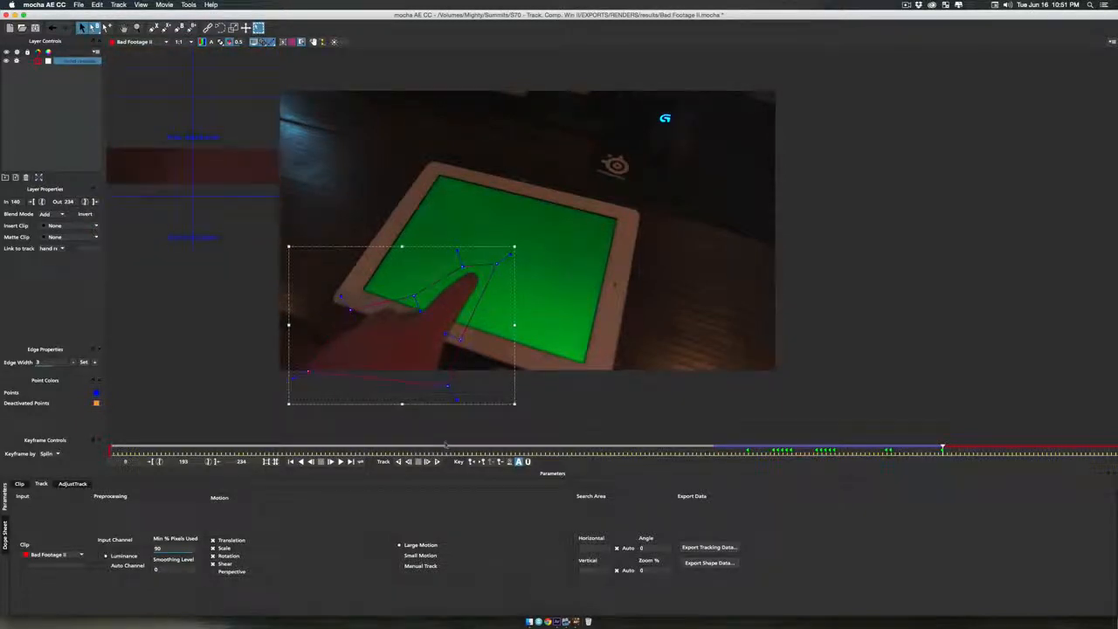
{"action": "left_click", "coordinate": [418, 462]}
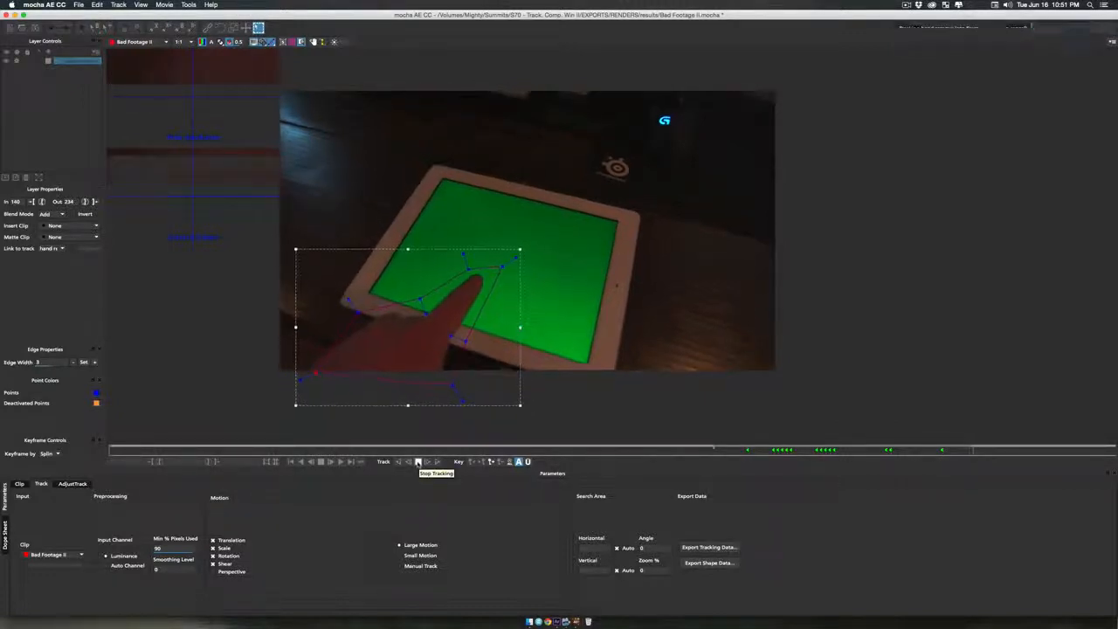
{"action": "left_click", "coordinate": [417, 462]}
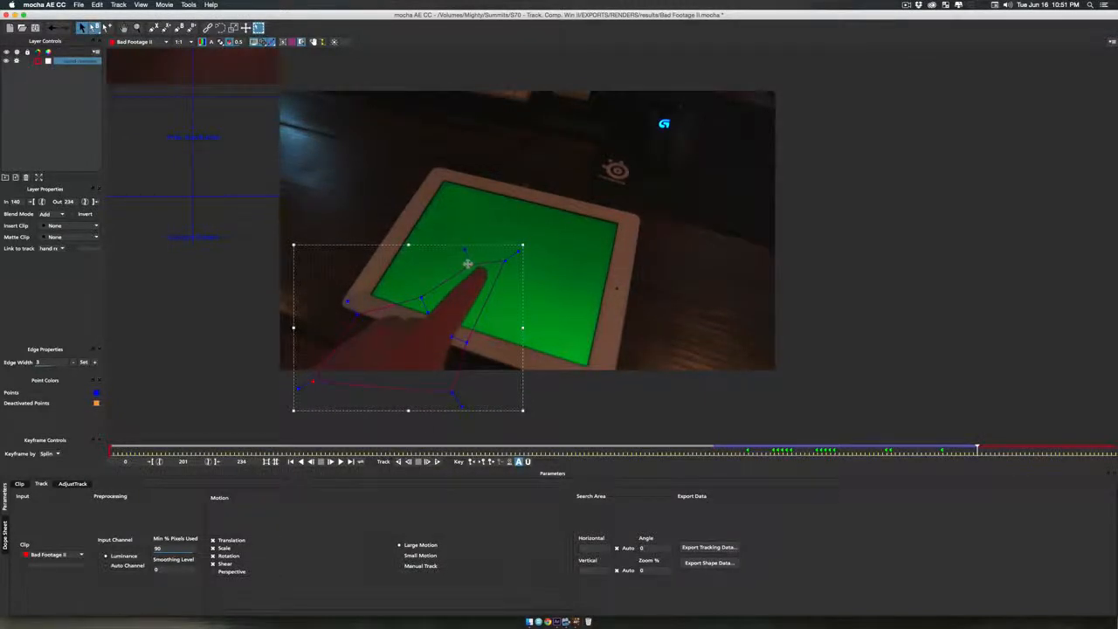
Step: At frame 201, raise the spline's upper-left point above the fingertip and track forward to frame 207
{"action": "left_click_drag", "start_coordinate": [467, 263], "coordinate": [472, 258]}
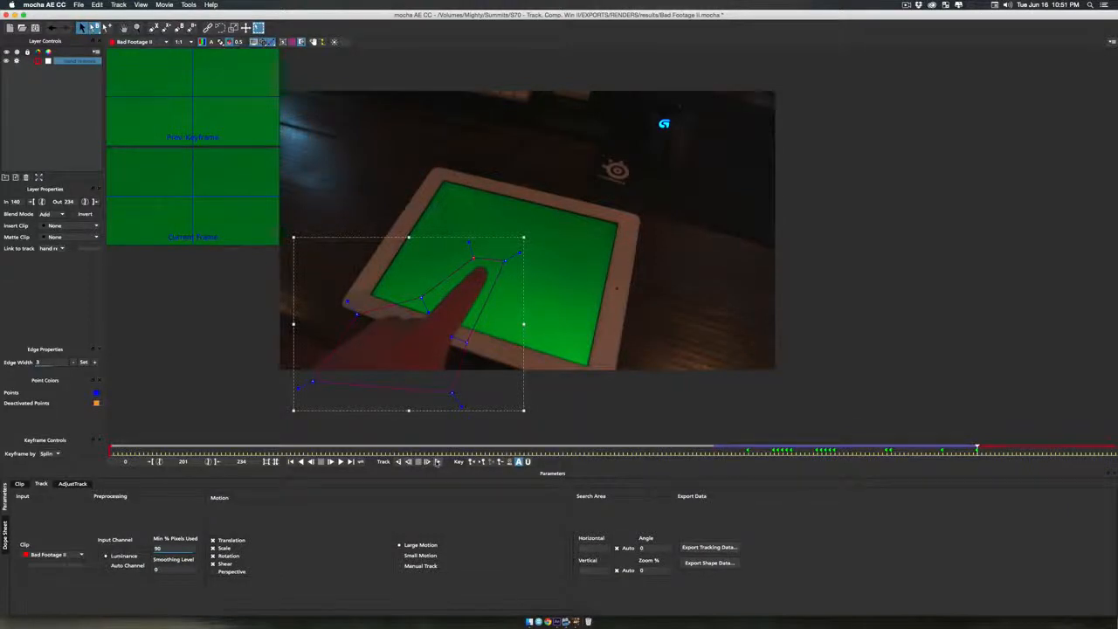
{"action": "left_click", "coordinate": [417, 462]}
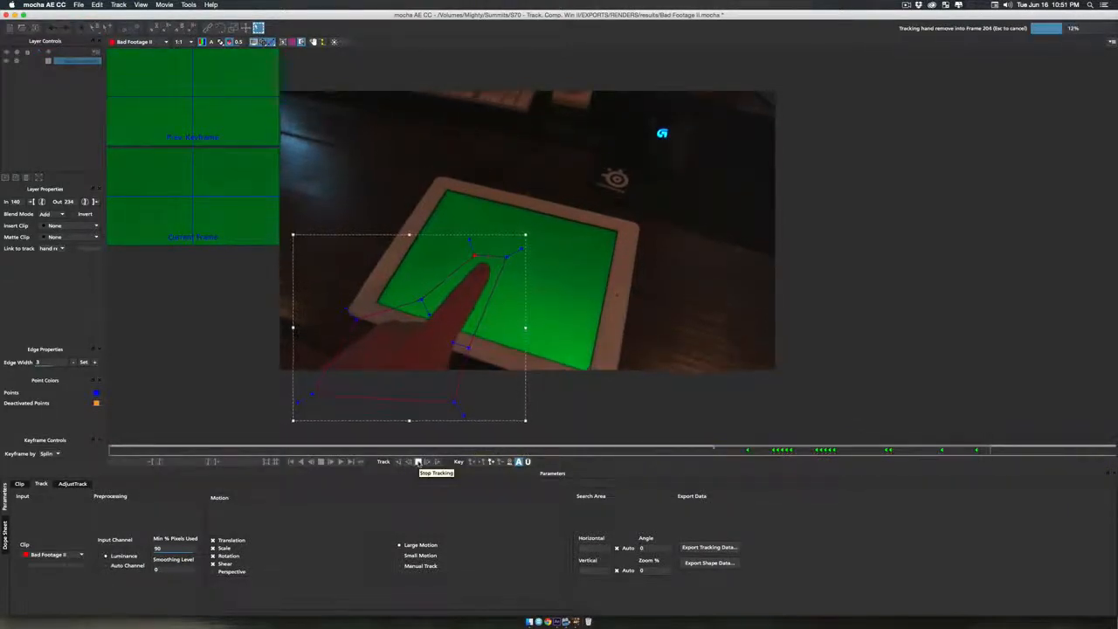
{"action": "left_click", "coordinate": [417, 462]}
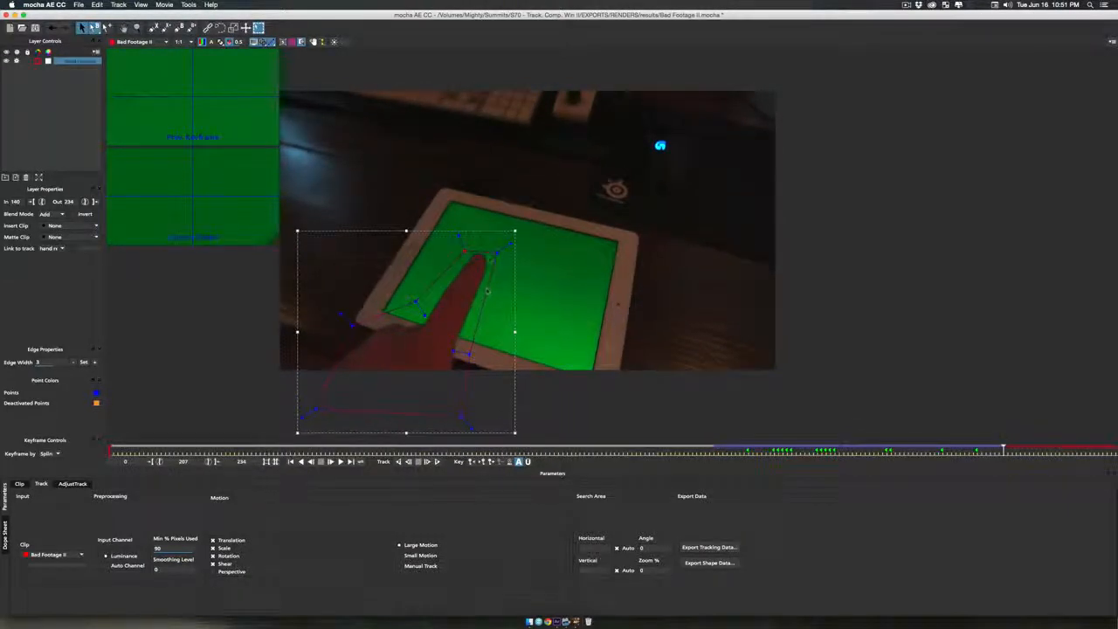
Step: At frame 207, adjust the spline's points around the fingertip and the inner bend of the hand, and track forward to frame 212
{"action": "left_click_drag", "start_coordinate": [496, 253], "coordinate": [466, 248]}
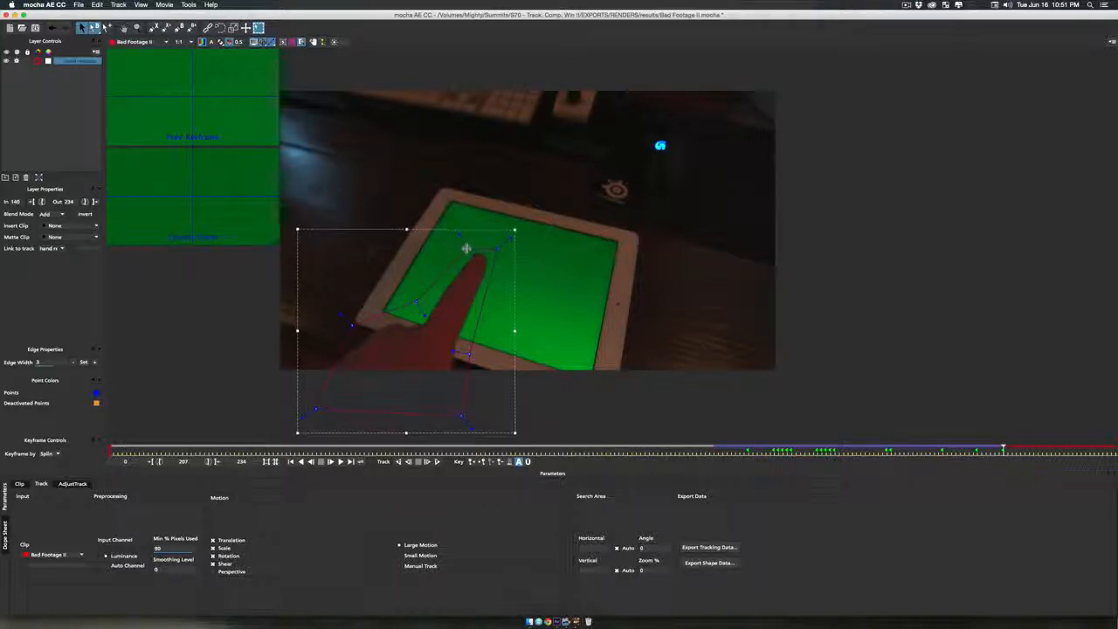
{"action": "left_click_drag", "start_coordinate": [416, 302], "coordinate": [419, 305]}
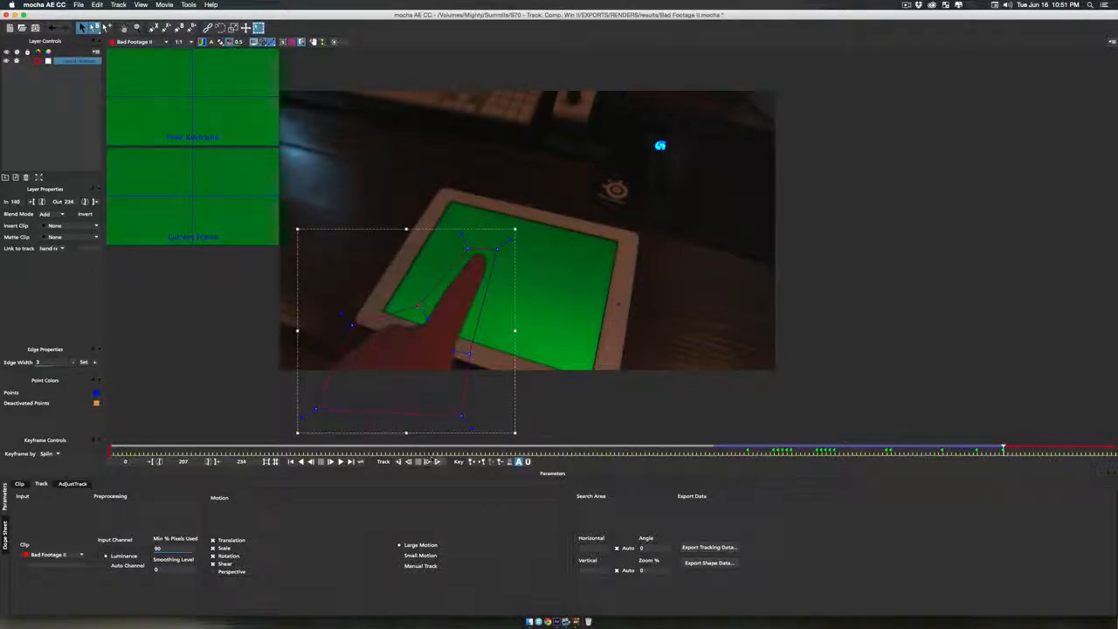
{"action": "left_click", "coordinate": [427, 461]}
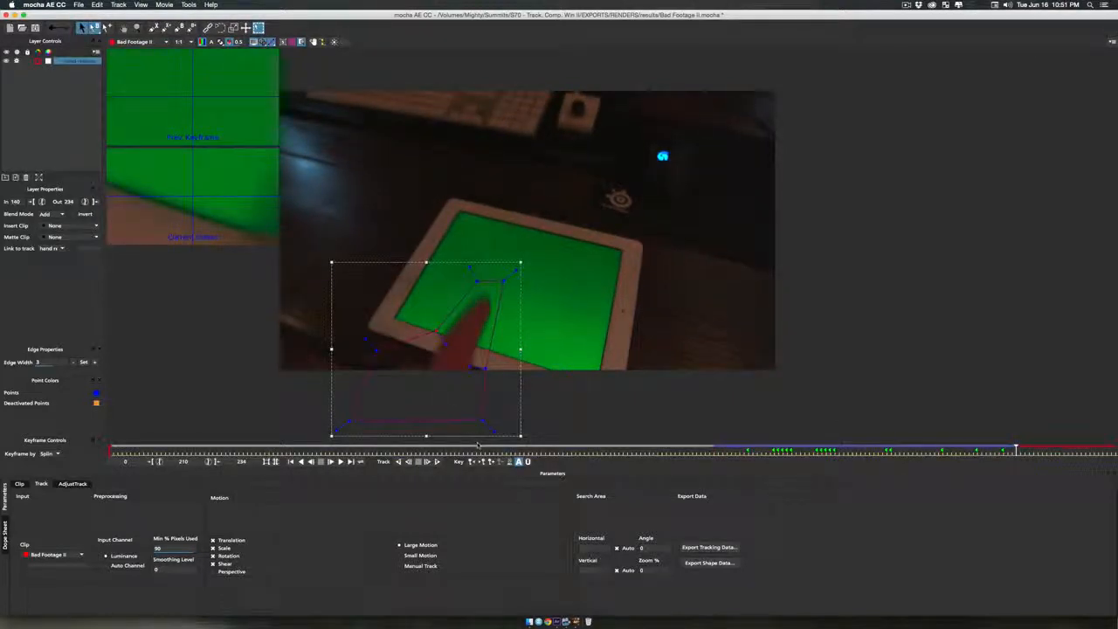
{"action": "left_click", "coordinate": [436, 461]}
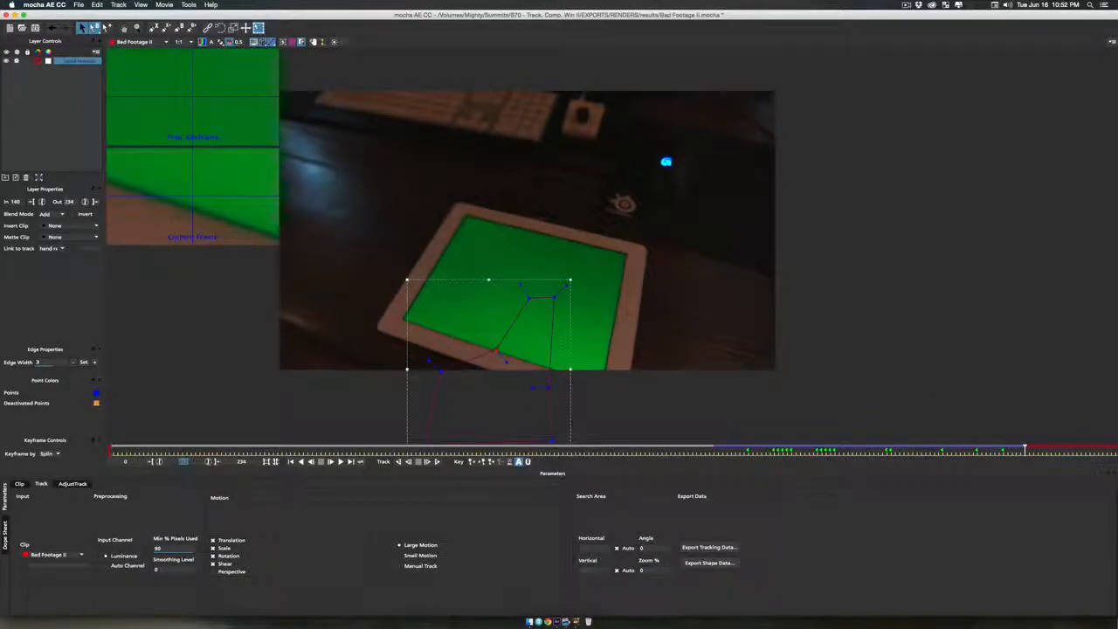
Step: Set the hand remove layer's Out point to frame 212, switch off its tracking process, and deselect the layer
{"action": "double_click", "coordinate": [69, 201]}
{"action": "type", "text": "212"}
{"action": "left_click", "coordinate": [72, 109]}
{"action": "left_click", "coordinate": [74, 62]}
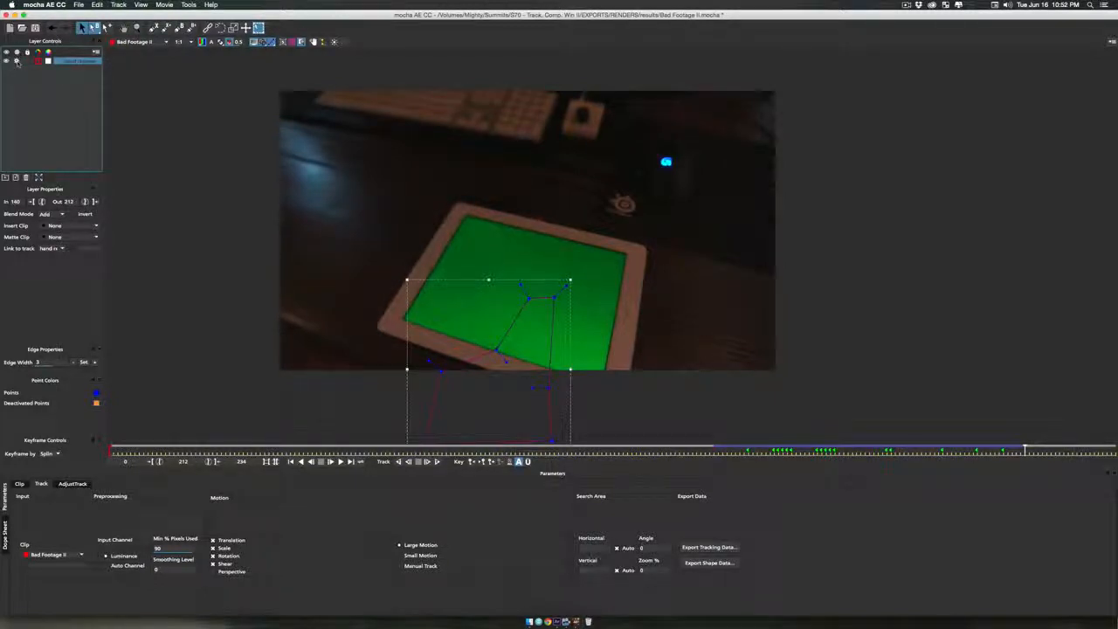
{"action": "left_click", "coordinate": [16, 62]}
{"action": "left_click", "coordinate": [17, 62]}
{"action": "left_click", "coordinate": [87, 69]}
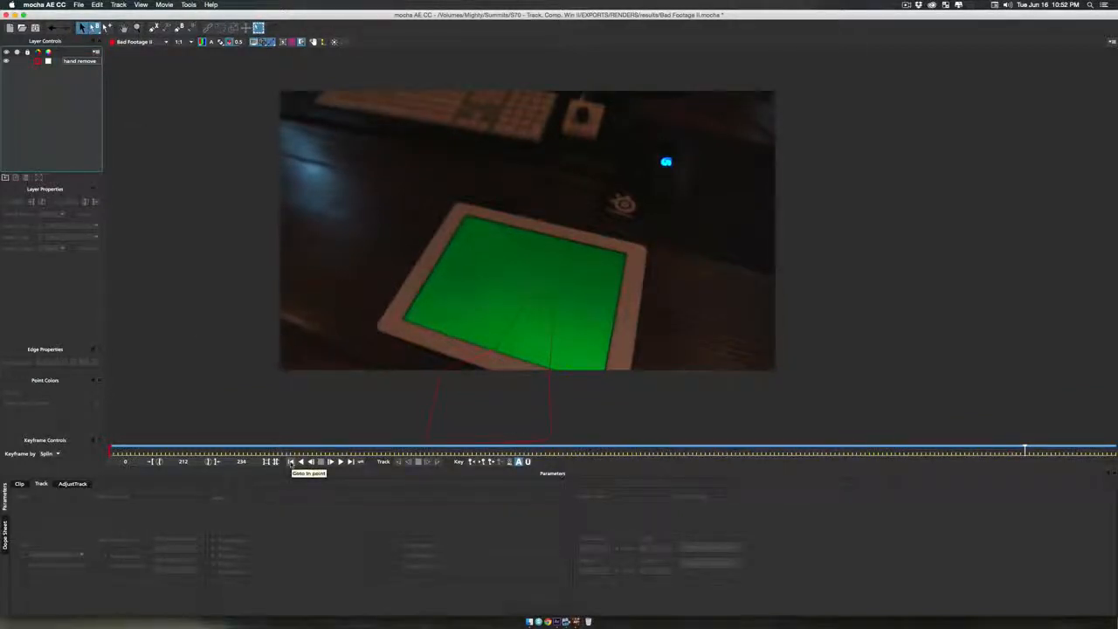
Step: At frame 0, draw an X-spline around the tablet's outer frame, set Min % Pixels Used to 90, and enable Perspective motion
{"action": "left_click", "coordinate": [290, 462]}
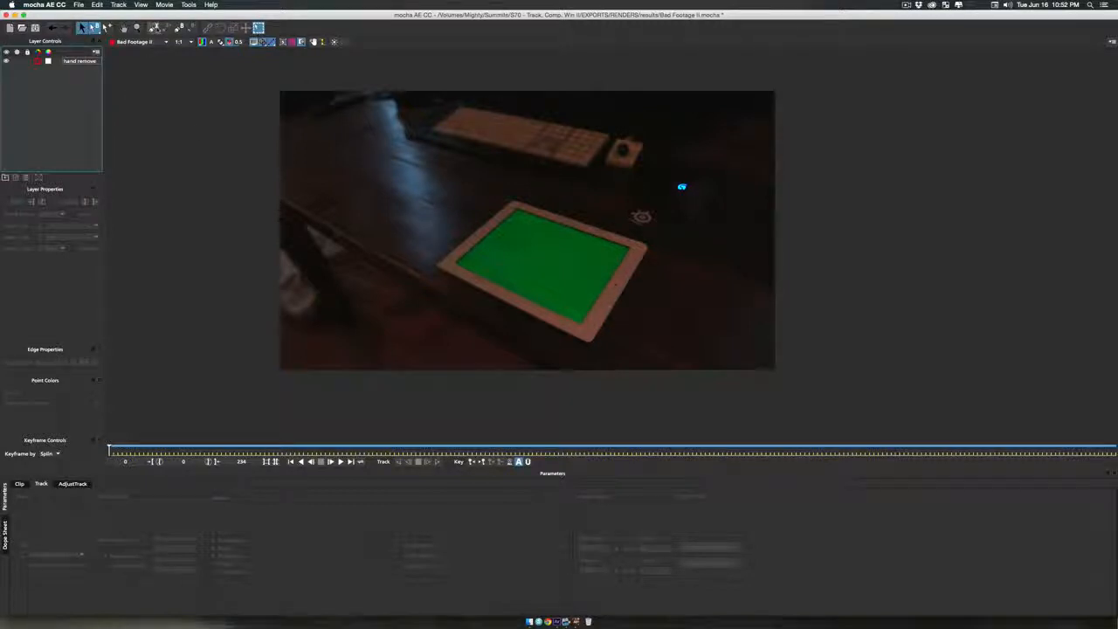
{"action": "left_click", "coordinate": [153, 29]}
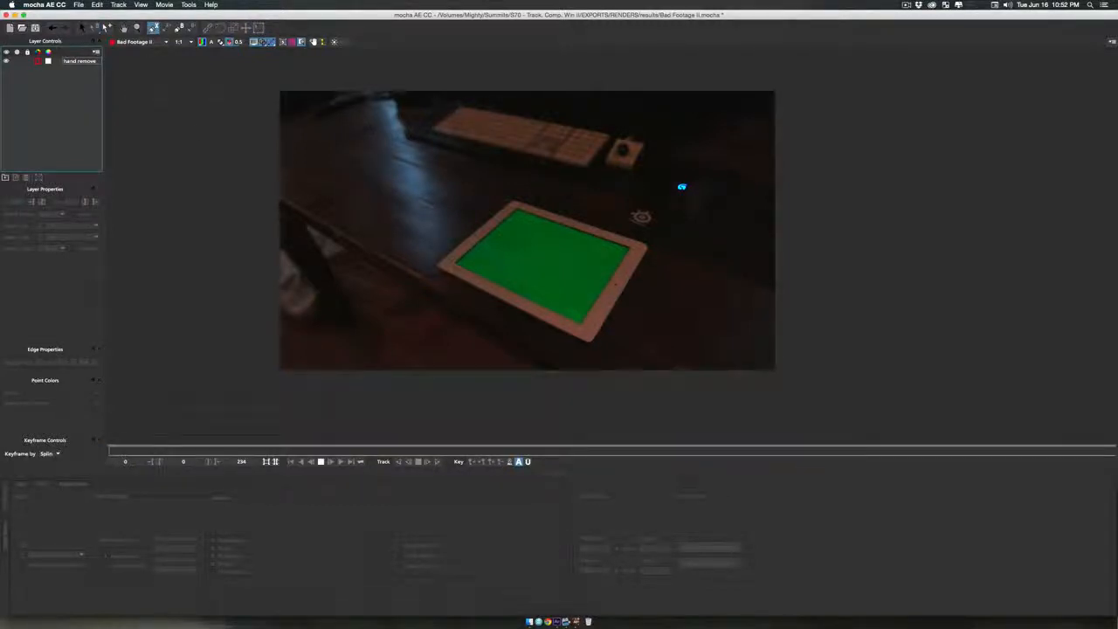
{"action": "left_click", "coordinate": [444, 262]}
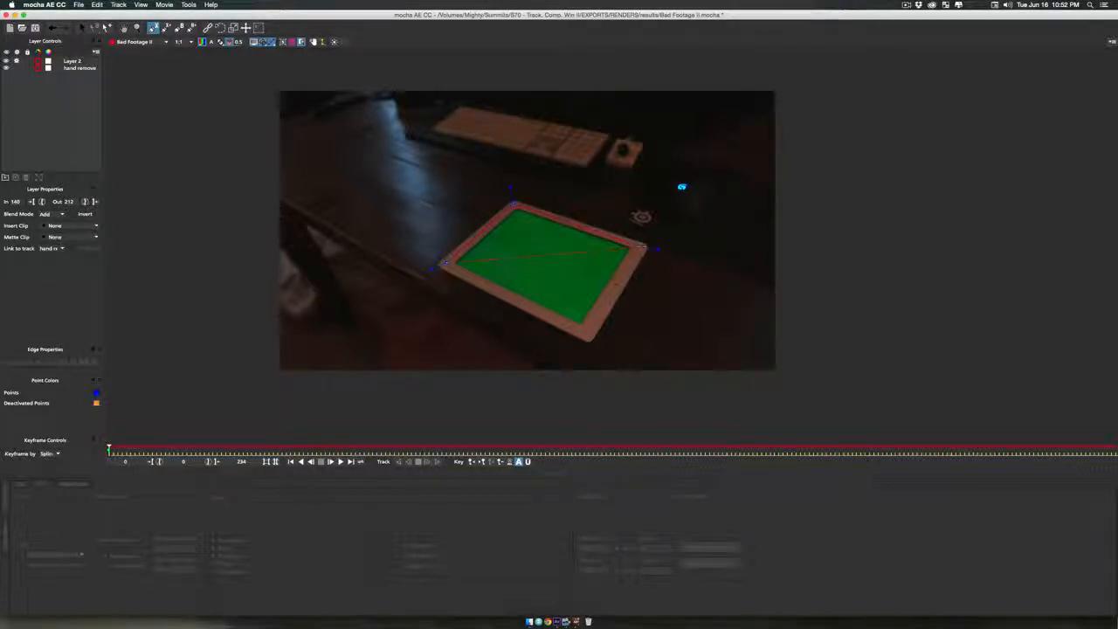
{"action": "left_click", "coordinate": [583, 331]}
{"action": "right_click", "coordinate": [445, 264]}
{"action": "left_click_drag", "start_coordinate": [447, 262], "coordinate": [444, 265]}
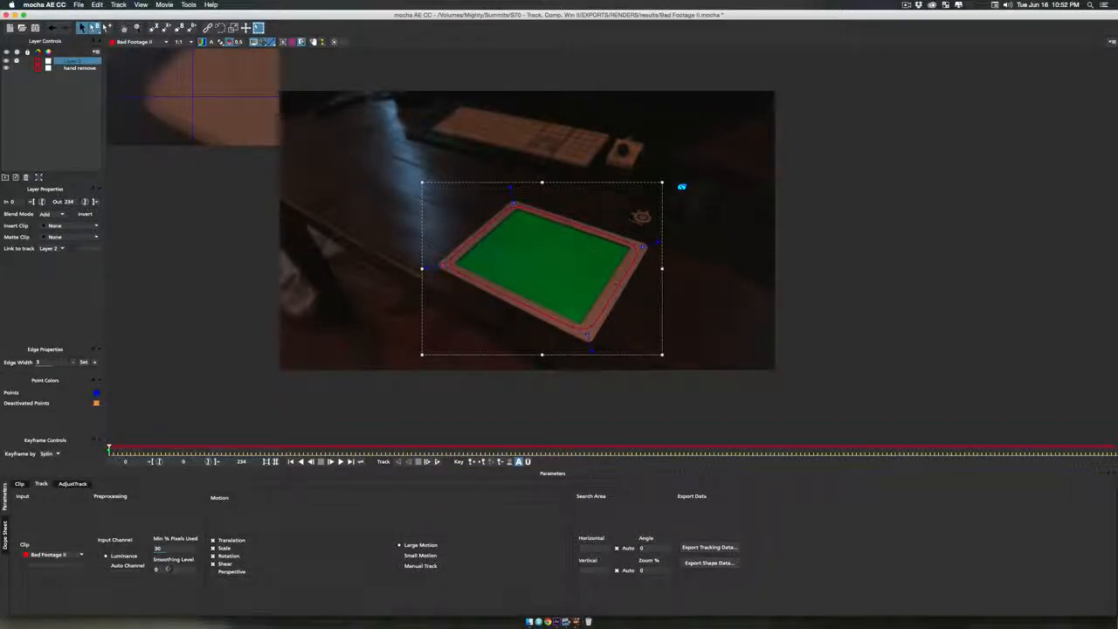
{"action": "type", "text": "90"}
{"action": "left_click", "coordinate": [213, 572]}
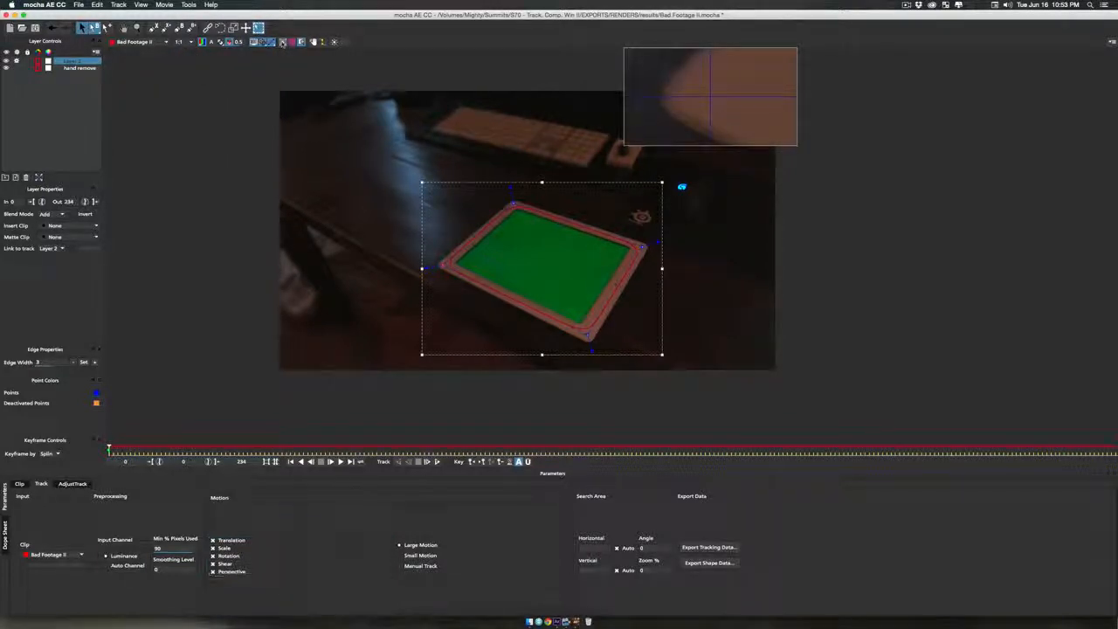
Step: Show the planar grid and align the surface's four corners with the corners of the tablet's green screen
{"action": "left_click", "coordinate": [295, 42]}
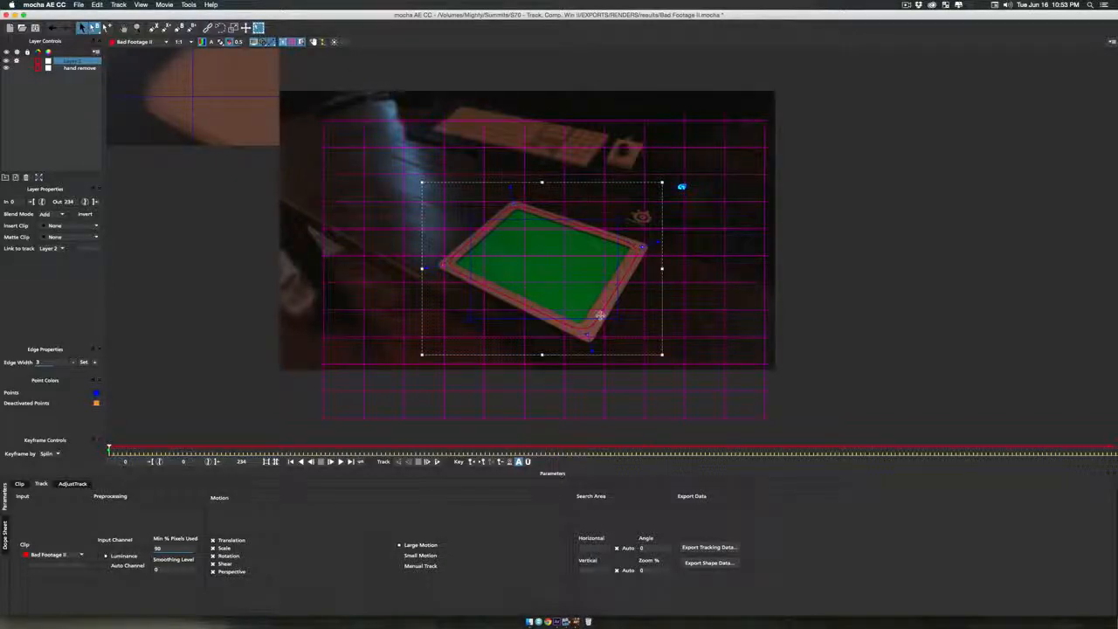
{"action": "left_click_drag", "start_coordinate": [469, 219], "coordinate": [515, 207]}
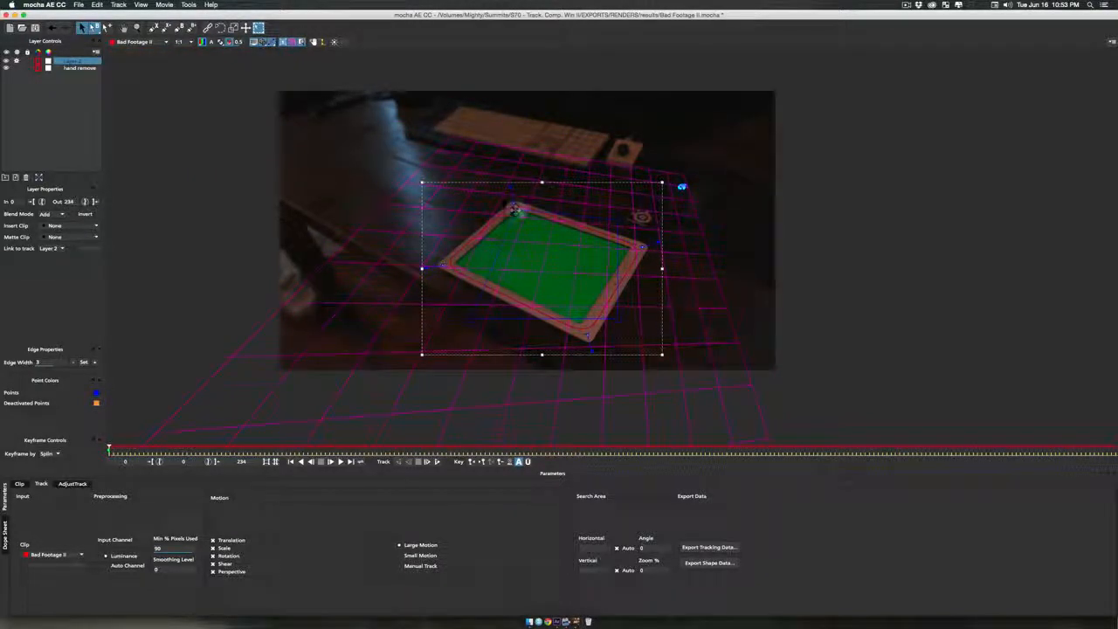
{"action": "left_click_drag", "start_coordinate": [620, 217], "coordinate": [631, 245]}
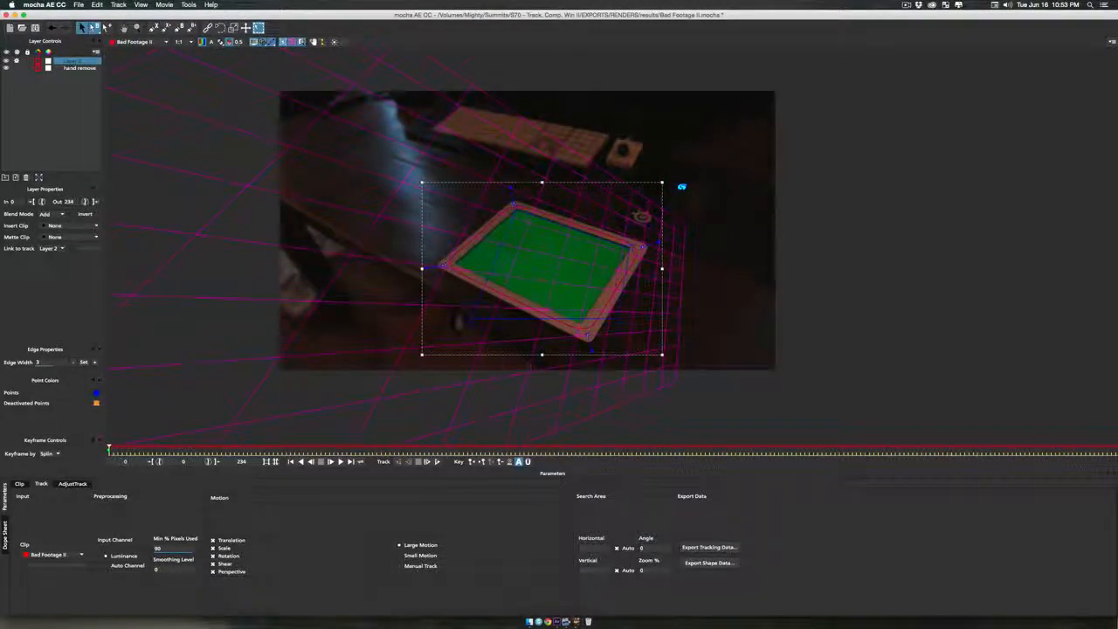
{"action": "left_click_drag", "start_coordinate": [467, 320], "coordinate": [453, 266]}
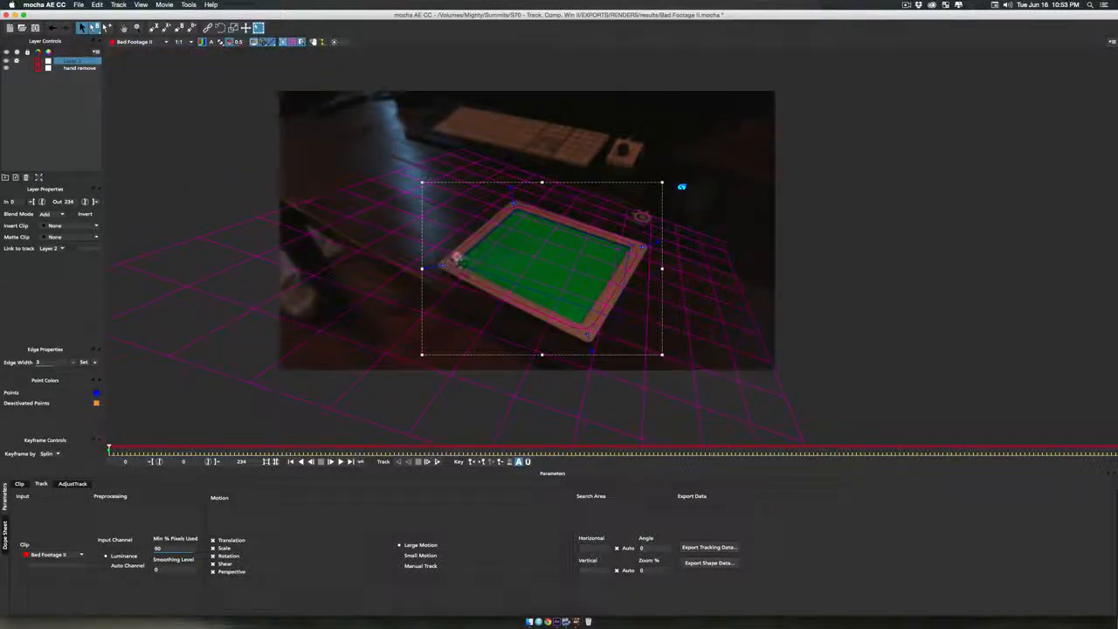
{"action": "left_click_drag", "start_coordinate": [614, 321], "coordinate": [583, 325]}
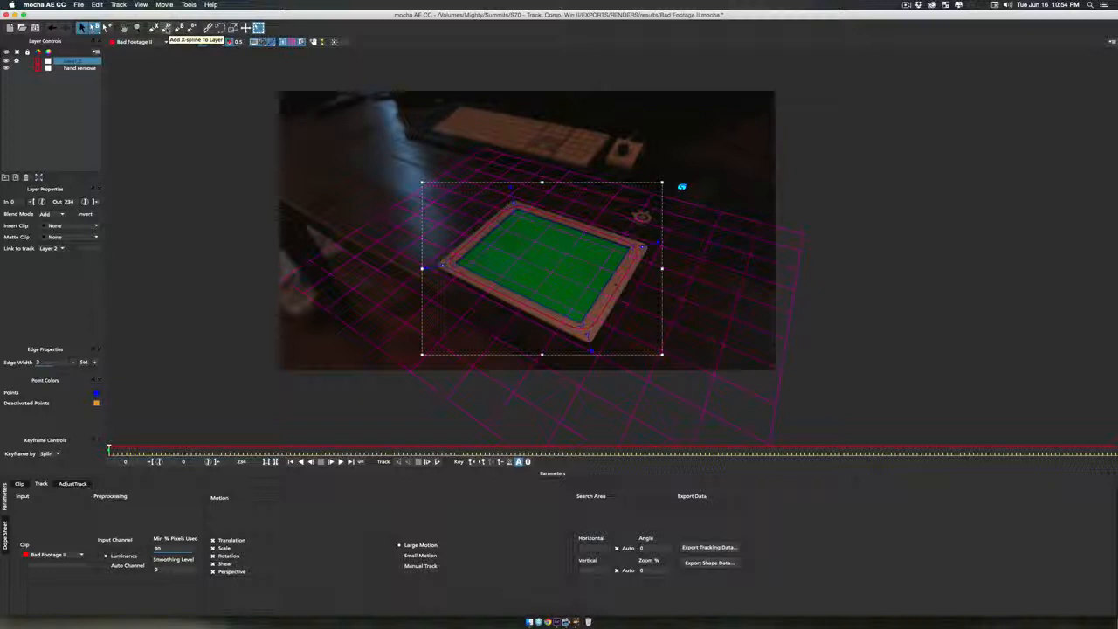
Step: Add a second X-spline to the tablet layer around the logo on the desk beyond the tablet's upper-right corner
{"action": "left_click", "coordinate": [166, 28]}
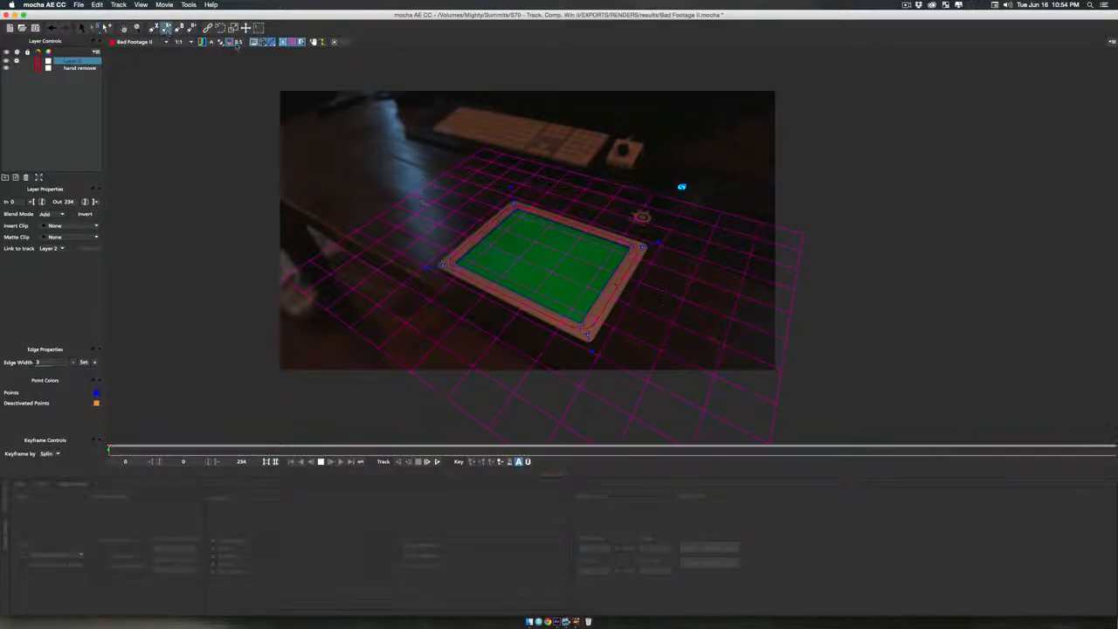
{"action": "left_click", "coordinate": [642, 236]}
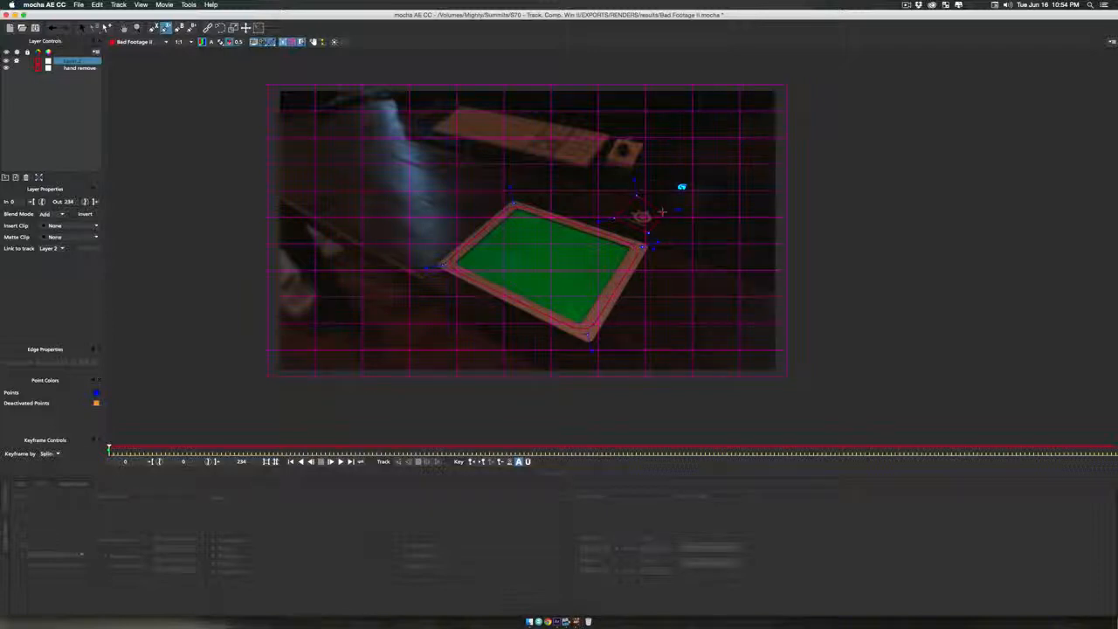
{"action": "right_click", "coordinate": [662, 212]}
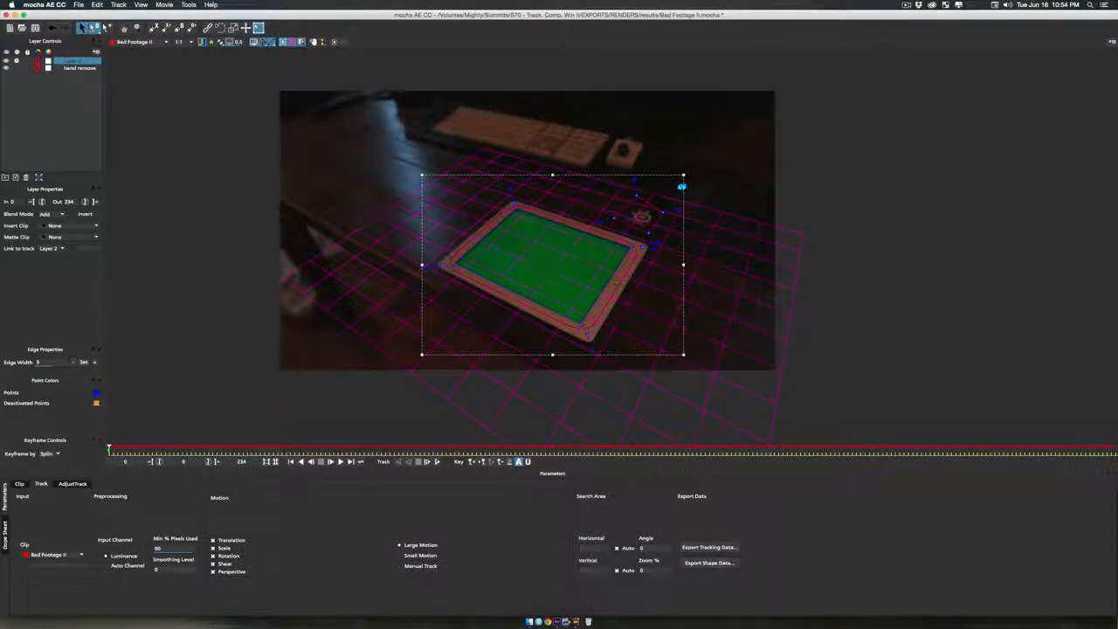
Step: Rename the new layer as screen track and move it below the hand remove layer
{"action": "double_click", "coordinate": [73, 62]}
{"action": "type", "text": "t"}
{"action": "type", "text": "cree"}
{"action": "type", "text": "n track"}
{"action": "key", "text": "Return"}
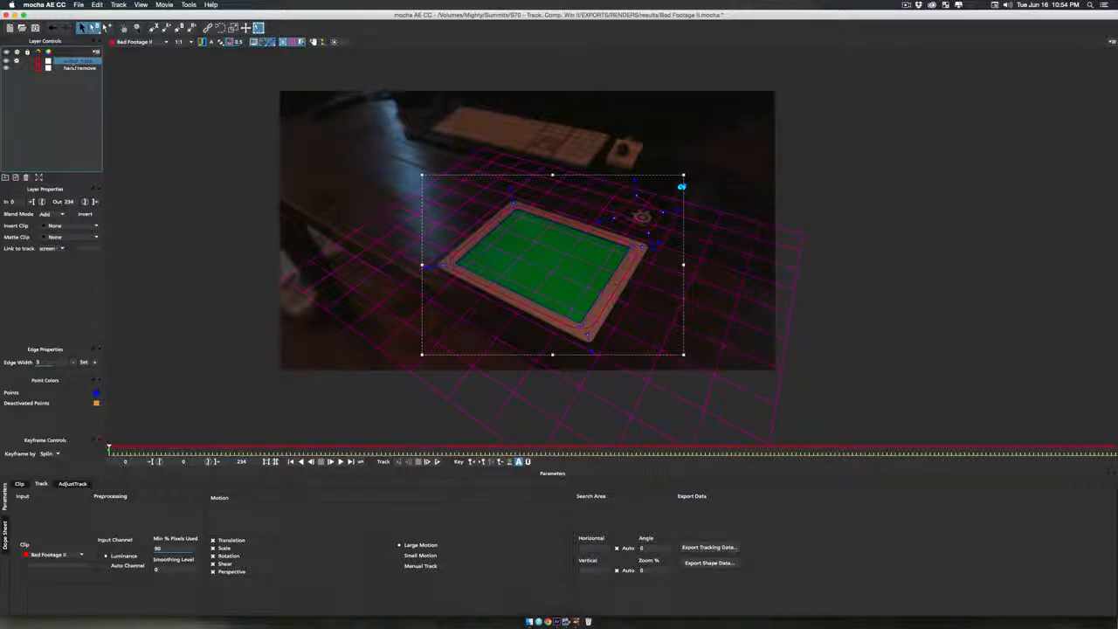
{"action": "left_click_drag", "start_coordinate": [75, 61], "coordinate": [77, 69]}
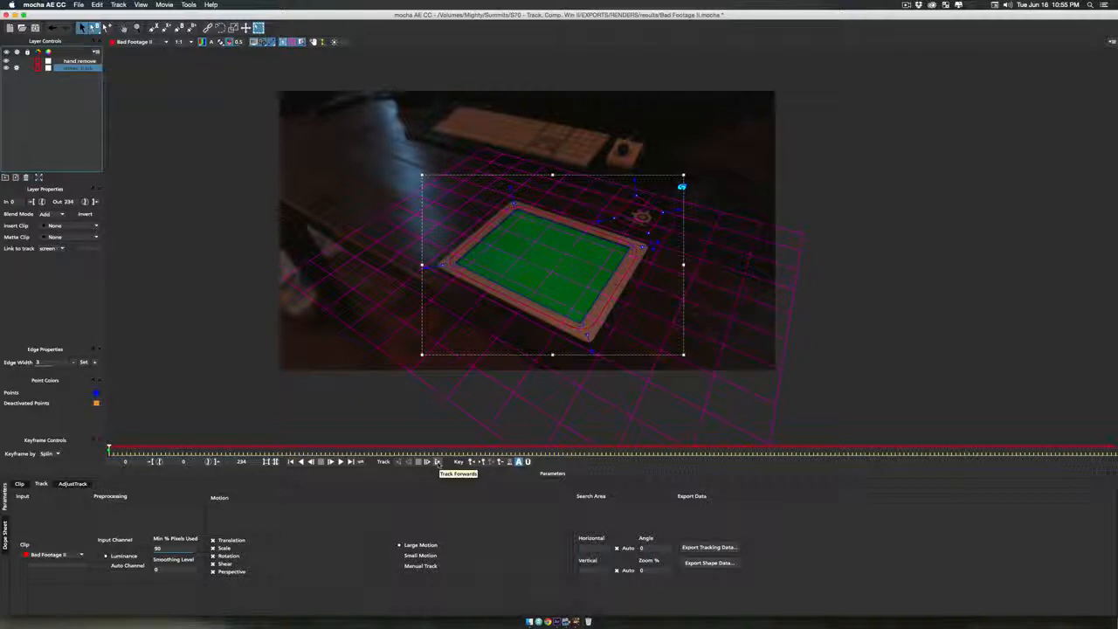
Step: Track the screen track layer forward from frame 0 and stop at frame 205
{"action": "left_click", "coordinate": [436, 462]}
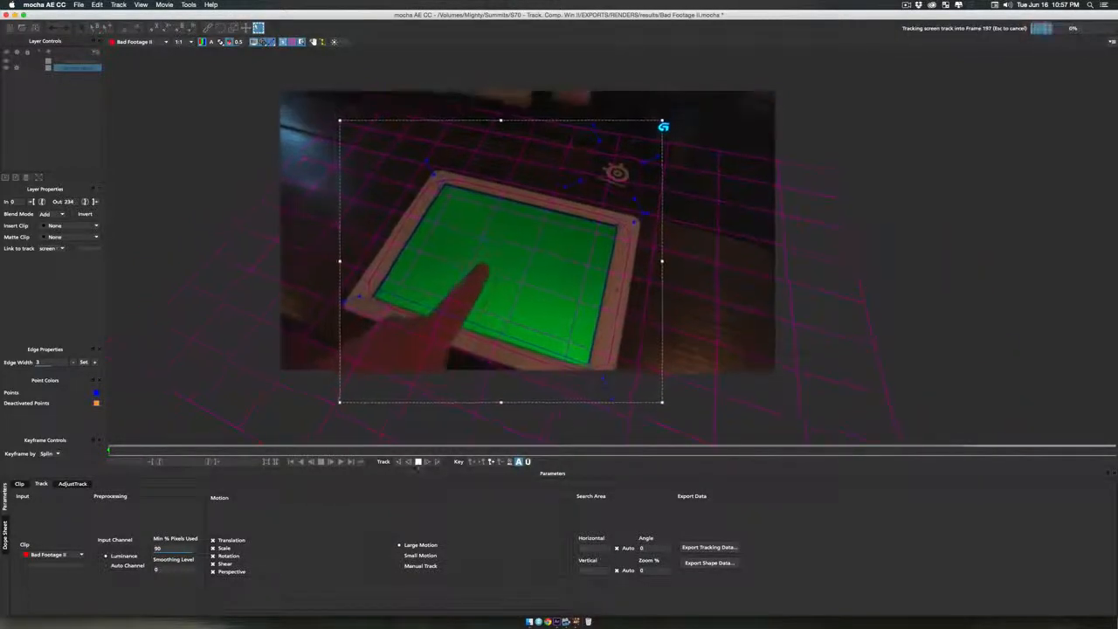
{"action": "left_click", "coordinate": [418, 461]}
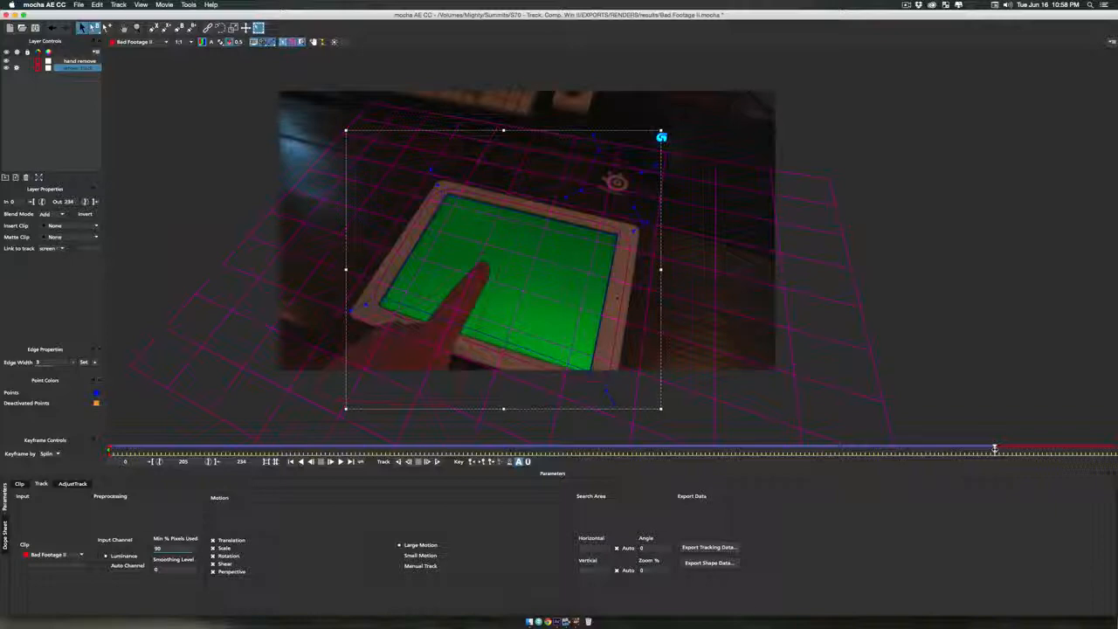
Step: Go back to frame 156, select the hand remove layer, hide the surface and planar grid, and enable tracking for hand remove only
{"action": "left_click_drag", "start_coordinate": [993, 447], "coordinate": [847, 449]}
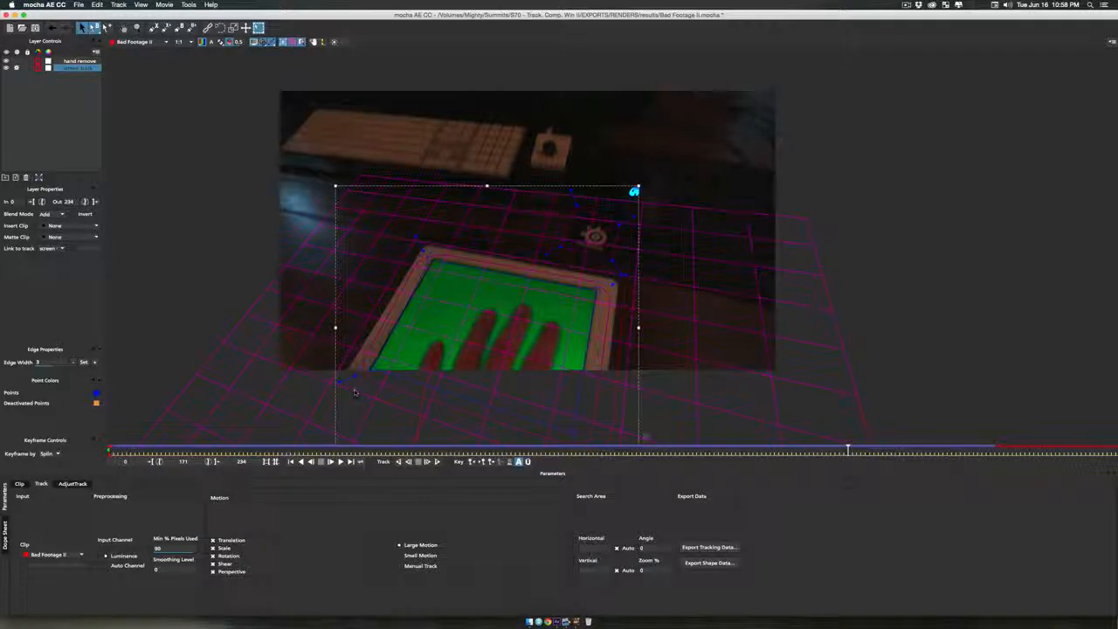
{"action": "left_click_drag", "start_coordinate": [859, 454], "coordinate": [783, 449]}
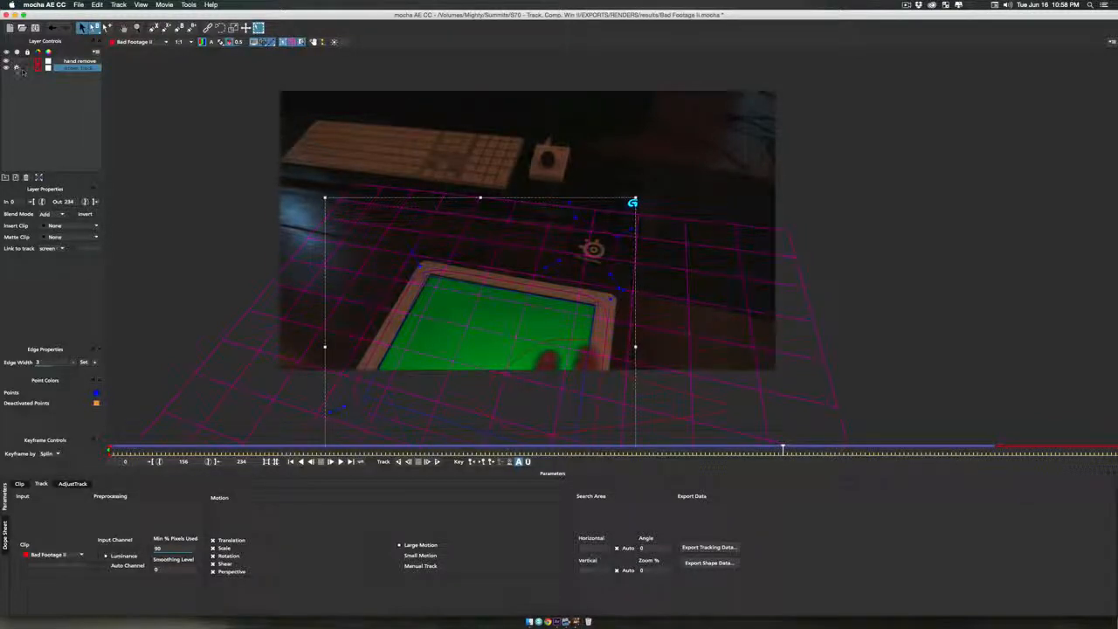
{"action": "left_click", "coordinate": [73, 61]}
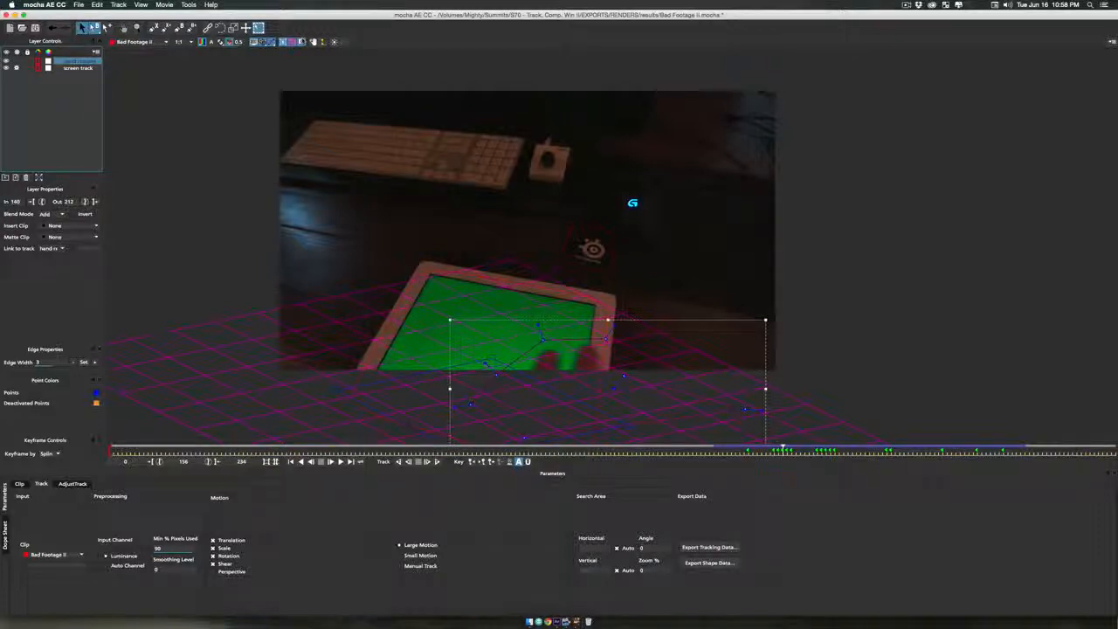
{"action": "left_click", "coordinate": [284, 42]}
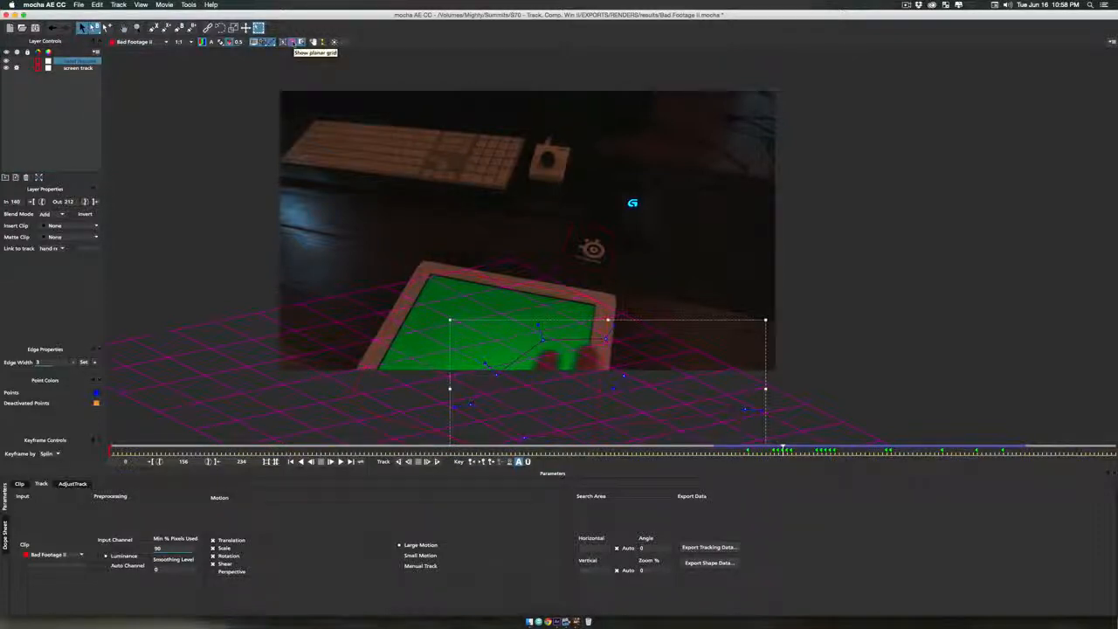
{"action": "left_click", "coordinate": [291, 43]}
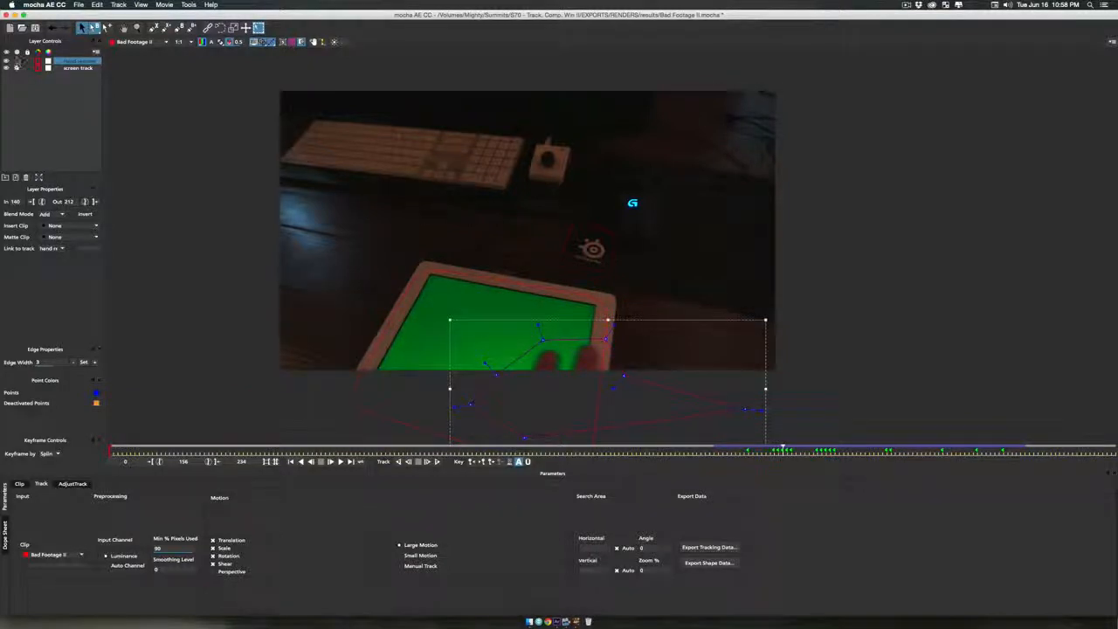
{"action": "left_click", "coordinate": [17, 62]}
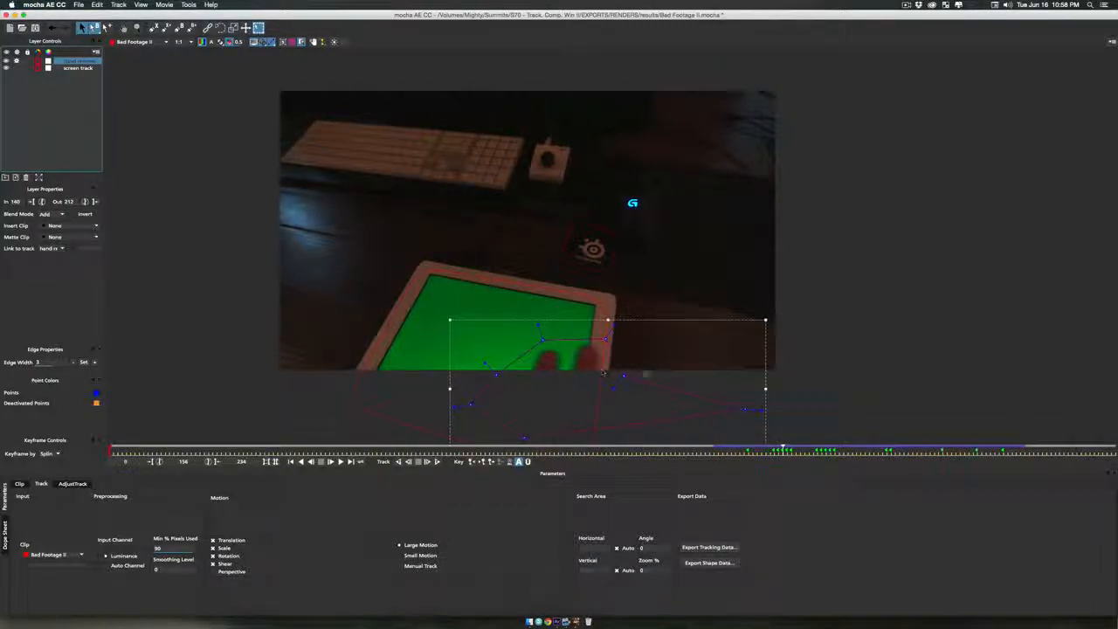
Step: At frame 156, shift the spline's points near the tablet's right edge slightly outward and retrack the hand forward to frame 169
{"action": "left_click_drag", "start_coordinate": [623, 376], "coordinate": [610, 335]}
{"action": "left_click", "coordinate": [606, 339]}
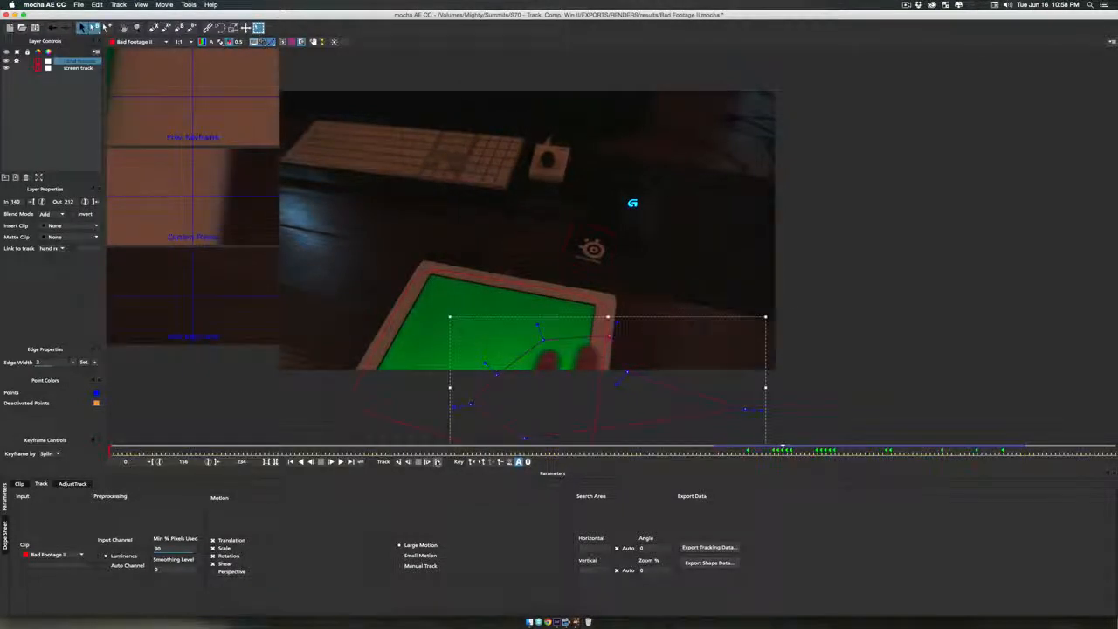
{"action": "left_click", "coordinate": [436, 461]}
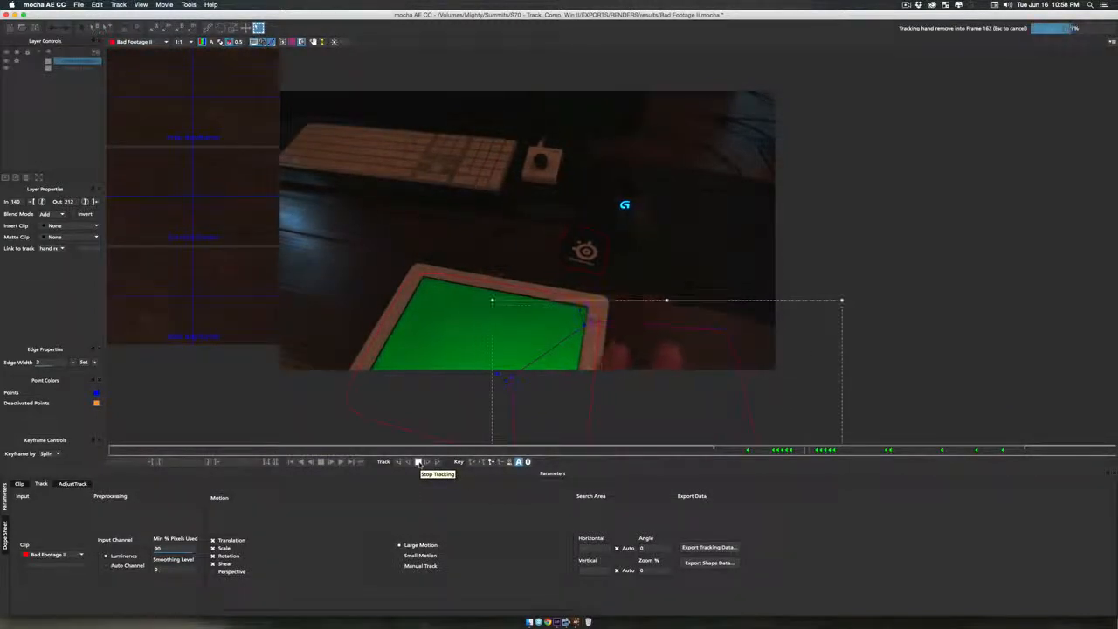
{"action": "left_click", "coordinate": [418, 463]}
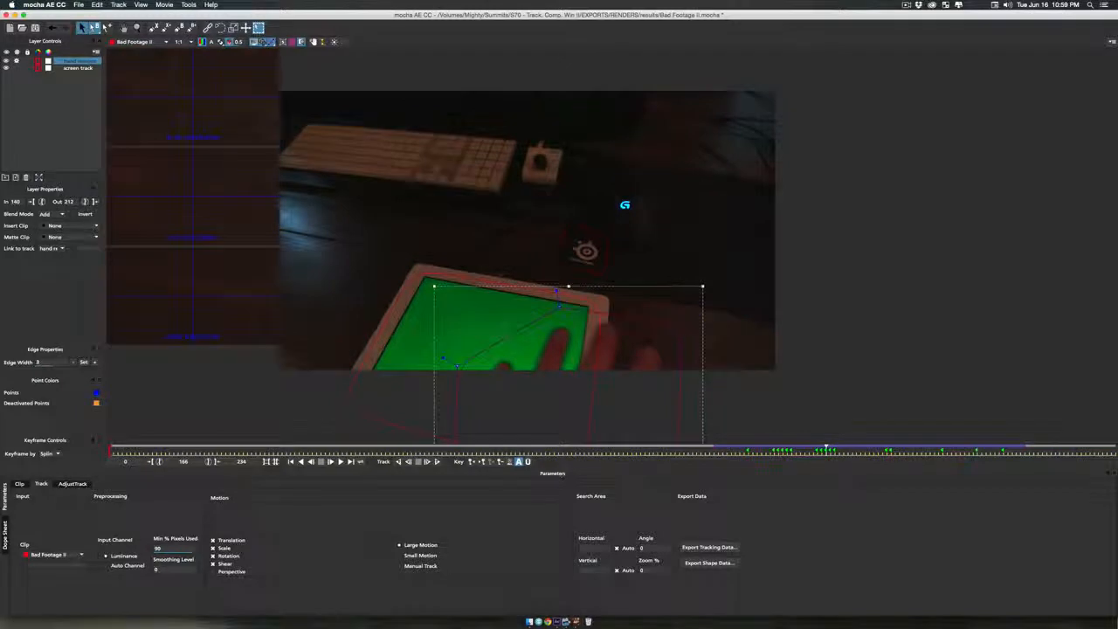
{"action": "left_click", "coordinate": [438, 461]}
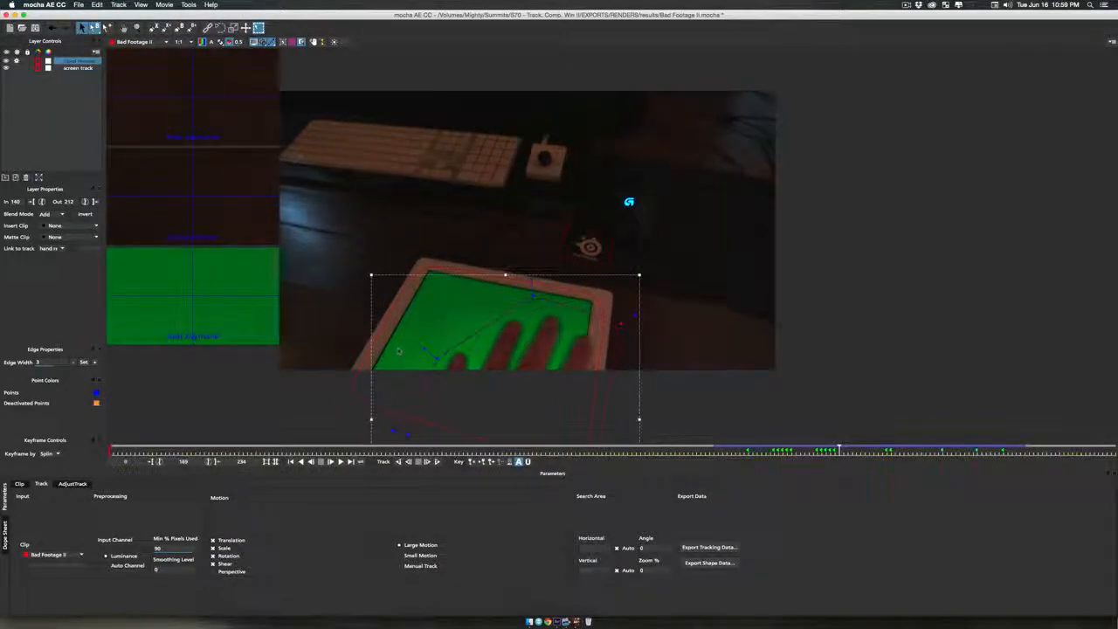
Step: Move the hand remove spline's point beside the little finger slightly outward at frame 169 and track the hand forward to frame 181
{"action": "left_click_drag", "start_coordinate": [437, 358], "coordinate": [415, 354]}
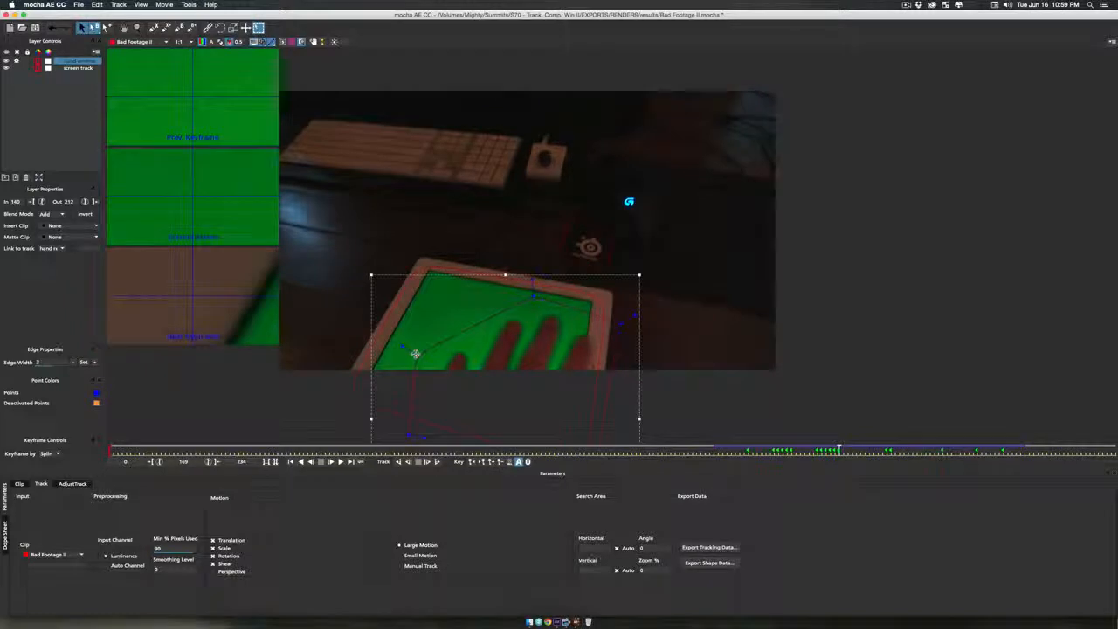
{"action": "left_click", "coordinate": [438, 461]}
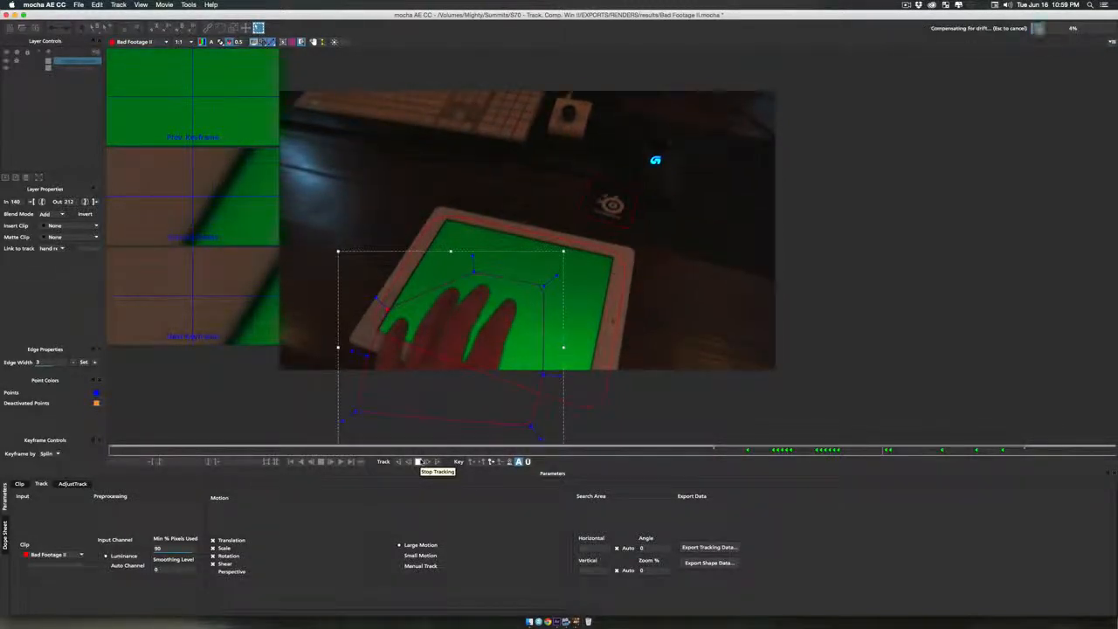
{"action": "left_click", "coordinate": [418, 461]}
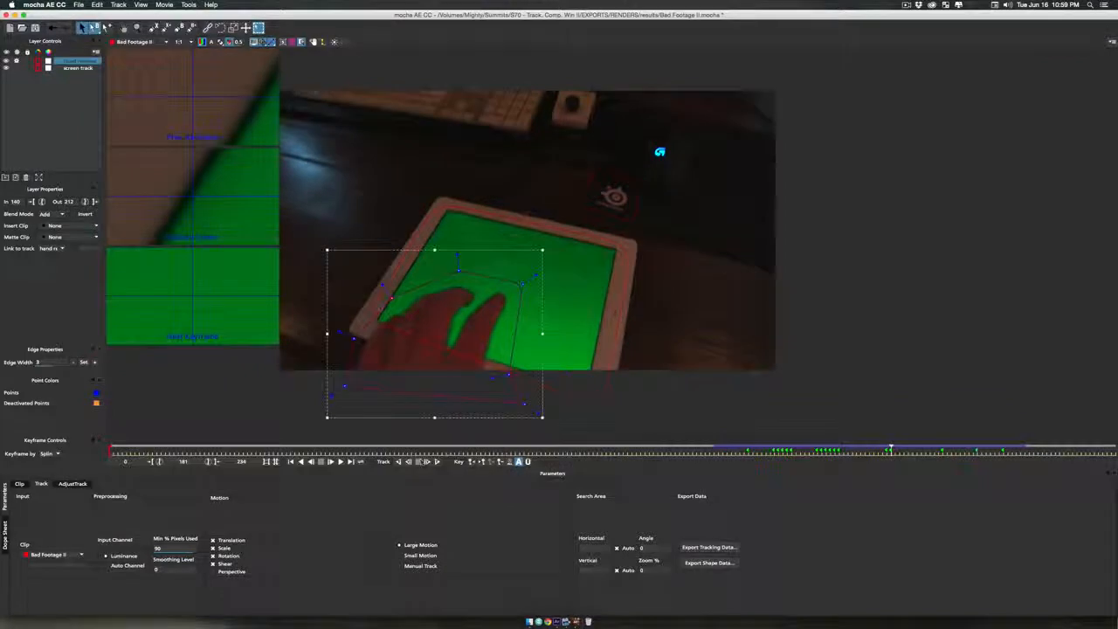
Step: At frame 181, shift the spline point beside the hand outward onto the tablet's bezel and track the hand forward to frame 189
{"action": "left_click_drag", "start_coordinate": [391, 299], "coordinate": [375, 298]}
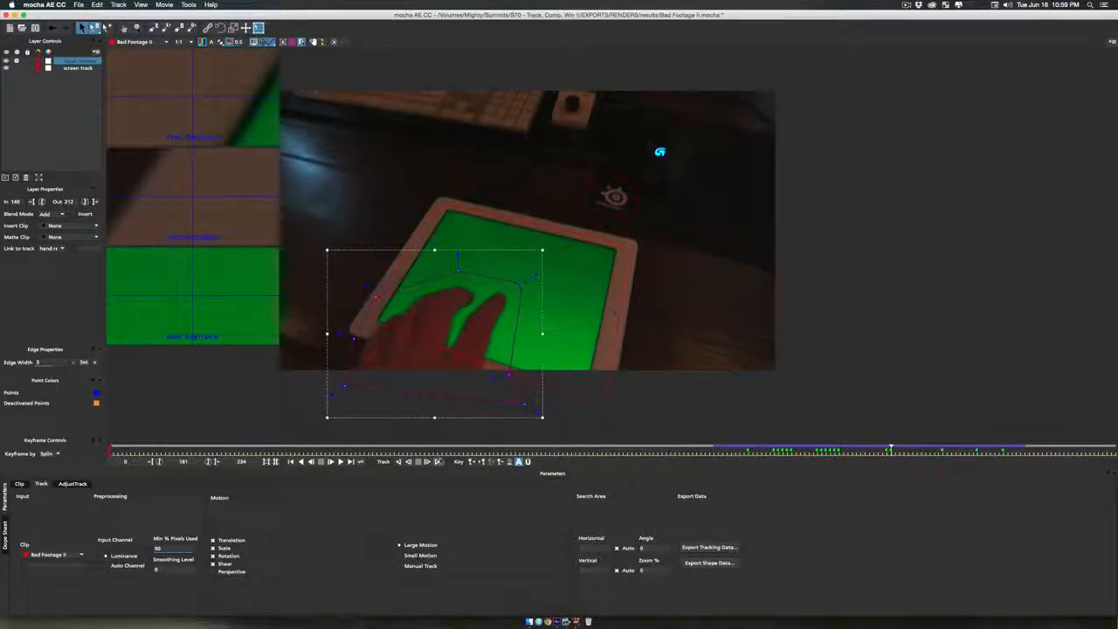
{"action": "left_click", "coordinate": [436, 461]}
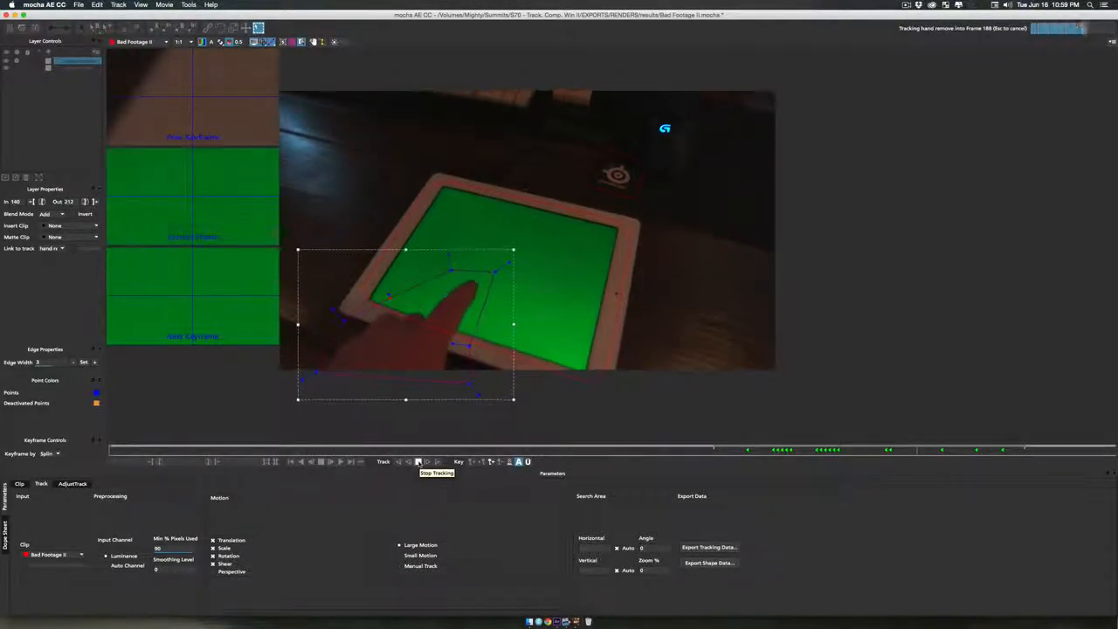
{"action": "left_click", "coordinate": [418, 462]}
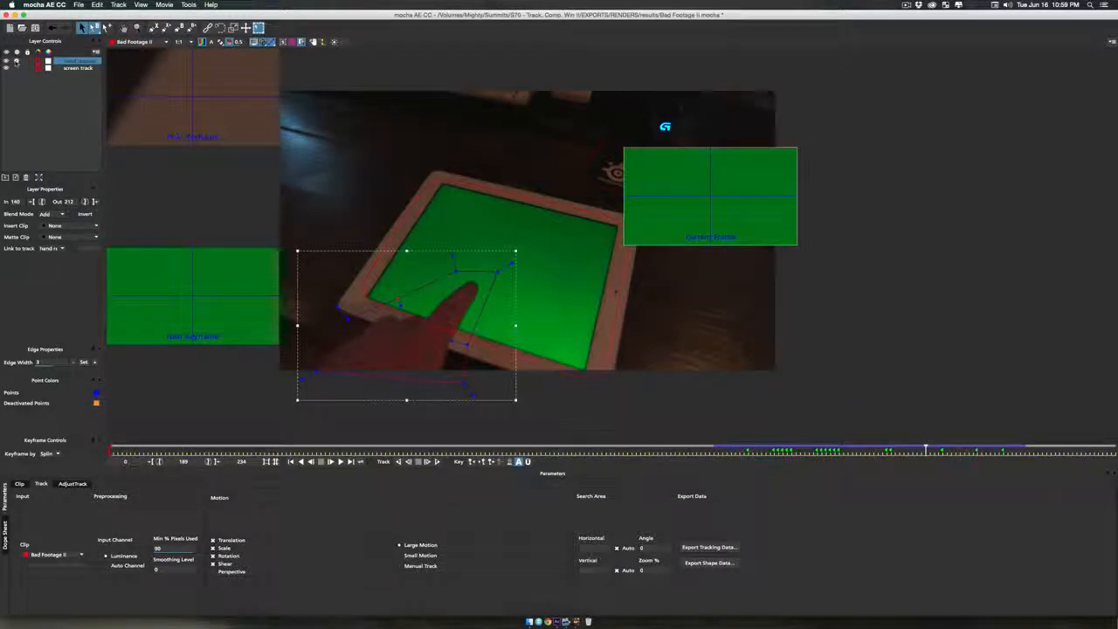
Step: Enable tracking for the screen track layer instead of hand remove, select it, and go back to frame 151
{"action": "left_click", "coordinate": [17, 61]}
{"action": "left_click", "coordinate": [16, 68]}
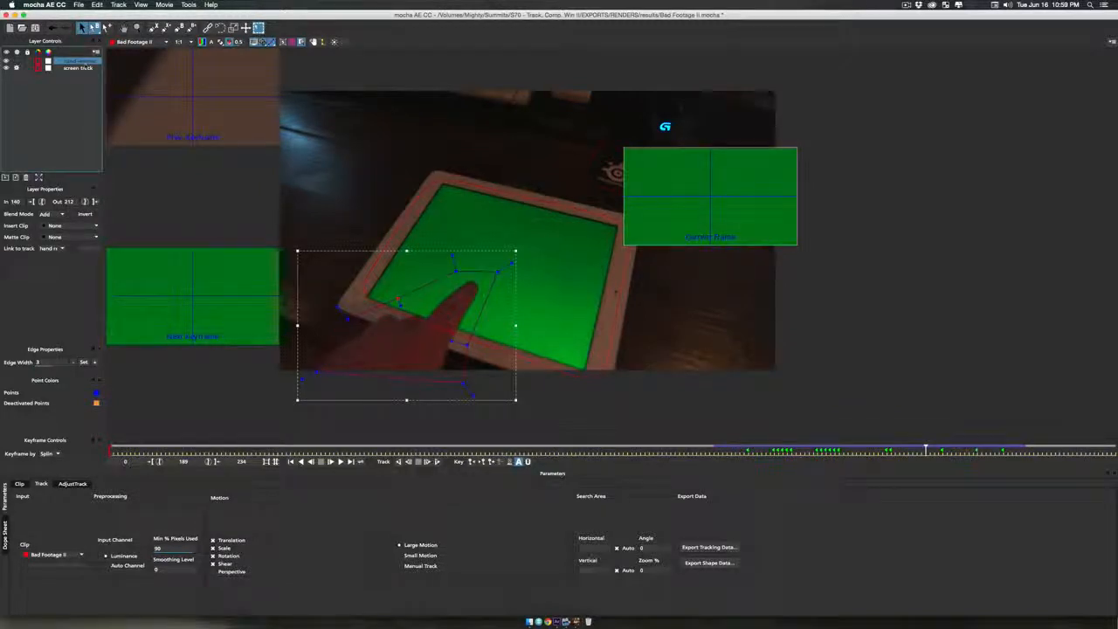
{"action": "left_click", "coordinate": [78, 68]}
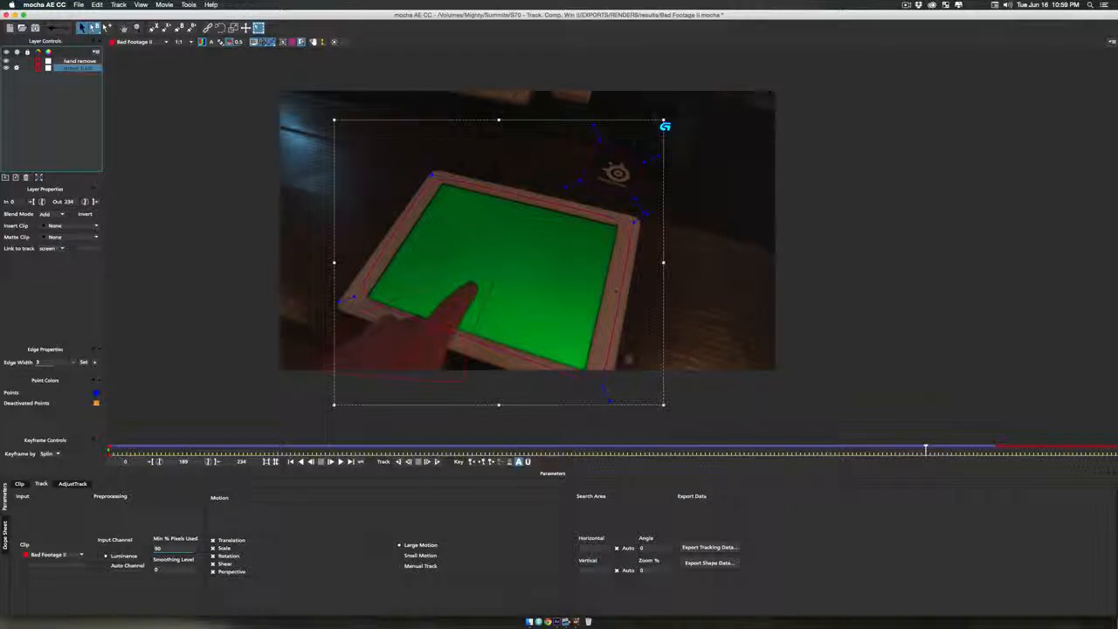
{"action": "left_click_drag", "start_coordinate": [925, 448], "coordinate": [759, 447]}
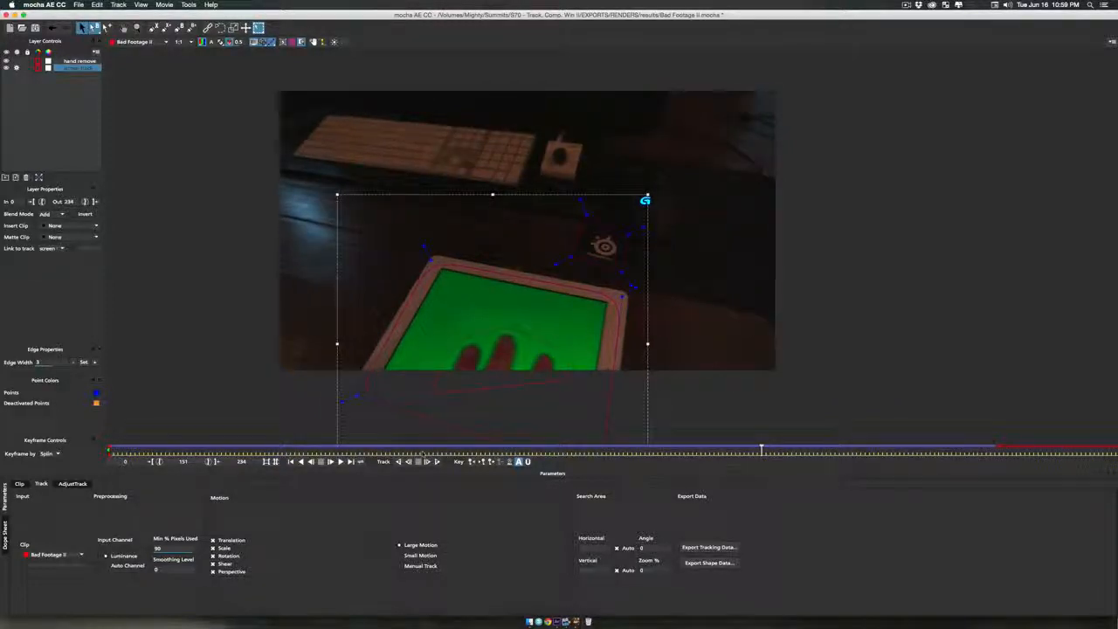
Step: Show the planar surface and grid and track the screen track layer forward to the end of the clip
{"action": "left_click", "coordinate": [438, 463]}
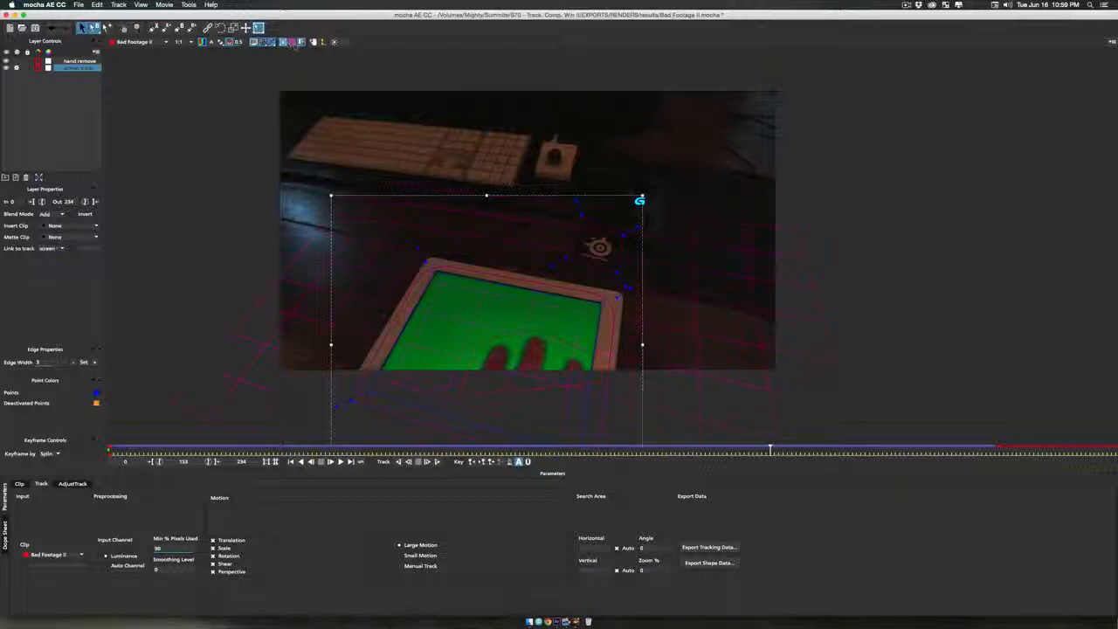
{"action": "left_click", "coordinate": [294, 43]}
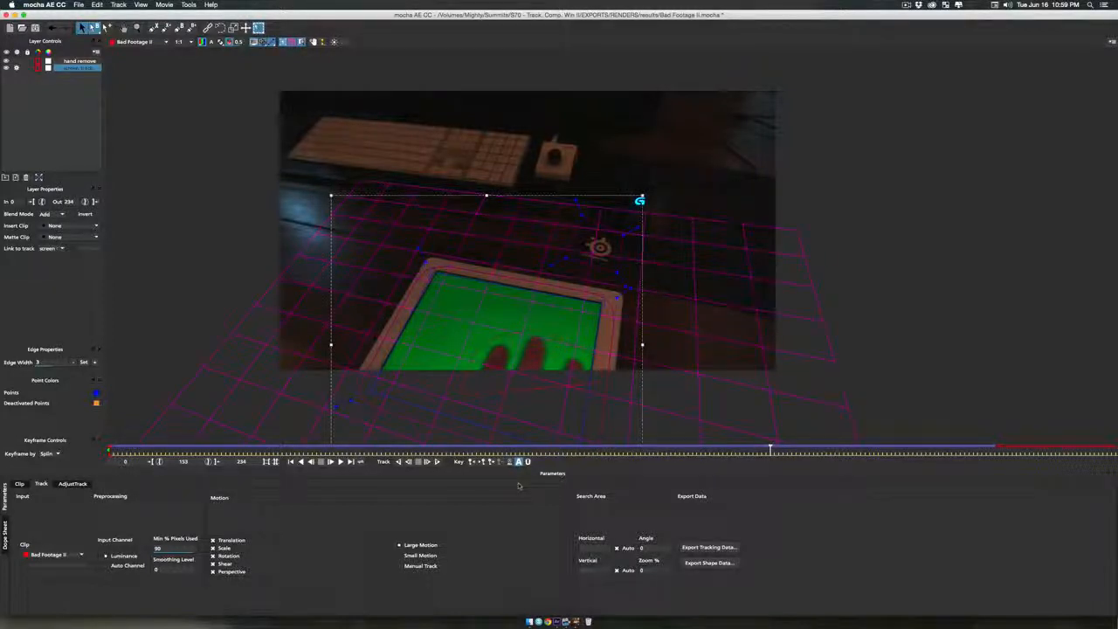
{"action": "left_click", "coordinate": [419, 462]}
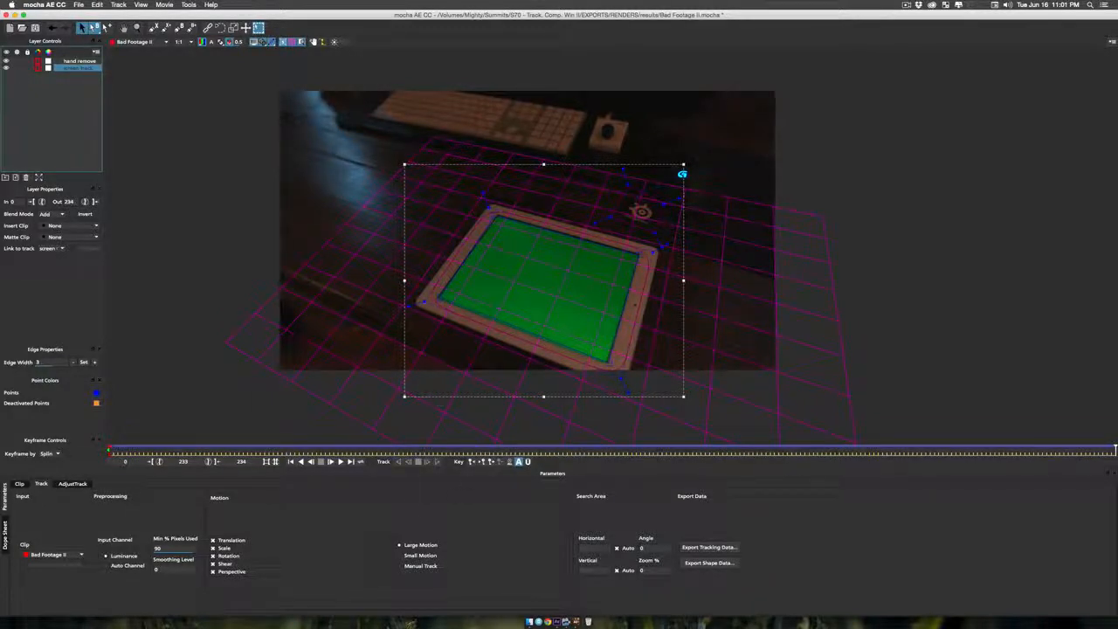
Step: Return to frame 0, open AdjustTrack for the screen track layer, and check each of the four corner reference points against the green screen
{"action": "left_click", "coordinate": [290, 461]}
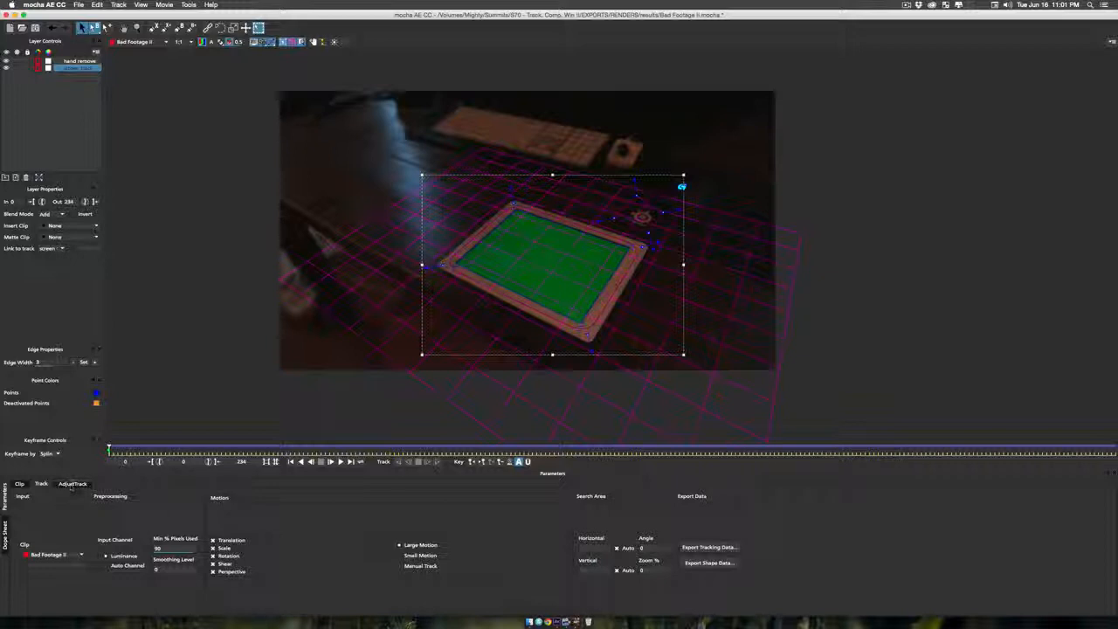
{"action": "left_click", "coordinate": [74, 483]}
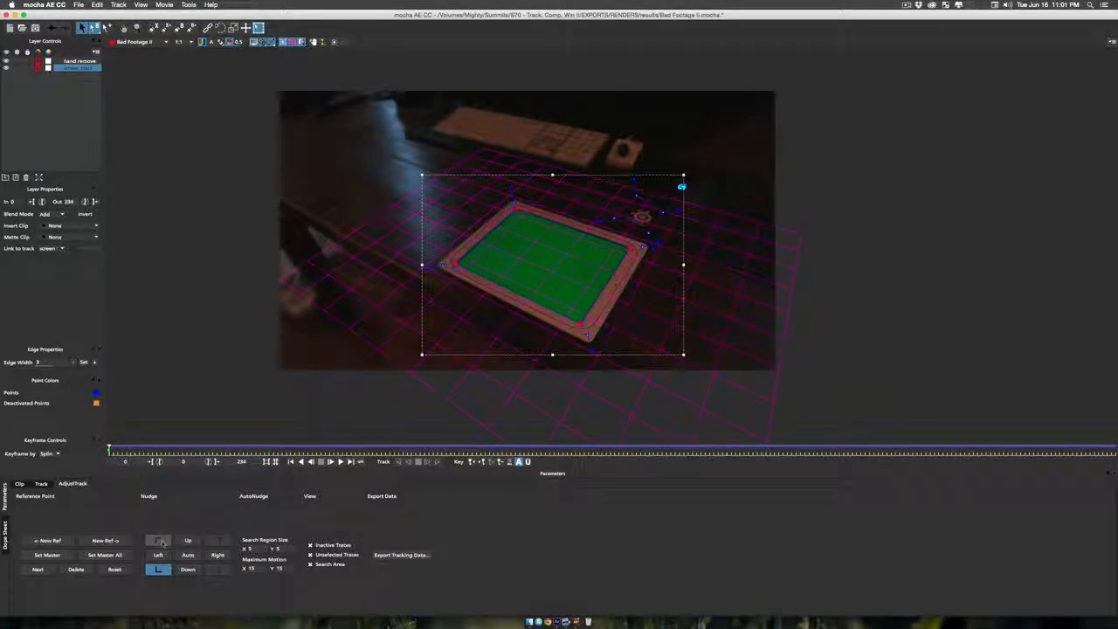
{"action": "left_click", "coordinate": [158, 540]}
{"action": "left_click", "coordinate": [218, 541]}
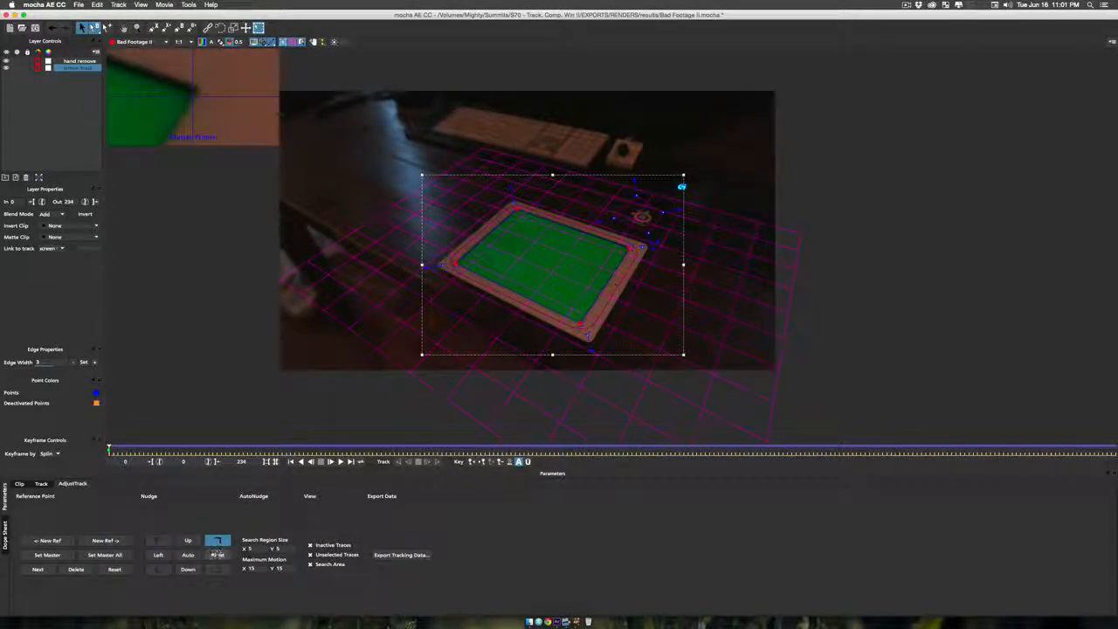
{"action": "left_click", "coordinate": [217, 568]}
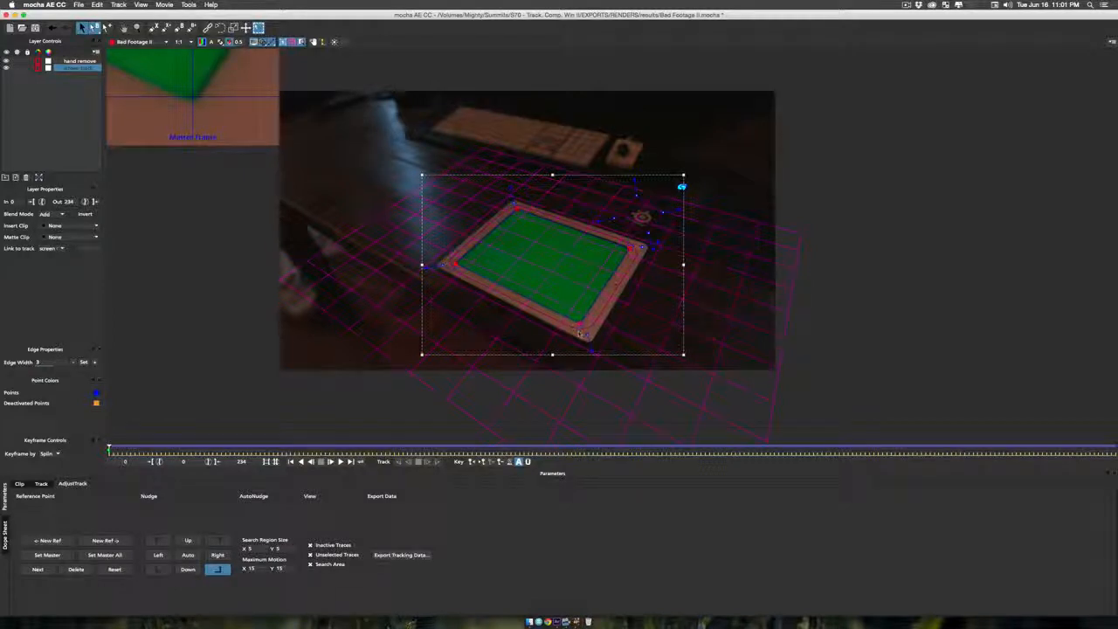
{"action": "left_click", "coordinate": [158, 569]}
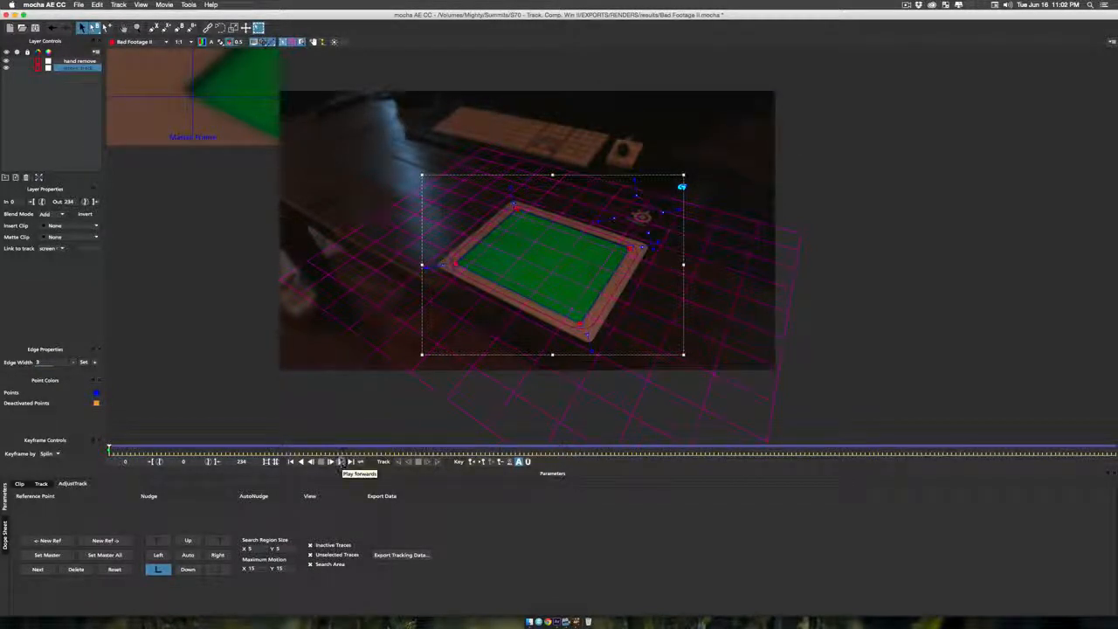
Step: Play forward to frame 31 and nudge the four AdjustTrack reference points onto the green screen's corners to match the master frame
{"action": "left_click", "coordinate": [320, 461]}
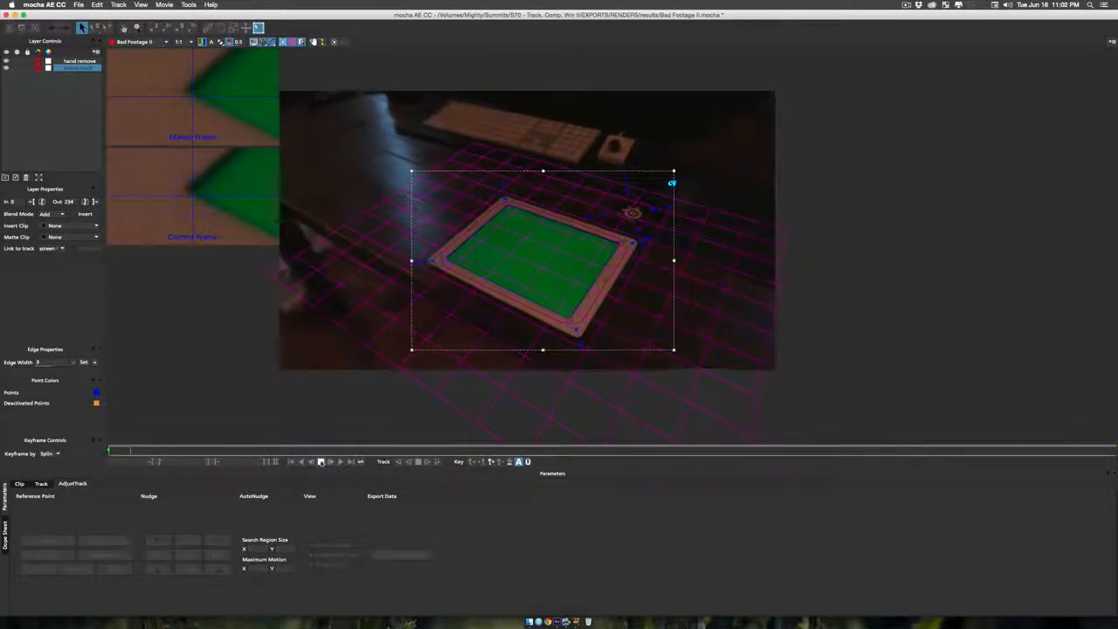
{"action": "left_click", "coordinate": [321, 461]}
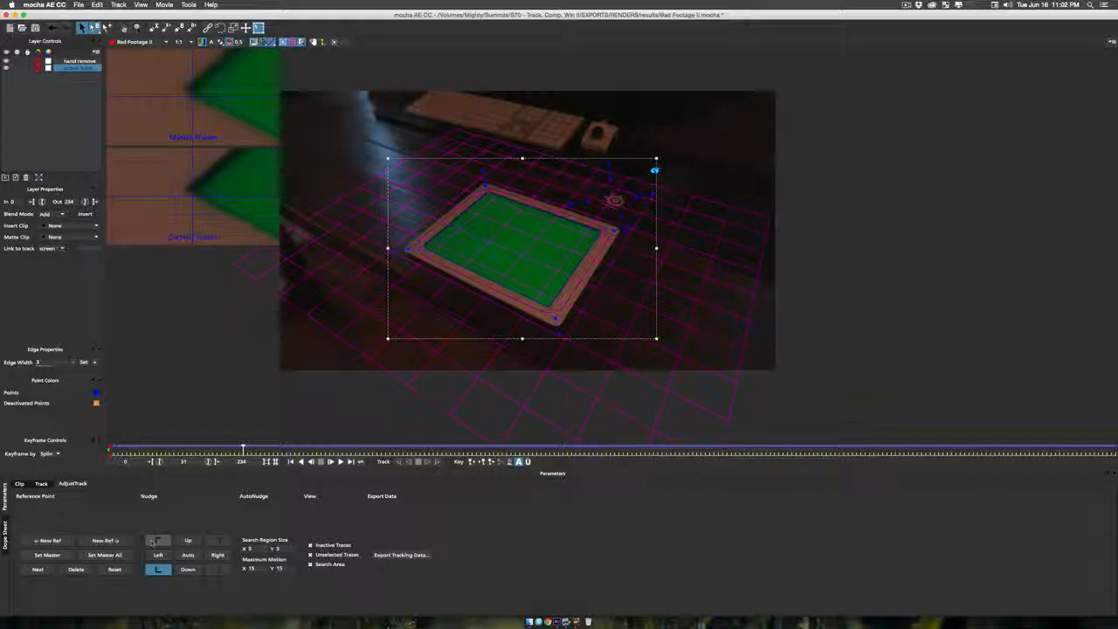
{"action": "left_click", "coordinate": [158, 540]}
{"action": "key", "text": "z"}
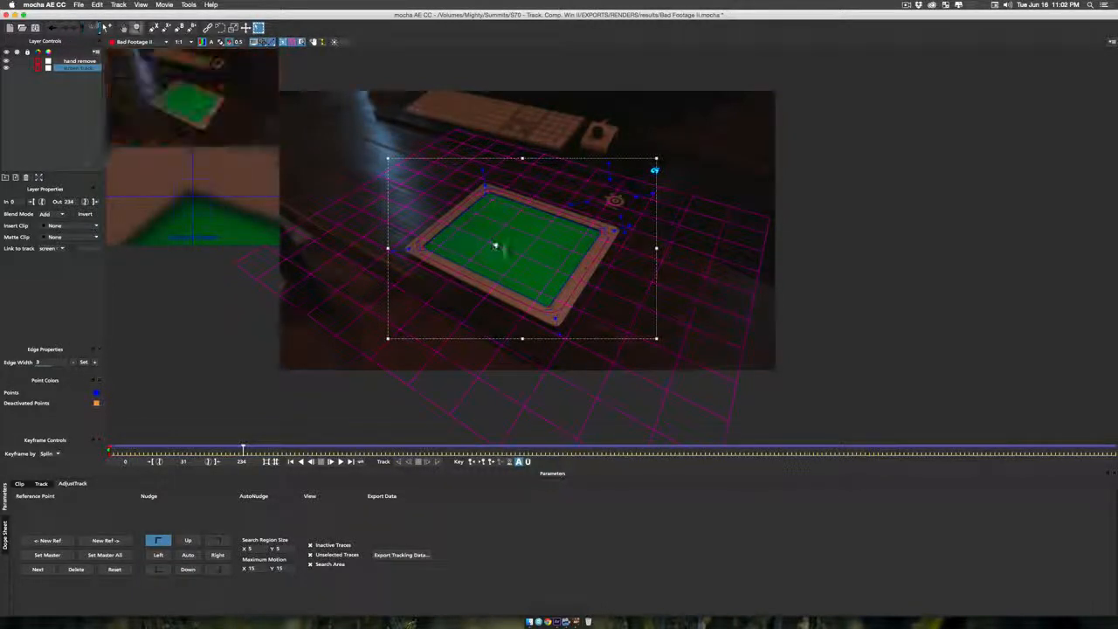
{"action": "left_click_drag", "start_coordinate": [494, 241], "coordinate": [492, 74]}
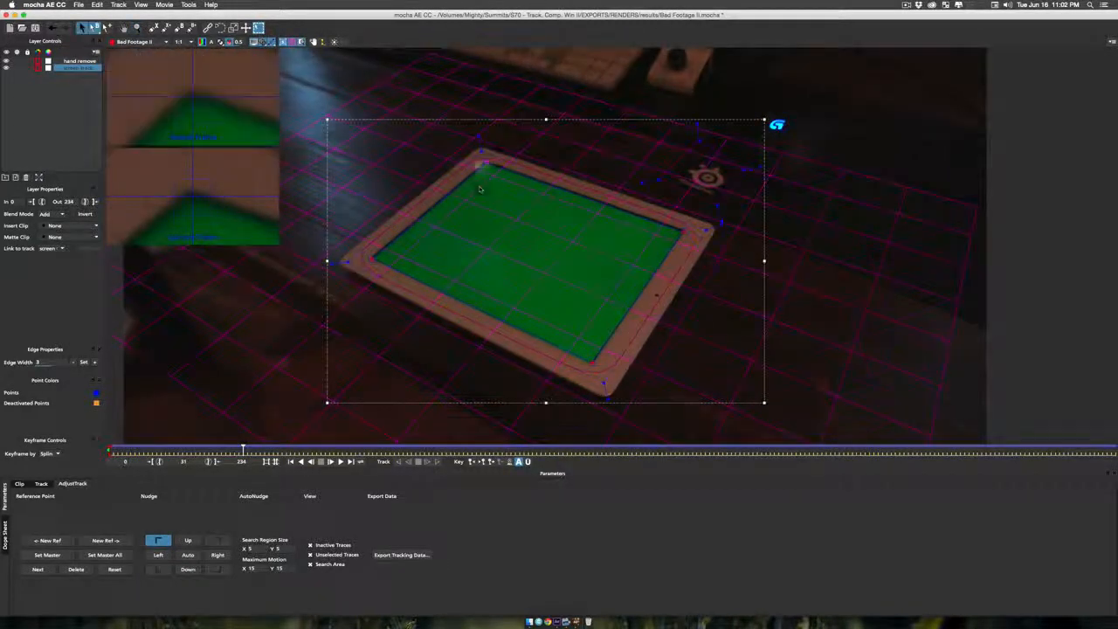
{"action": "left_click_drag", "start_coordinate": [486, 163], "coordinate": [487, 164]}
{"action": "left_click_drag", "start_coordinate": [389, 264], "coordinate": [393, 268]}
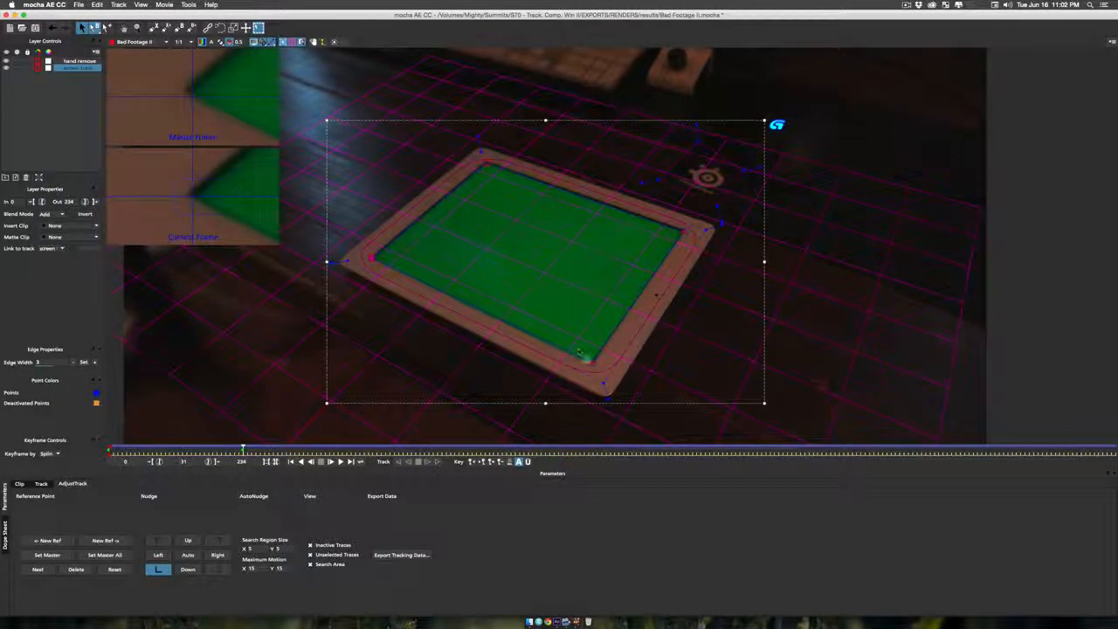
{"action": "left_click_drag", "start_coordinate": [590, 363], "coordinate": [591, 362]}
{"action": "left_click_drag", "start_coordinate": [681, 231], "coordinate": [682, 230]}
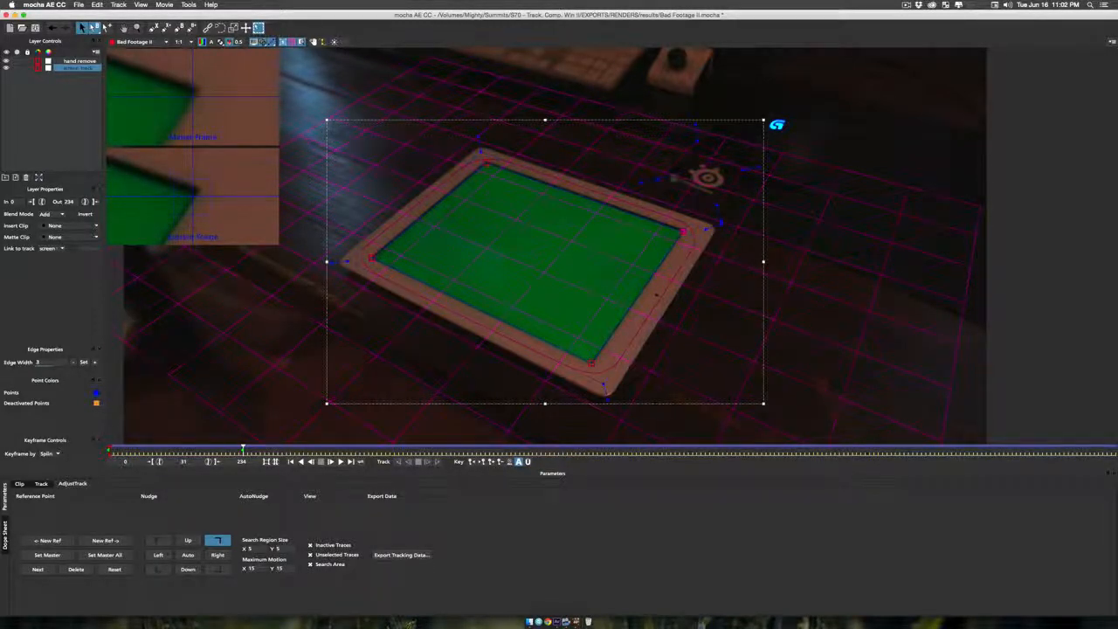
Step: Play forward to frame 58 and realign the four AdjustTrack reference points with the green screen's corners
{"action": "left_click", "coordinate": [340, 461]}
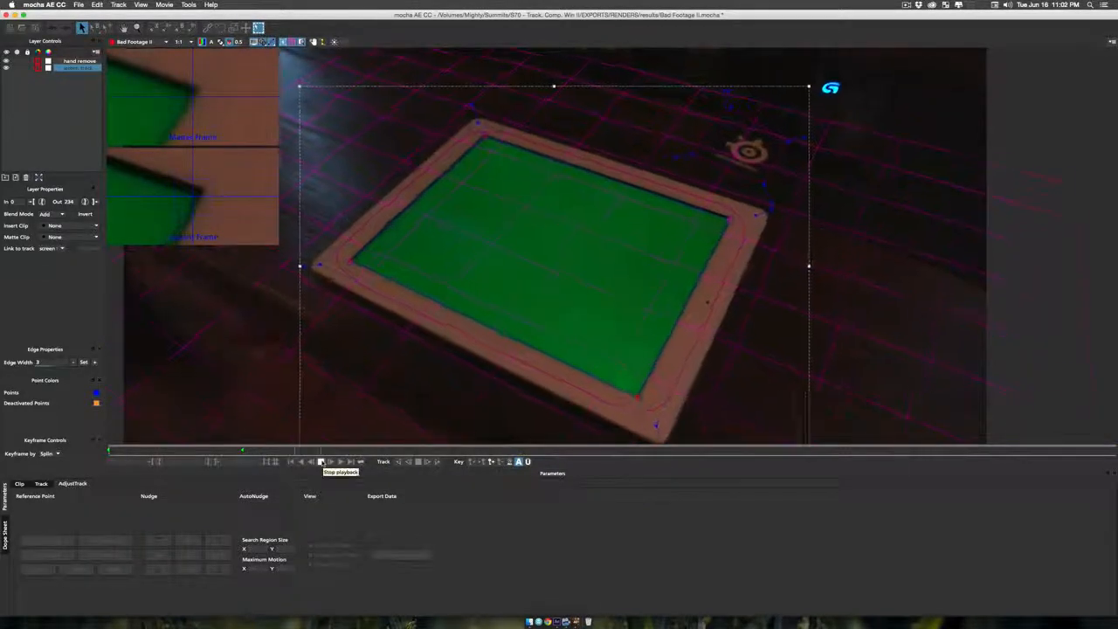
{"action": "left_click", "coordinate": [320, 461]}
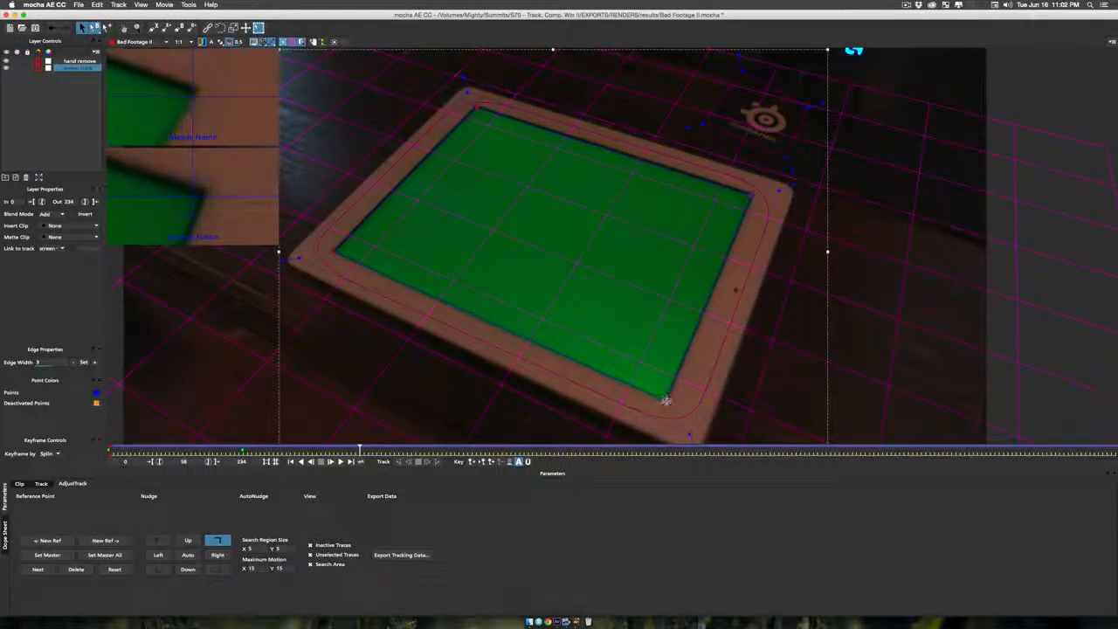
{"action": "left_click_drag", "start_coordinate": [665, 401], "coordinate": [664, 401]}
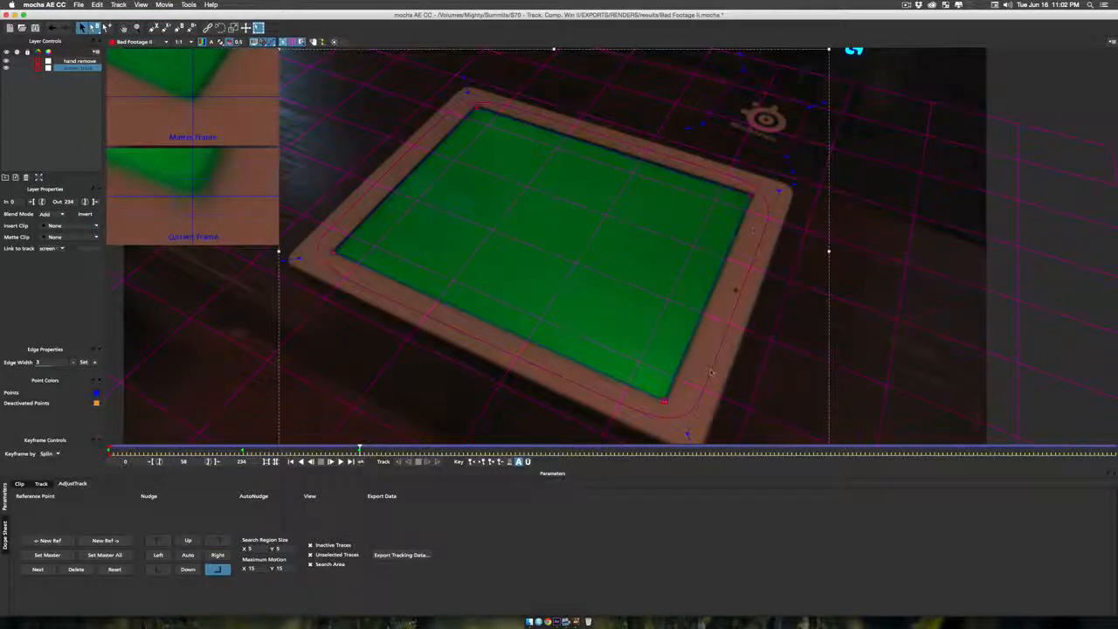
{"action": "left_click_drag", "start_coordinate": [749, 194], "coordinate": [749, 193]}
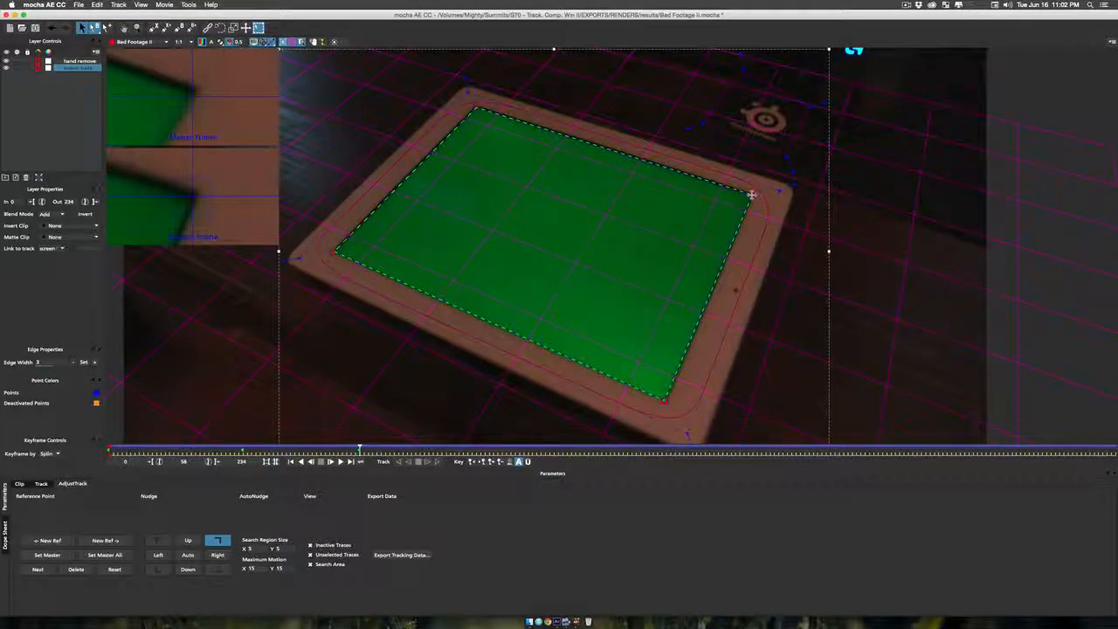
{"action": "left_click", "coordinate": [477, 106]}
{"action": "left_click_drag", "start_coordinate": [477, 106], "coordinate": [473, 108]}
{"action": "left_click_drag", "start_coordinate": [331, 250], "coordinate": [333, 251]}
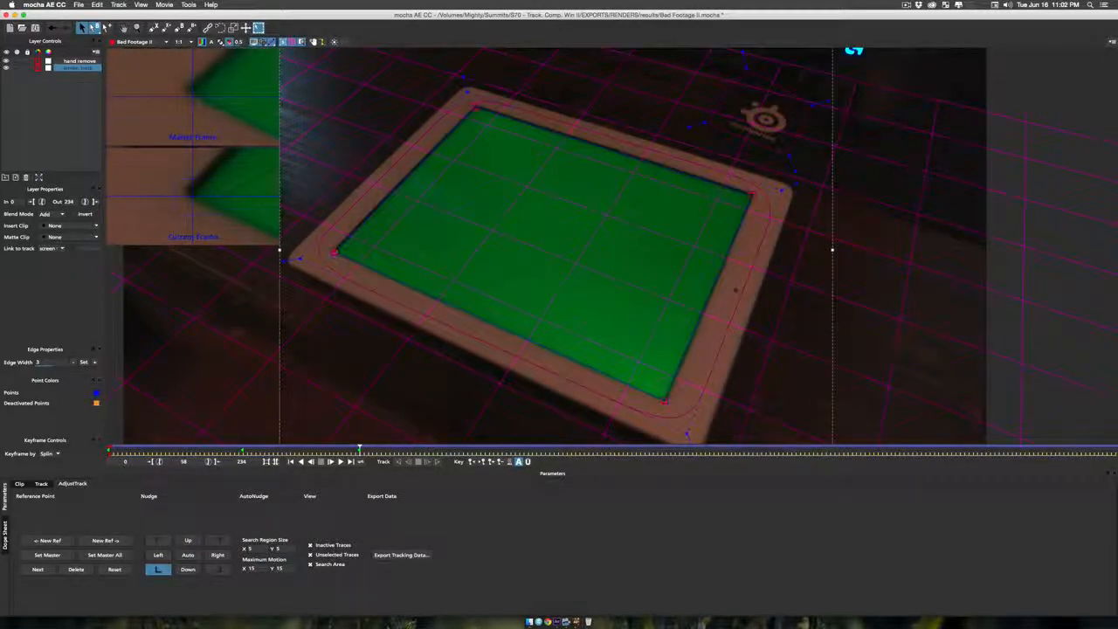
Step: Play forward to frame 85 and correct the four AdjustTrack reference points so they sit on the green screen's corners
{"action": "left_click", "coordinate": [340, 463]}
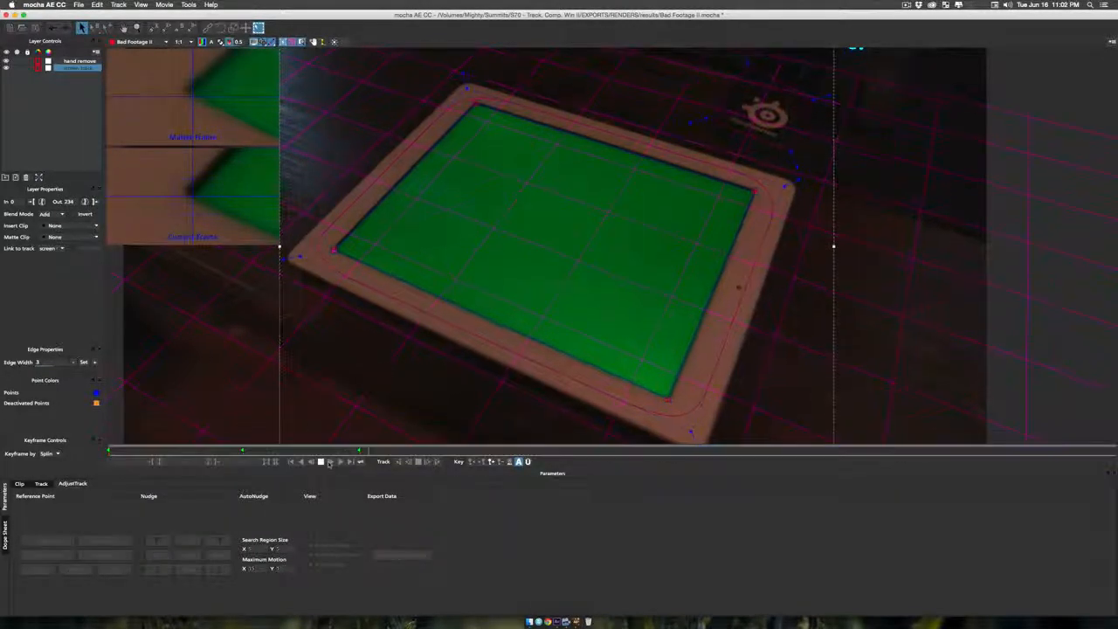
{"action": "left_click", "coordinate": [321, 462]}
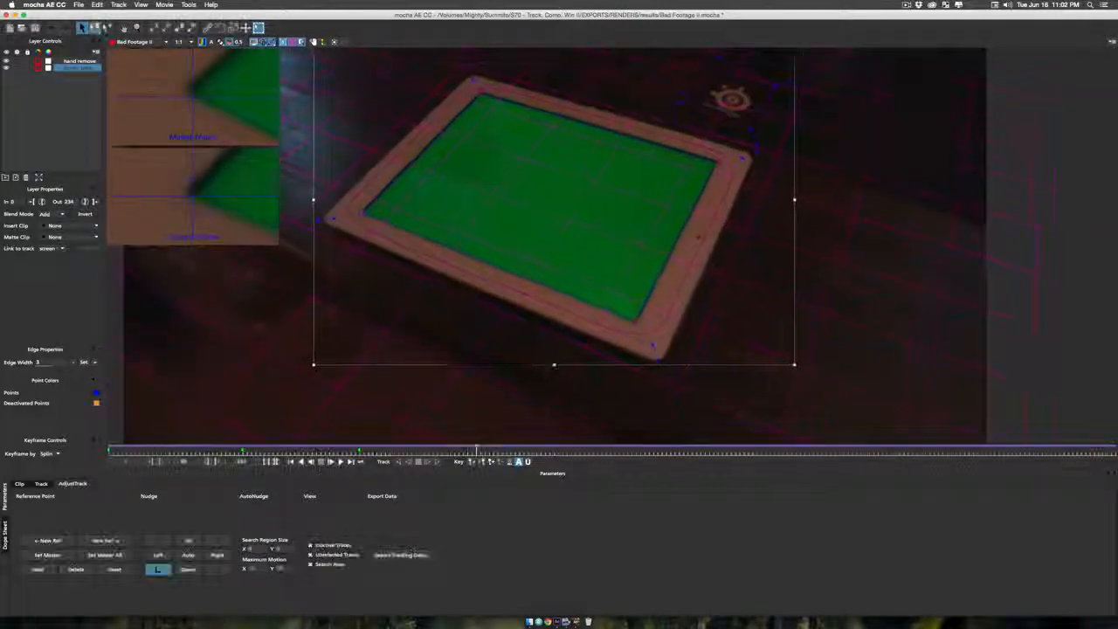
{"action": "left_click", "coordinate": [630, 324]}
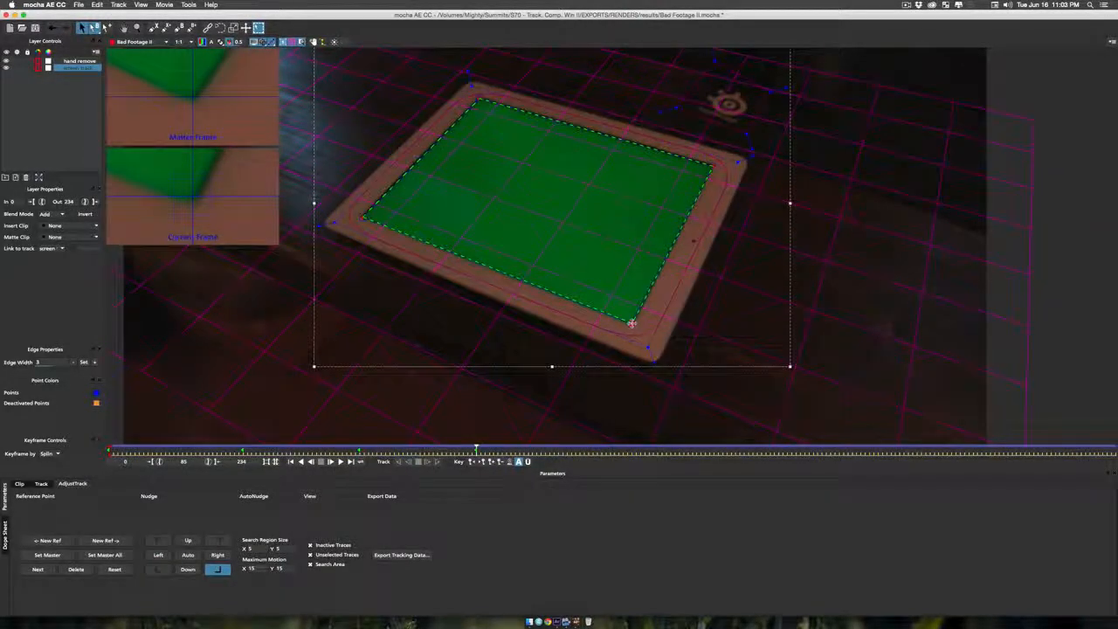
{"action": "left_click_drag", "start_coordinate": [632, 323], "coordinate": [630, 324]}
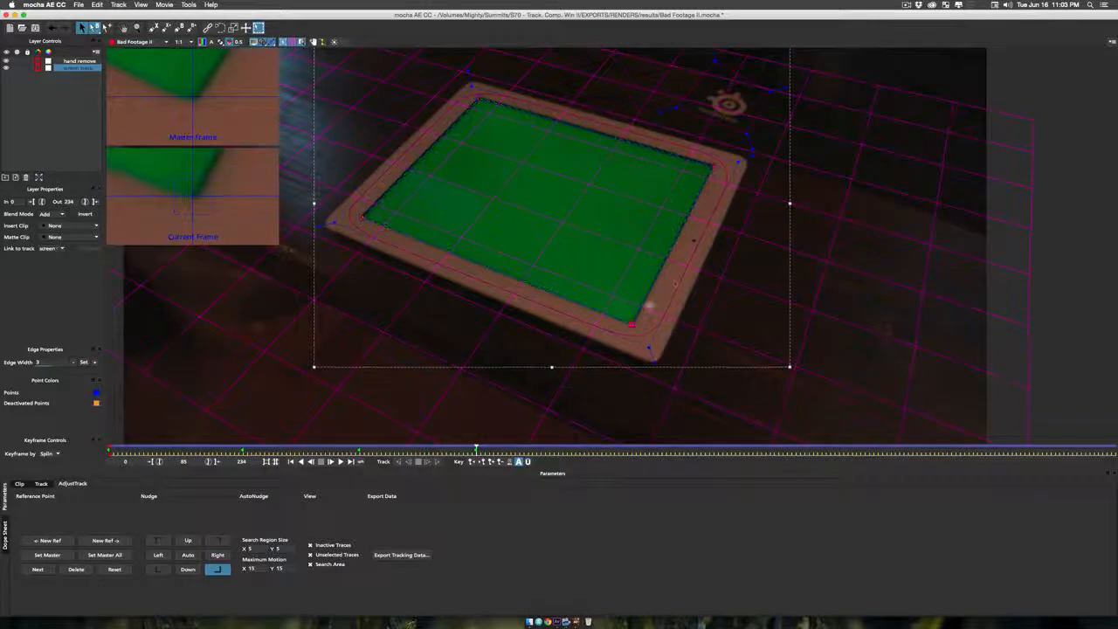
{"action": "left_click", "coordinate": [714, 164]}
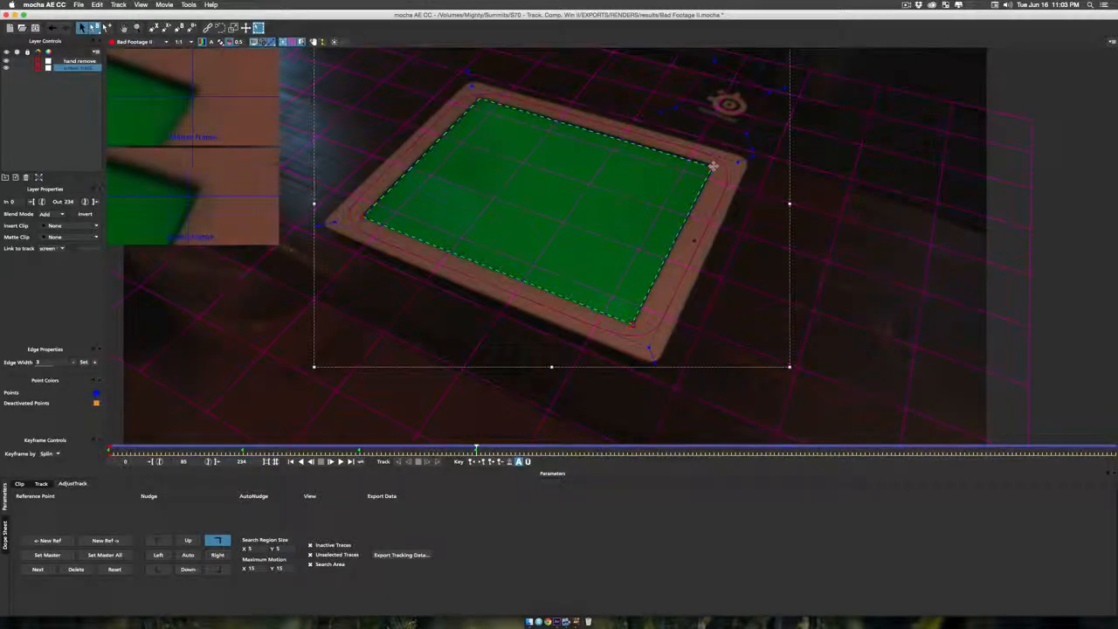
{"action": "left_click", "coordinate": [479, 99]}
{"action": "left_click_drag", "start_coordinate": [480, 99], "coordinate": [479, 100]}
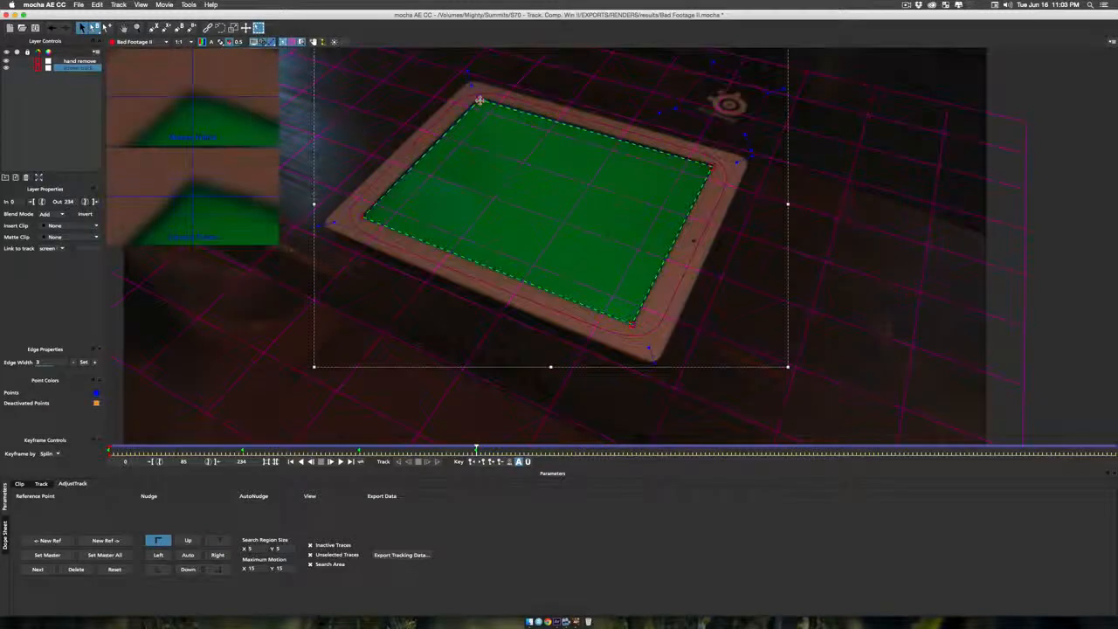
{"action": "left_click", "coordinate": [363, 216]}
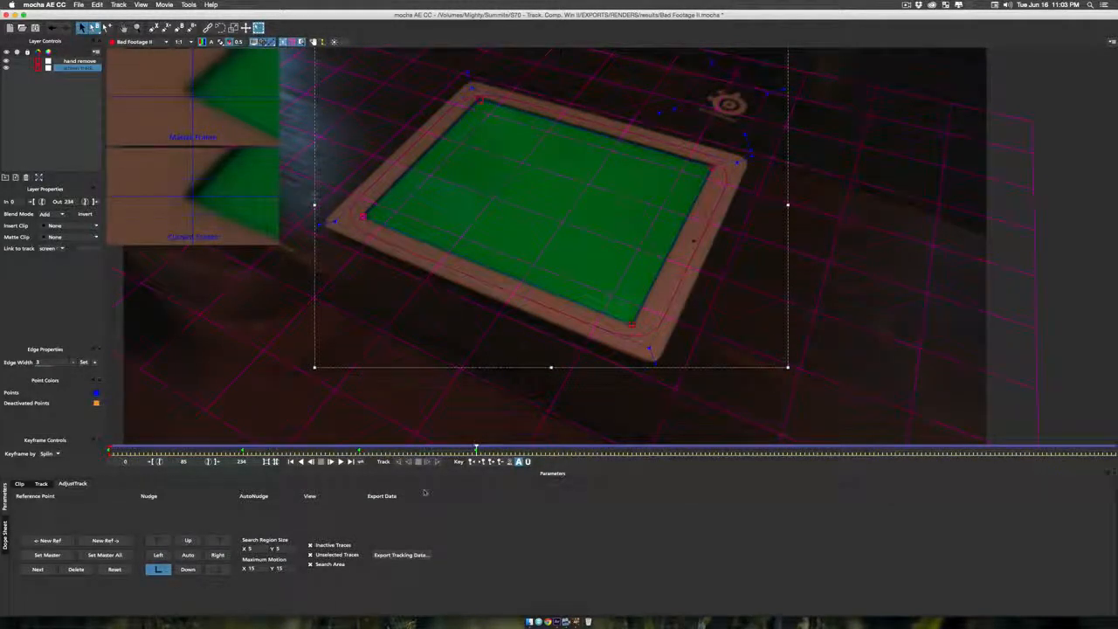
Step: Play forward to frame 113 and nudge all four AdjustTrack reference points onto the motion-blurred green screen's corners
{"action": "left_click", "coordinate": [321, 462]}
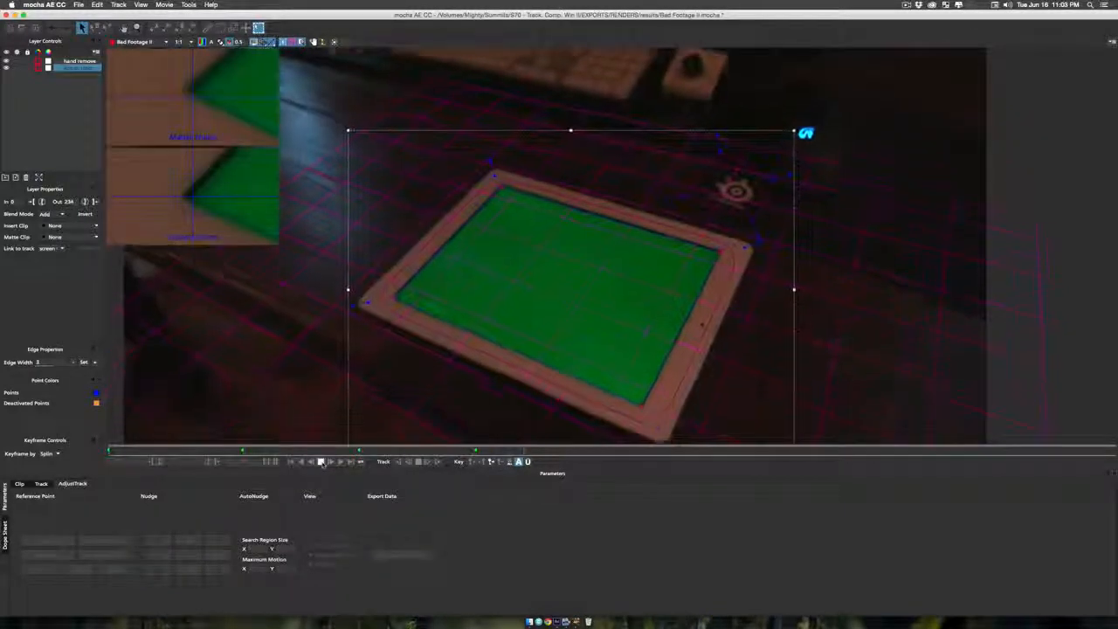
{"action": "left_click", "coordinate": [323, 462]}
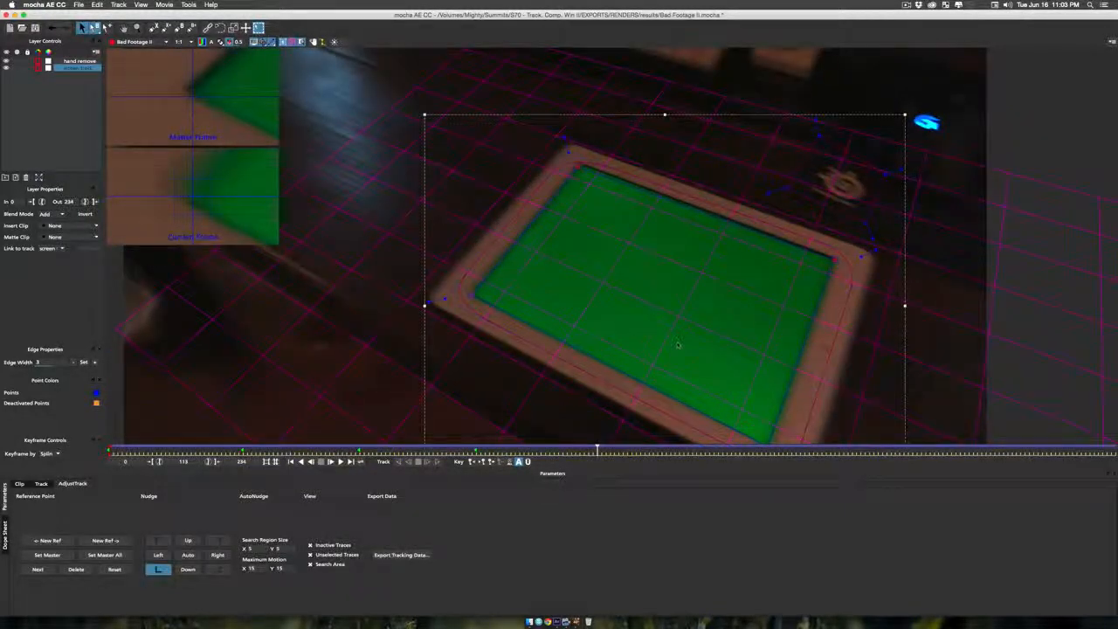
{"action": "key", "text": "z"}
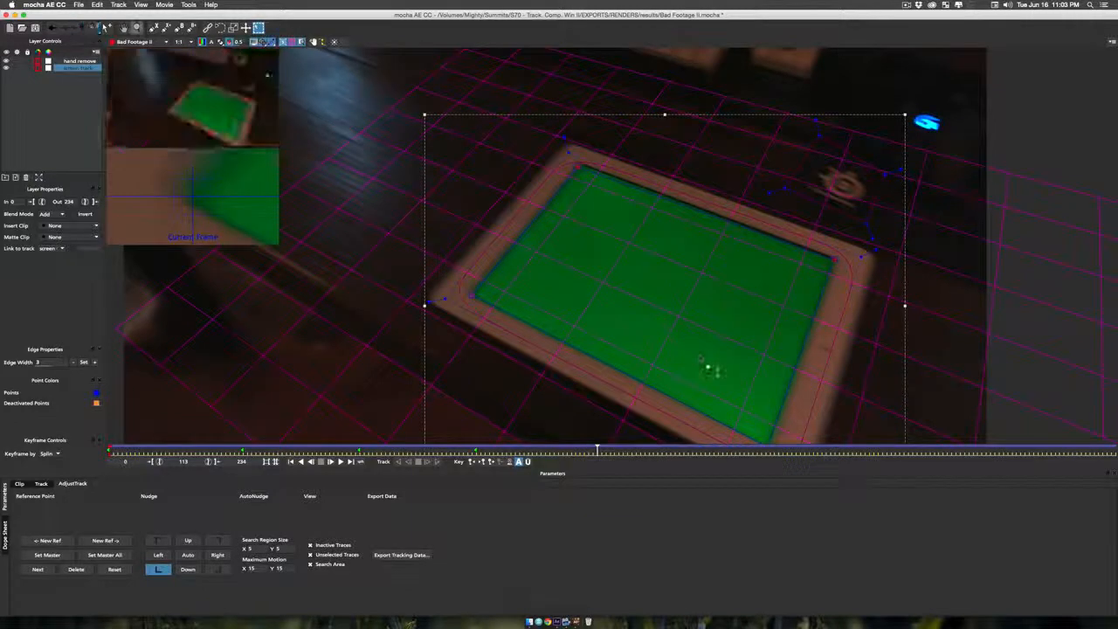
{"action": "left_click_drag", "start_coordinate": [708, 370], "coordinate": [596, 290]}
{"action": "key", "text": "x"}
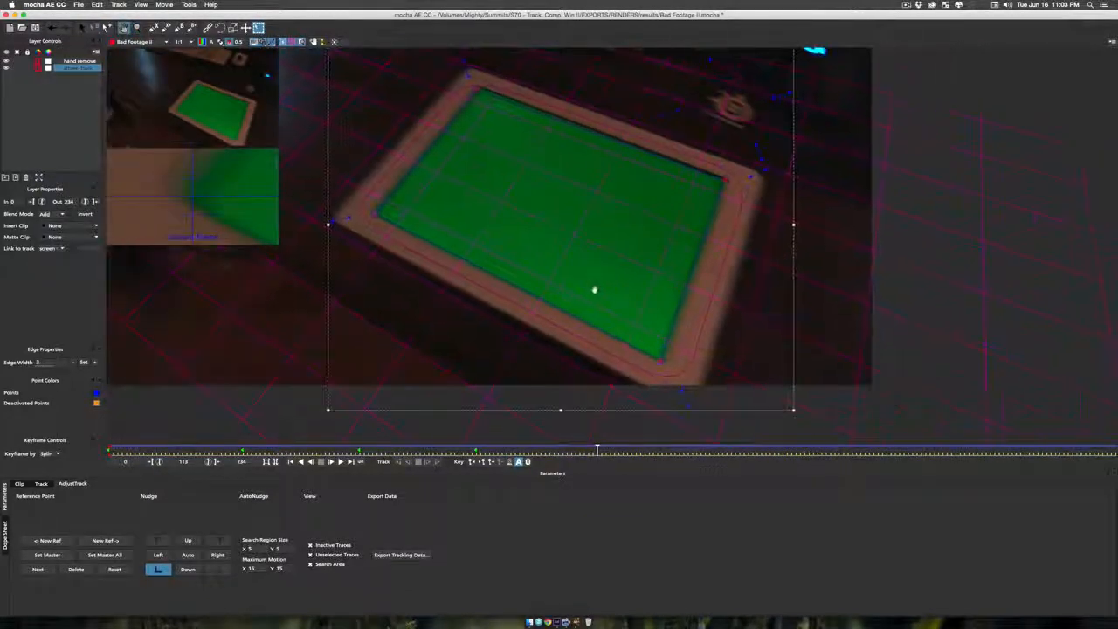
{"action": "left_click", "coordinate": [661, 360]}
{"action": "left_click_drag", "start_coordinate": [661, 360], "coordinate": [663, 360]}
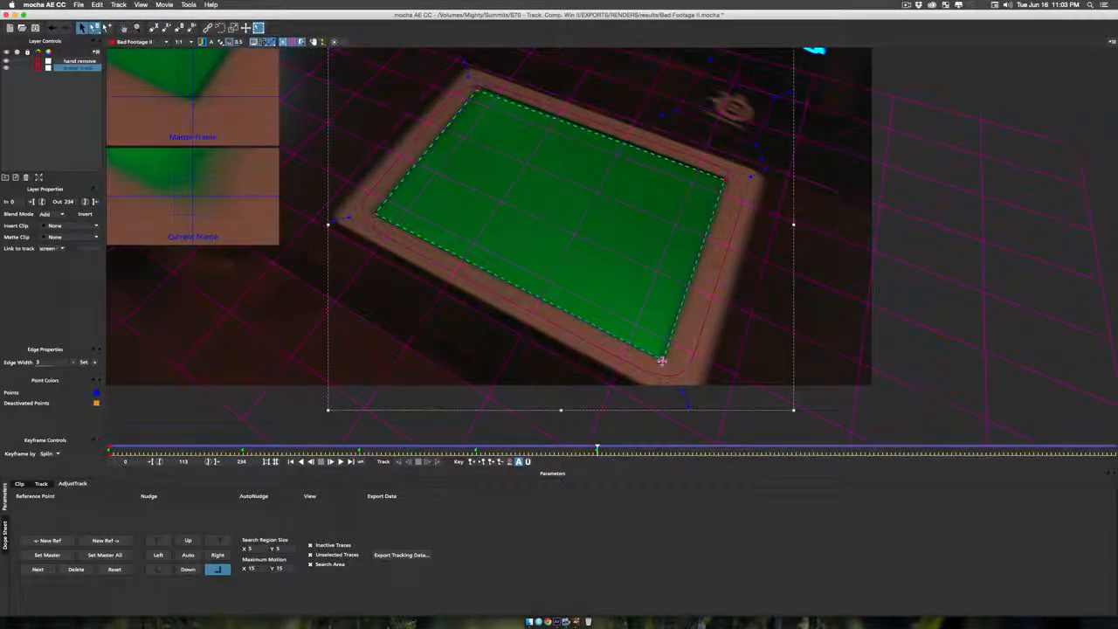
{"action": "left_click", "coordinate": [724, 180]}
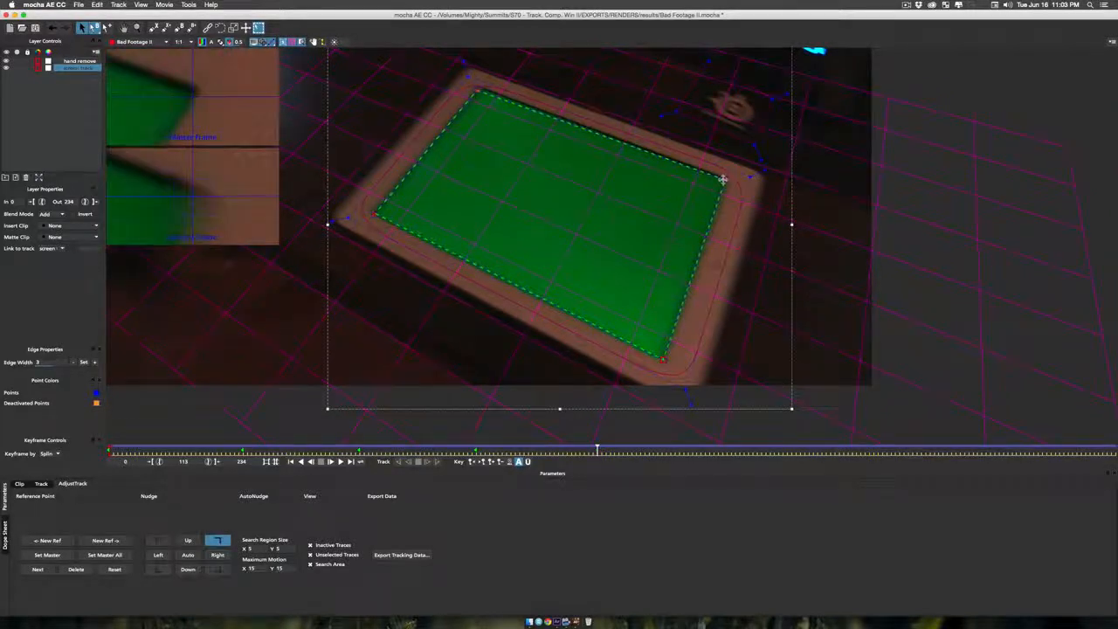
{"action": "left_click_drag", "start_coordinate": [724, 180], "coordinate": [725, 181]}
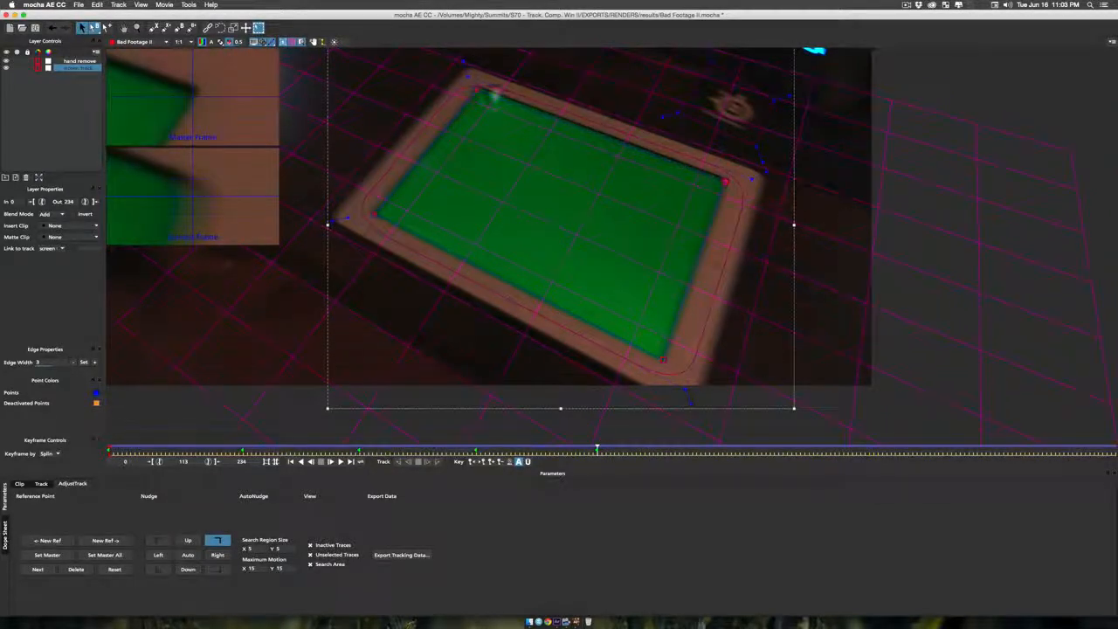
{"action": "left_click", "coordinate": [477, 89]}
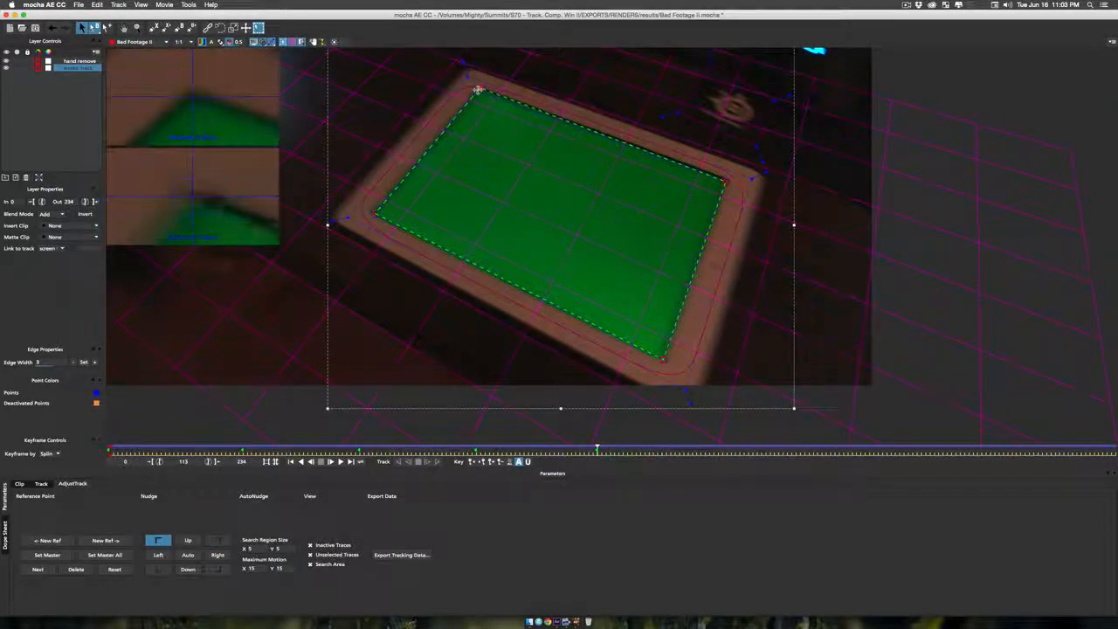
{"action": "left_click", "coordinate": [372, 213]}
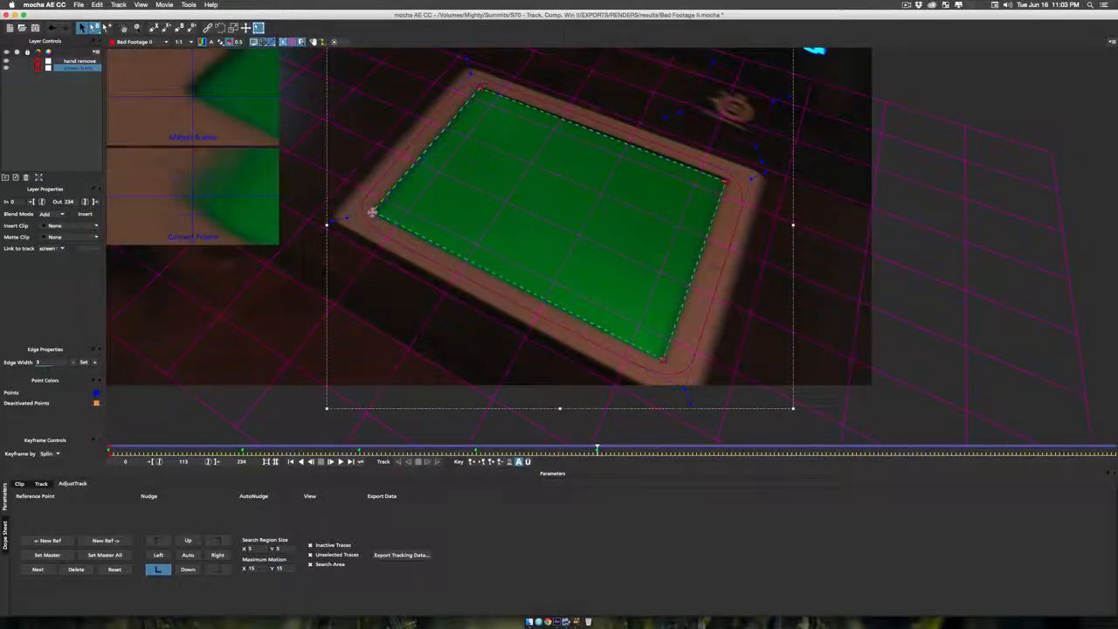
{"action": "left_click_drag", "start_coordinate": [372, 212], "coordinate": [372, 213]}
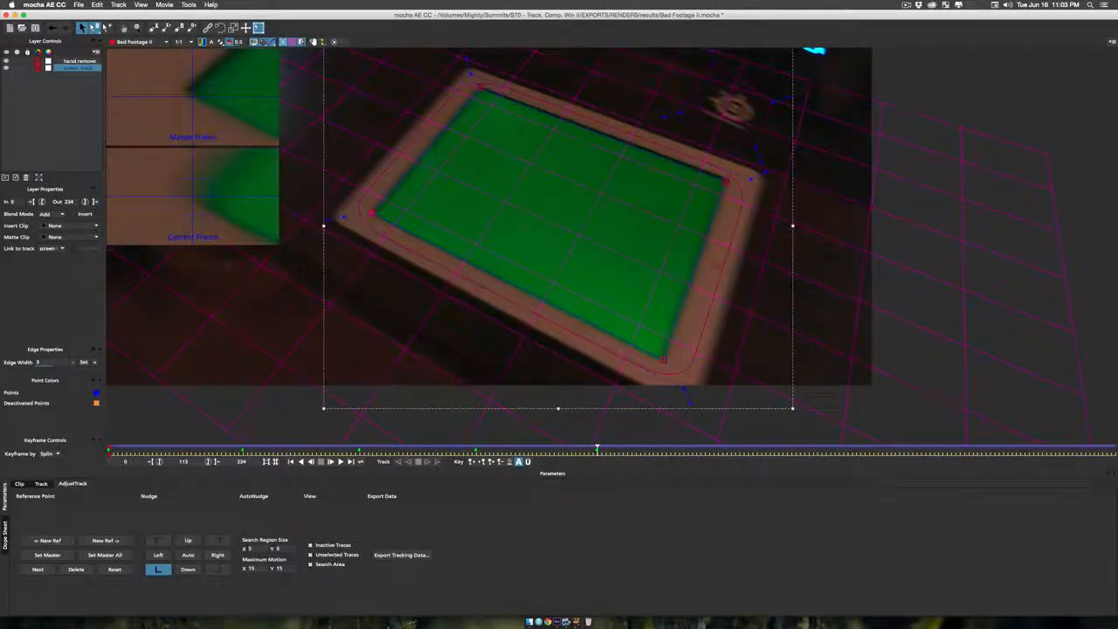
Step: Play forward to frame 139 and realign the upper-left, upper-right and lower-left AdjustTrack reference points with the green screen's corners
{"action": "left_click", "coordinate": [340, 461]}
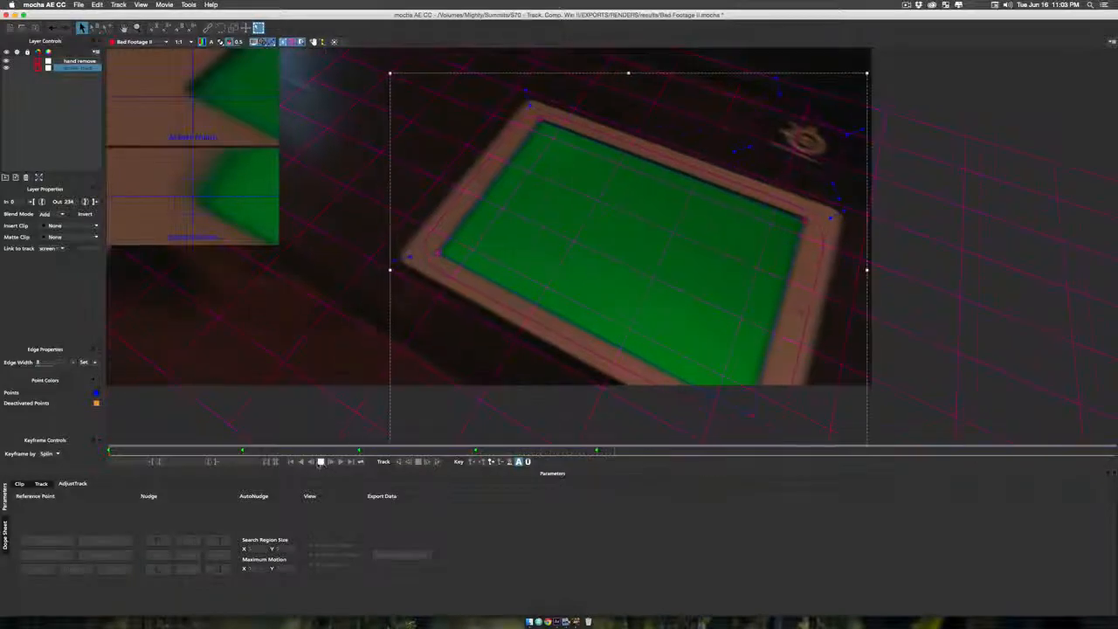
{"action": "left_click", "coordinate": [321, 462]}
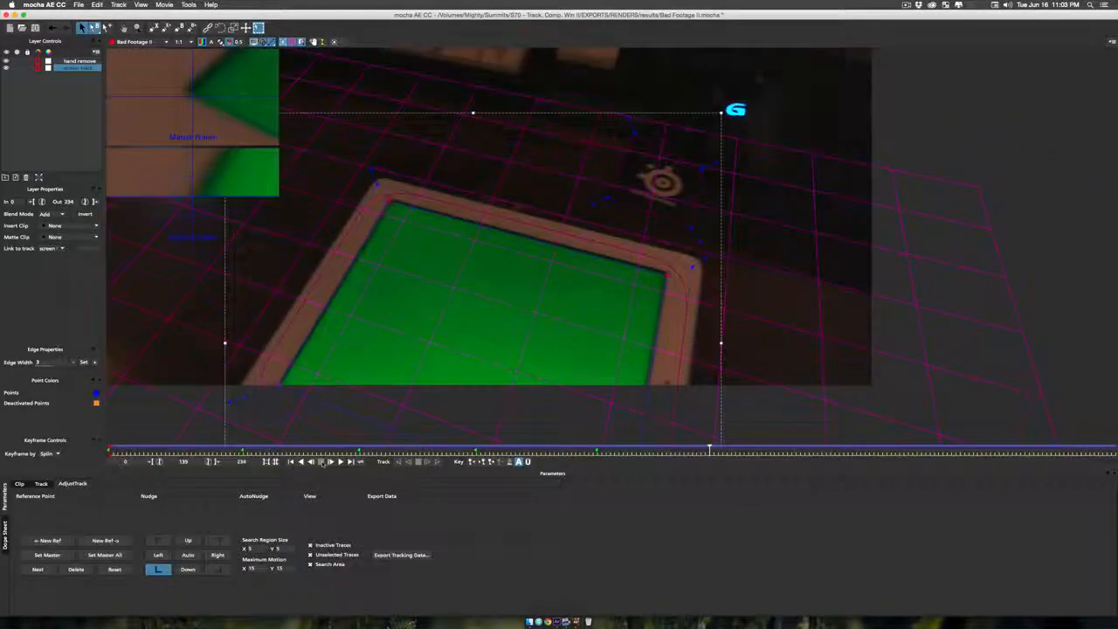
{"action": "left_click_drag", "start_coordinate": [391, 200], "coordinate": [391, 201]}
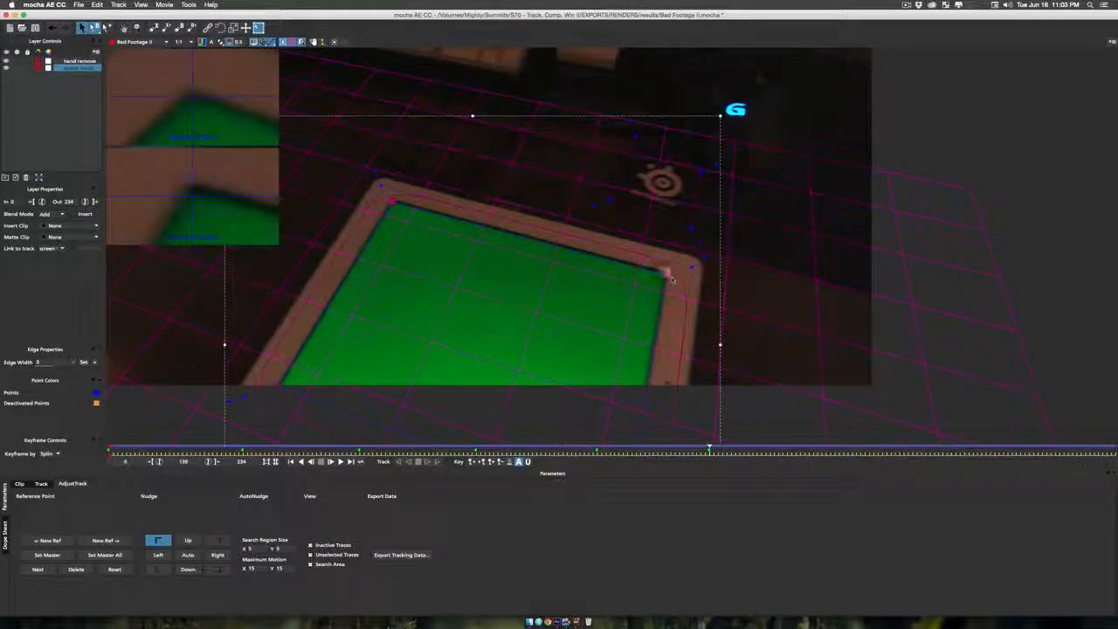
{"action": "left_click_drag", "start_coordinate": [662, 267], "coordinate": [663, 272]}
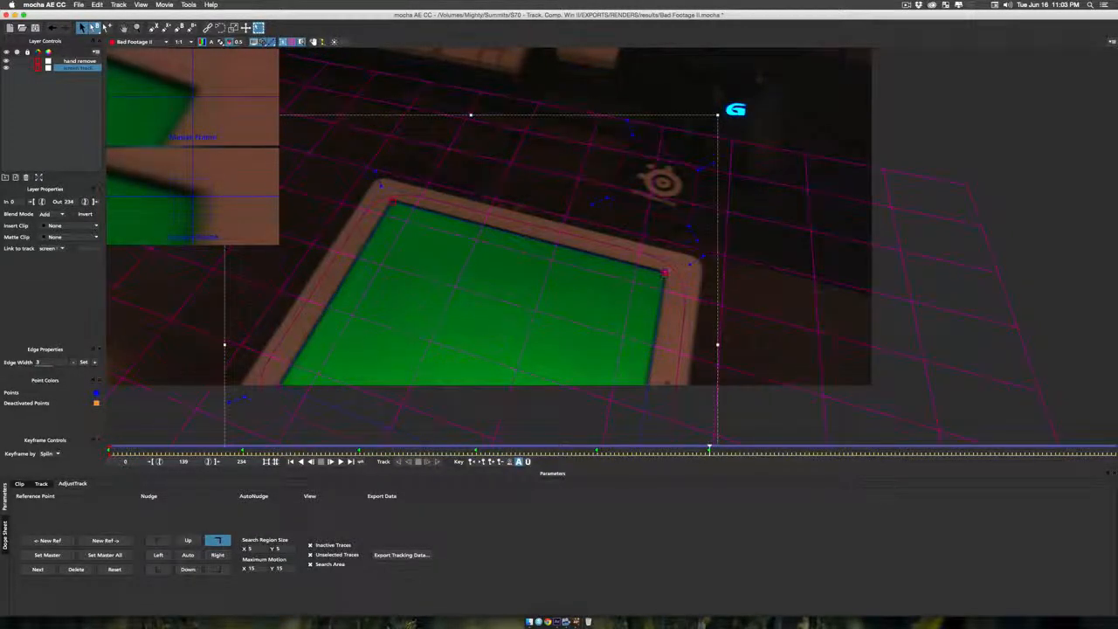
{"action": "key", "text": "x"}
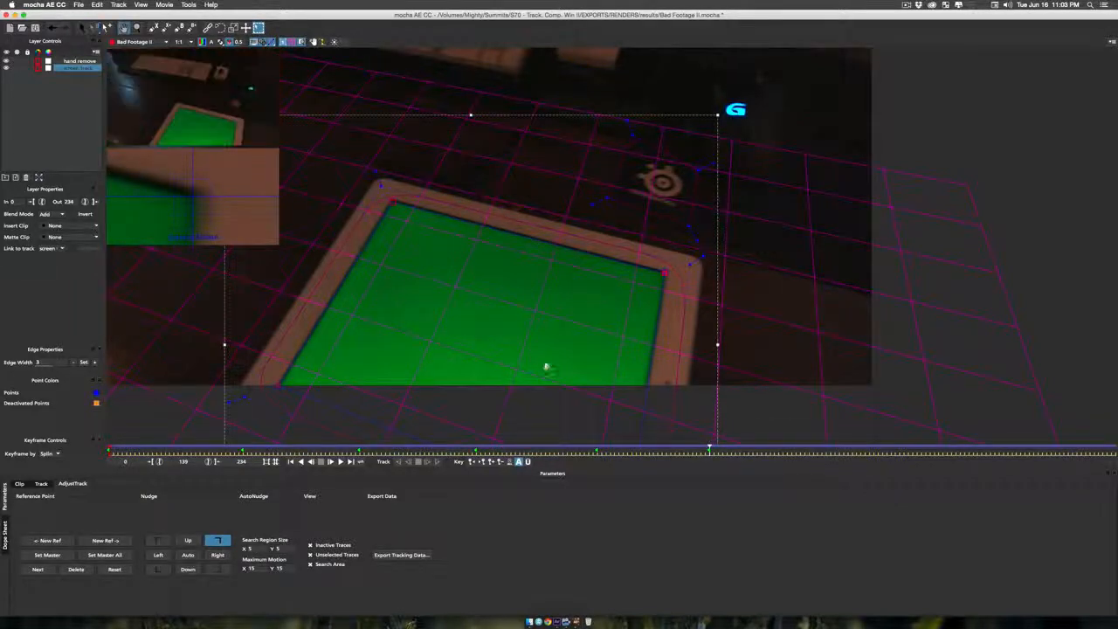
{"action": "left_click_drag", "start_coordinate": [548, 367], "coordinate": [616, 253]}
{"action": "key", "text": "s"}
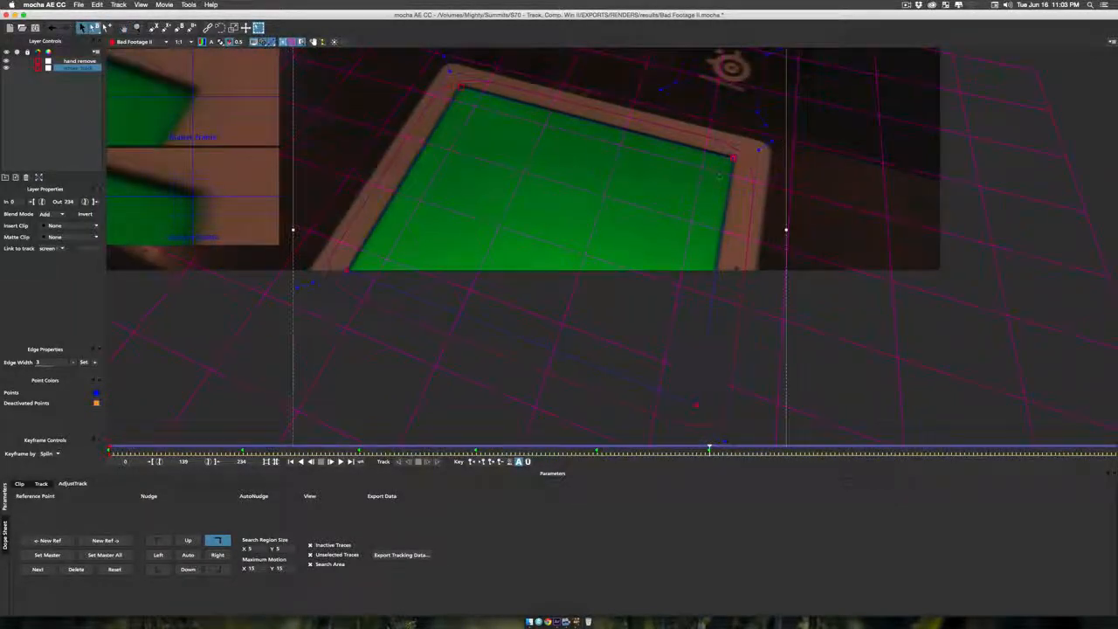
{"action": "left_click", "coordinate": [346, 269]}
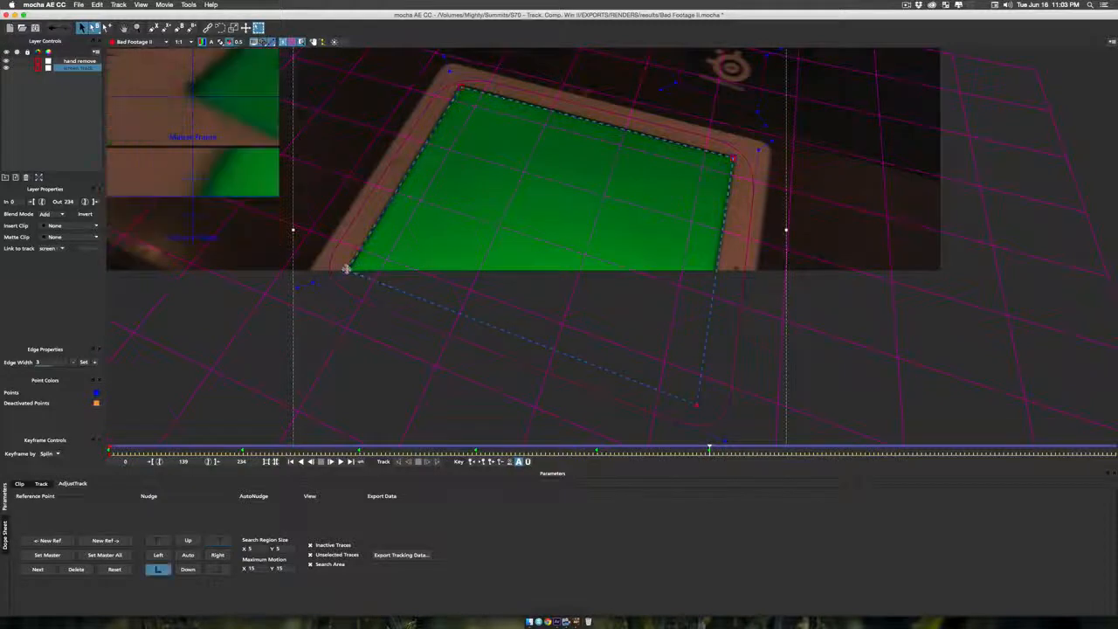
{"action": "left_click_drag", "start_coordinate": [347, 269], "coordinate": [346, 269]}
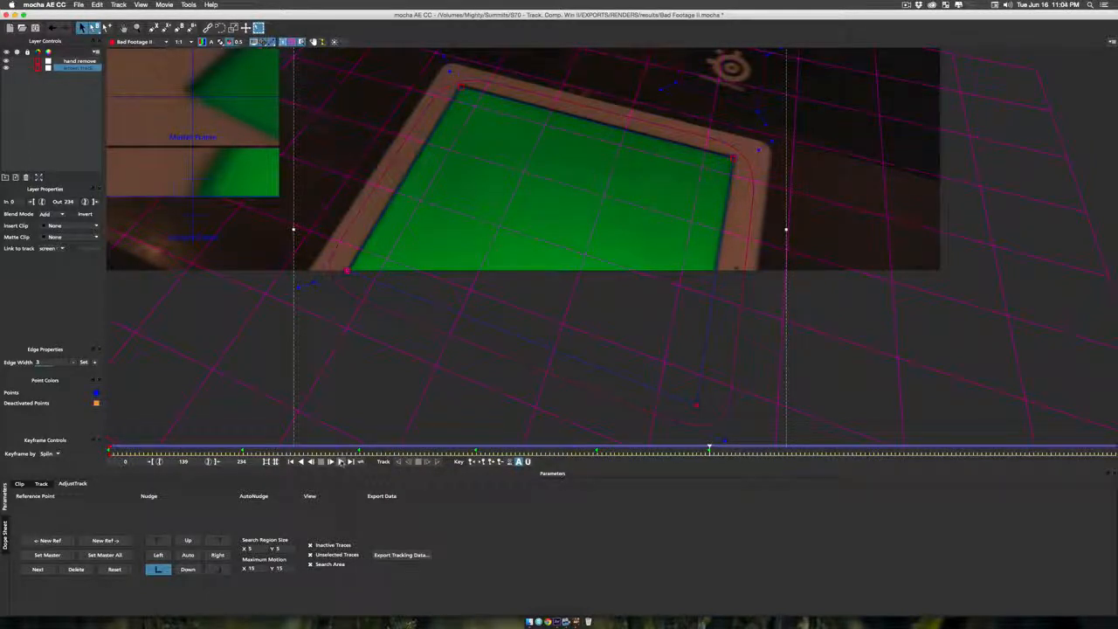
Step: Play forward to frame 169, where the hand covers the screen, and correct the two upper reference points and the off-frame lower-left one
{"action": "left_click", "coordinate": [340, 462]}
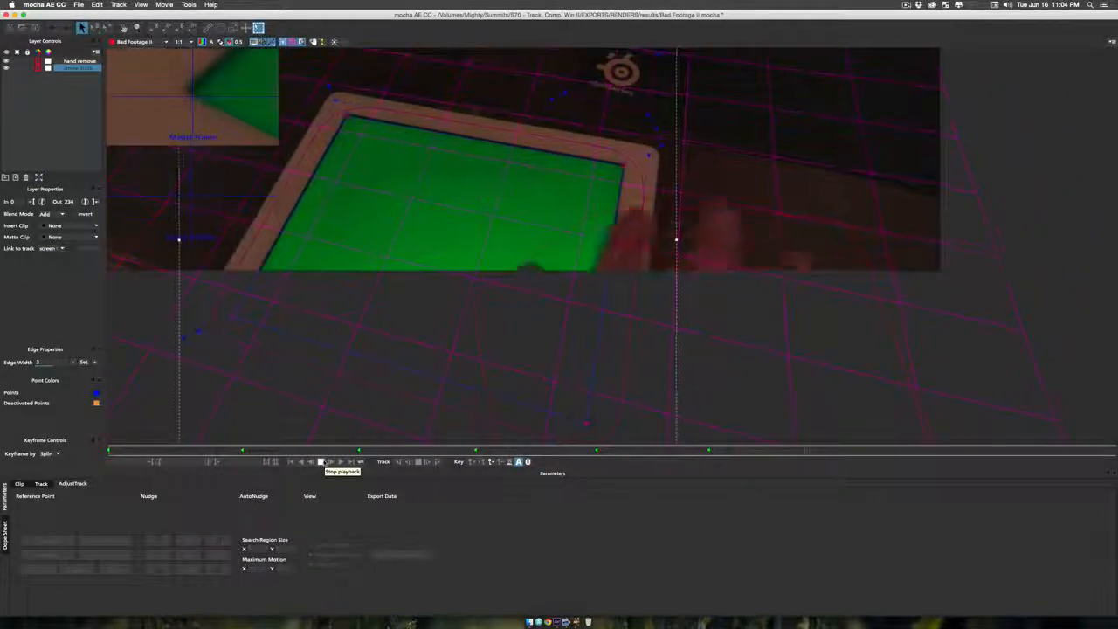
{"action": "left_click", "coordinate": [321, 462]}
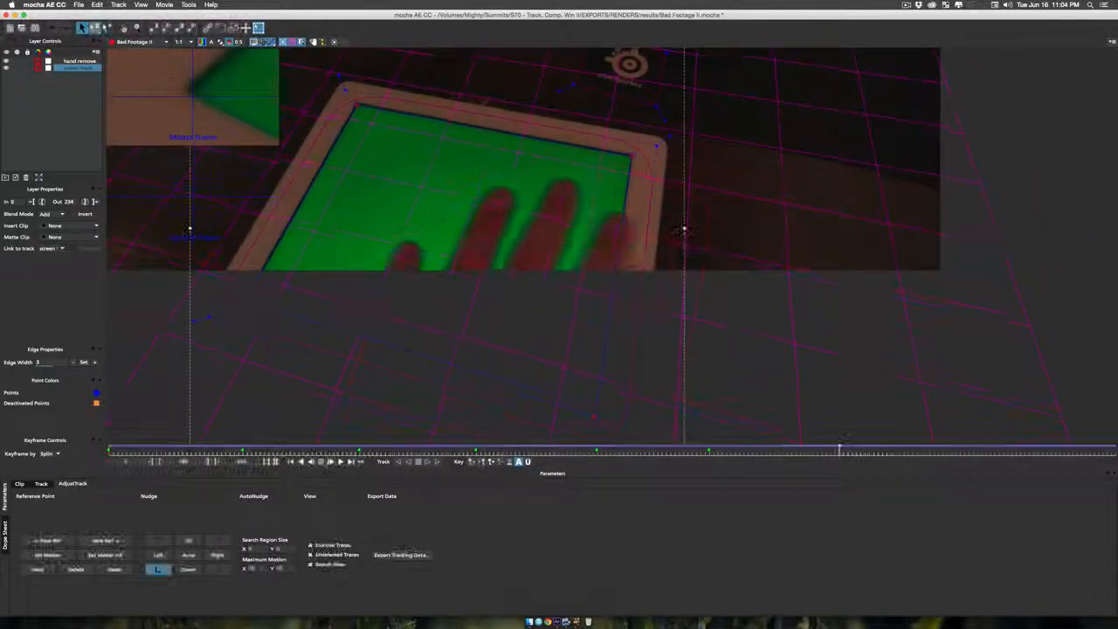
{"action": "left_click", "coordinate": [628, 156]}
{"action": "left_click_drag", "start_coordinate": [630, 158], "coordinate": [631, 156]}
{"action": "left_click_drag", "start_coordinate": [355, 106], "coordinate": [357, 103]}
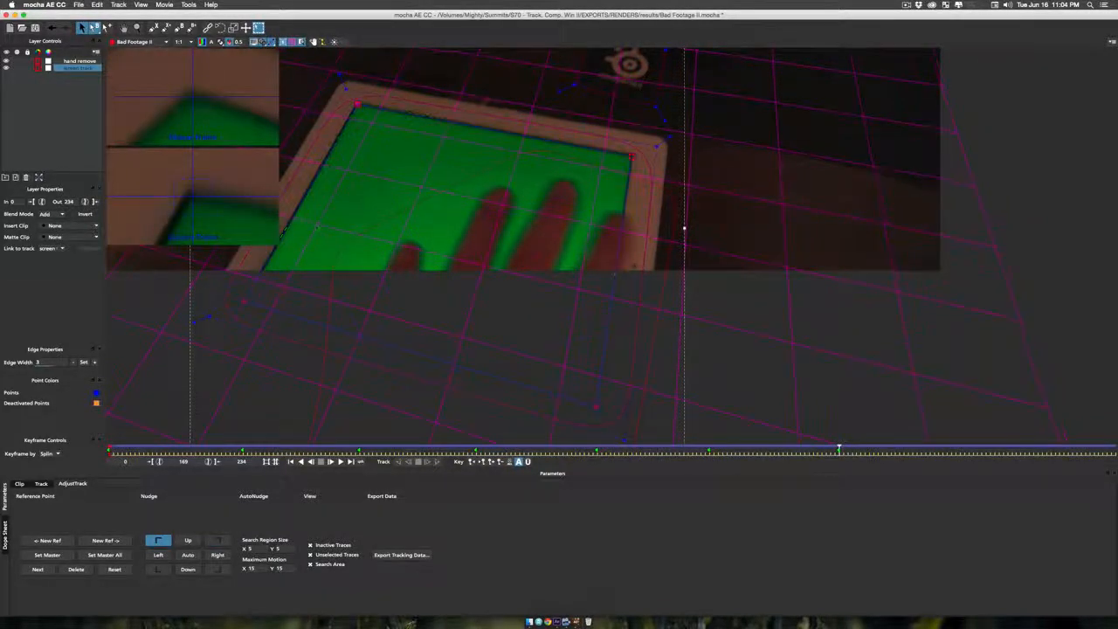
{"action": "left_click", "coordinate": [247, 299]}
{"action": "left_click_drag", "start_coordinate": [246, 300], "coordinate": [247, 300]}
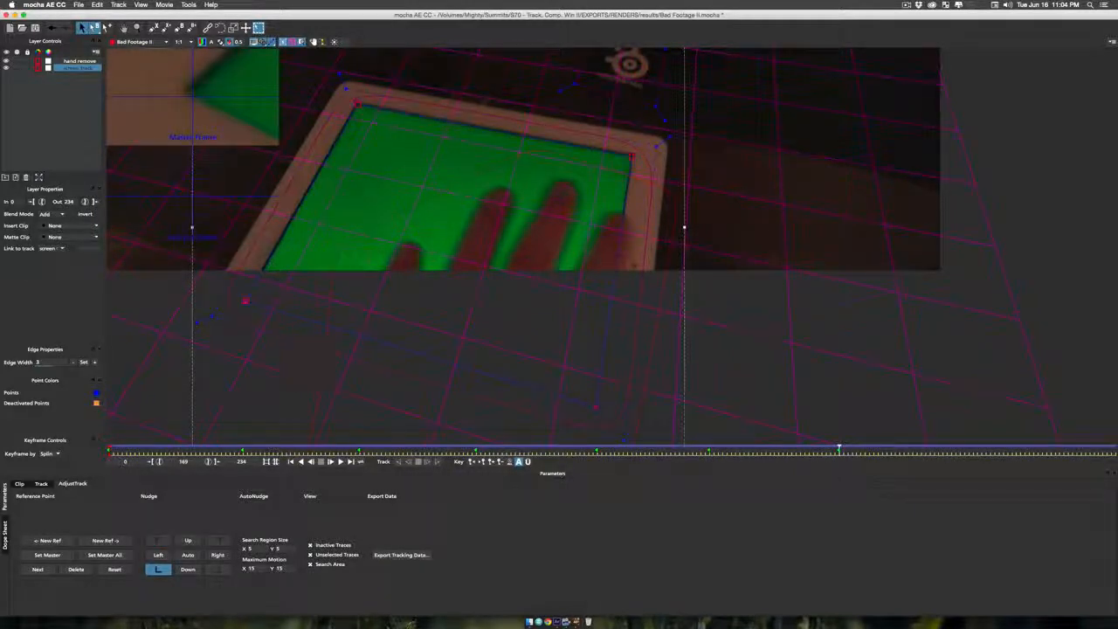
Step: Play forward to frame 189 and match the lower-right, lower-left and upper-left reference points to the green screen's corners
{"action": "left_click", "coordinate": [330, 461]}
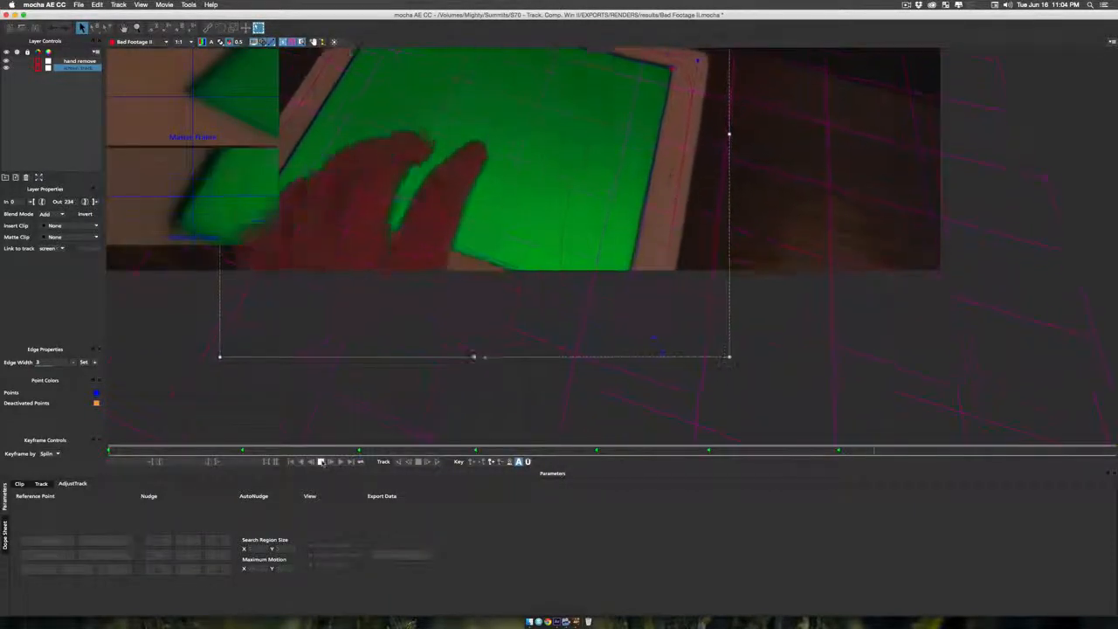
{"action": "left_click", "coordinate": [321, 461]}
{"action": "left_click_drag", "start_coordinate": [625, 272], "coordinate": [621, 273]}
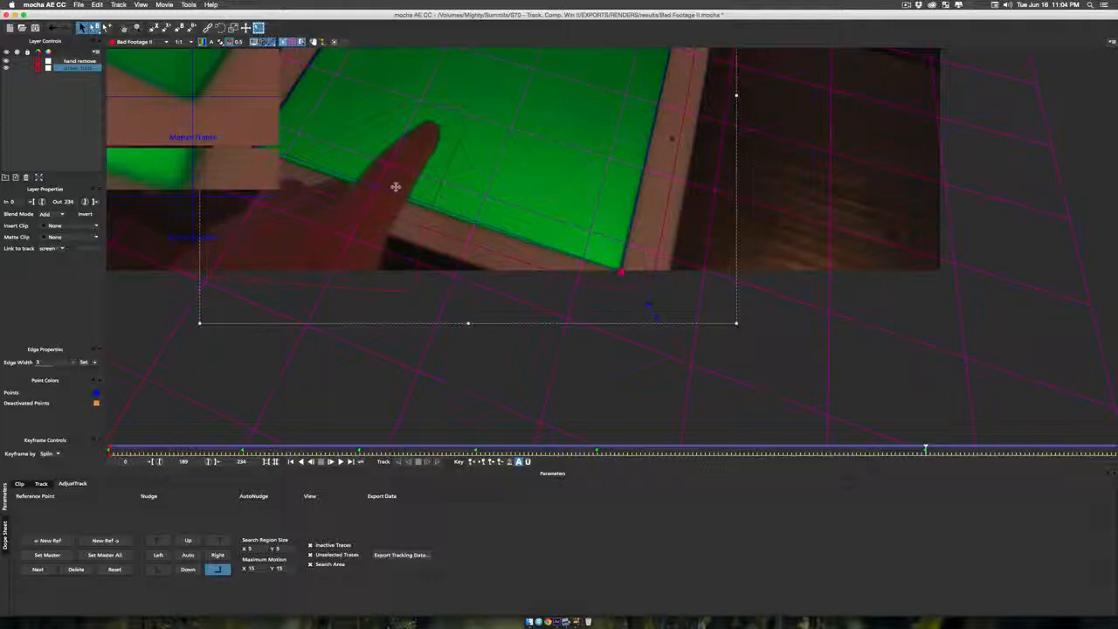
{"action": "key", "text": "z"}
{"action": "left_click_drag", "start_coordinate": [396, 187], "coordinate": [513, 242]}
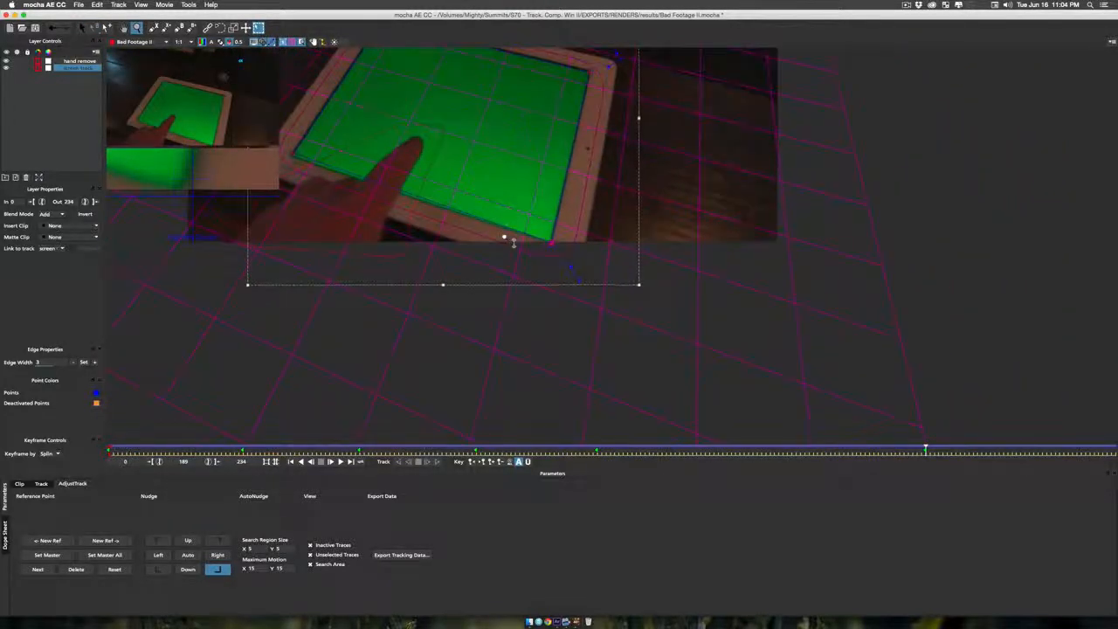
{"action": "key", "text": "x"}
{"action": "left_click_drag", "start_coordinate": [431, 192], "coordinate": [568, 301]}
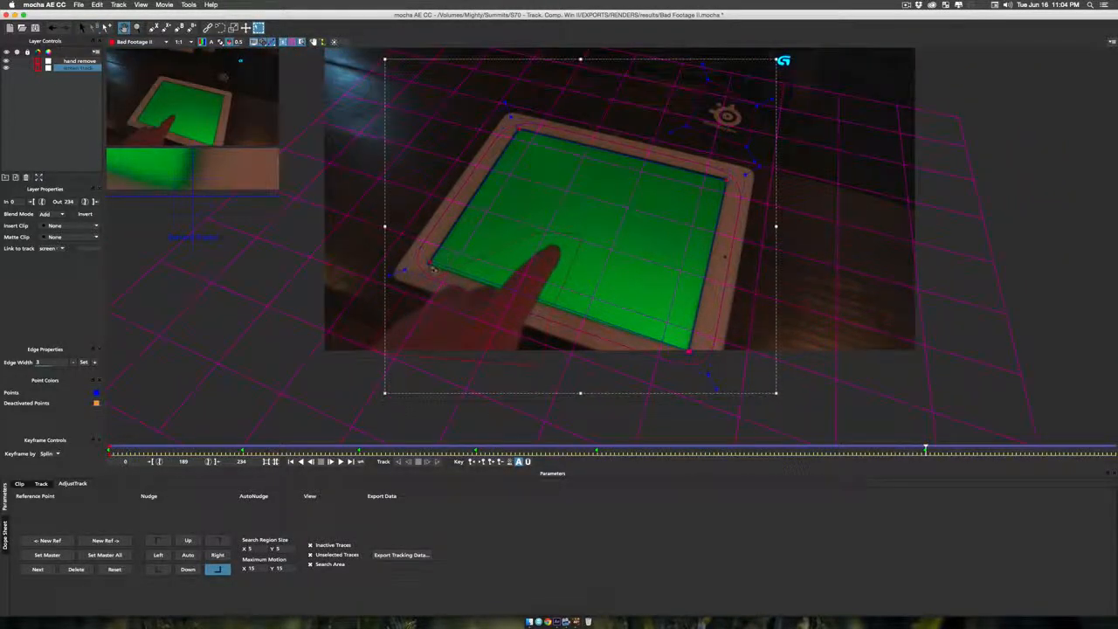
{"action": "key", "text": "s"}
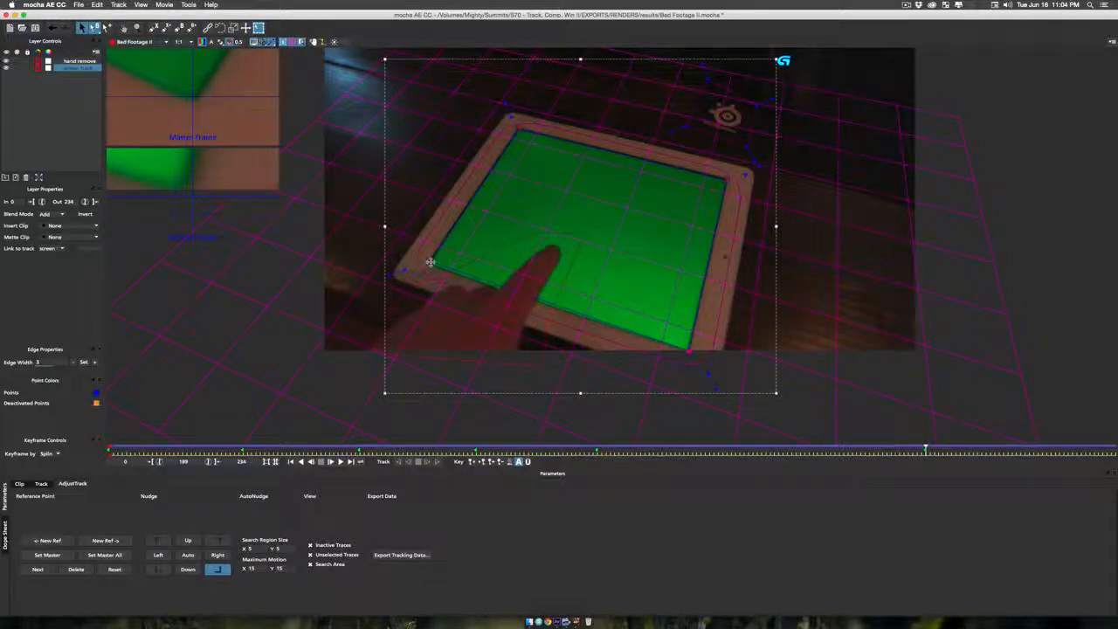
{"action": "left_click_drag", "start_coordinate": [430, 262], "coordinate": [429, 265]}
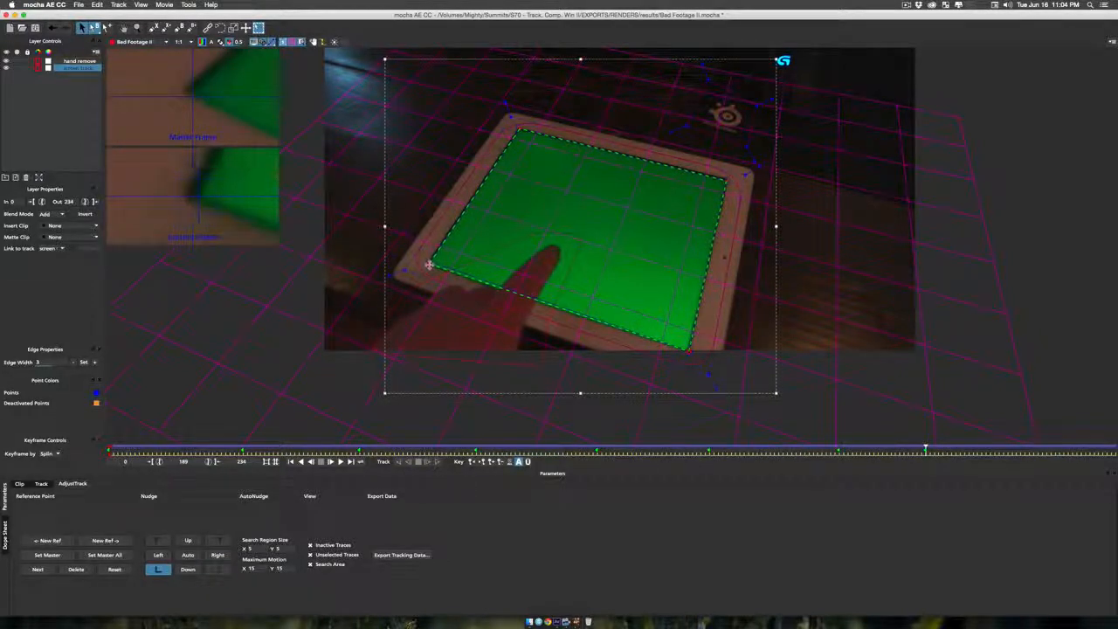
{"action": "left_click", "coordinate": [518, 130]}
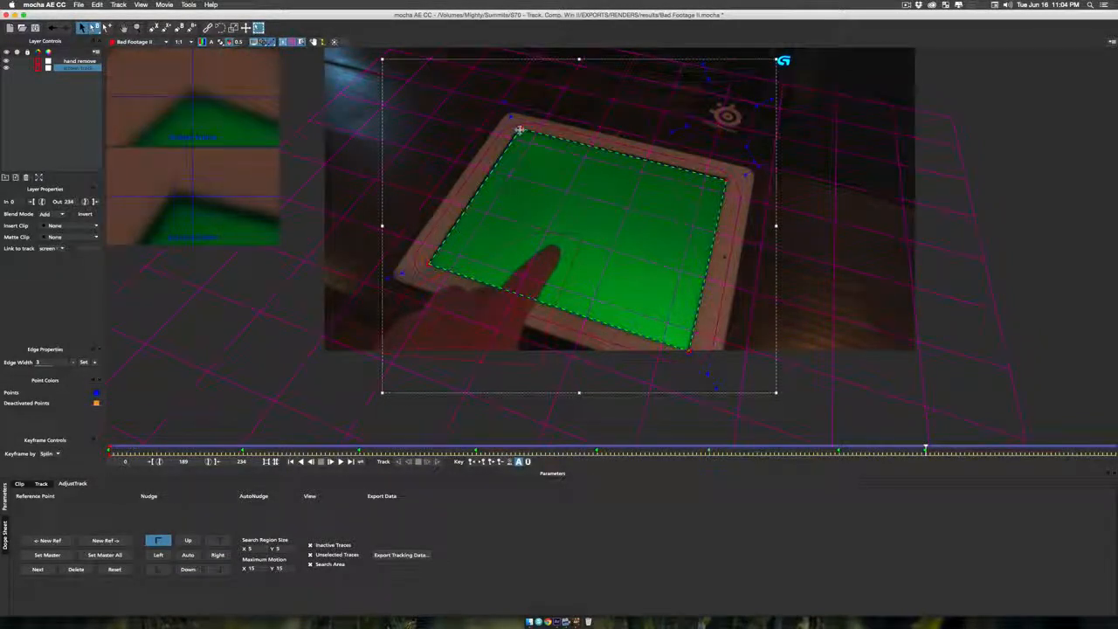
{"action": "left_click_drag", "start_coordinate": [519, 130], "coordinate": [518, 131]}
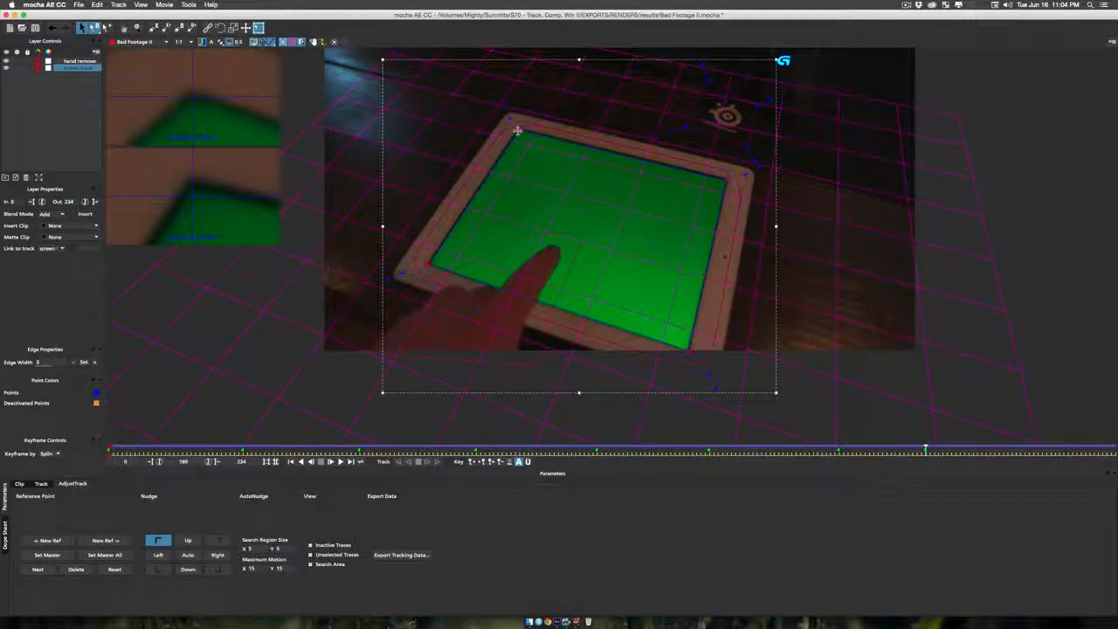
{"action": "left_click_drag", "start_coordinate": [518, 130], "coordinate": [518, 130]}
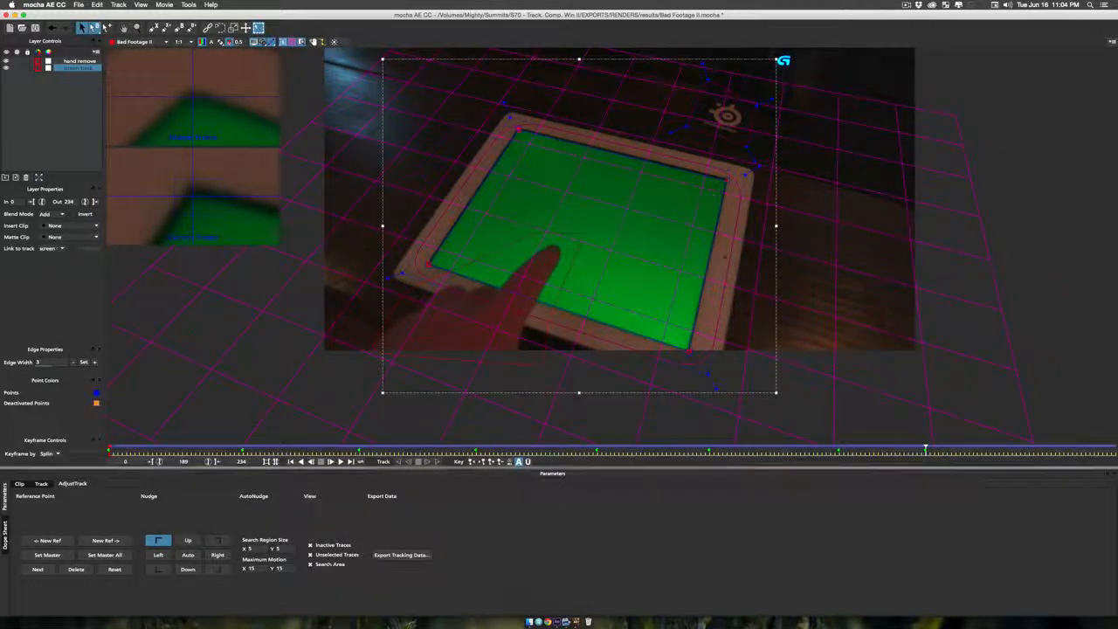
Step: Play forward to frame 230 and adjust the four AdjustTrack reference points to fit the green screen's corners near the clip's end
{"action": "left_click", "coordinate": [340, 462]}
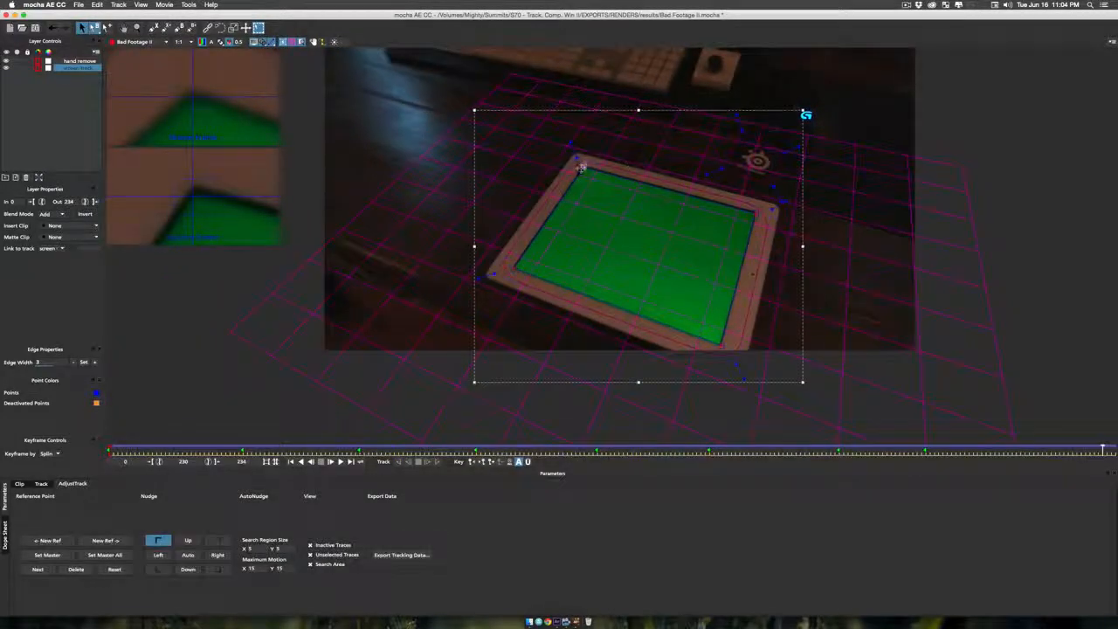
{"action": "left_click_drag", "start_coordinate": [582, 168], "coordinate": [583, 166]}
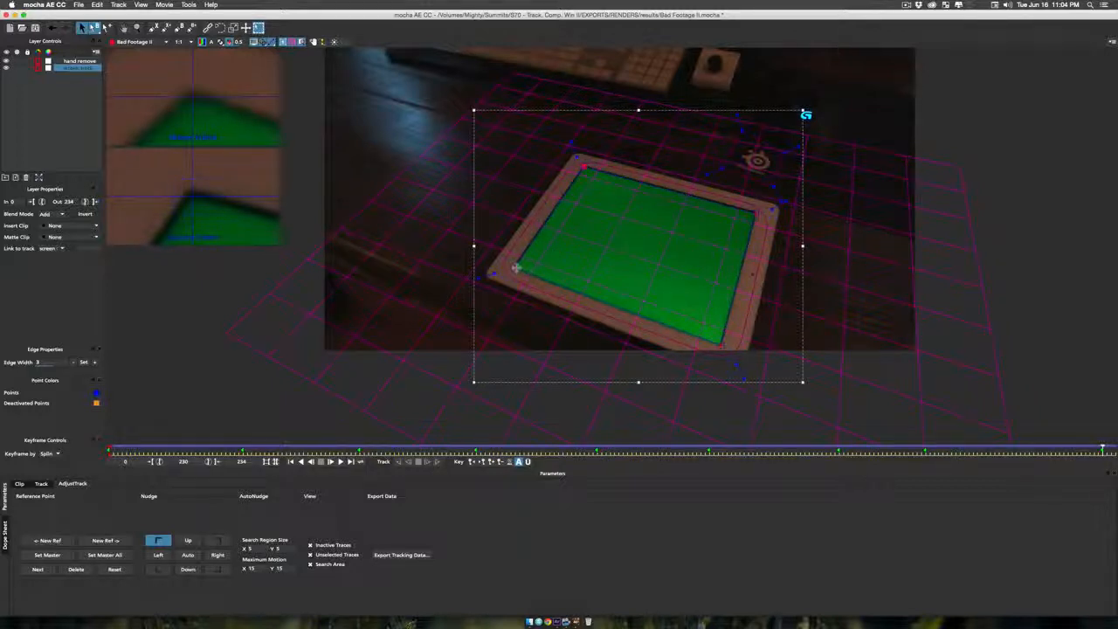
{"action": "left_click_drag", "start_coordinate": [512, 268], "coordinate": [512, 268]}
{"action": "left_click_drag", "start_coordinate": [719, 343], "coordinate": [719, 343]}
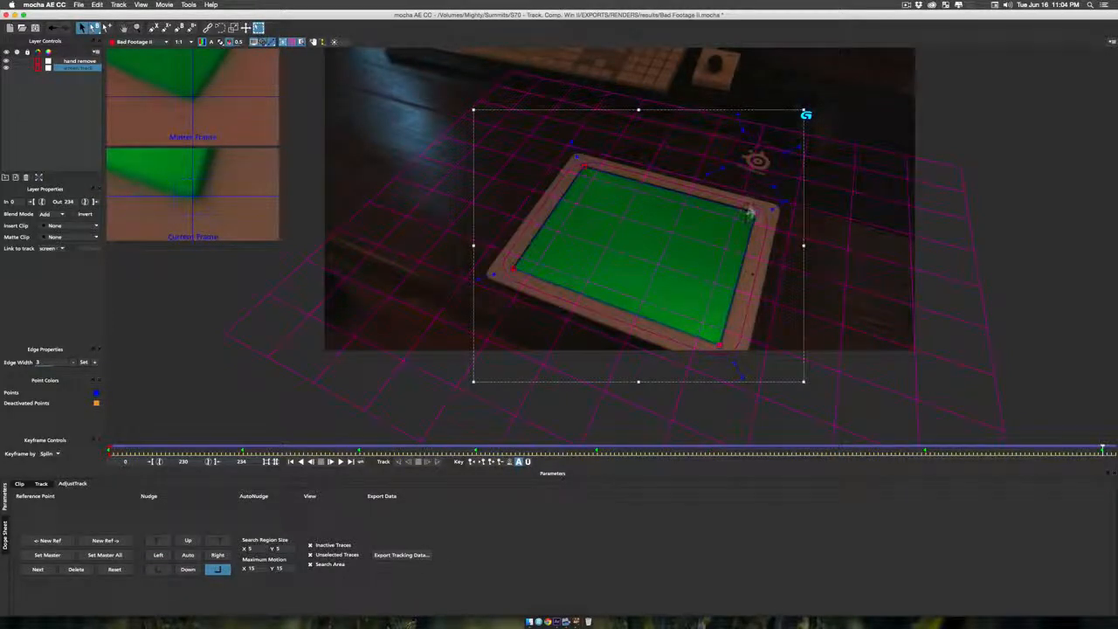
{"action": "left_click_drag", "start_coordinate": [752, 209], "coordinate": [756, 214]}
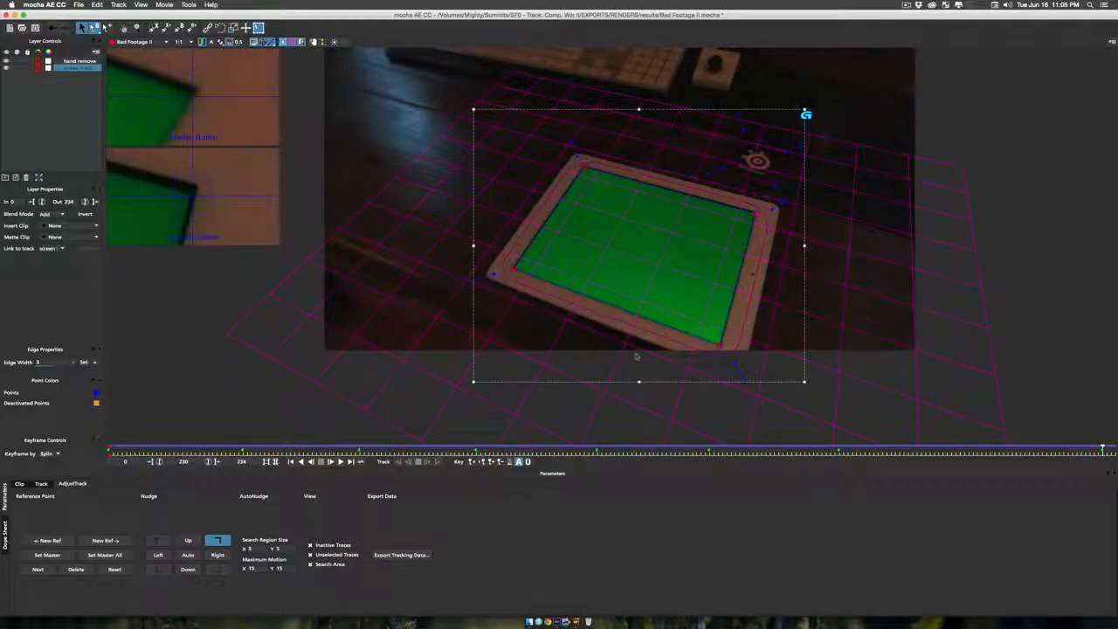
Step: Play back the corrected screen track, go to the clip's last frame and save the mocha project
{"action": "left_click", "coordinate": [340, 461]}
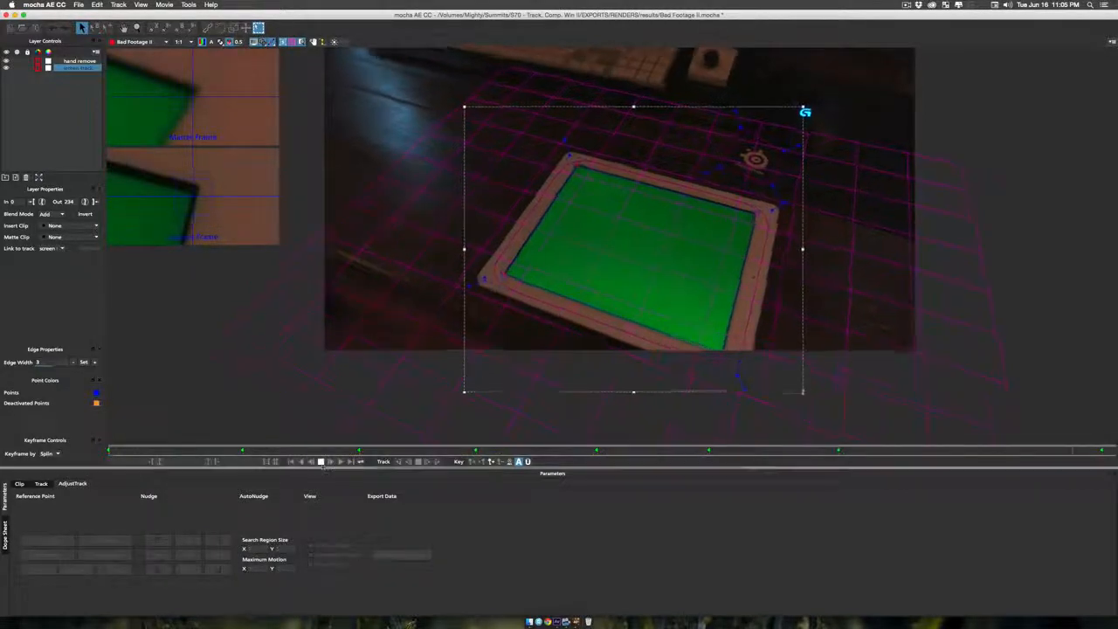
{"action": "left_click", "coordinate": [321, 462]}
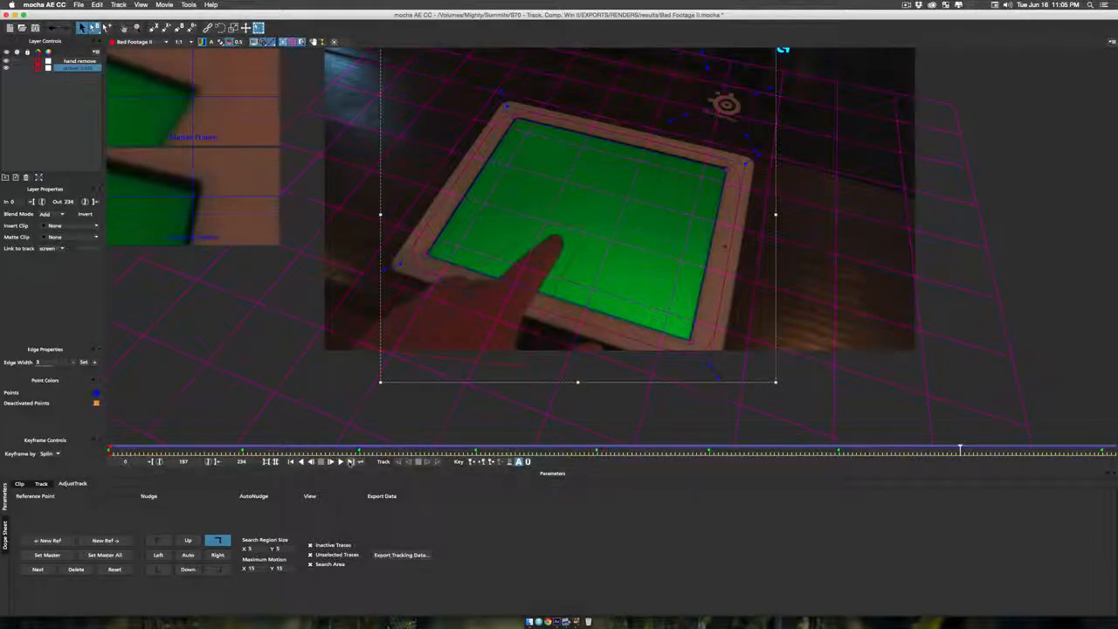
{"action": "left_click", "coordinate": [350, 462]}
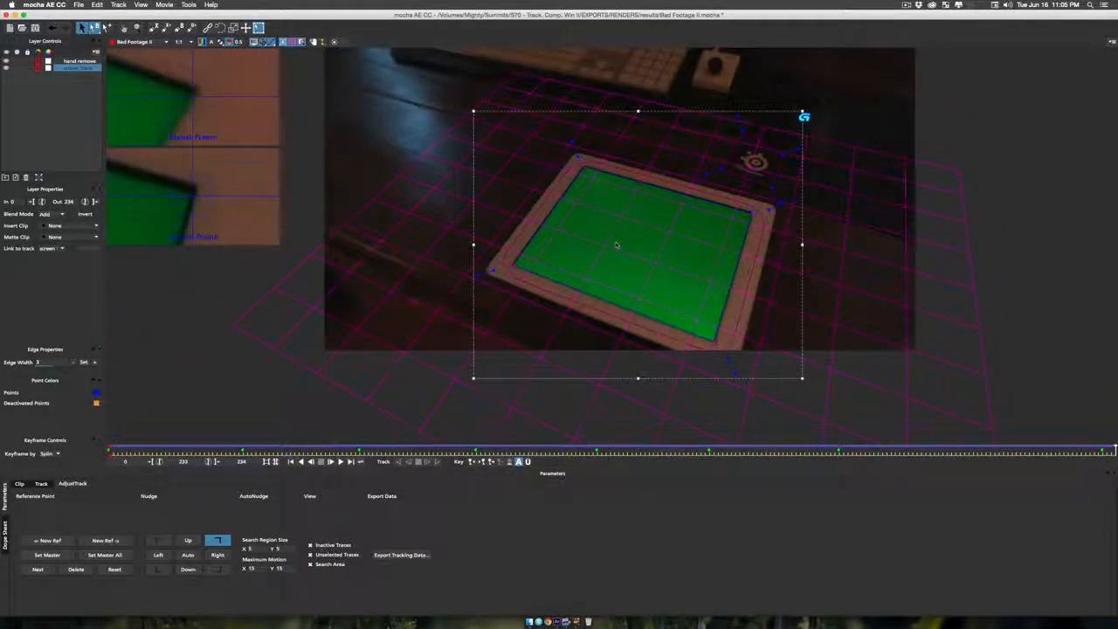
{"action": "key", "text": "super+s"}
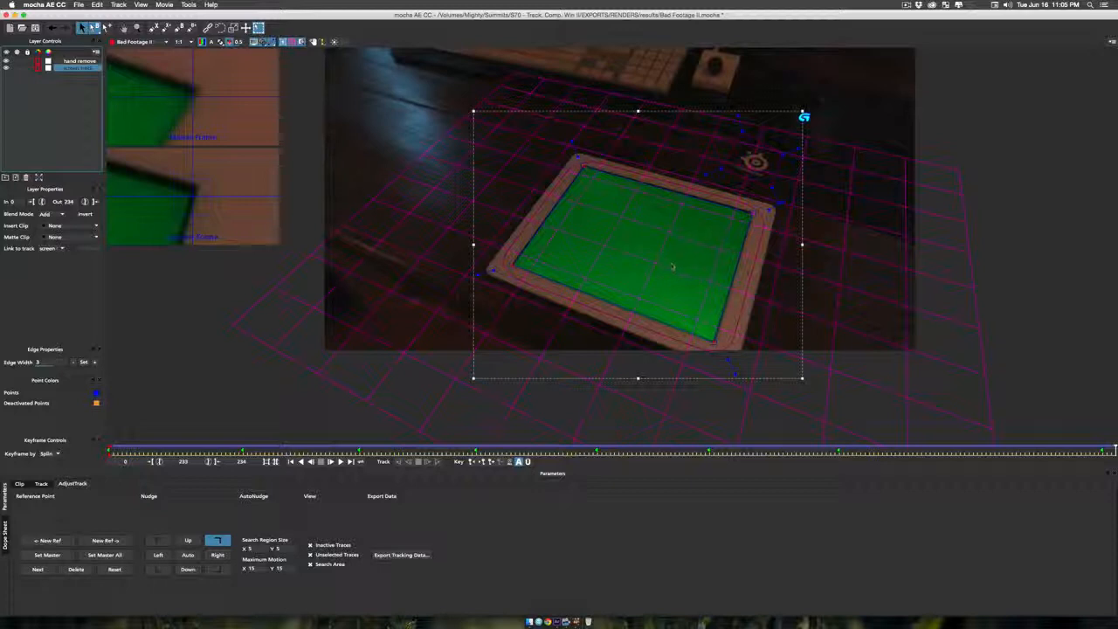
Step: Expand the screen track layer's surface to fit the full footage frame at the last frame
{"action": "key", "text": "x"}
{"action": "left_click_drag", "start_coordinate": [662, 234], "coordinate": [653, 279]}
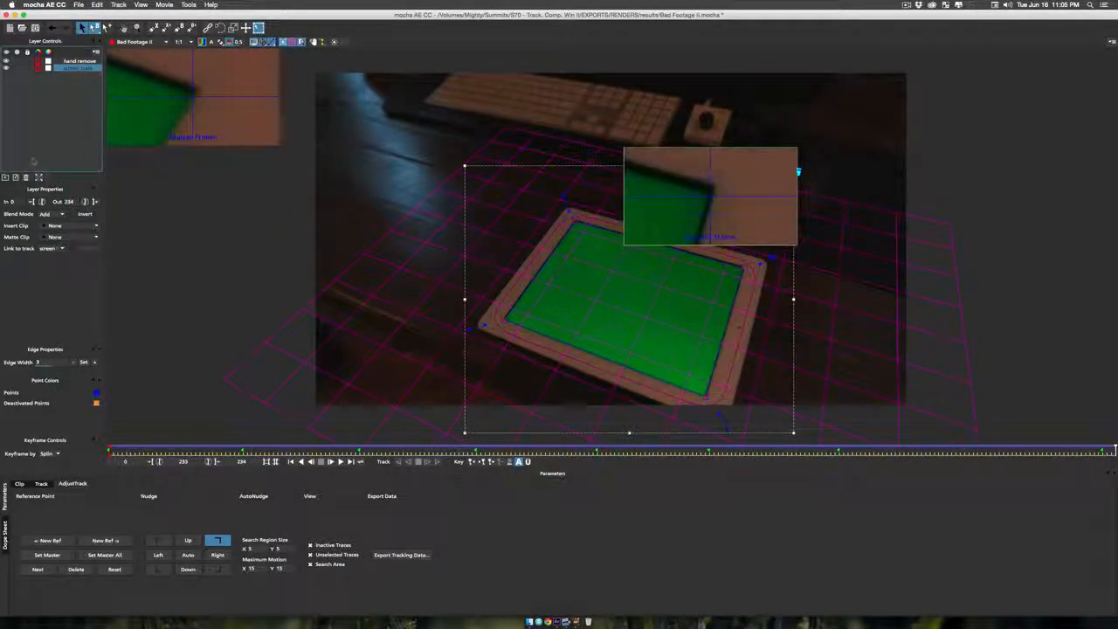
{"action": "left_click", "coordinate": [40, 178]}
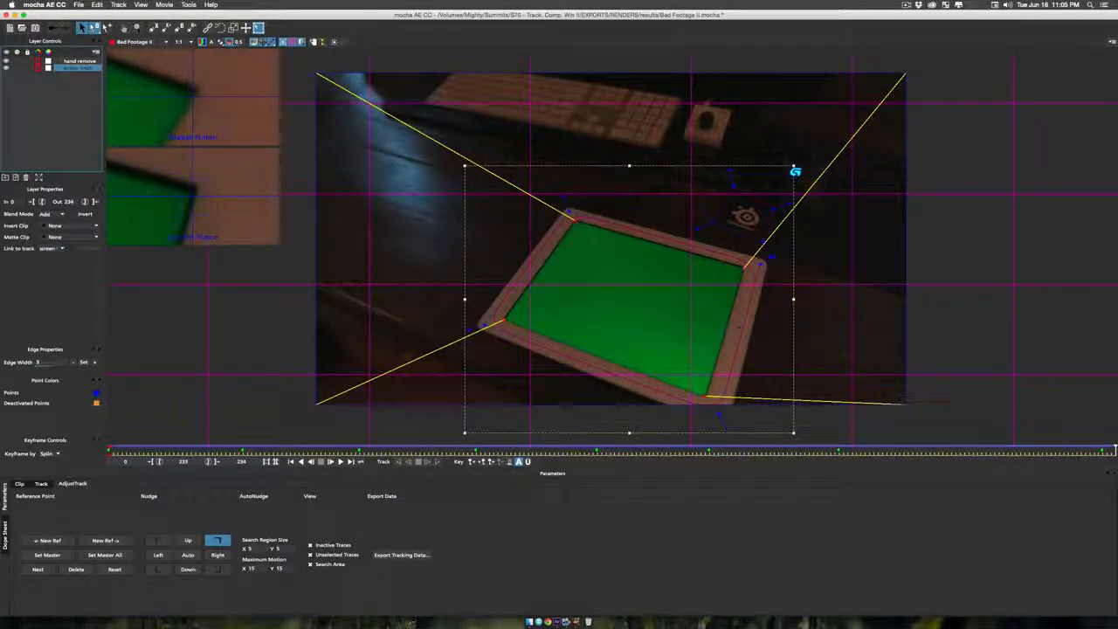
Step: Export the AdjustTrack tracking data to the clipboard as After Effects Corner Pin [supports motion blur]
{"action": "left_click", "coordinate": [396, 559]}
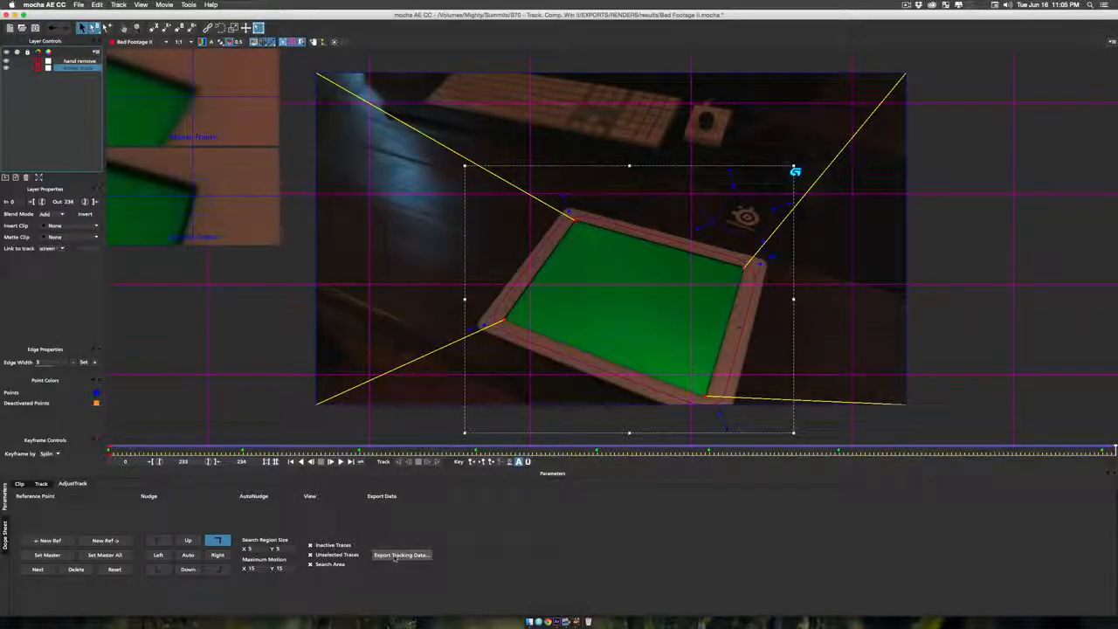
{"action": "left_click", "coordinate": [563, 296]}
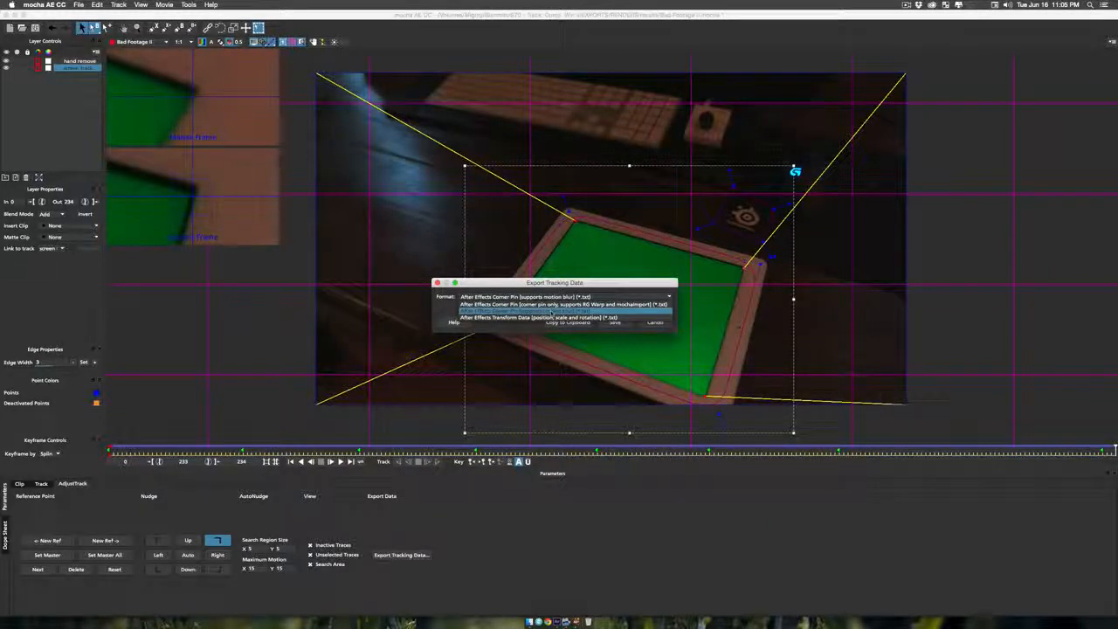
{"action": "left_click", "coordinate": [498, 311]}
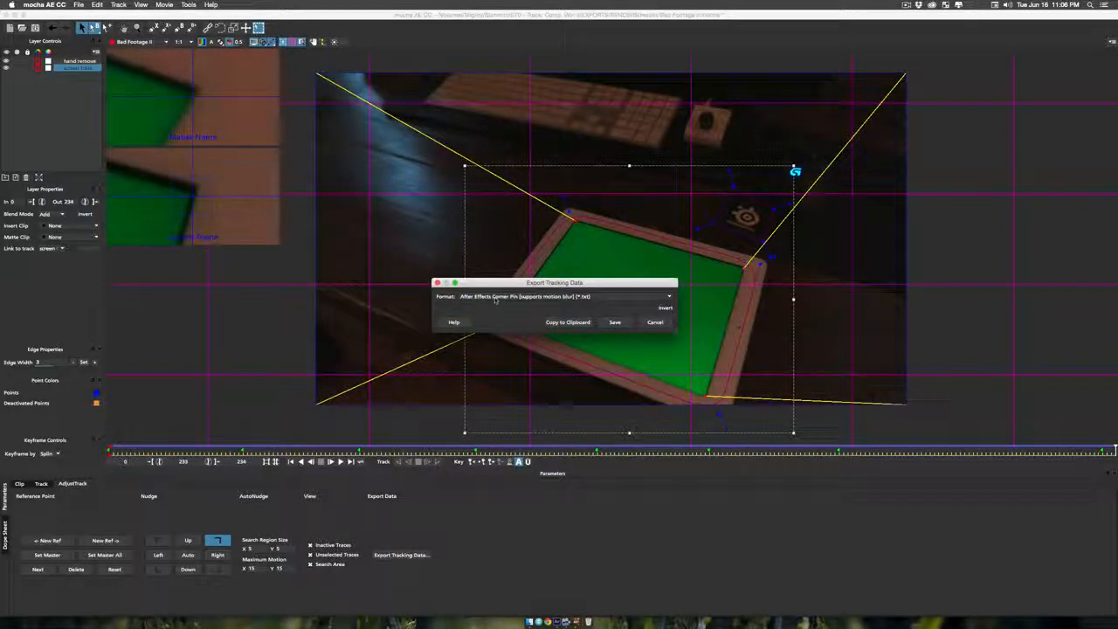
{"action": "left_click", "coordinate": [563, 323]}
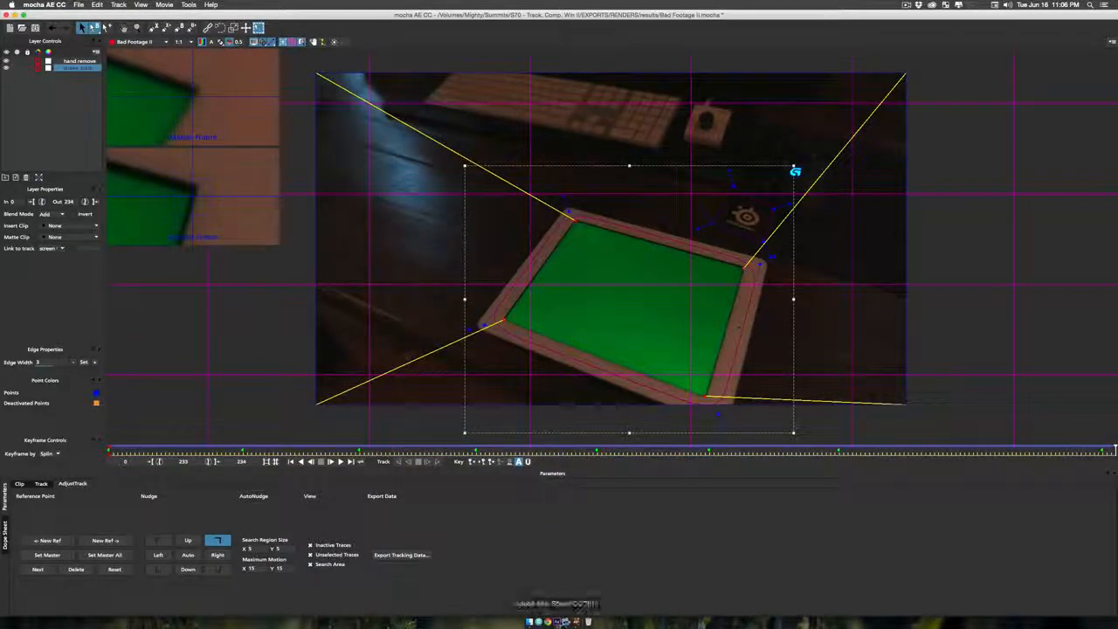
Step: Switch to After Effects and return the Final – Track & Composite timeline to its first frame
{"action": "left_click", "coordinate": [556, 622]}
{"action": "left_click", "coordinate": [230, 428]}
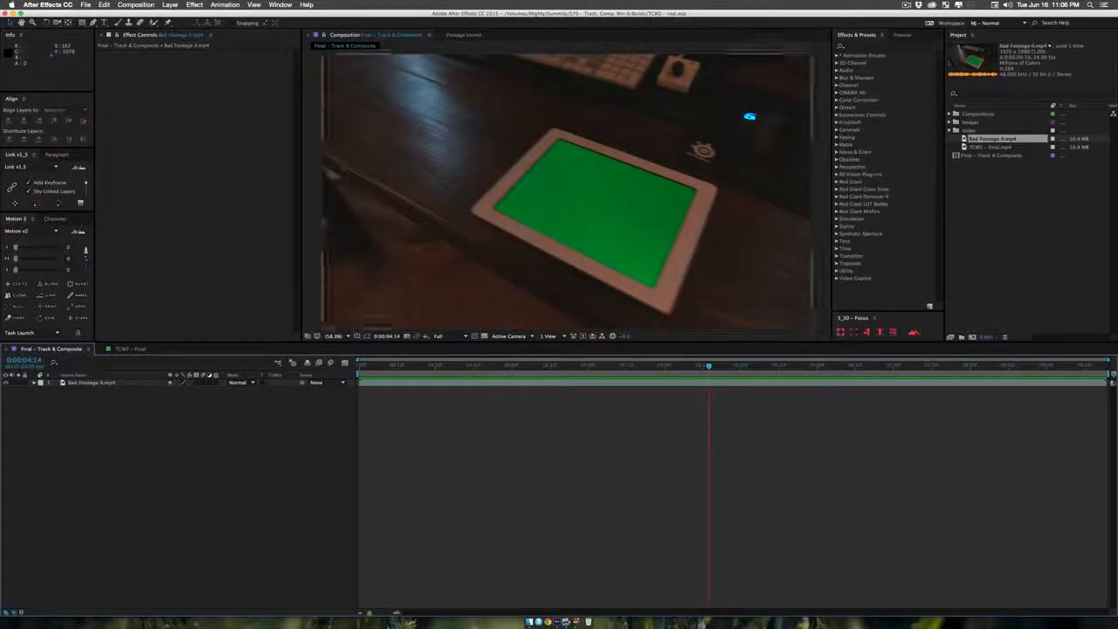
{"action": "left_click_drag", "start_coordinate": [367, 366], "coordinate": [335, 375]}
{"action": "left_click", "coordinate": [994, 235]}
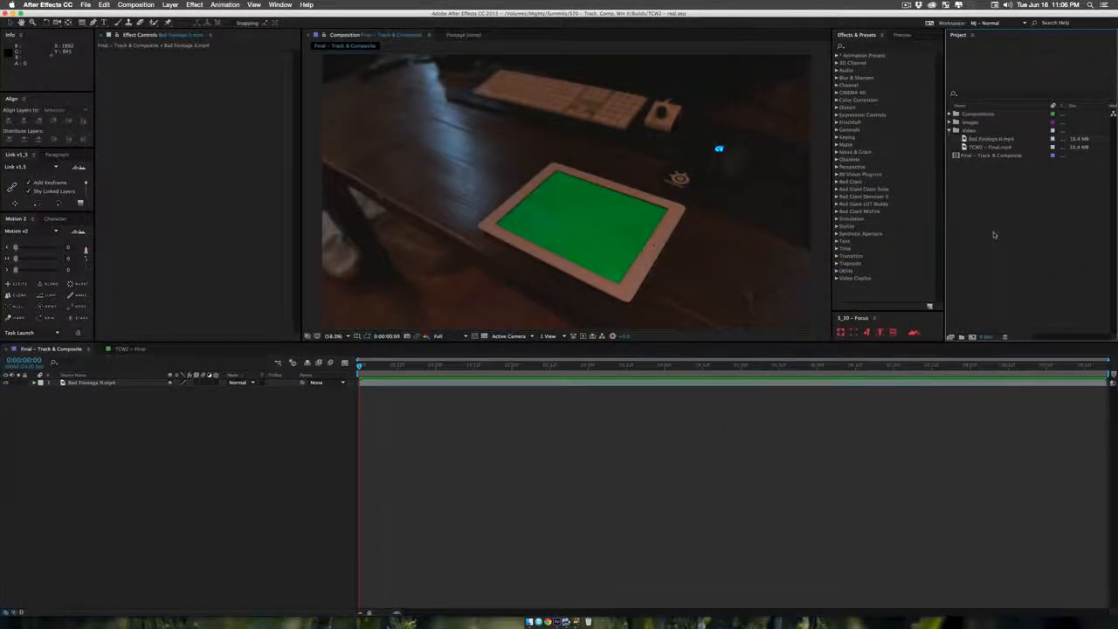
Step: Create a new composition with the aspect ratio unlocked, a width of 1010 px and a custom height
{"action": "left_click", "coordinate": [196, 411]}
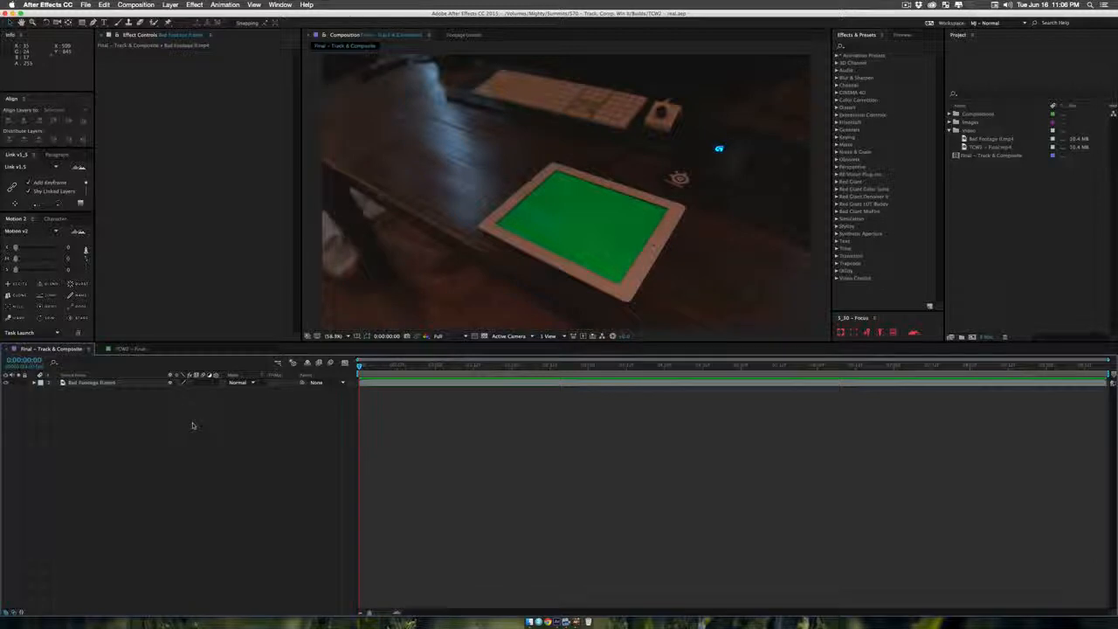
{"action": "key", "text": "super+n"}
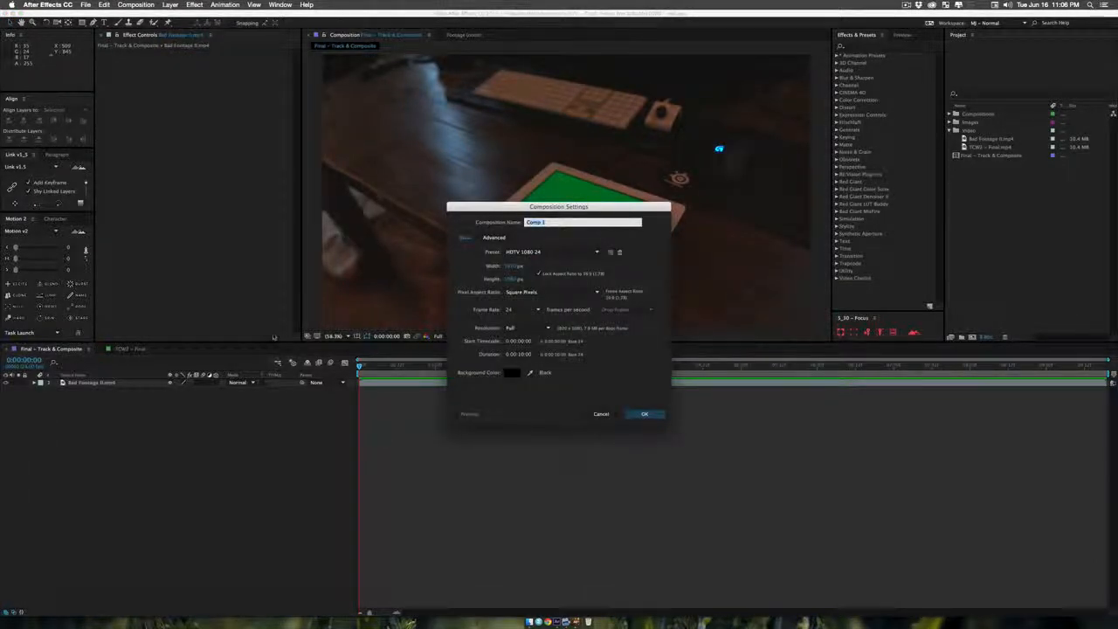
{"action": "left_click", "coordinate": [538, 273]}
{"action": "left_click", "coordinate": [515, 266]}
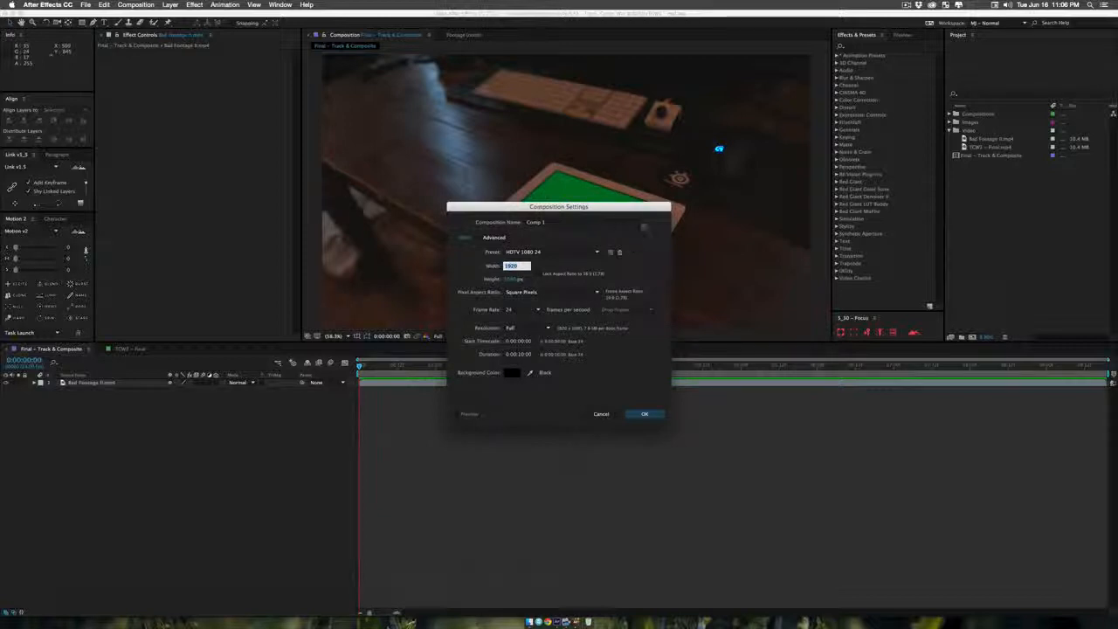
{"action": "left_click_drag", "start_coordinate": [636, 206], "coordinate": [476, 250]}
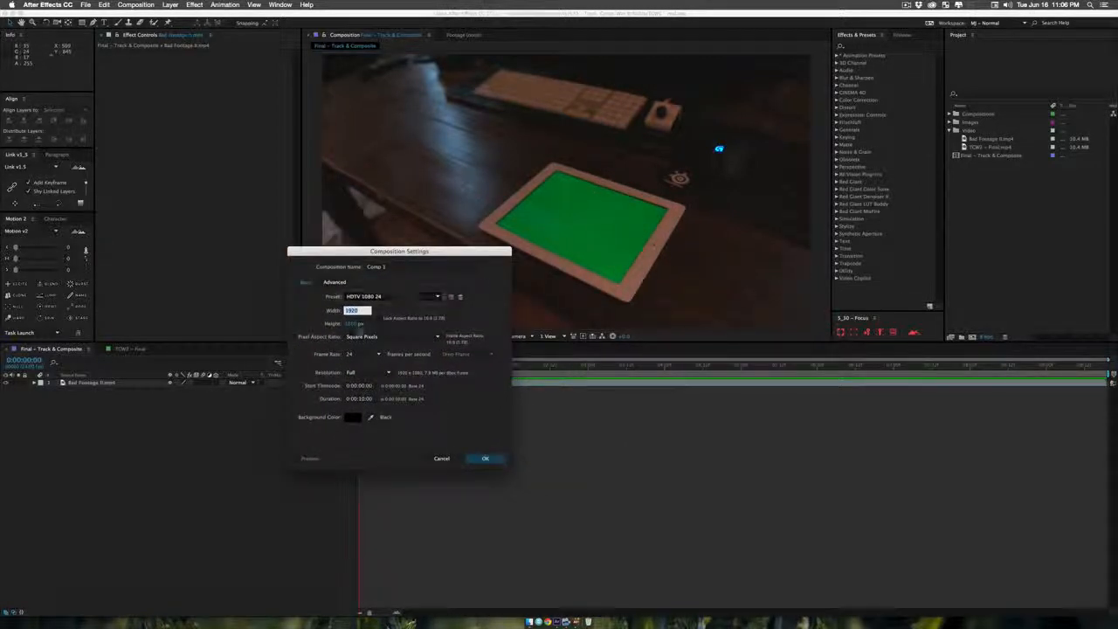
{"action": "type", "text": "4"}
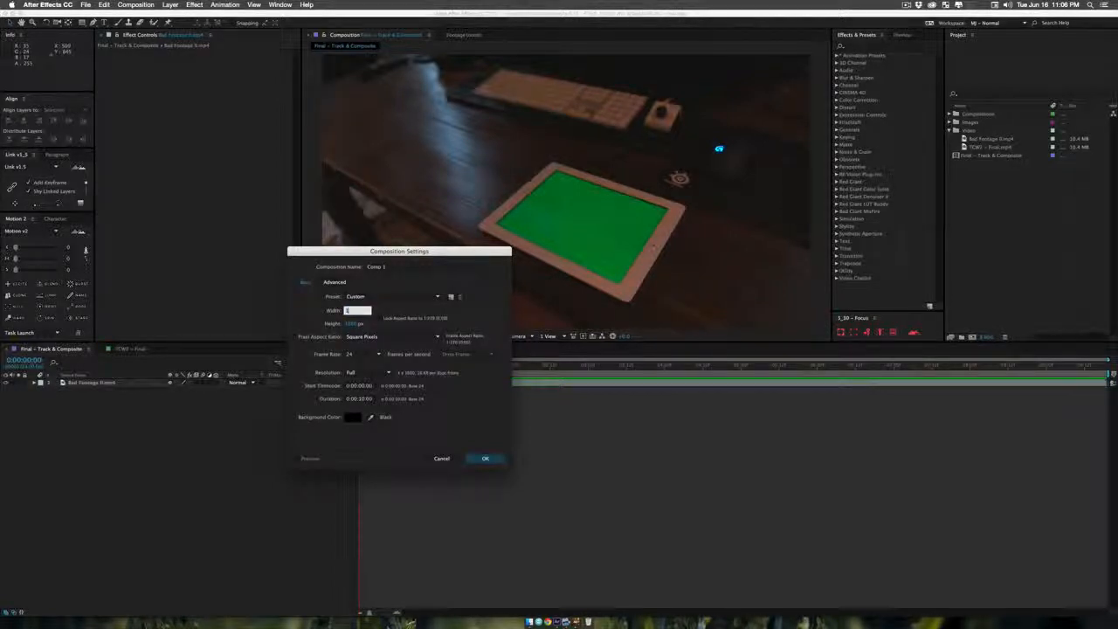
{"action": "type", "text": "920"}
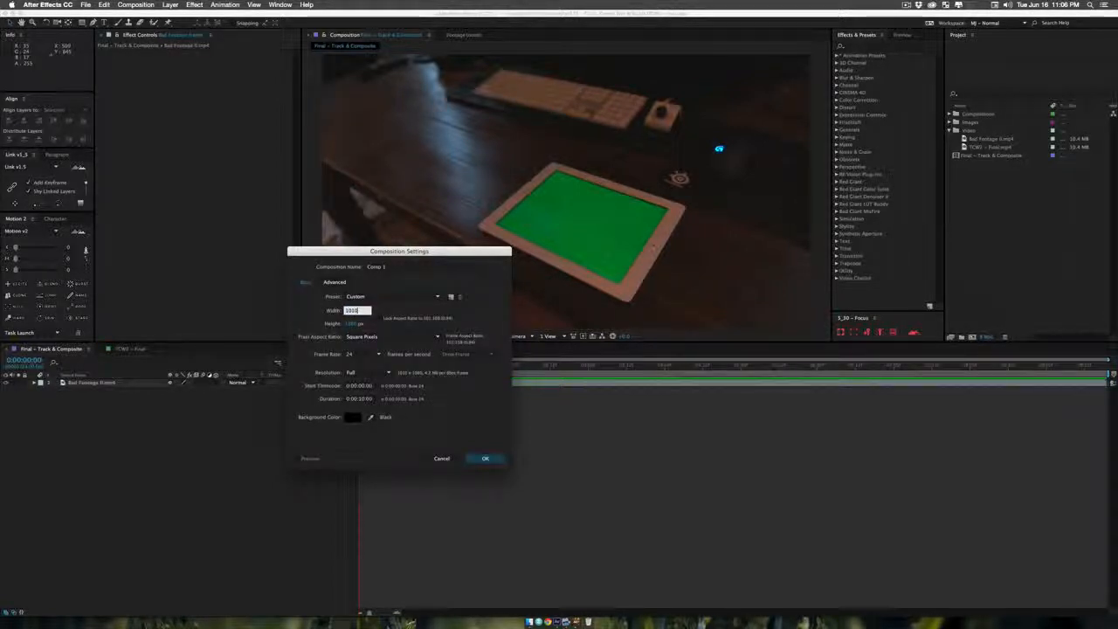
{"action": "key", "text": "Tab"}
{"action": "type", "text": "607"}
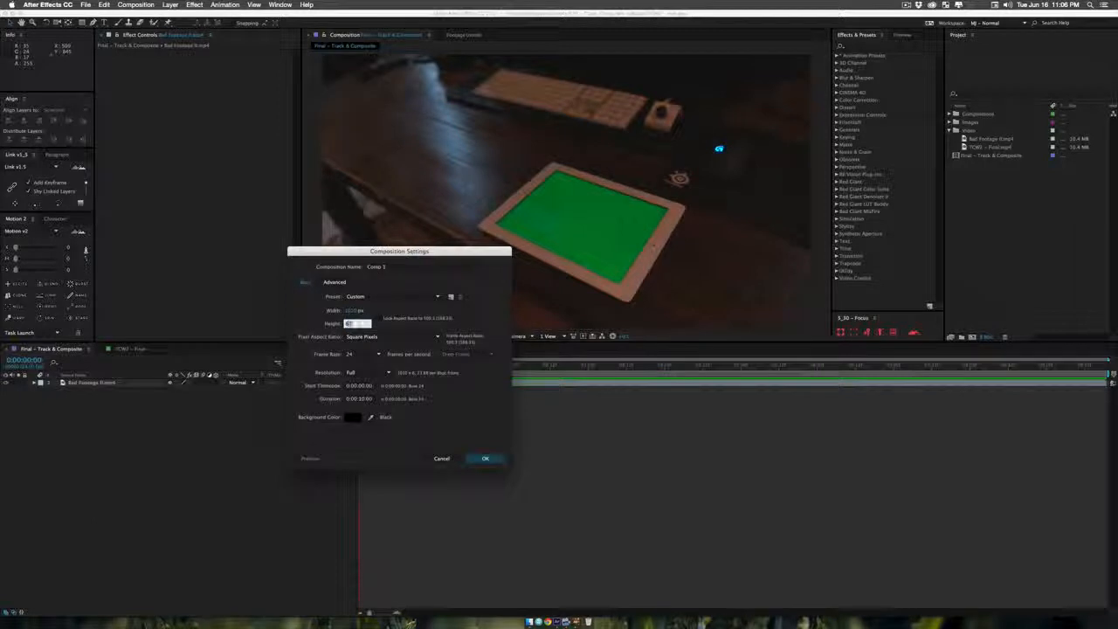
Step: Set the new composition's height to 660 px and create the composition
{"action": "type", "text": "0"}
{"action": "left_click", "coordinate": [486, 458]}
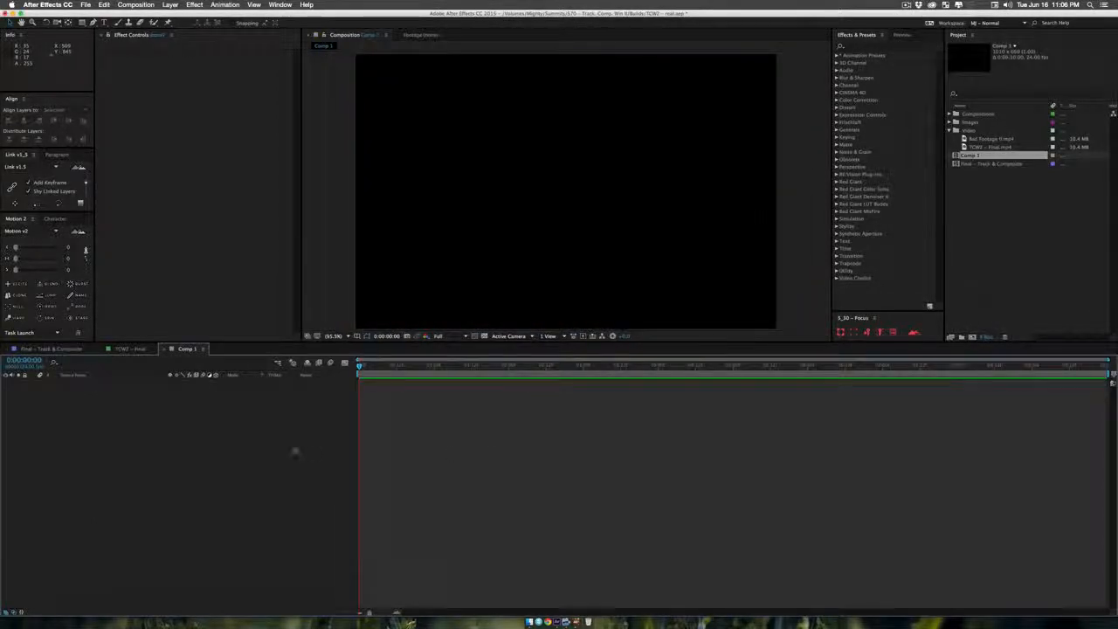
Step: Rename the new composition as Content - Flat and save the project
{"action": "left_click", "coordinate": [960, 159]}
{"action": "key", "text": "Return"}
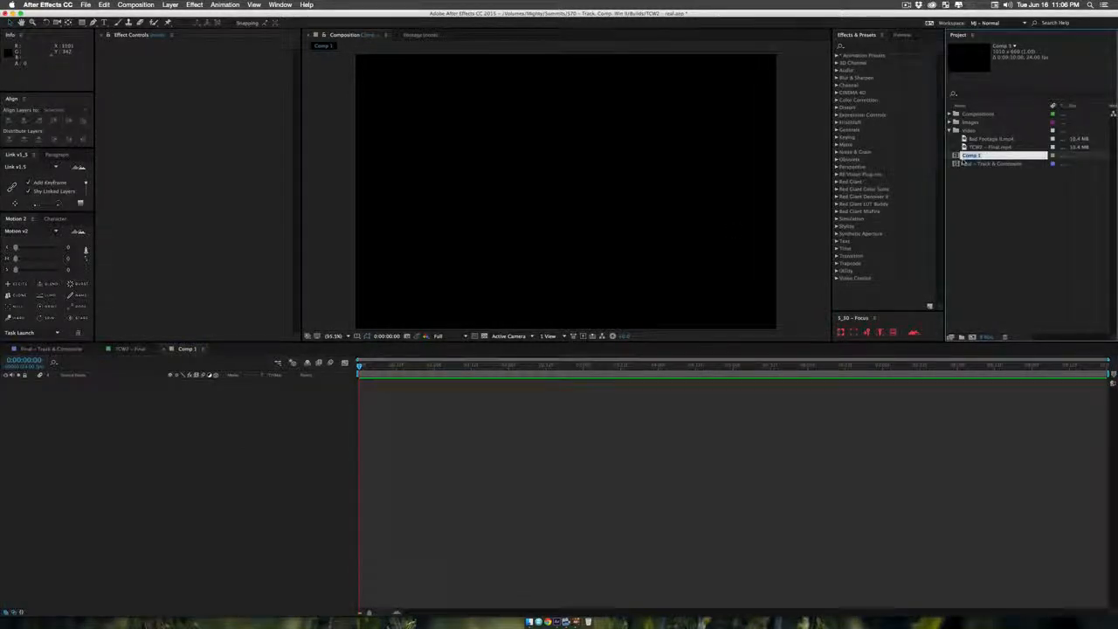
{"action": "type", "text": "Content - Flat"}
{"action": "key", "text": "Return"}
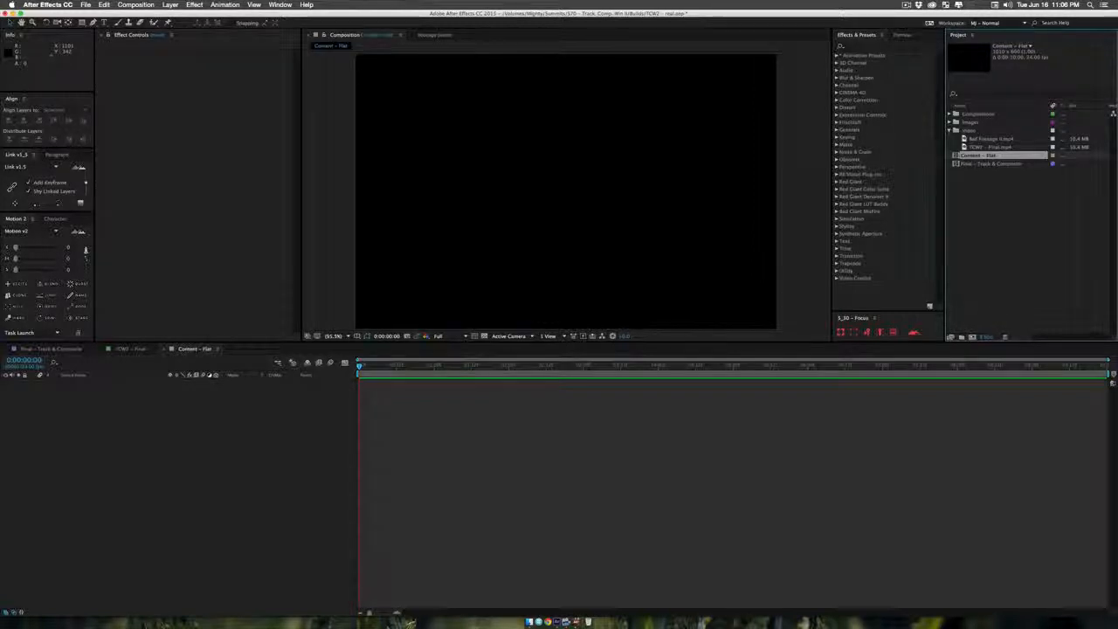
{"action": "key", "text": "super+s"}
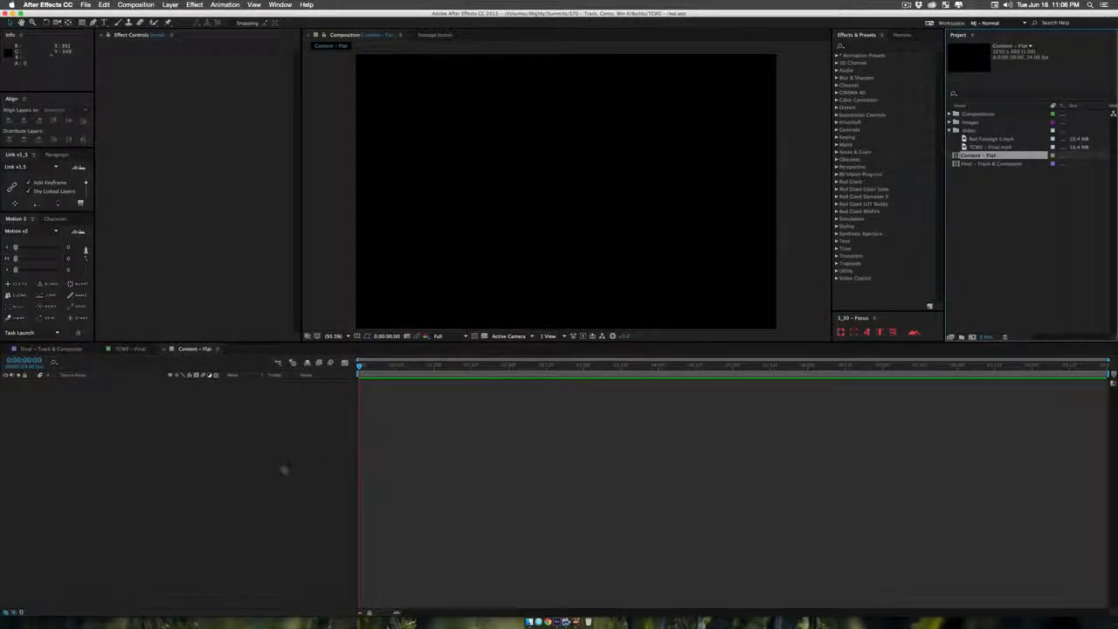
Step: Add a full-size pure red (FF0000) solid to the Content - Flat composition
{"action": "left_click", "coordinate": [250, 487]}
{"action": "key", "text": "super+y"}
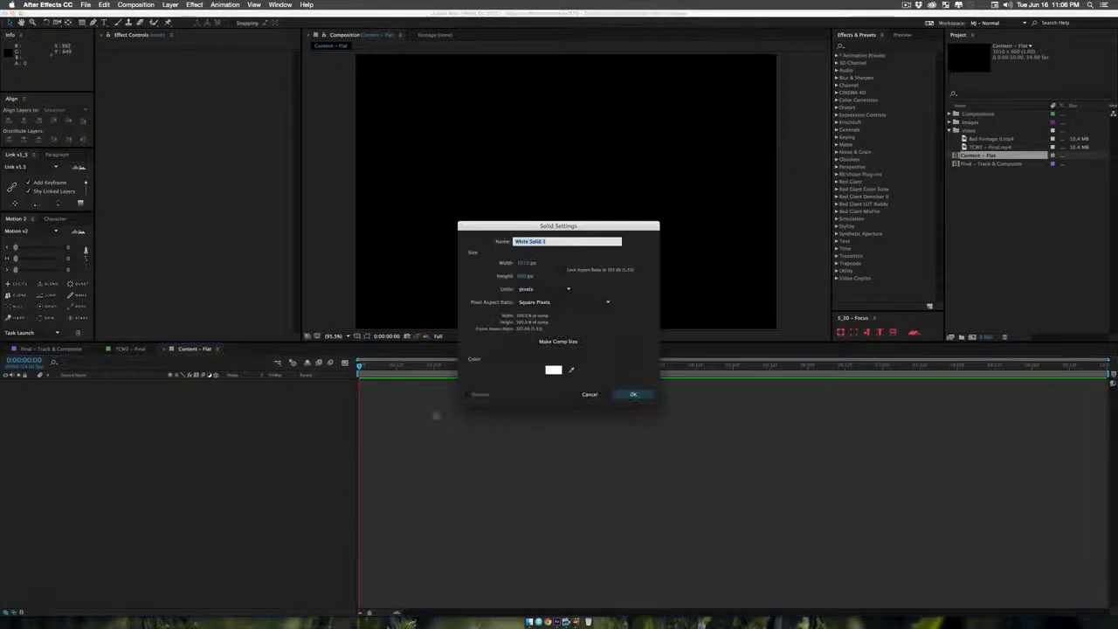
{"action": "left_click", "coordinate": [557, 370]}
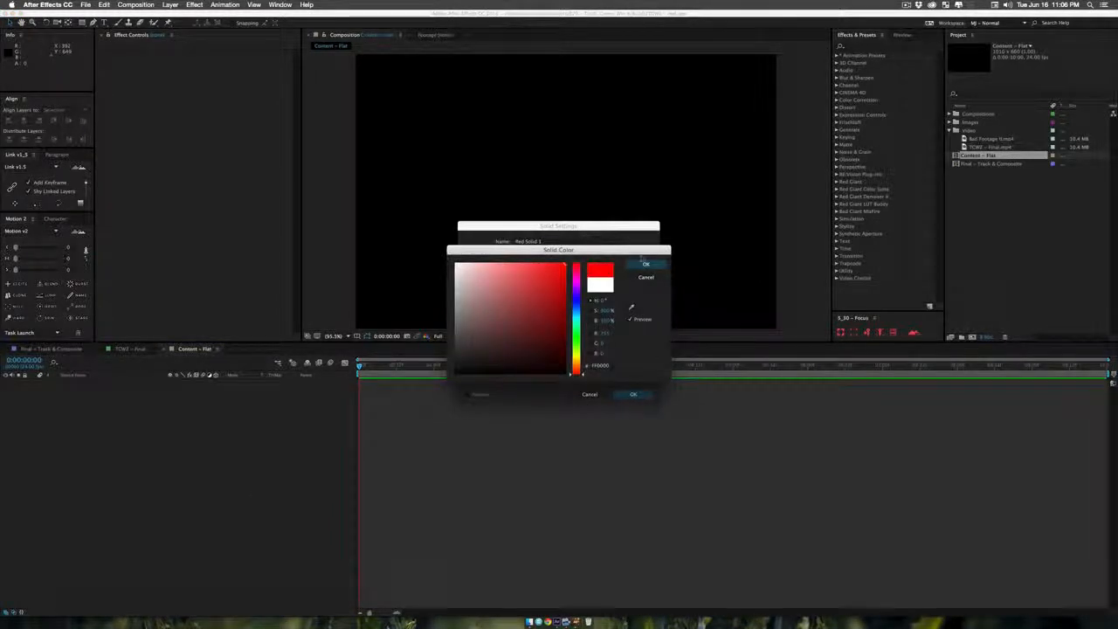
{"action": "left_click", "coordinate": [645, 264]}
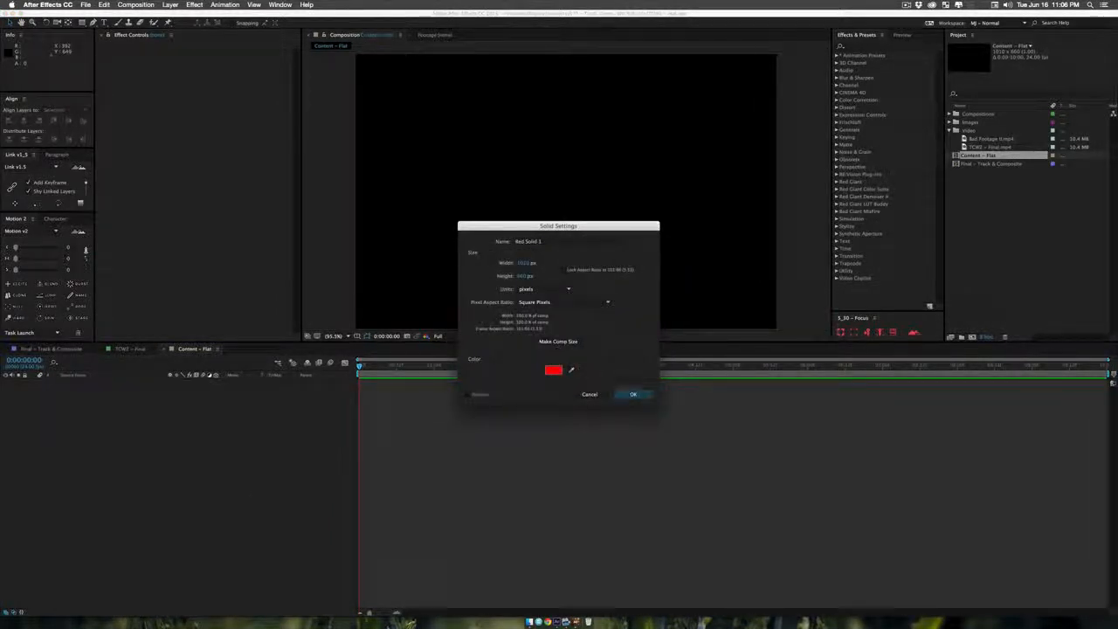
{"action": "left_click", "coordinate": [633, 394]}
{"action": "left_click", "coordinate": [286, 466]}
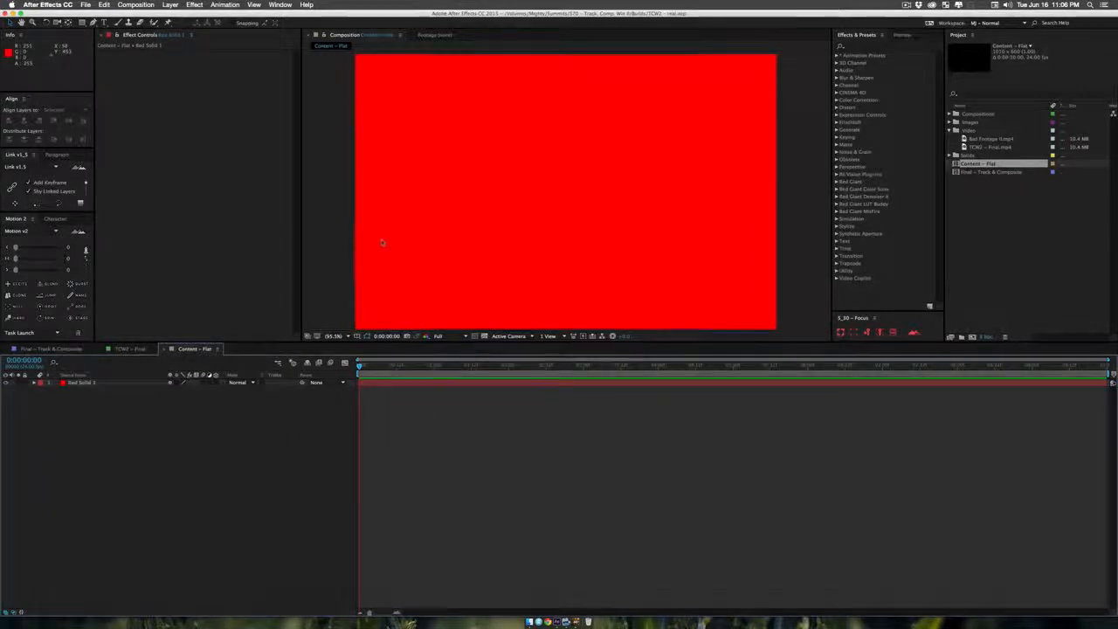
Step: Close the TCW2 - Final composition's timeline, keeping Final - Track & Composite and Content - Flat open
{"action": "left_click", "coordinate": [73, 349]}
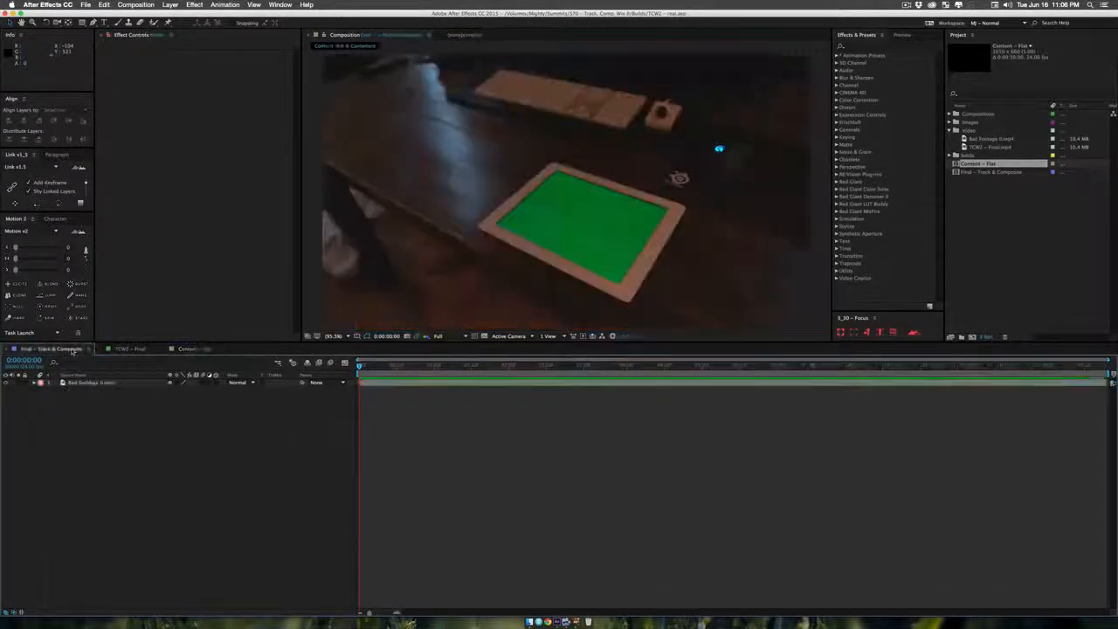
{"action": "left_click", "coordinate": [126, 350]}
{"action": "left_click", "coordinate": [101, 349]}
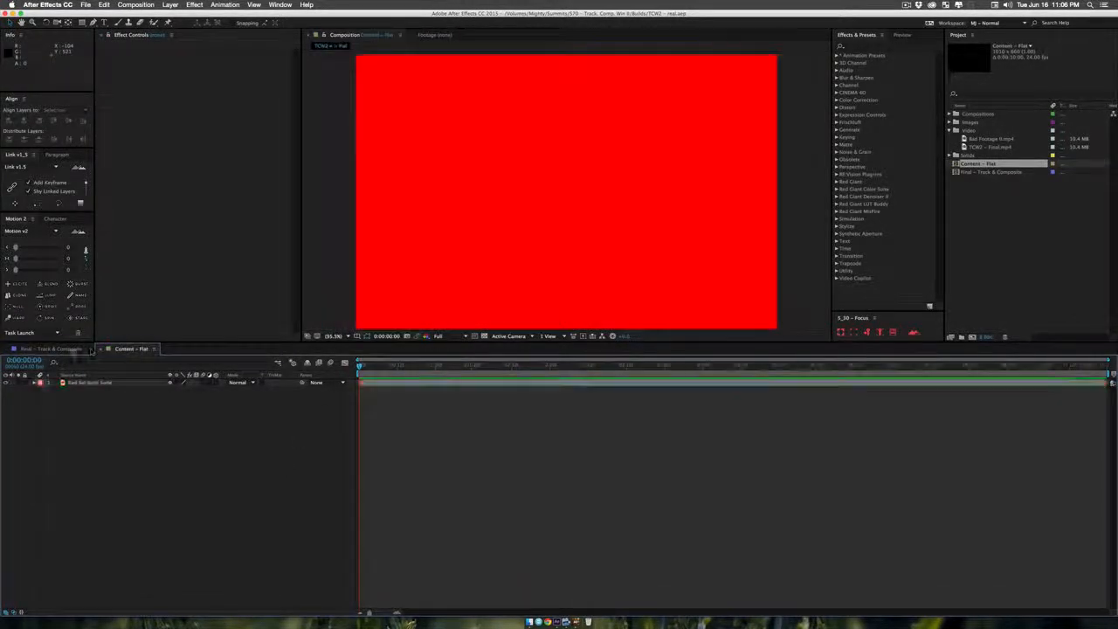
Step: Place Content - Flat above the Bad Footage II layer in Final - Track & Composite and move it over the tablet
{"action": "left_click", "coordinate": [73, 350]}
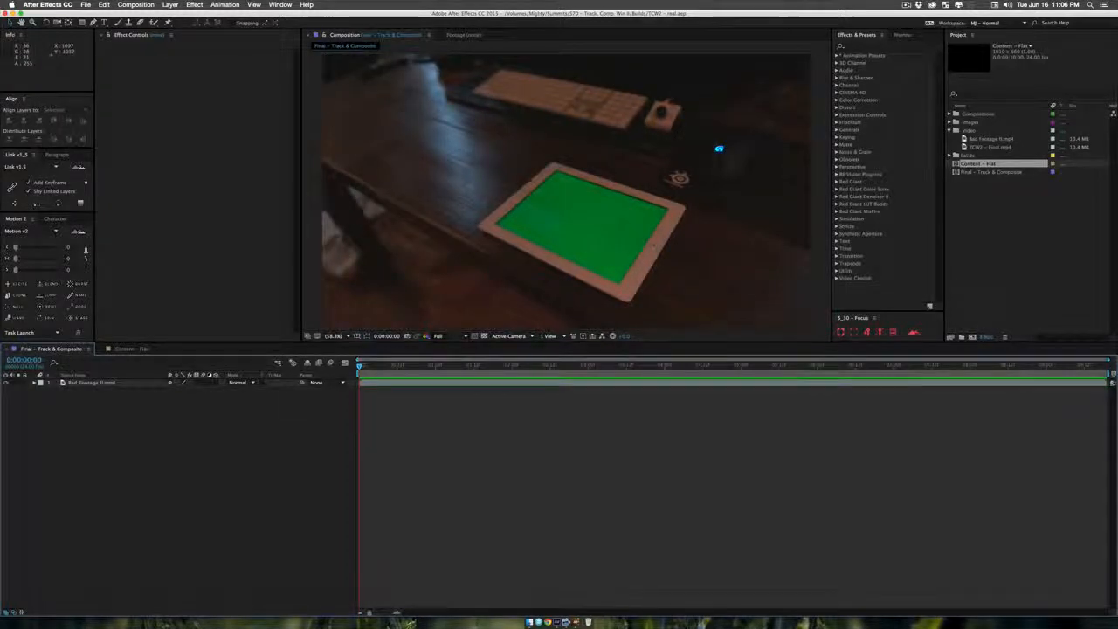
{"action": "left_click_drag", "start_coordinate": [1005, 162], "coordinate": [79, 382]}
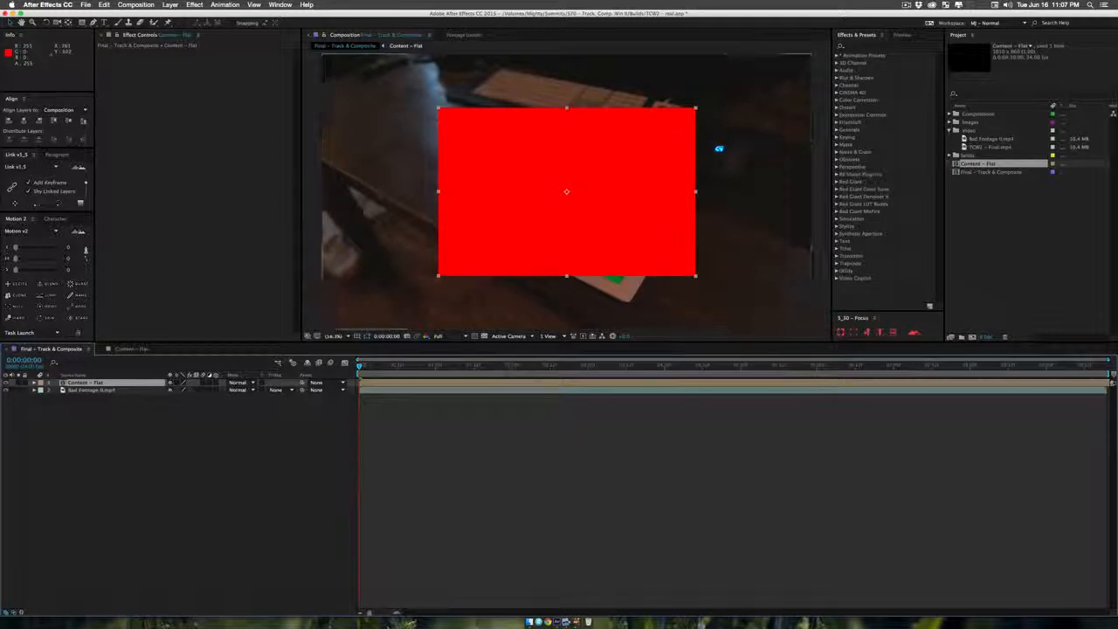
{"action": "left_click_drag", "start_coordinate": [576, 233], "coordinate": [595, 263]}
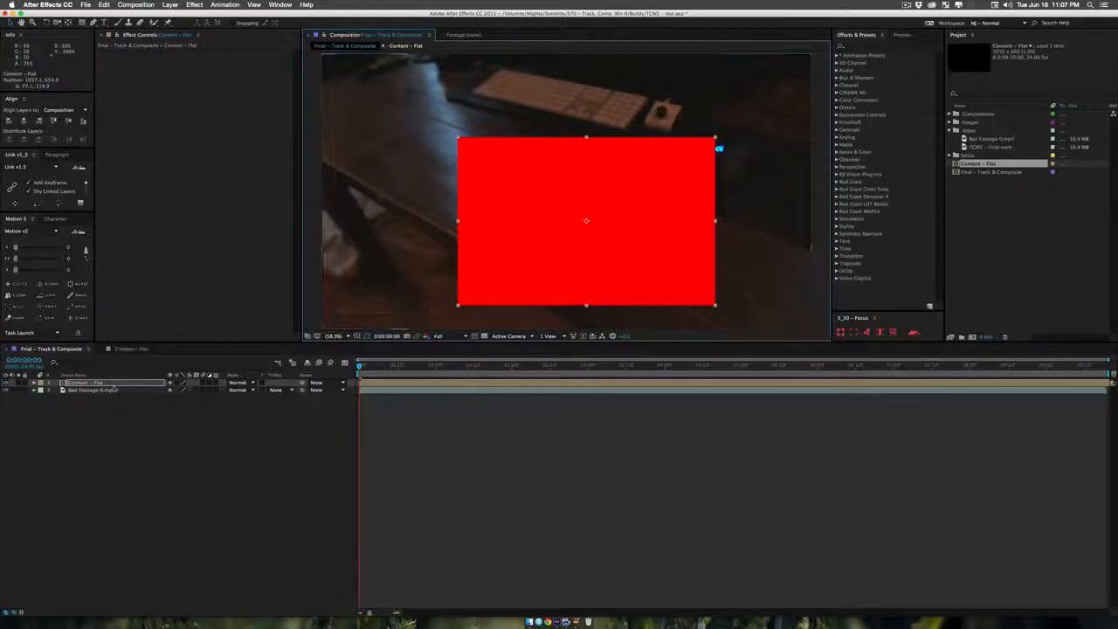
Step: Find the Corner Pin distort effect and apply it to the Content - Flat layer
{"action": "left_click", "coordinate": [874, 46]}
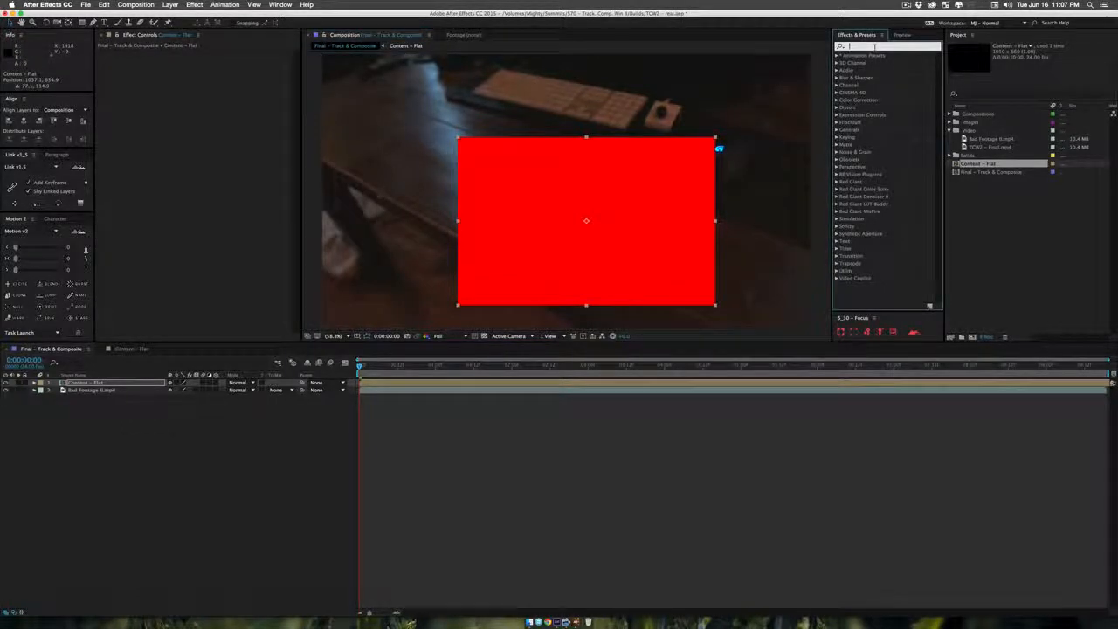
{"action": "type", "text": "corner"}
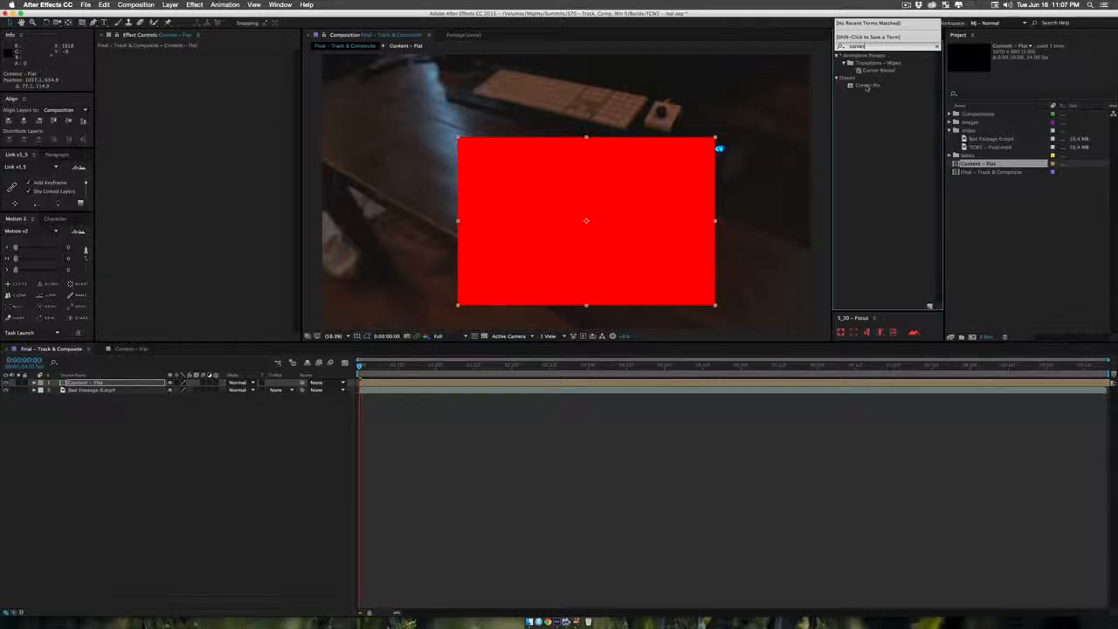
{"action": "left_click_drag", "start_coordinate": [866, 85], "coordinate": [83, 383]}
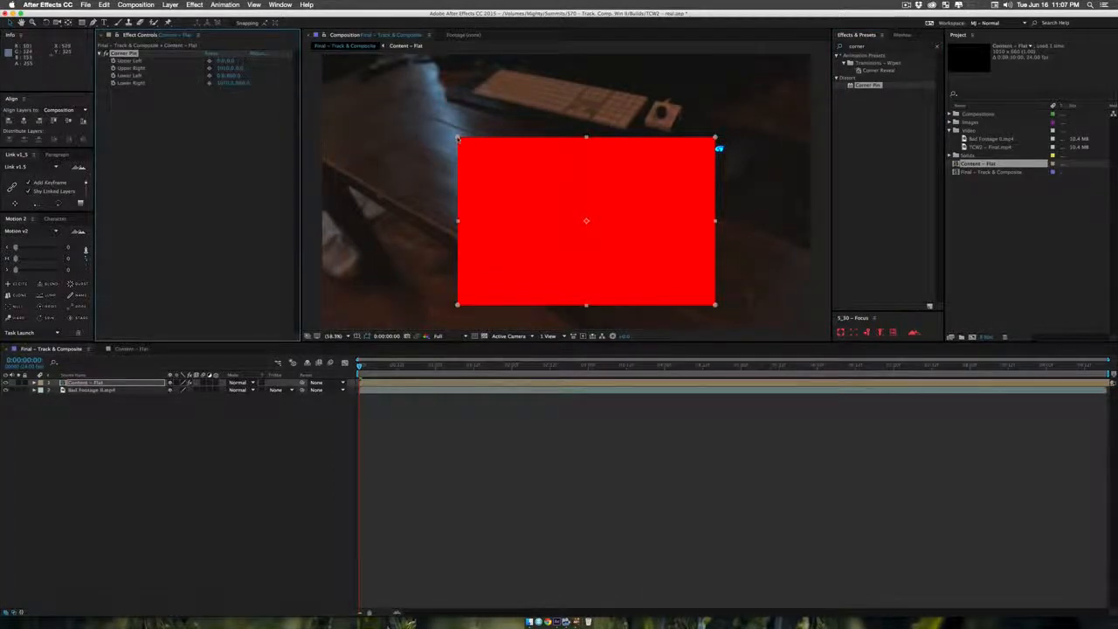
Step: Move the four Corner Pin points of Content - Flat onto the corners of the tablet's green screen
{"action": "mouse_move", "coordinate": [457, 137]}
{"action": "left_mouse_down"}
{"action": "mouse_move", "coordinate": [566, 194]}
{"action": "mouse_move", "coordinate": [489, 143]}
{"action": "mouse_move", "coordinate": [458, 137]}
{"action": "left_mouse_up"}
{"action": "left_click", "coordinate": [126, 54]}
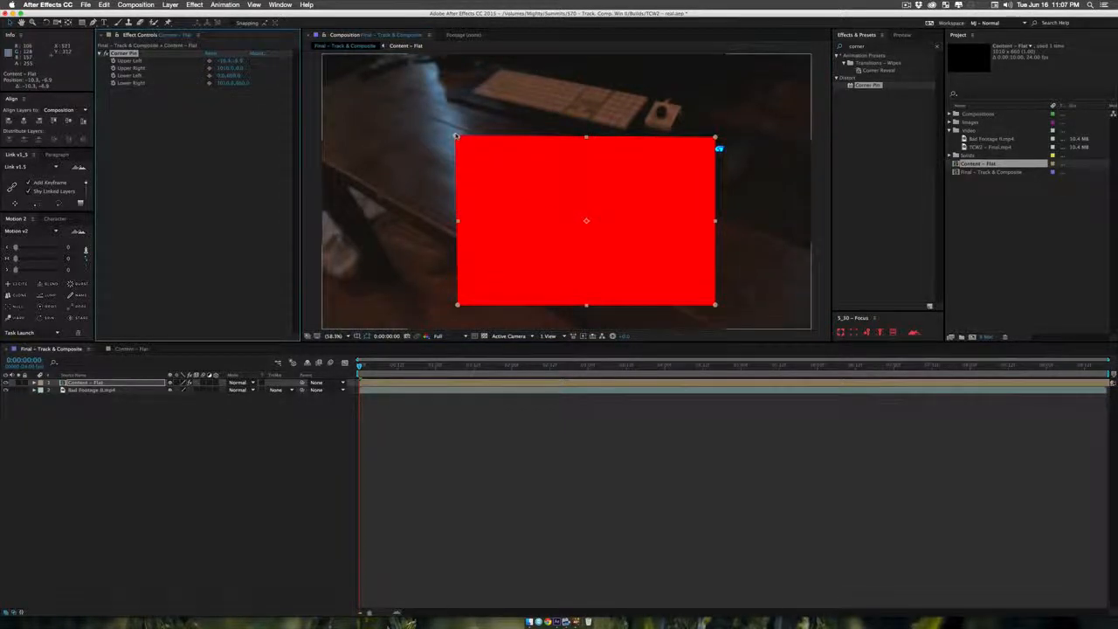
{"action": "left_click_drag", "start_coordinate": [457, 137], "coordinate": [552, 168]}
{"action": "left_click_drag", "start_coordinate": [460, 305], "coordinate": [493, 226]}
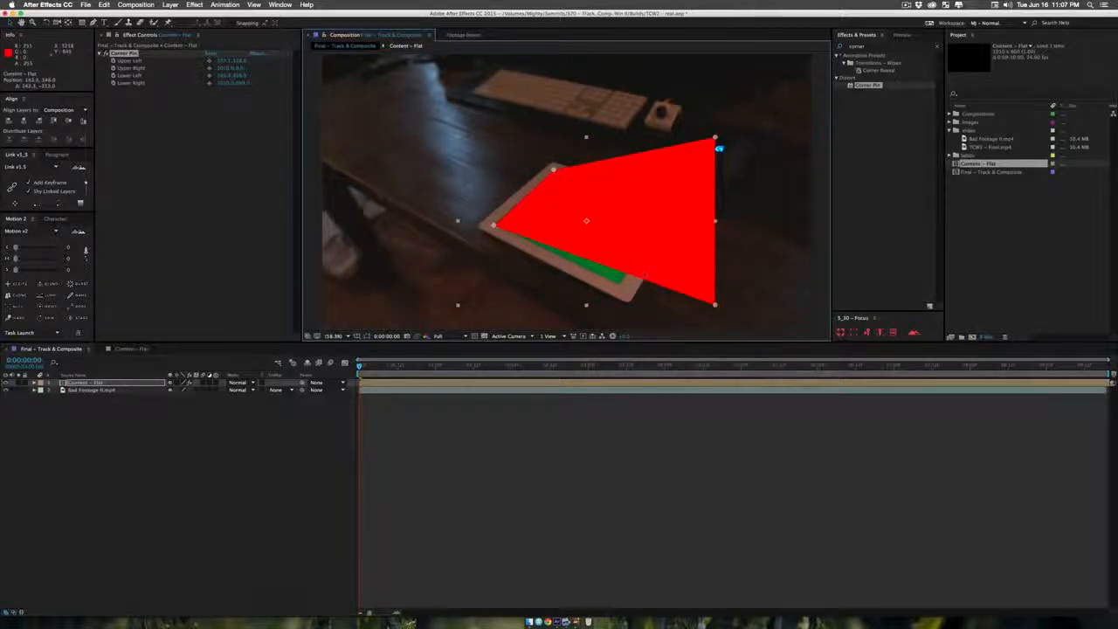
{"action": "left_click_drag", "start_coordinate": [713, 307], "coordinate": [617, 286]}
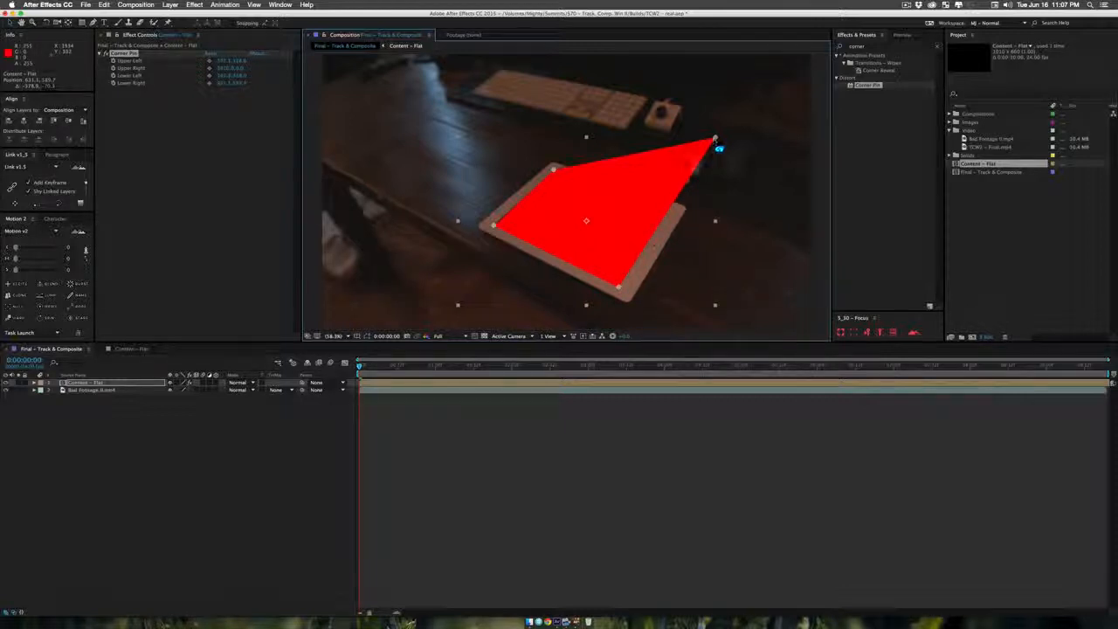
{"action": "left_click_drag", "start_coordinate": [714, 137], "coordinate": [679, 178]}
{"action": "left_click_drag", "start_coordinate": [661, 217], "coordinate": [669, 208]}
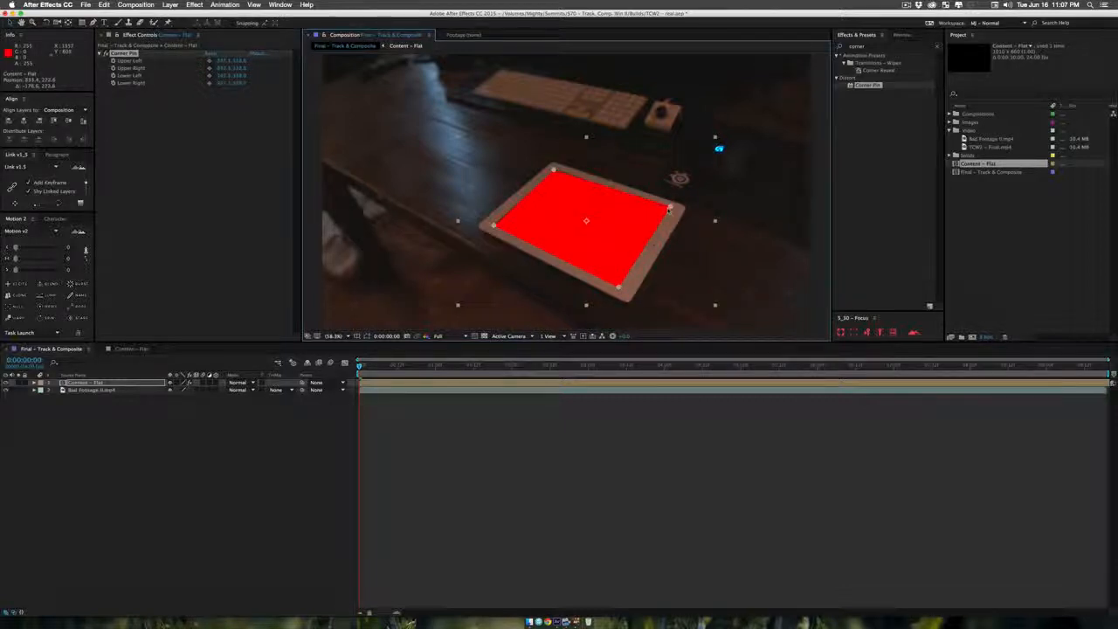
Step: Pre-compose the Content - Flat layer as Content - Perspective, moving all attributes and adjusting the duration to the layer's time span
{"action": "left_click", "coordinate": [87, 382]}
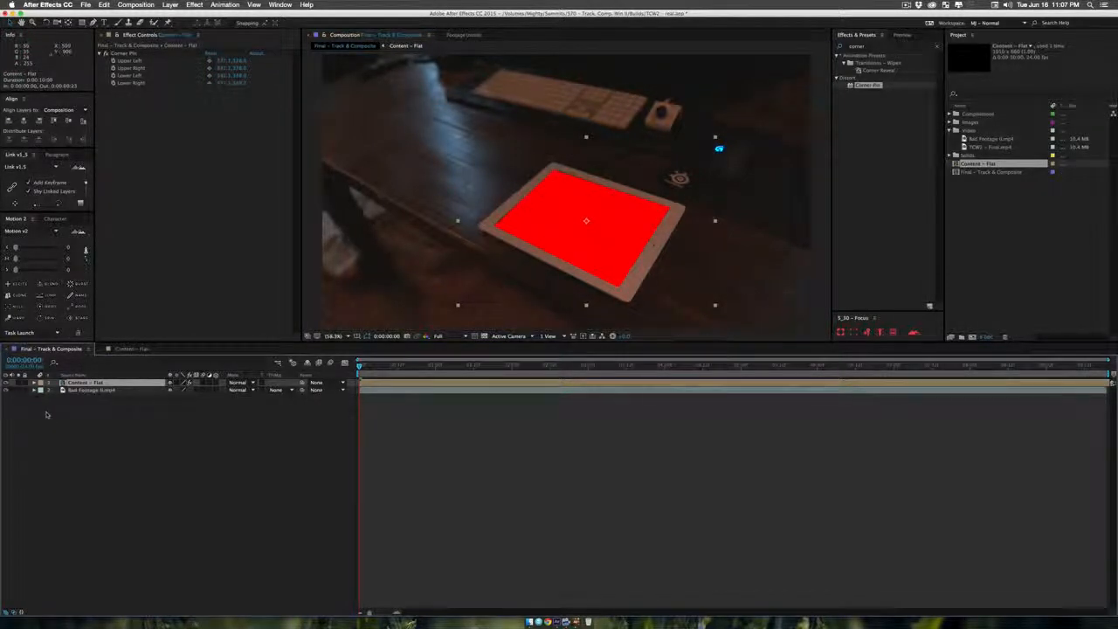
{"action": "key", "text": "super+shift+c"}
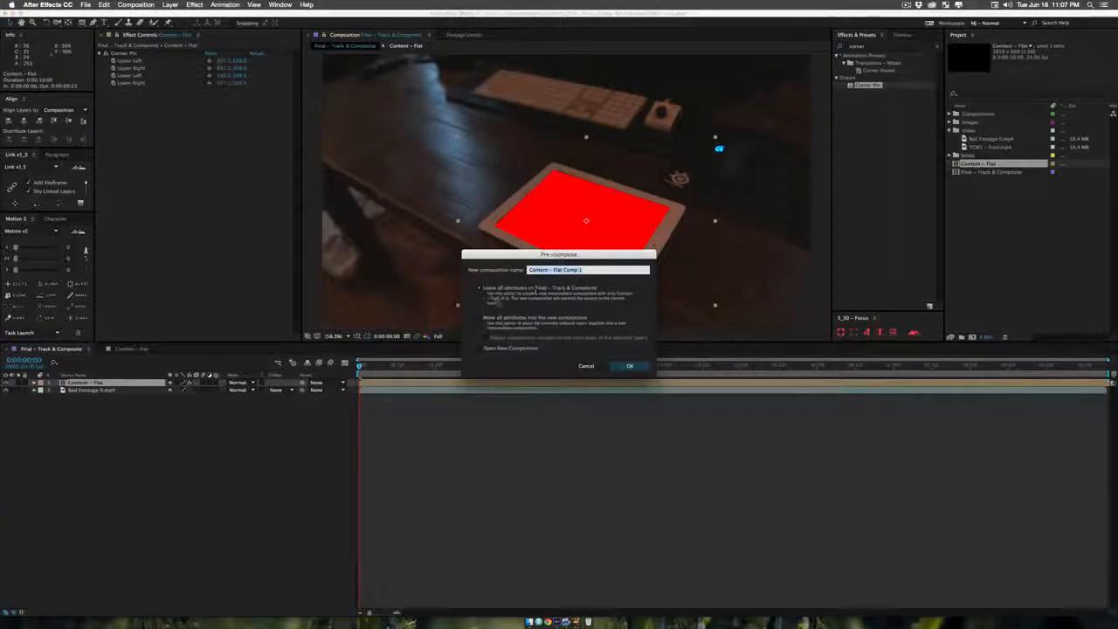
{"action": "left_click", "coordinate": [482, 318]}
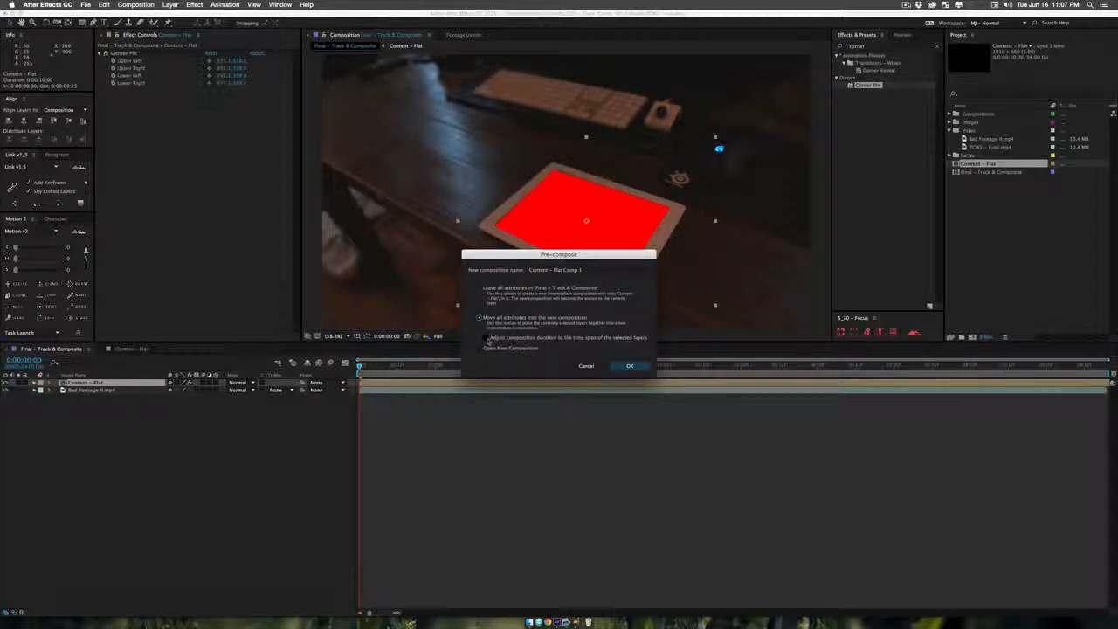
{"action": "left_click", "coordinate": [487, 338]}
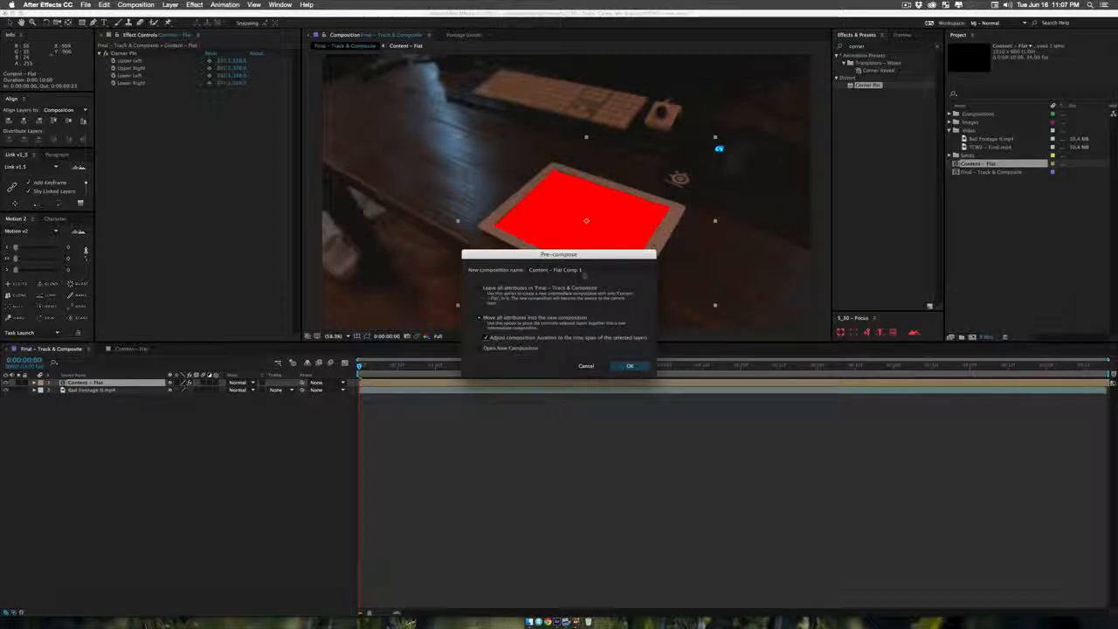
{"action": "left_click_drag", "start_coordinate": [554, 271], "coordinate": [604, 271]}
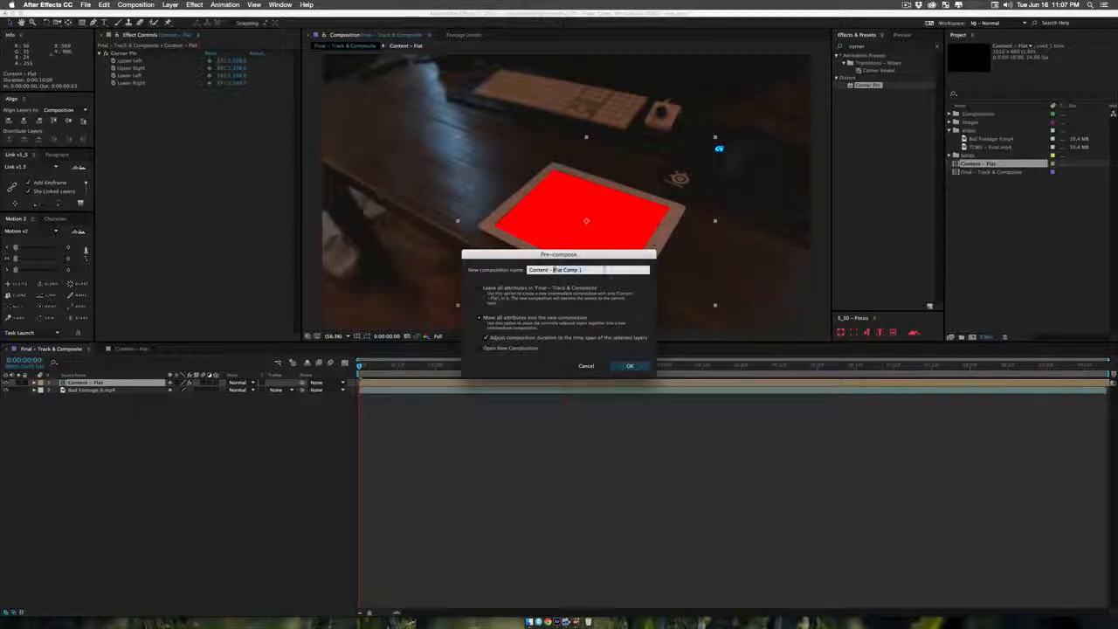
{"action": "type", "text": "Perspective"}
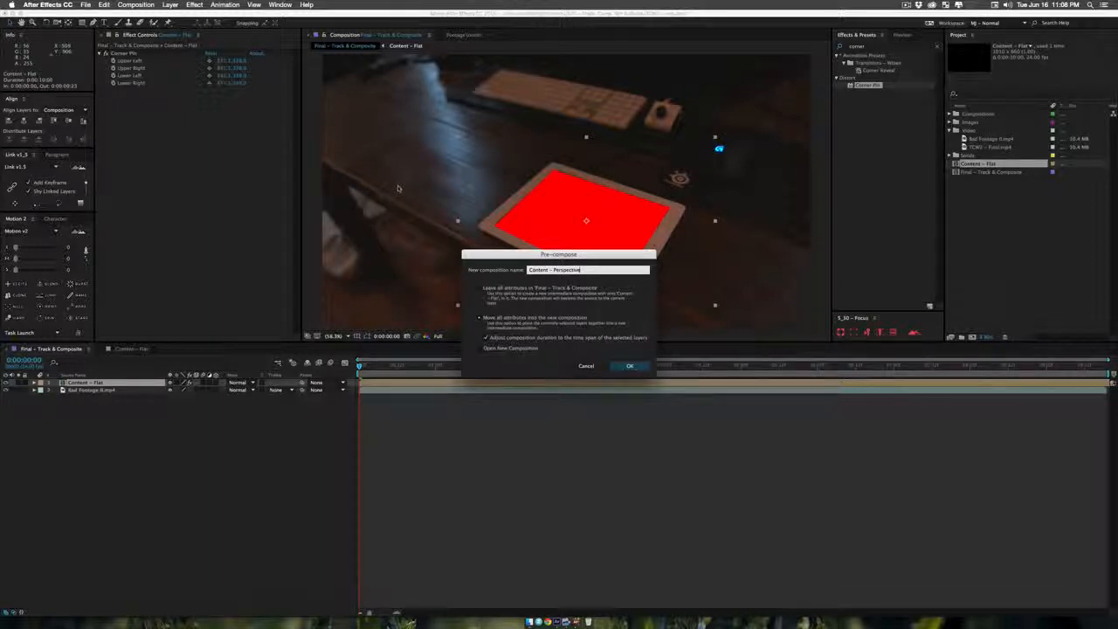
{"action": "left_click", "coordinate": [628, 365]}
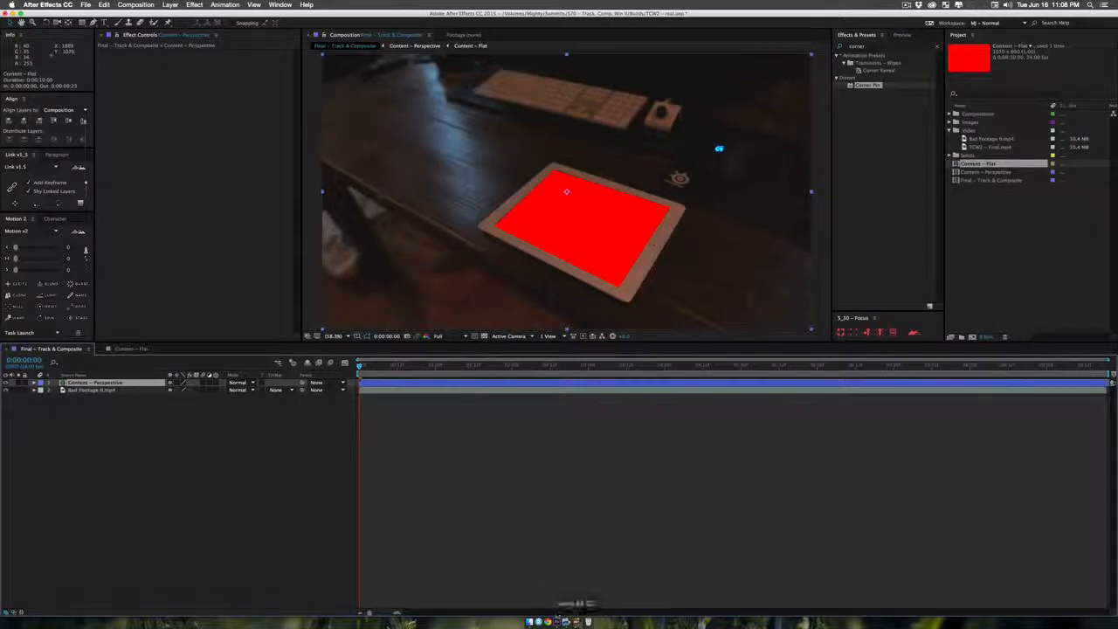
Step: View the tracked footage in mocha AE, return to After Effects, and preview the red content against the moving tablet
{"action": "left_click", "coordinate": [576, 621]}
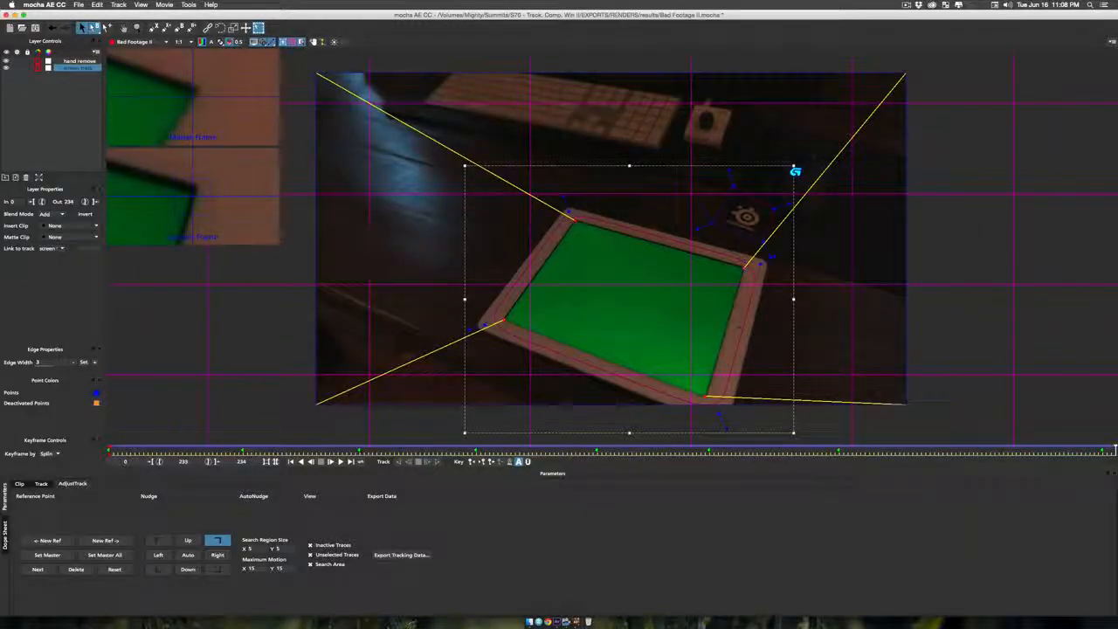
{"action": "left_click", "coordinate": [562, 621]}
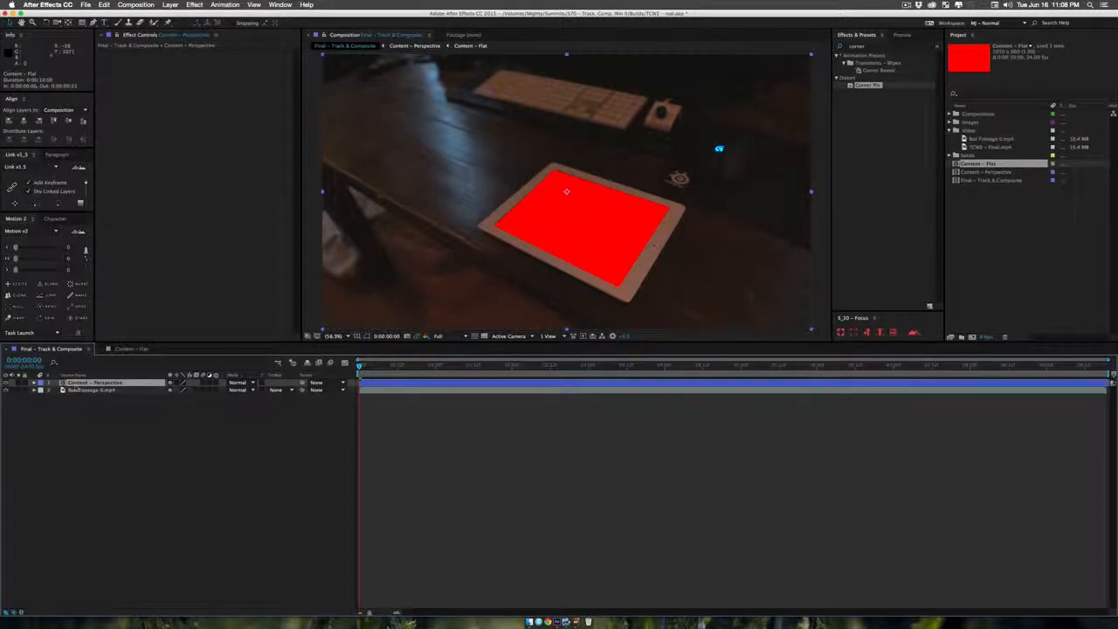
{"action": "key", "text": "space"}
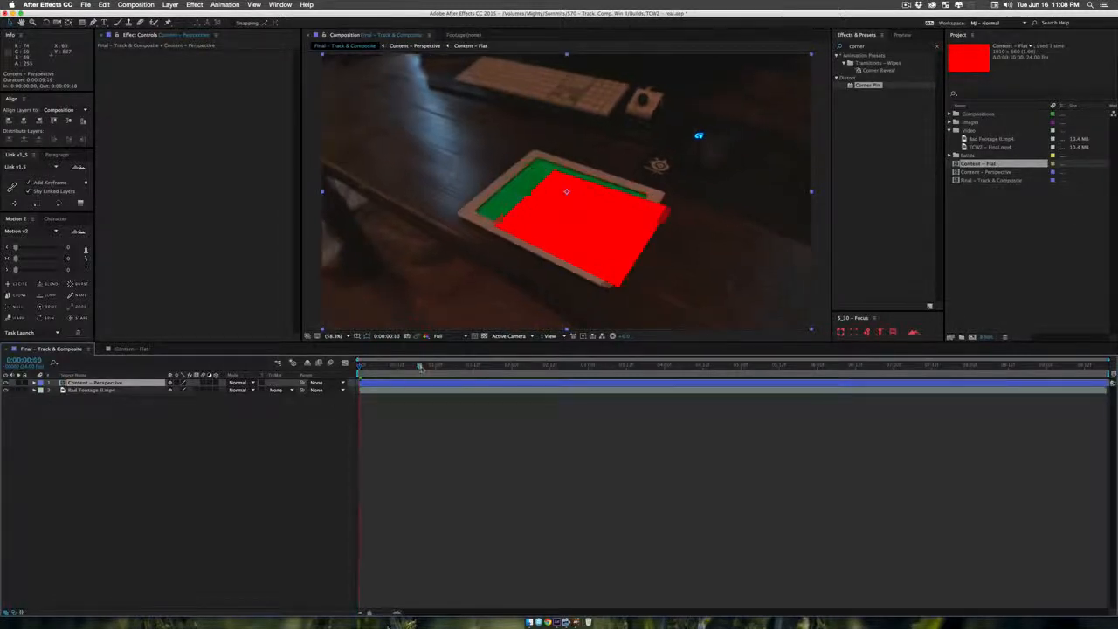
Step: Paste the copied mocha tracking keyframes onto the Content - Perspective layer at the first frame and check its keyframed properties
{"action": "left_click_drag", "start_coordinate": [38, 365], "coordinate": [21, 365]}
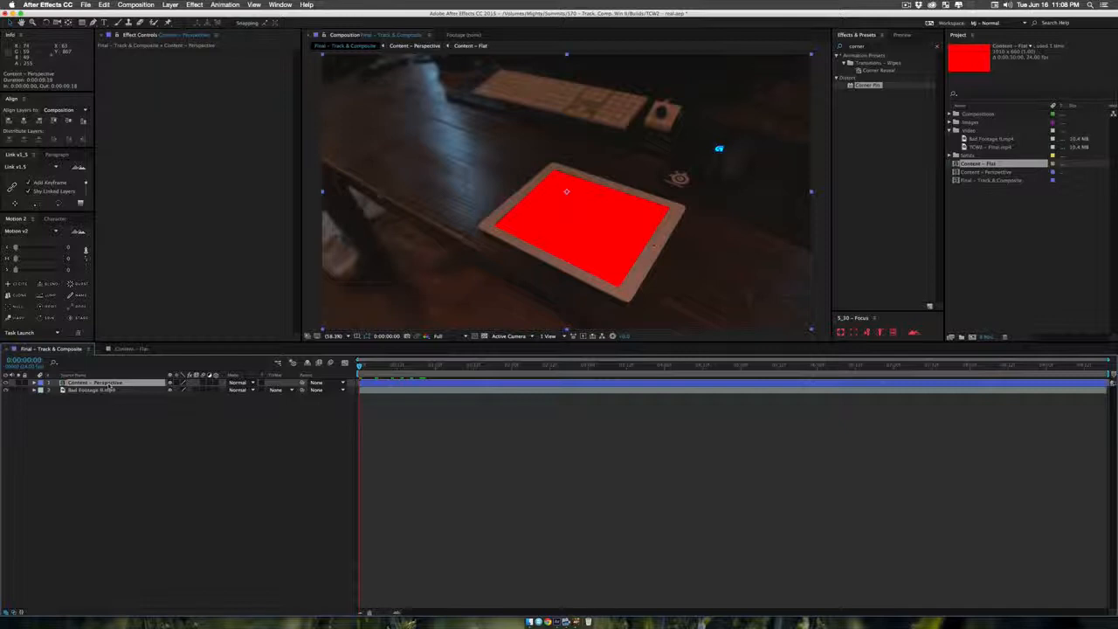
{"action": "key", "text": "super+v"}
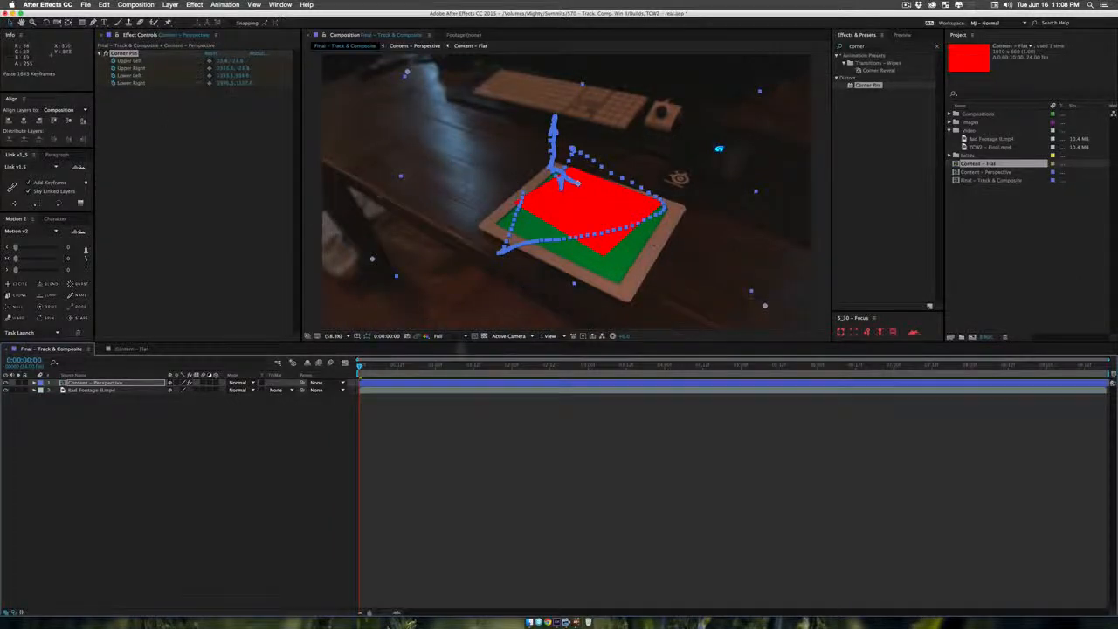
{"action": "key", "text": "u"}
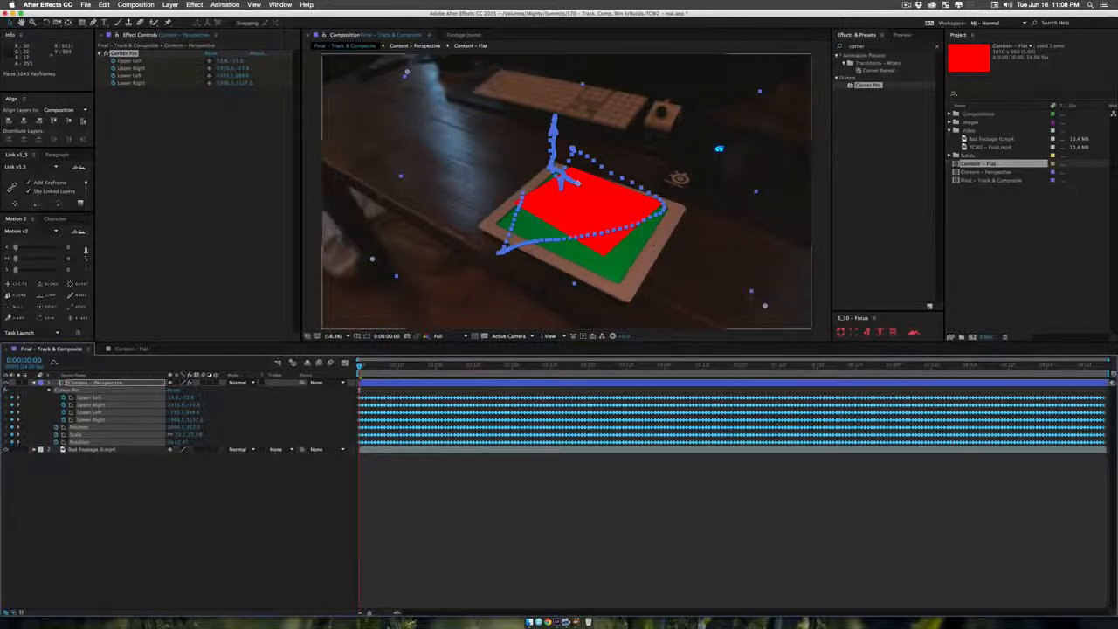
{"action": "key", "text": "u"}
{"action": "left_click", "coordinate": [110, 440]}
{"action": "left_click", "coordinate": [94, 387]}
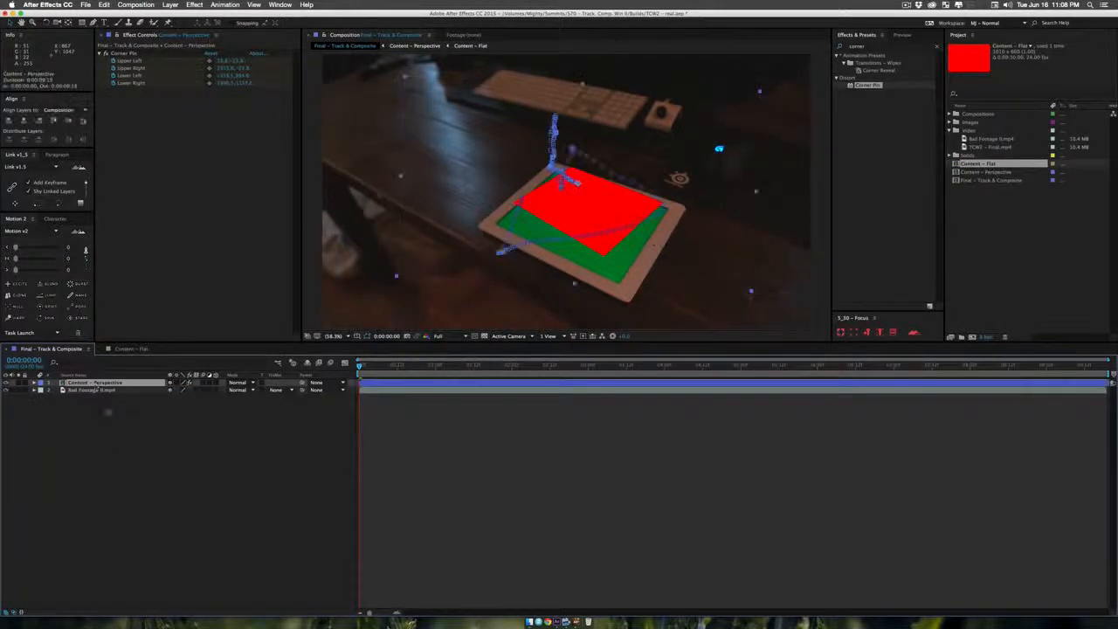
{"action": "left_click", "coordinate": [147, 470]}
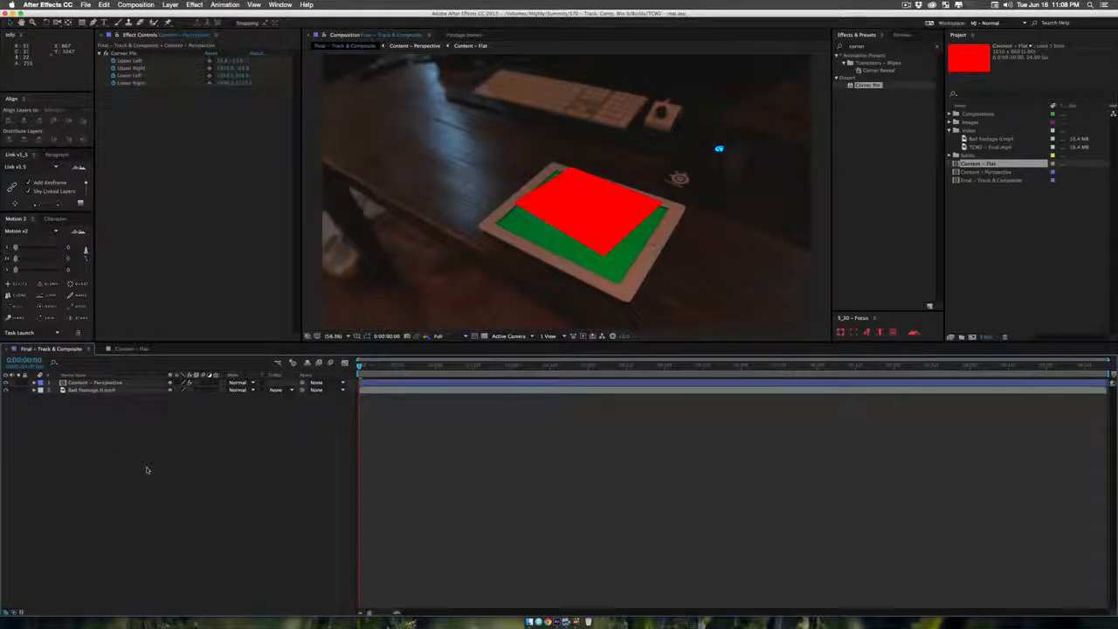
Step: Set the Content - Perspective layer's blending mode to Classic Color Dodge and keep that layer selected
{"action": "left_click", "coordinate": [101, 383]}
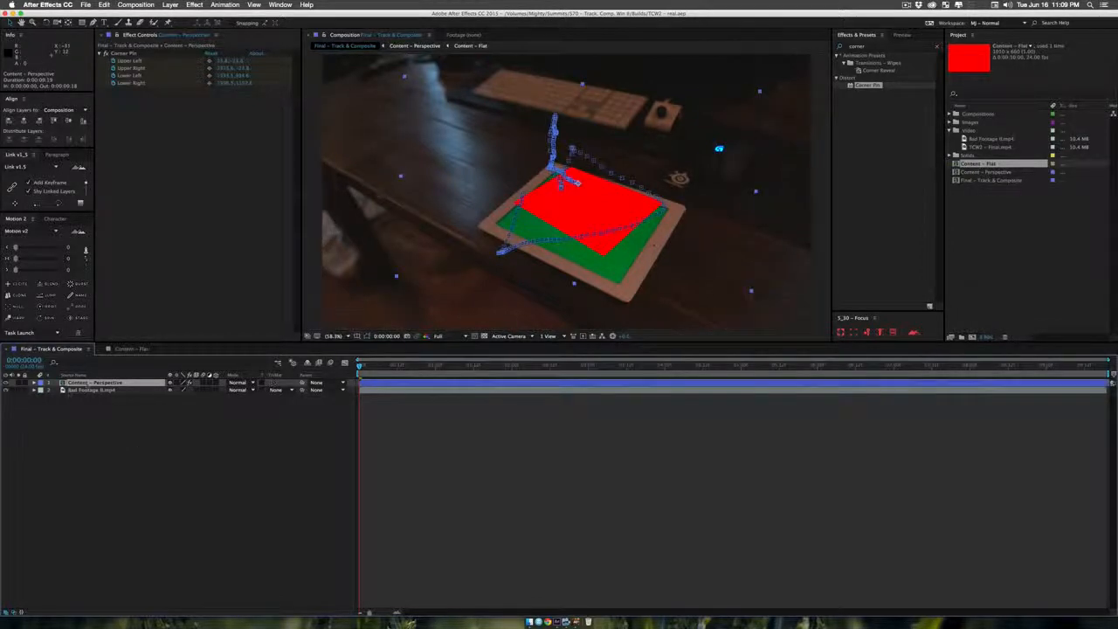
{"action": "left_click", "coordinate": [237, 382]}
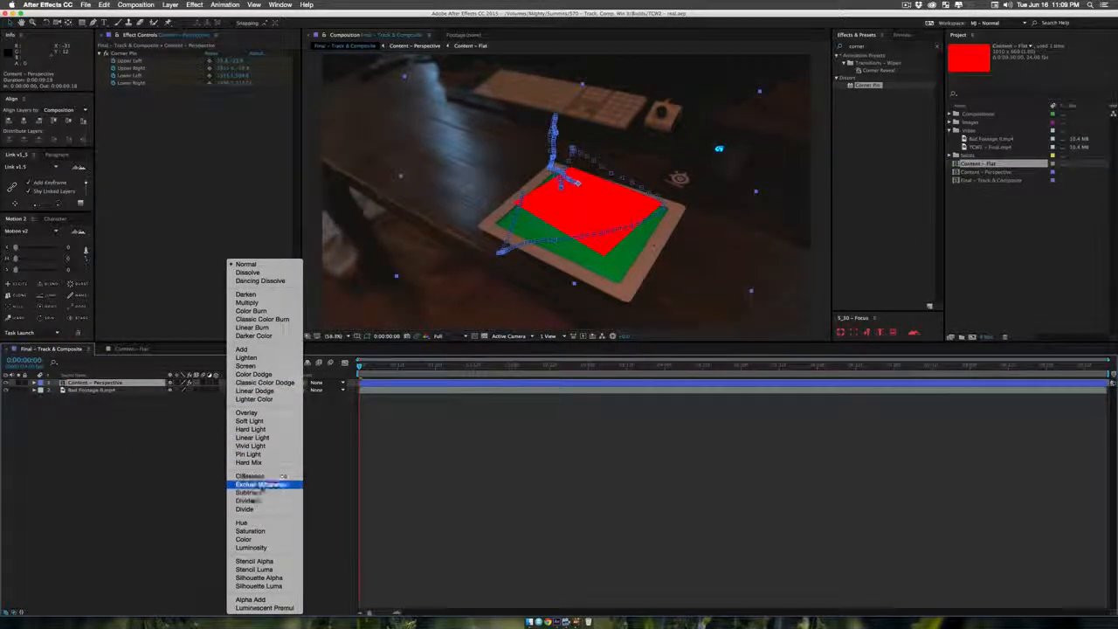
{"action": "left_click", "coordinate": [262, 483]}
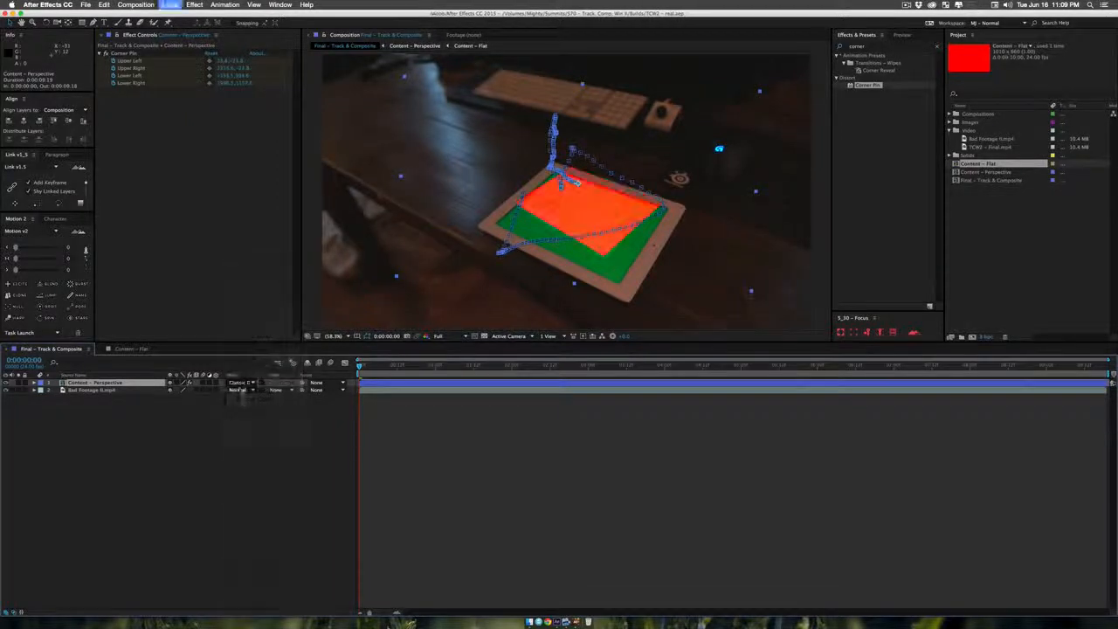
{"action": "left_click", "coordinate": [123, 390]}
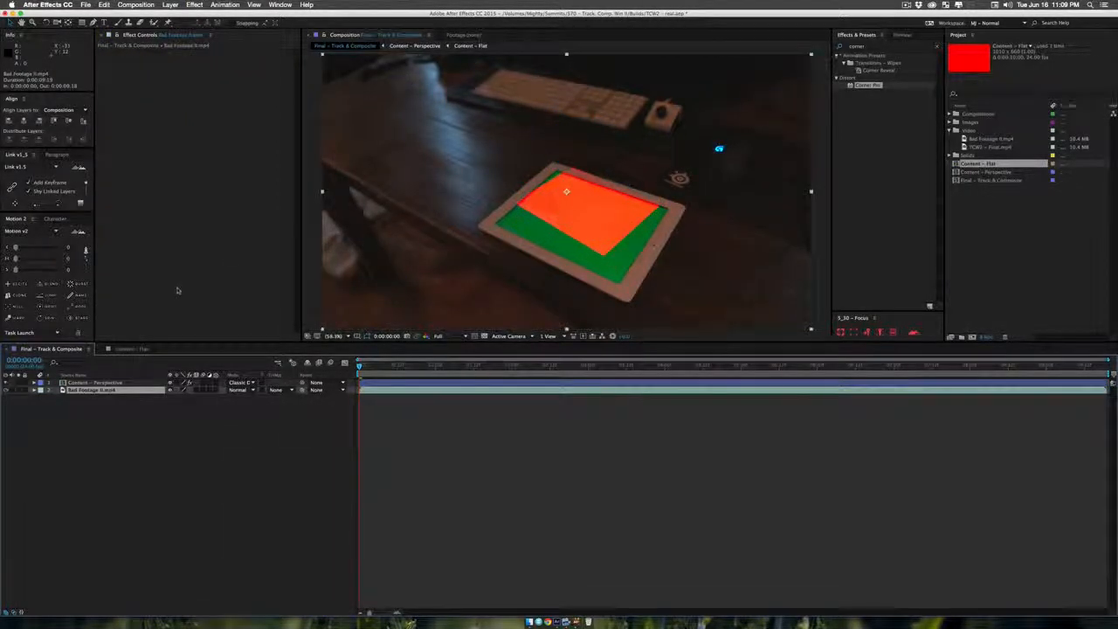
{"action": "key", "text": "super+Up"}
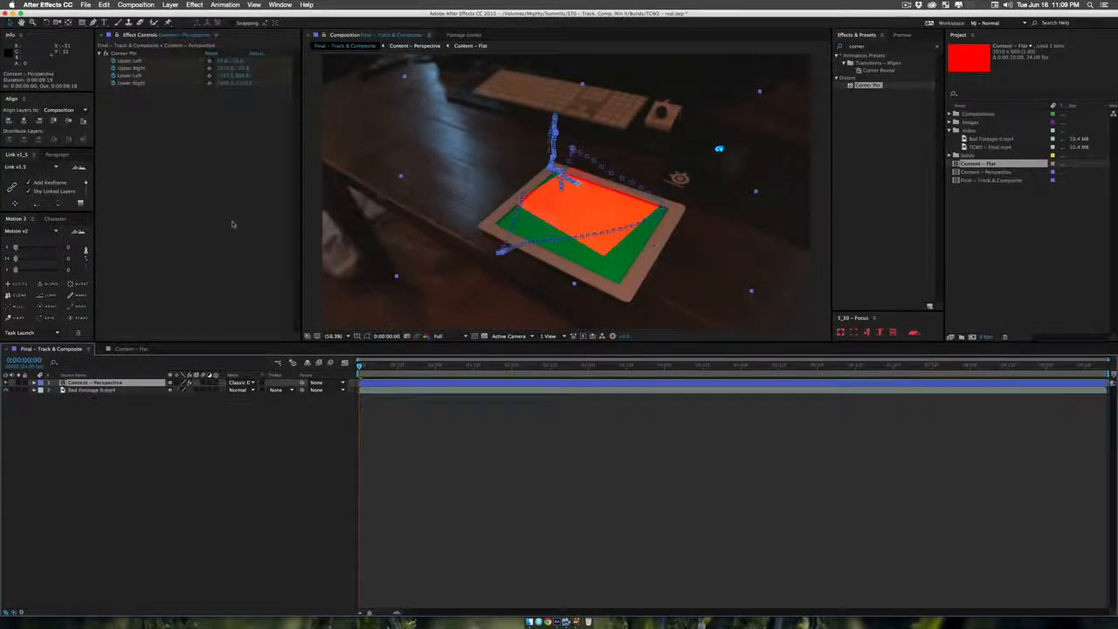
Step: Lock the Final - Track & Composite viewer, open Content - Perspective in a second viewer, and select Content - Flat's Corner Pin effect
{"action": "left_click", "coordinate": [325, 36]}
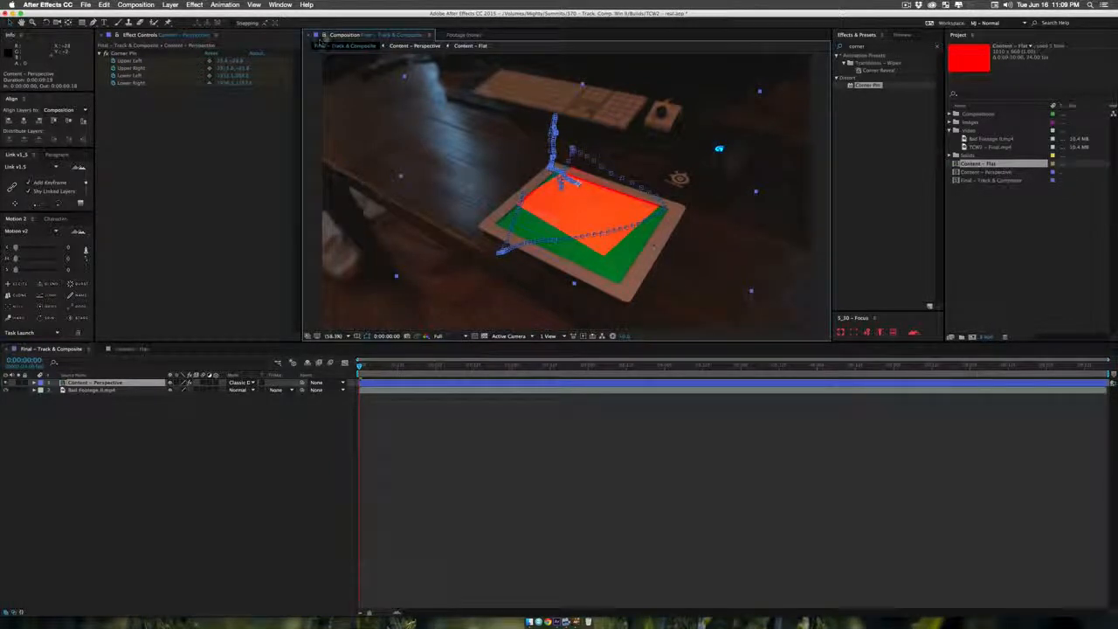
{"action": "left_click", "coordinate": [400, 46]}
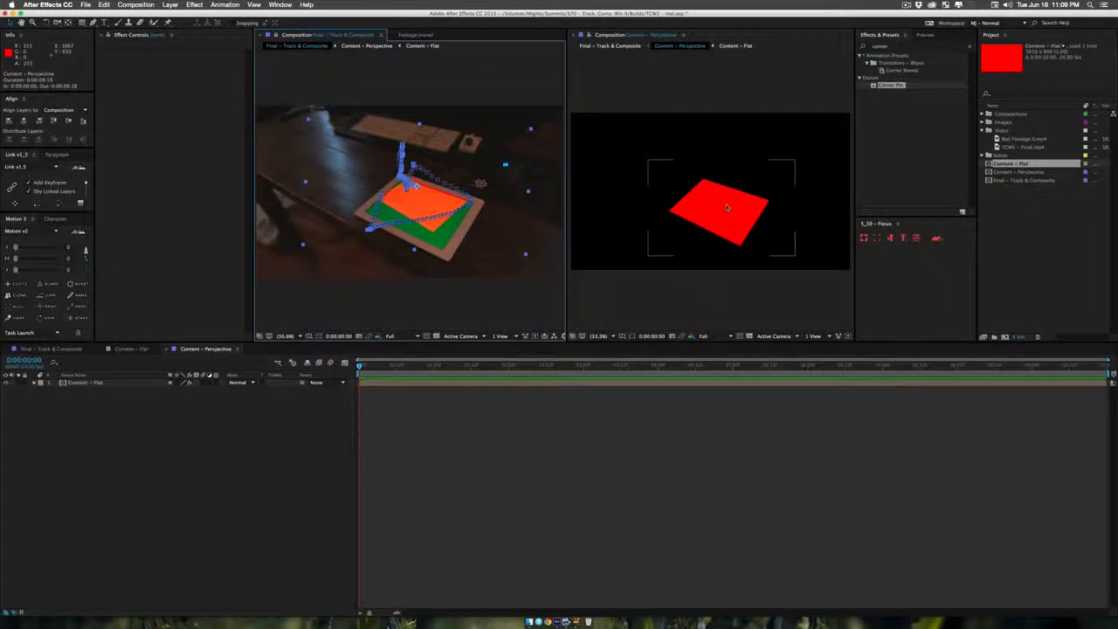
{"action": "left_click", "coordinate": [698, 192]}
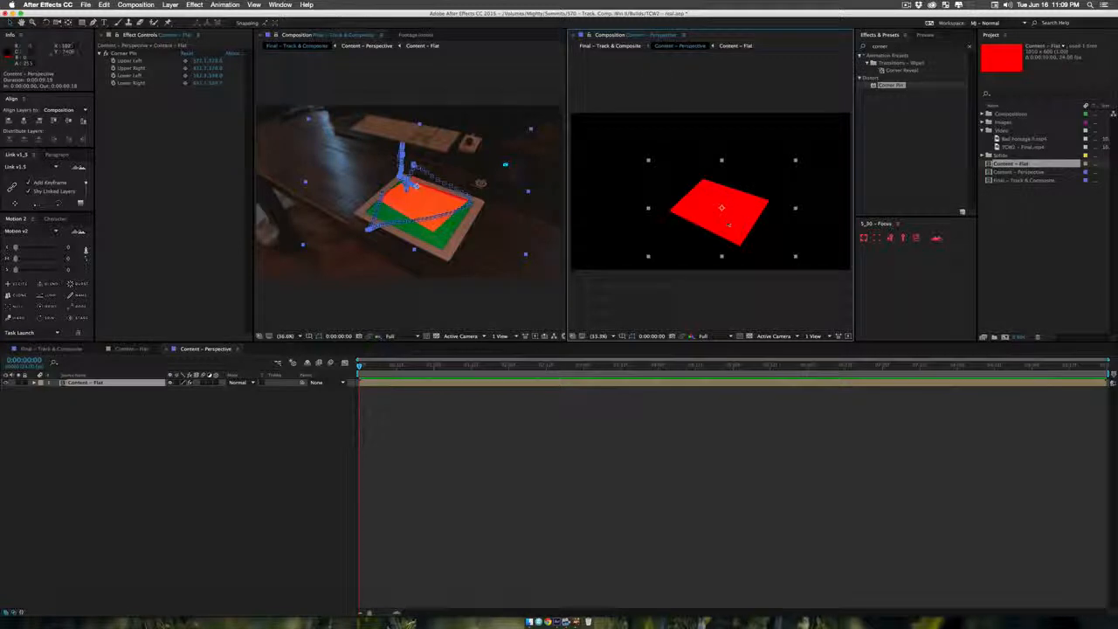
{"action": "left_click", "coordinate": [120, 55]}
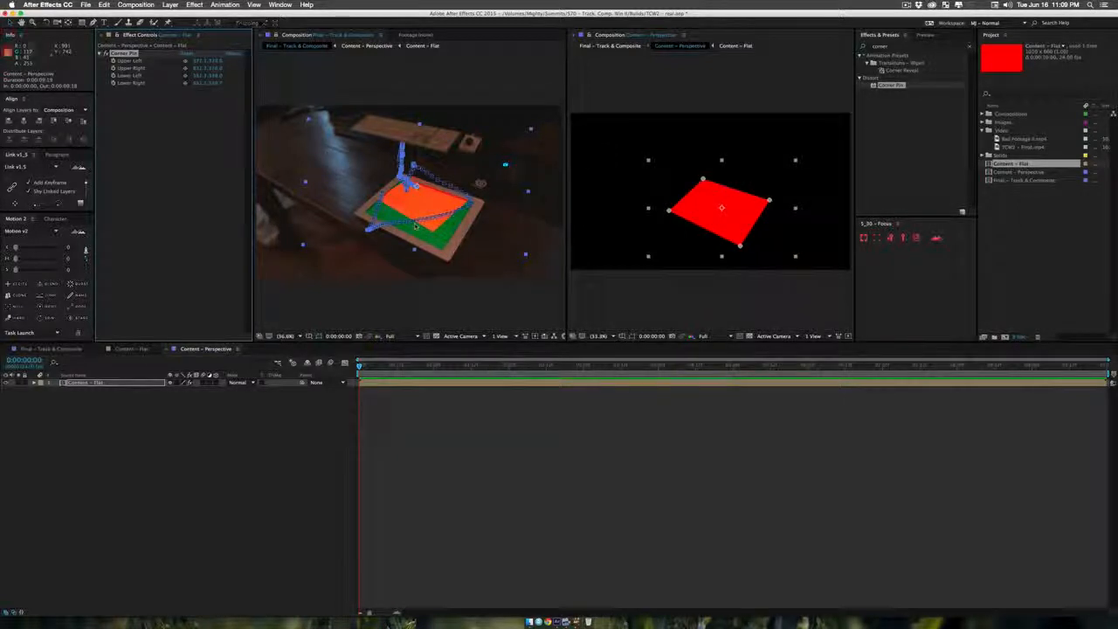
Step: Move Content - Flat's upper left Corner Pin point onto the matching corner of the tablet's green screen
{"action": "scroll", "coordinate": [416, 225], "scroll_direction": "up", "scroll_amount": 3}
{"action": "scroll", "coordinate": [402, 115], "scroll_direction": "up", "scroll_amount": 2}
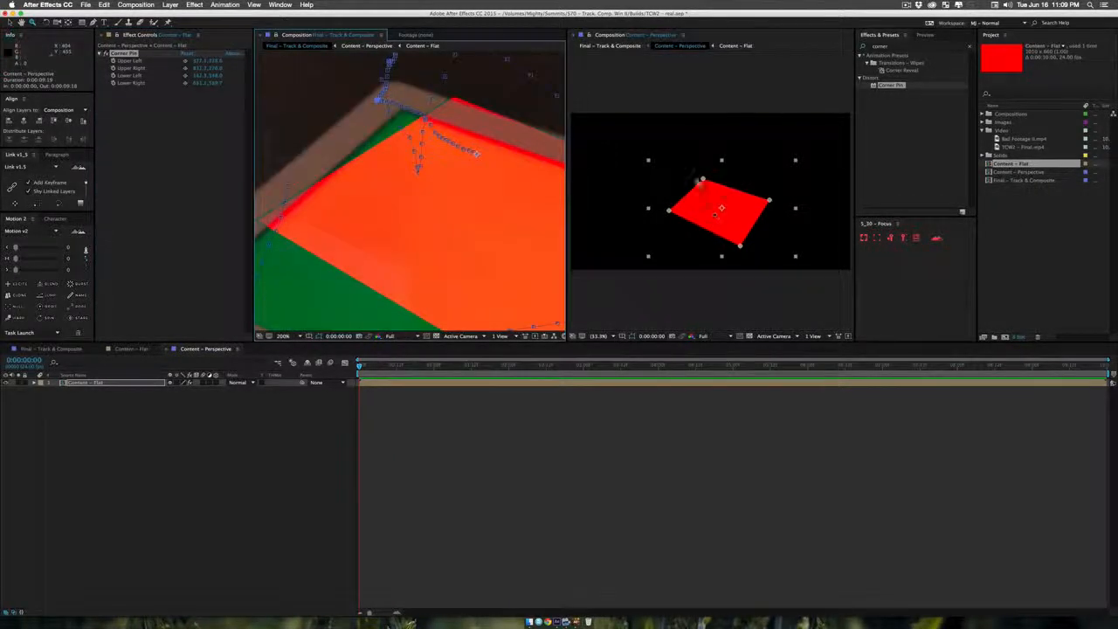
{"action": "scroll", "coordinate": [697, 179], "scroll_direction": "up", "scroll_amount": 5}
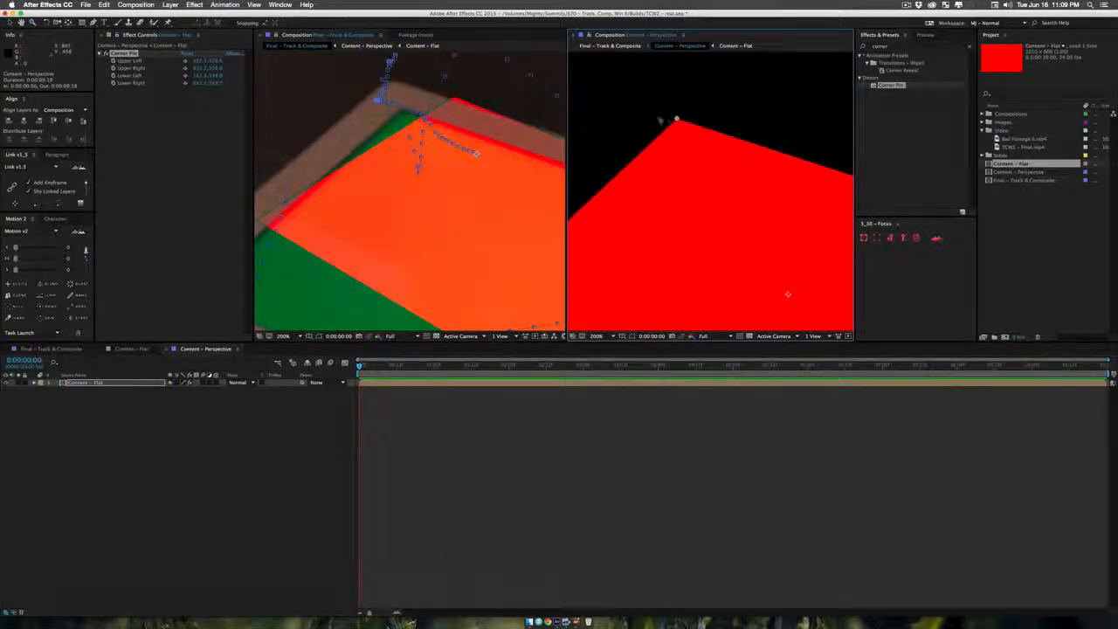
{"action": "left_click_drag", "start_coordinate": [676, 120], "coordinate": [615, 141]}
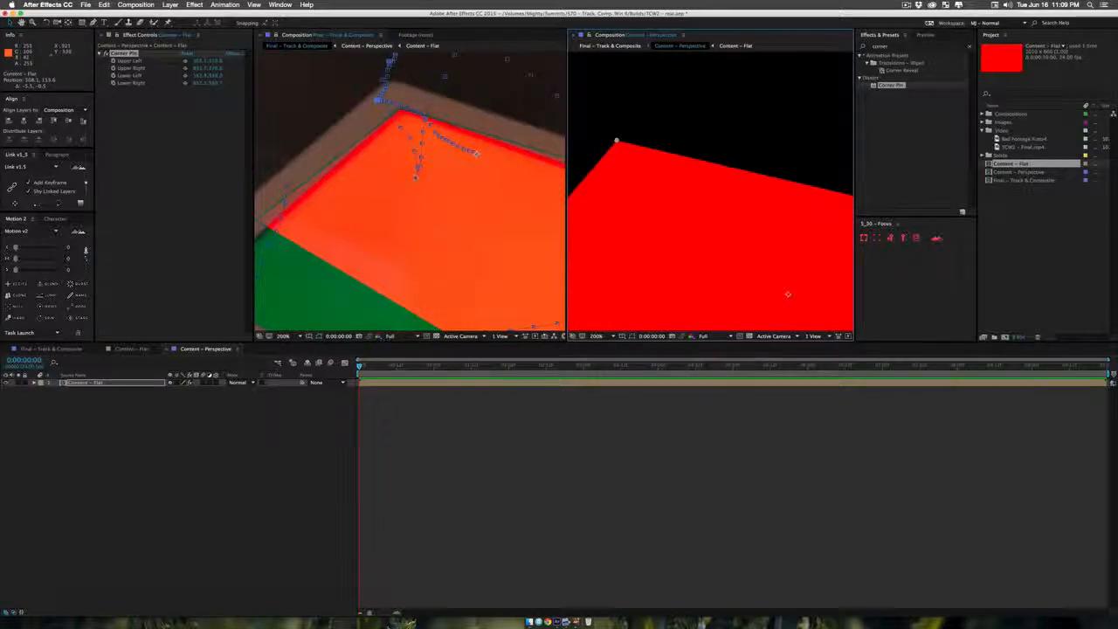
{"action": "left_click_drag", "start_coordinate": [616, 142], "coordinate": [619, 140]}
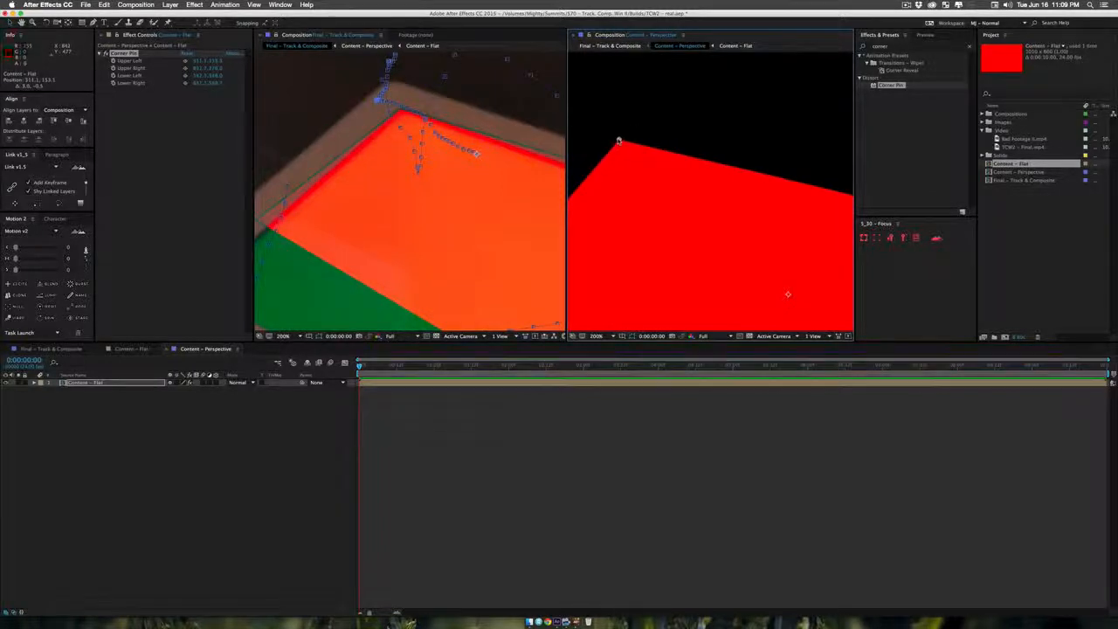
Step: Move Content - Flat's lower left Corner Pin point outward onto the tablet screen's matching corner
{"action": "left_click_drag", "start_coordinate": [360, 287], "coordinate": [510, 149]}
{"action": "left_click_drag", "start_coordinate": [713, 275], "coordinate": [832, 160]}
{"action": "left_click_drag", "start_coordinate": [655, 232], "coordinate": [716, 231]}
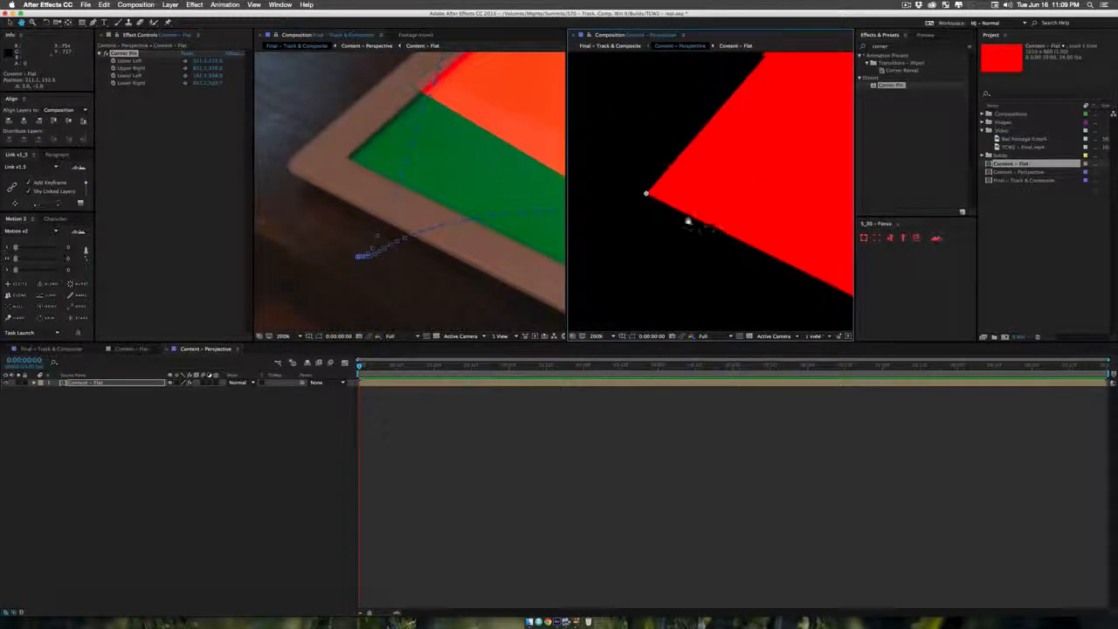
{"action": "left_click_drag", "start_coordinate": [642, 197], "coordinate": [580, 305]}
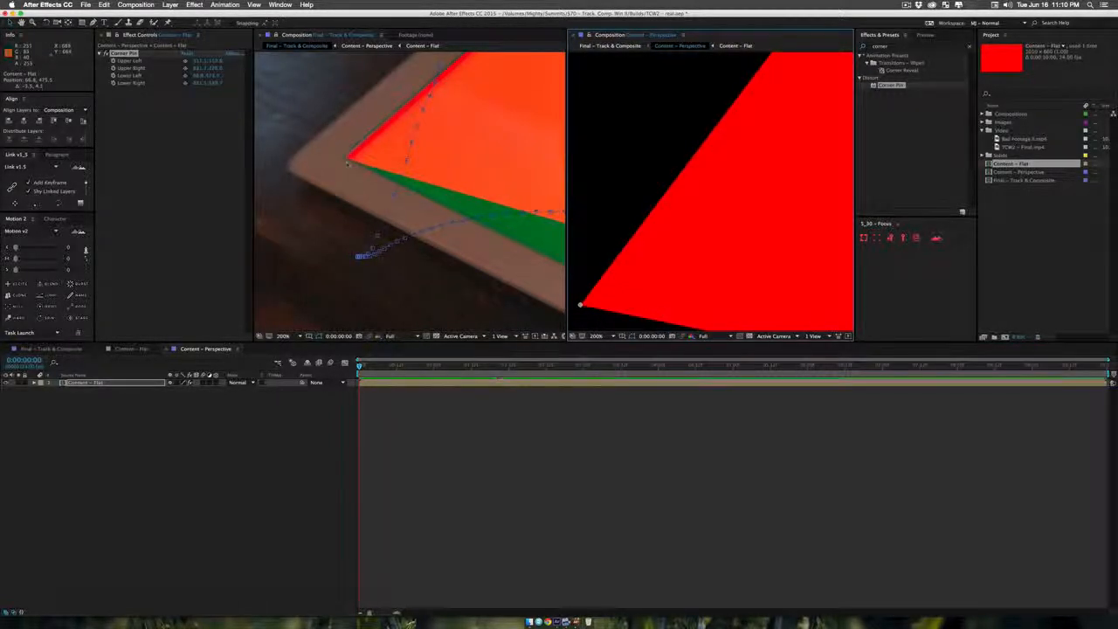
Step: Move Content - Flat's lower right Corner Pin point down onto the tablet screen's corner nearest the camera
{"action": "scroll", "coordinate": [402, 218], "scroll_direction": "down", "scroll_amount": 5}
{"action": "scroll", "coordinate": [434, 212], "scroll_direction": "up", "scroll_amount": 8}
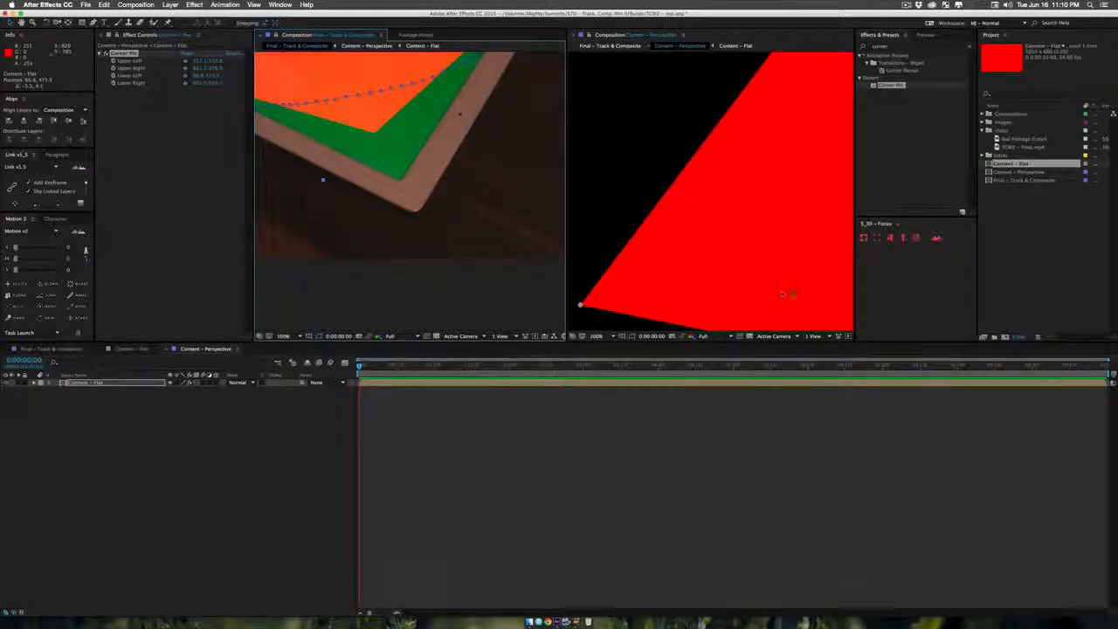
{"action": "key", "text": "space"}
{"action": "left_click_drag", "start_coordinate": [791, 294], "coordinate": [618, 128]}
{"action": "left_click_drag", "start_coordinate": [751, 278], "coordinate": [516, 151]}
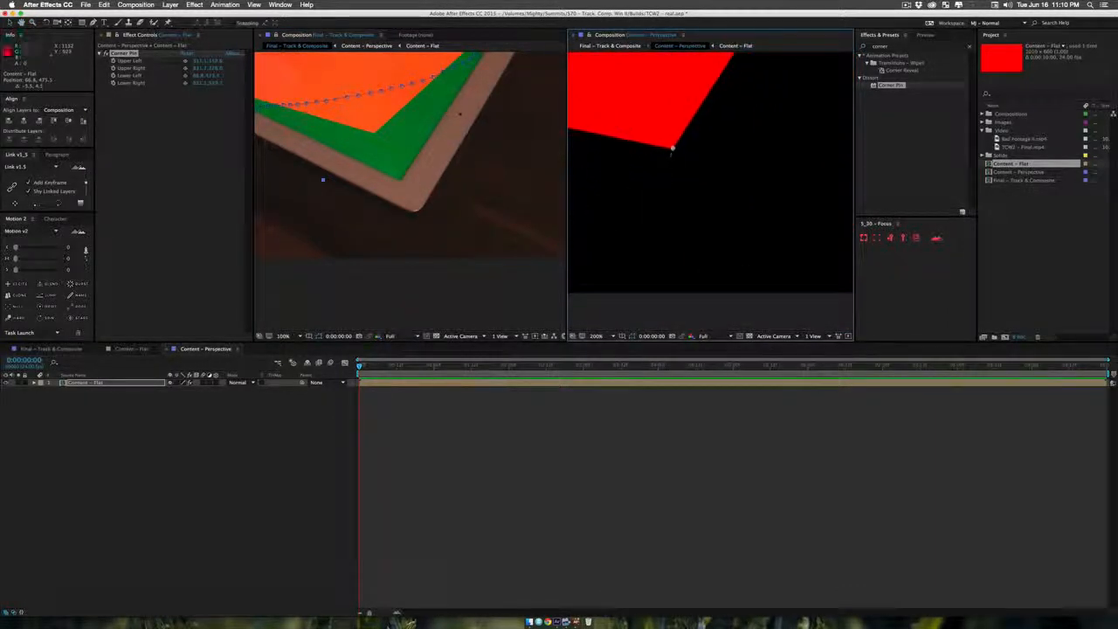
{"action": "left_click_drag", "start_coordinate": [671, 145], "coordinate": [766, 272]}
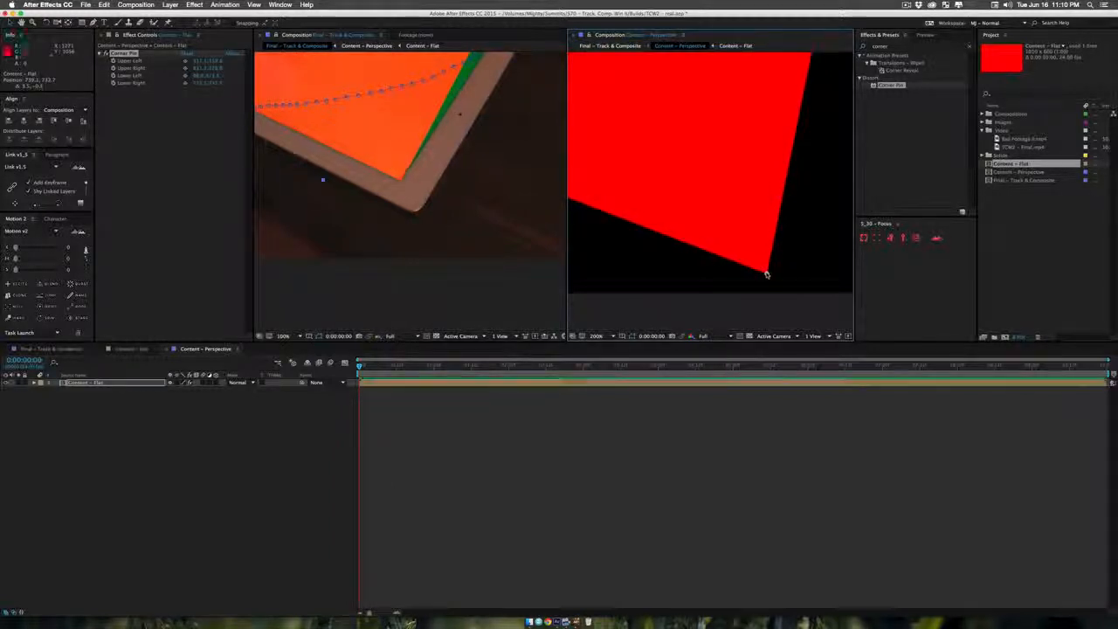
Step: Move Content - Flat's upper right Corner Pin point onto the tablet screen's remaining uncovered corner
{"action": "key", "text": "z"}
{"action": "left_click", "coordinate": [433, 149], "text": "alt"}
{"action": "left_click", "coordinate": [435, 150], "text": "alt"}
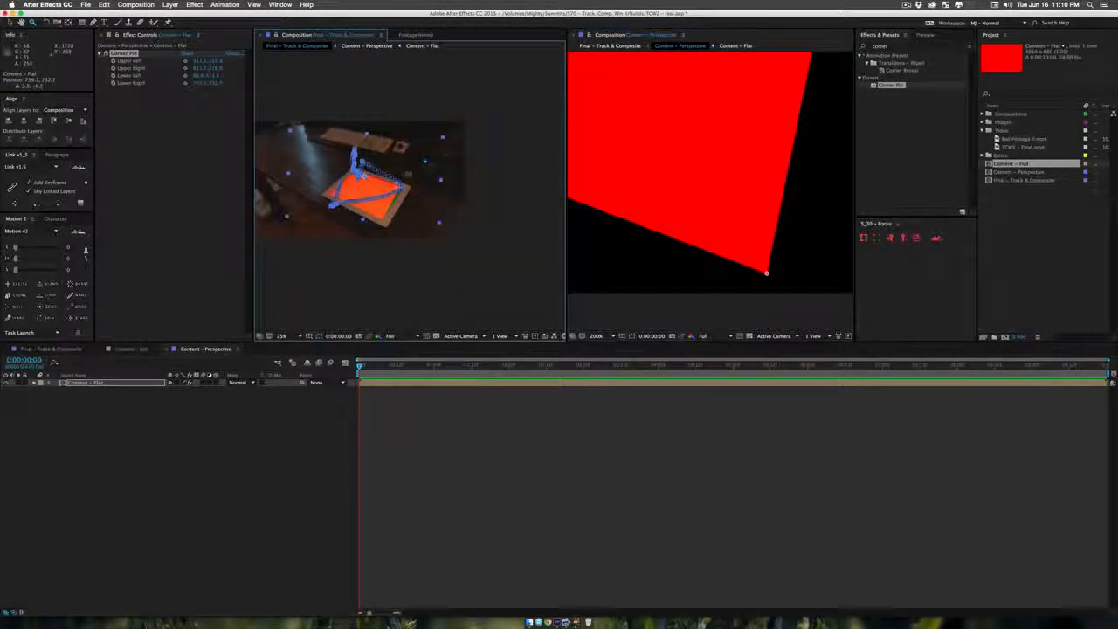
{"action": "left_click_drag", "start_coordinate": [370, 168], "coordinate": [435, 207]}
{"action": "left_click", "coordinate": [389, 202]}
{"action": "left_click", "coordinate": [426, 183]}
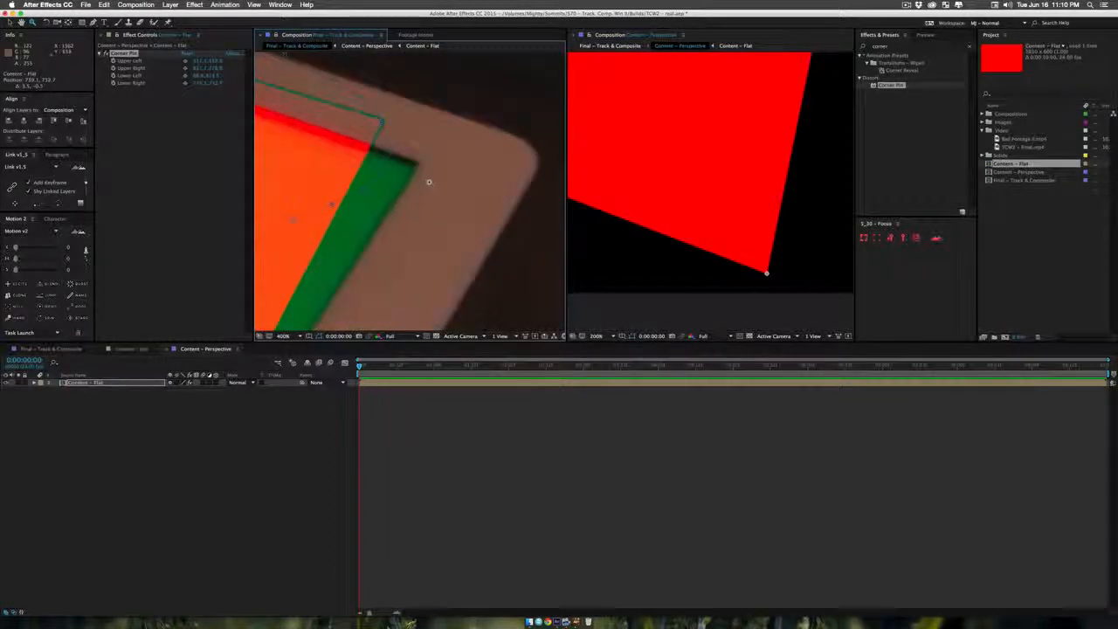
{"action": "key", "text": "h"}
{"action": "left_click_drag", "start_coordinate": [741, 136], "coordinate": [644, 295]}
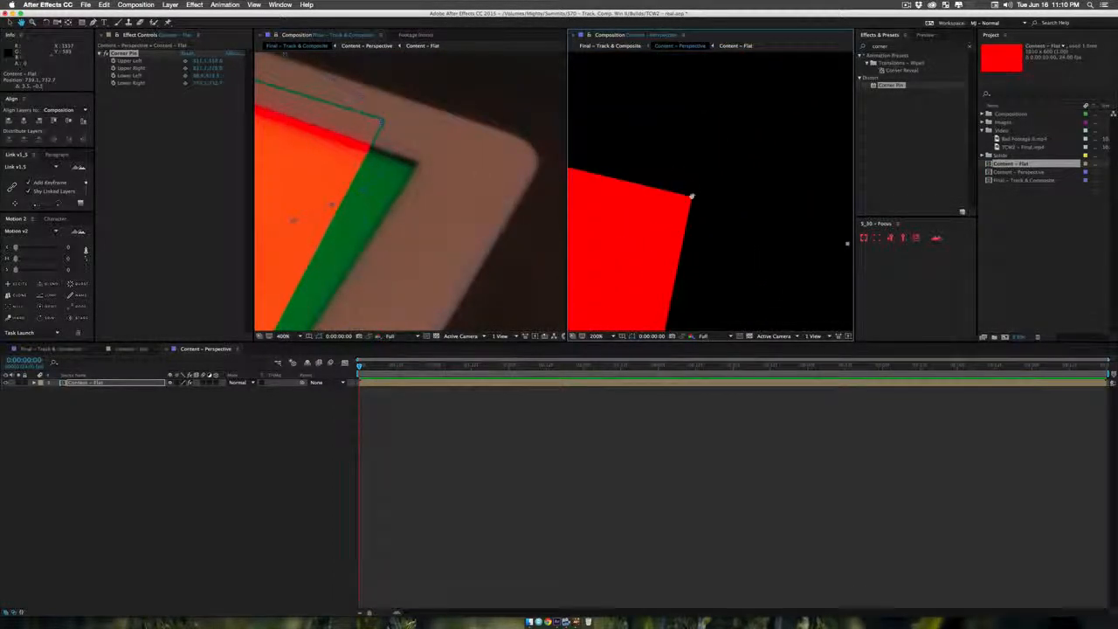
{"action": "left_click_drag", "start_coordinate": [690, 198], "coordinate": [723, 217]}
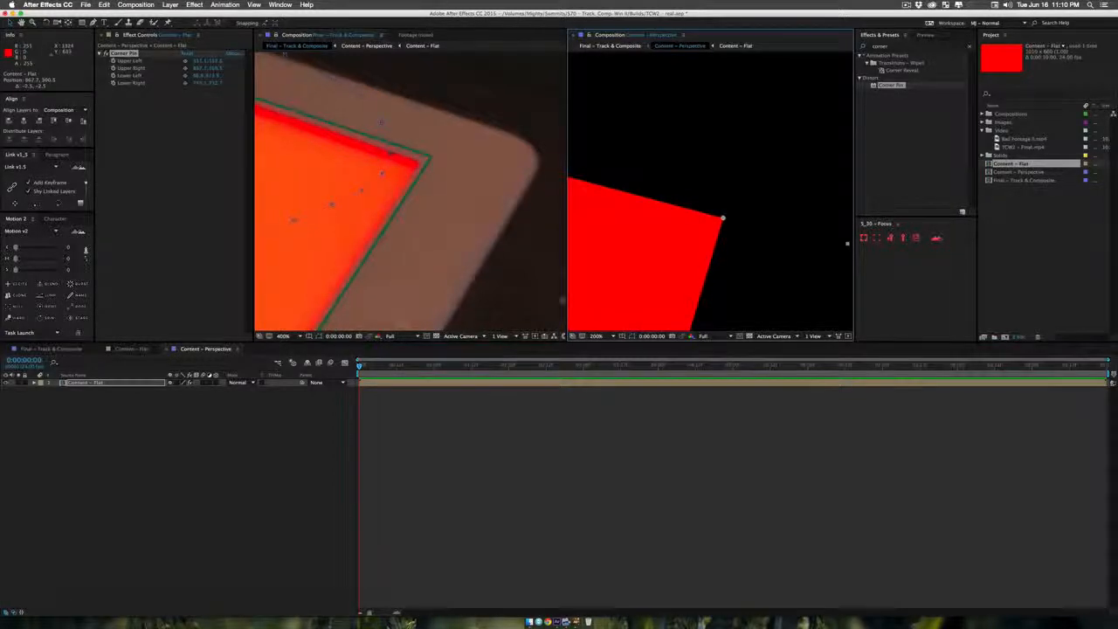
Step: Close the second viewer, widen and unlock the remaining one, and return to the Final - Track & Composite composition
{"action": "left_click", "coordinate": [301, 440]}
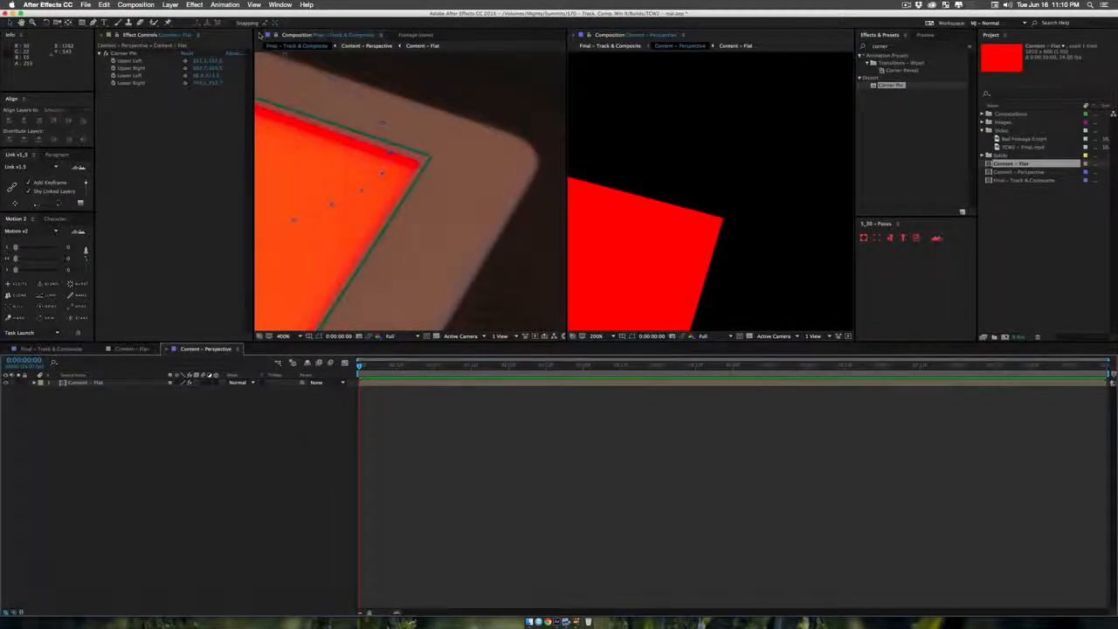
{"action": "left_click", "coordinate": [577, 36]}
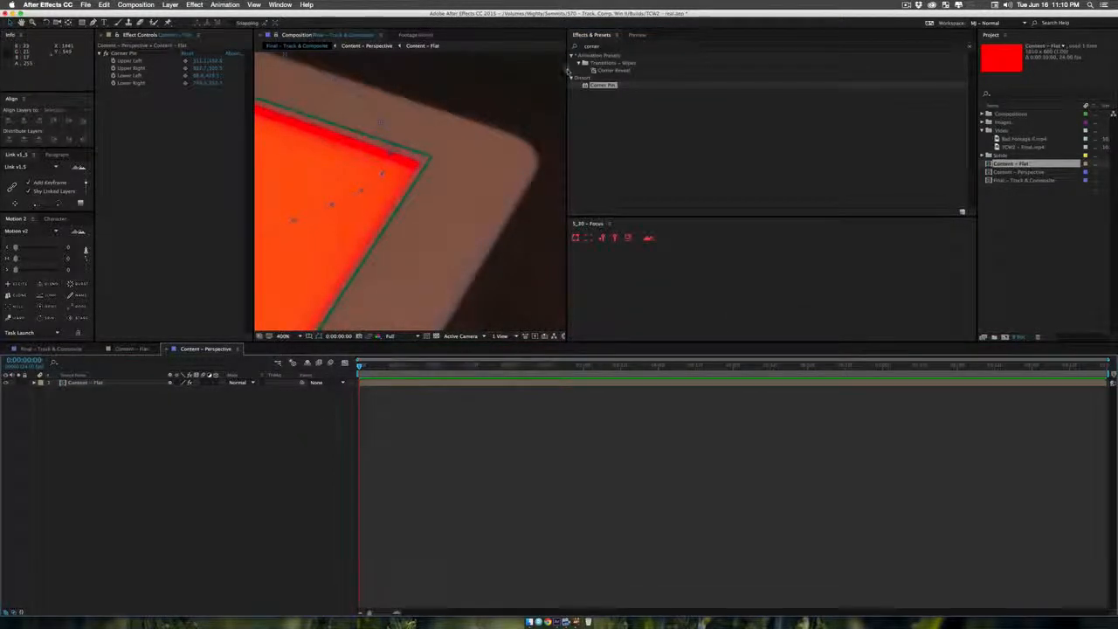
{"action": "left_click_drag", "start_coordinate": [568, 72], "coordinate": [884, 98]}
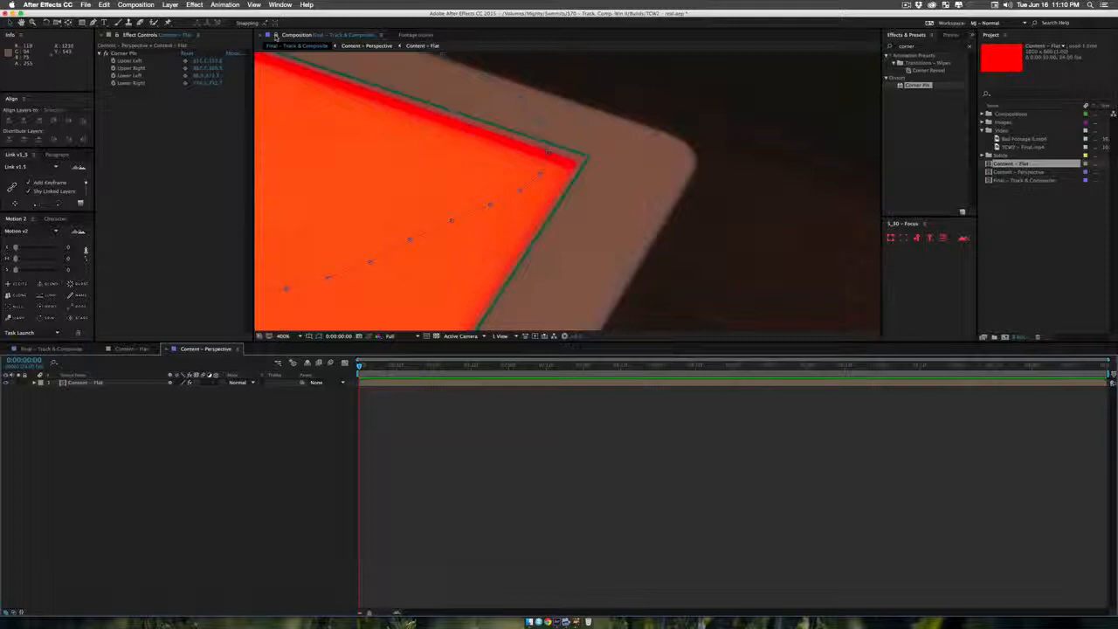
{"action": "left_click", "coordinate": [276, 35]}
{"action": "left_click", "coordinate": [302, 46]}
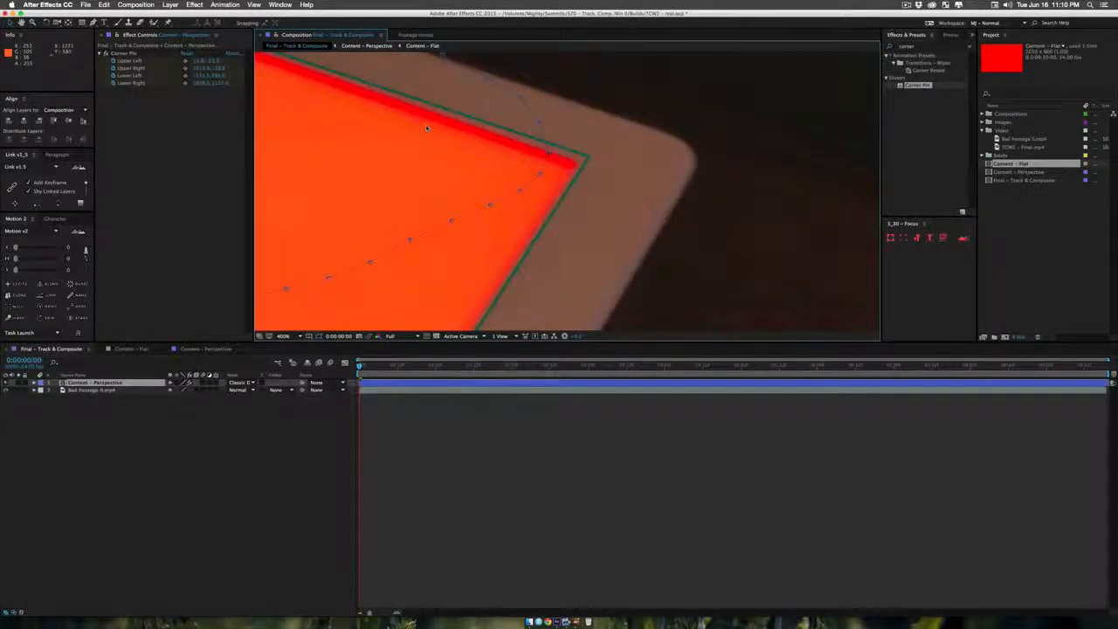
Step: Fit the whole composite in the viewer, save the project, and deselect all layers
{"action": "key", "text": "shift+/"}
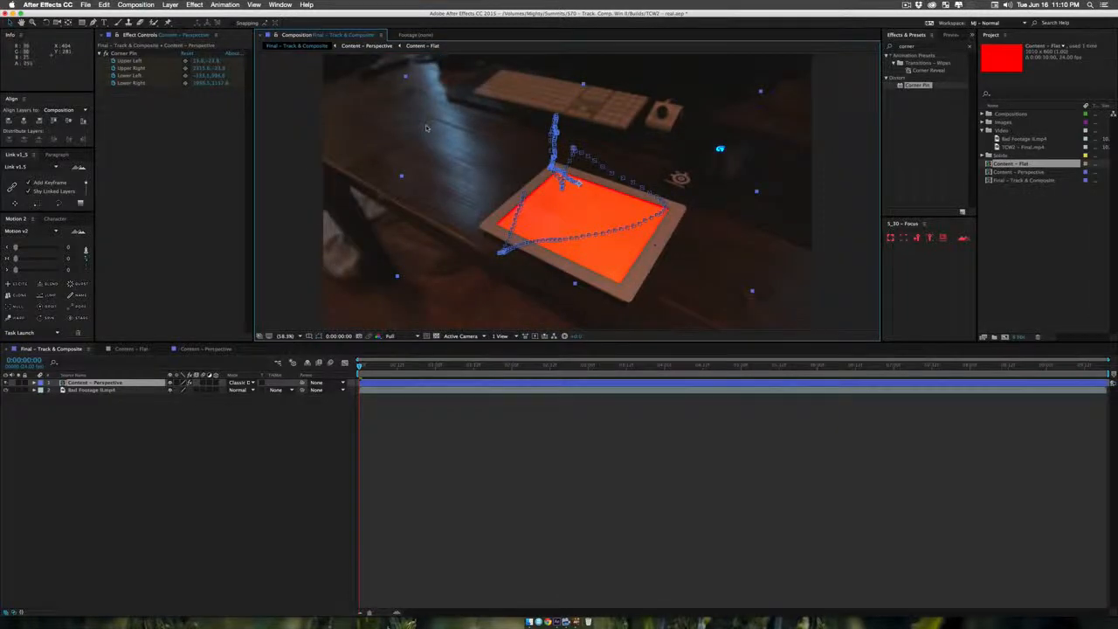
{"action": "key", "text": "super+s"}
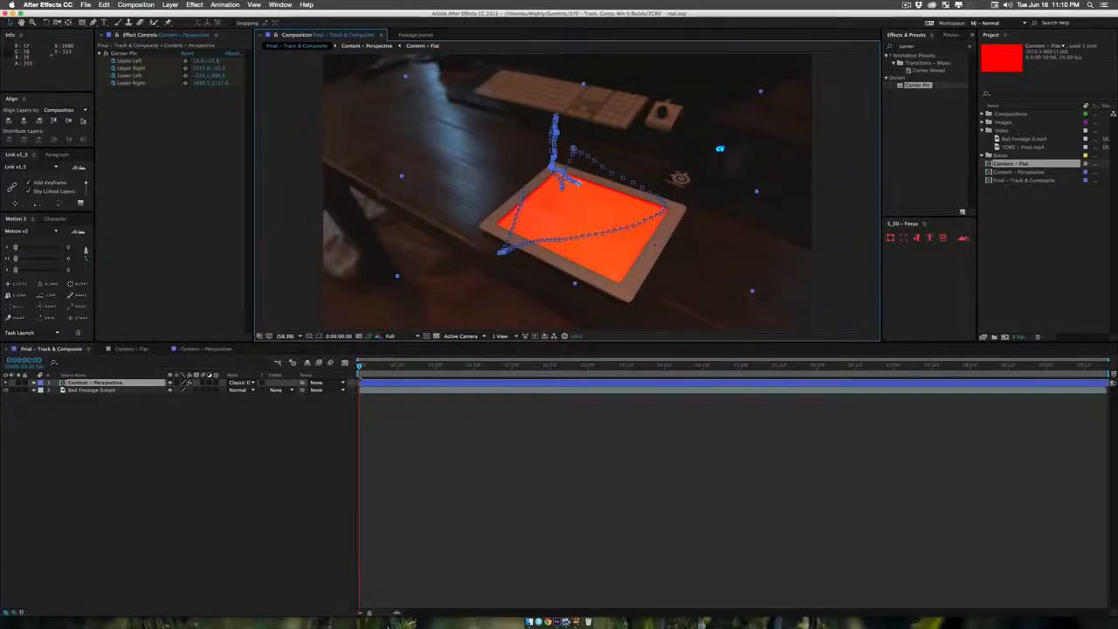
{"action": "left_click", "coordinate": [181, 459]}
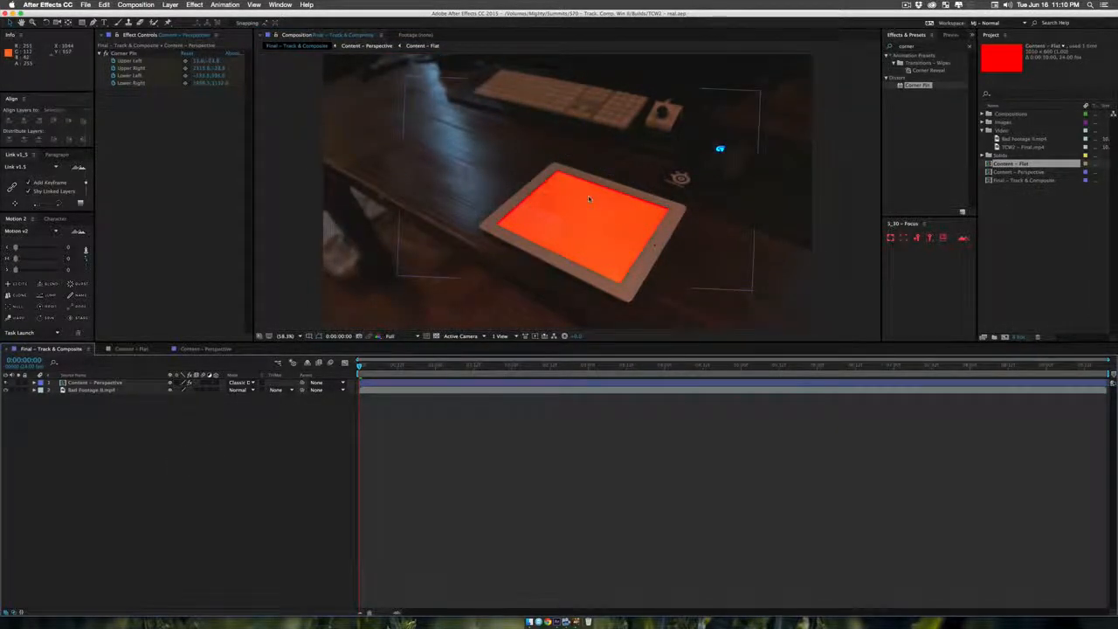
Step: Set the Content - Perspective layer's blending mode to Normal and preview the tracked composite
{"action": "left_click", "coordinate": [241, 382]}
{"action": "left_click", "coordinate": [244, 262]}
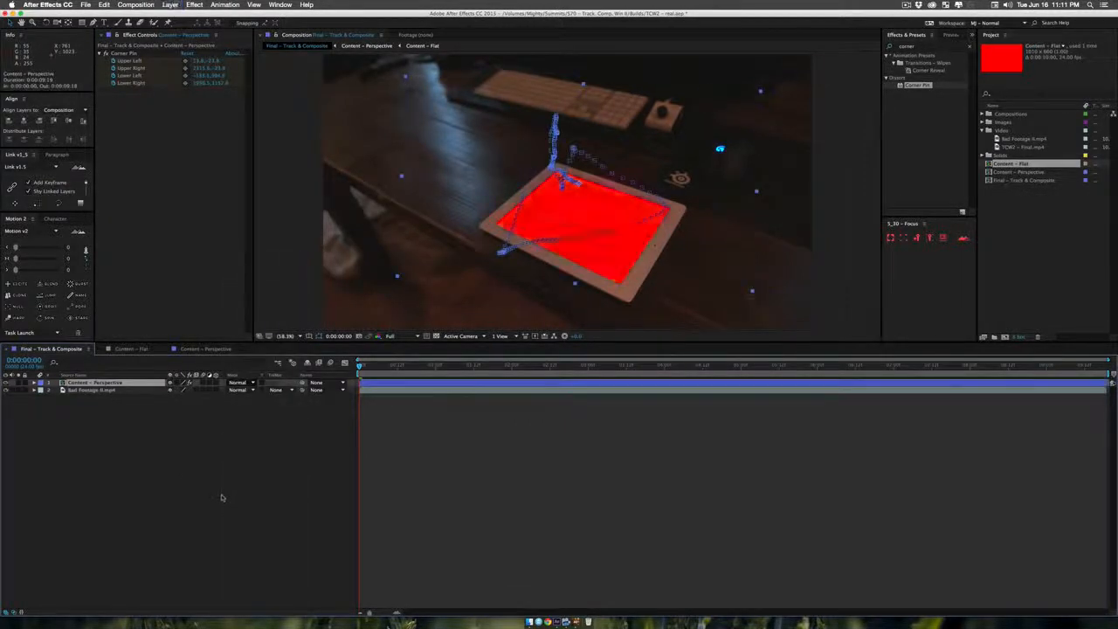
{"action": "left_click", "coordinate": [221, 497]}
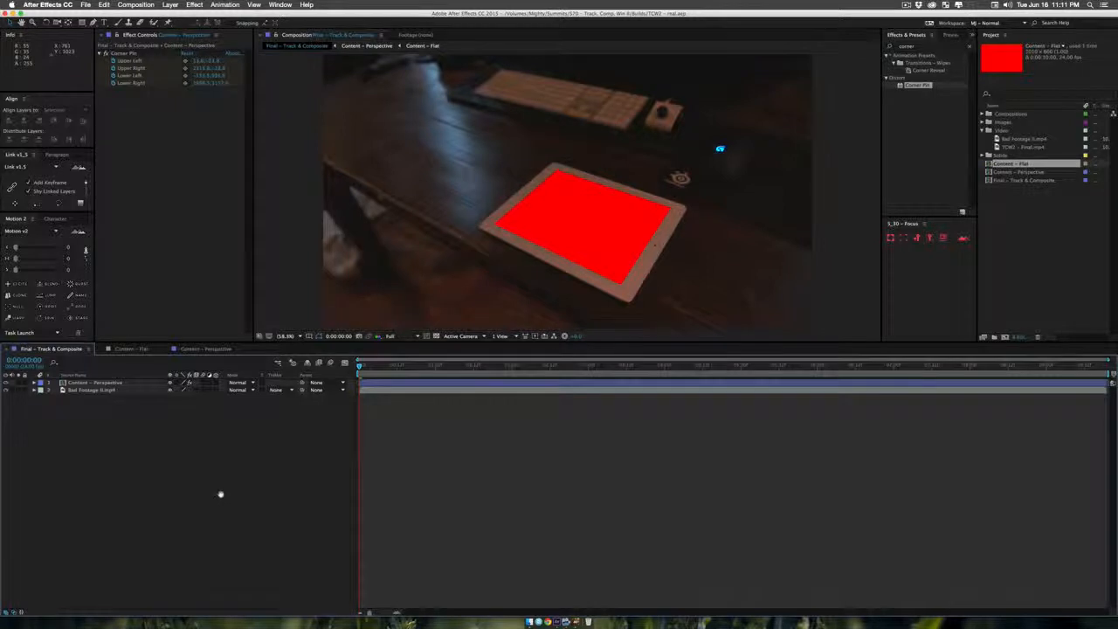
{"action": "key", "text": "space"}
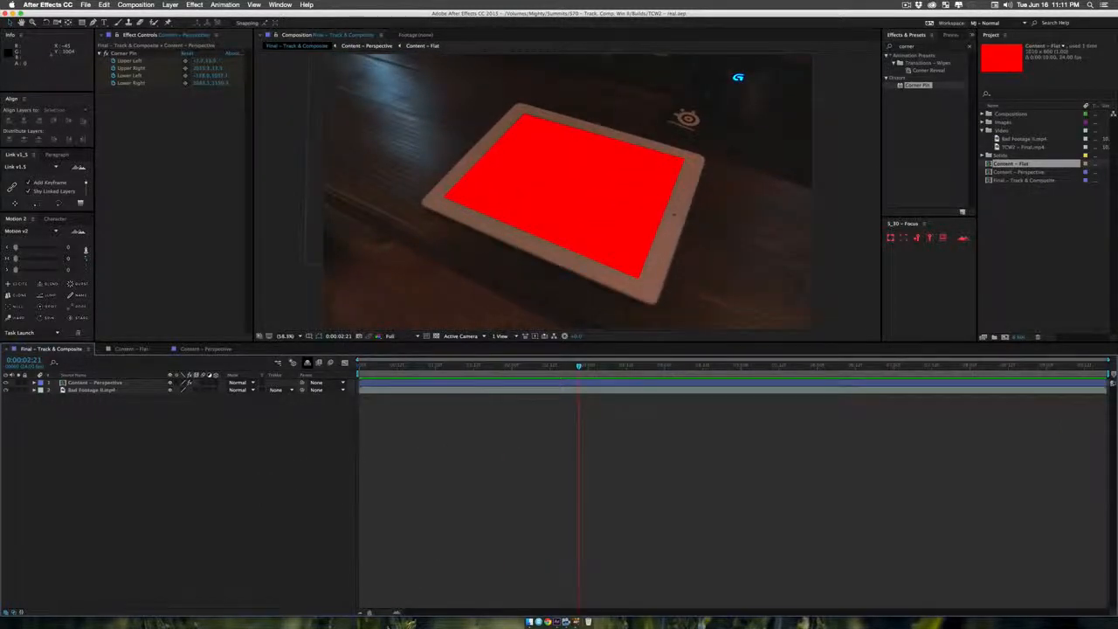
Step: Lock the composite viewer at 0:00:02:21, open Content - Perspective beside it at 50% zoom, and select the Content - Flat layer
{"action": "left_click", "coordinate": [96, 382]}
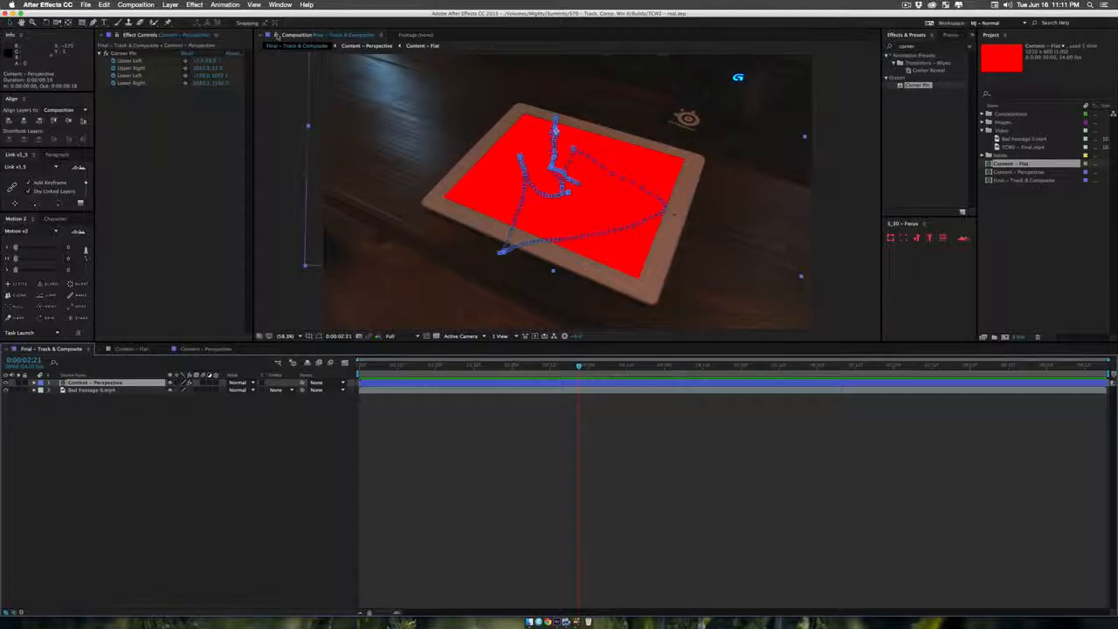
{"action": "left_click", "coordinate": [276, 35]}
{"action": "left_click", "coordinate": [358, 46]}
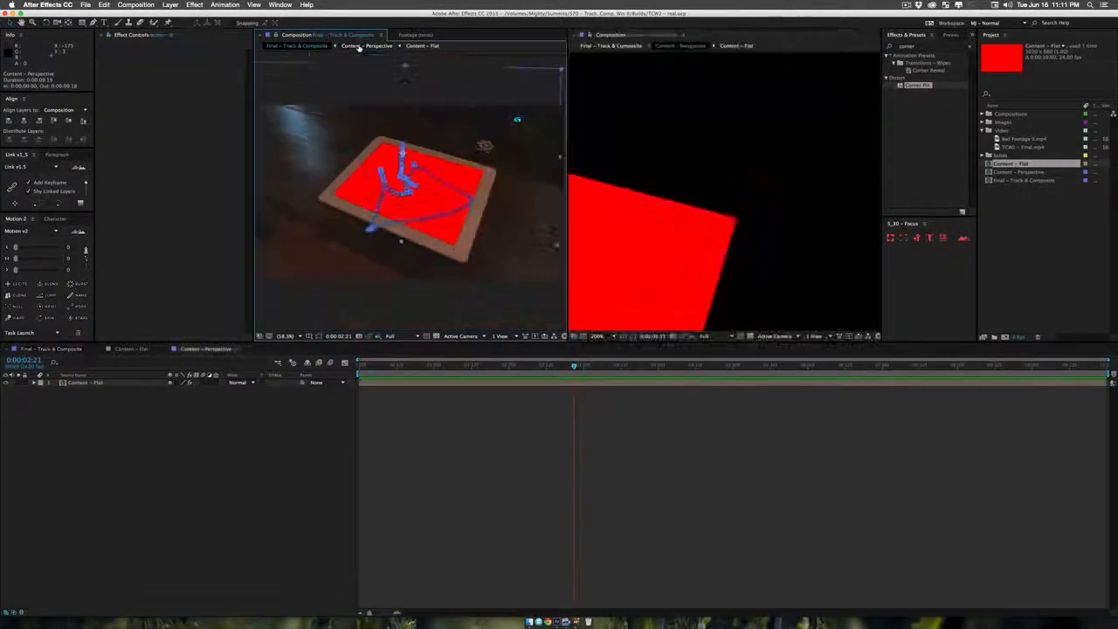
{"action": "key", "text": "space"}
{"action": "left_click_drag", "start_coordinate": [648, 251], "coordinate": [882, 198]}
{"action": "key", "text": "z"}
{"action": "left_click", "coordinate": [690, 194], "text": "alt"}
{"action": "key", "text": "v"}
{"action": "left_click", "coordinate": [710, 207]}
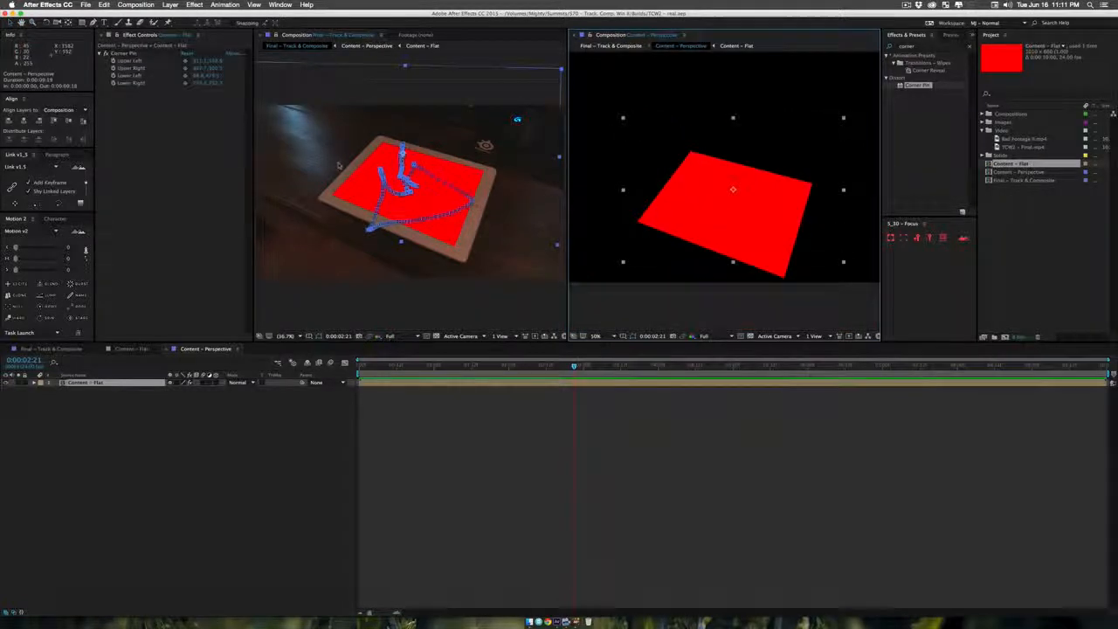
Step: Nudge the Content - Flat layer's upper-left corner pin slightly outward to match the tablet screen's corner in the composite
{"action": "left_click", "coordinate": [124, 53]}
{"action": "scroll", "coordinate": [383, 135], "scroll_direction": "up", "scroll_amount": 8}
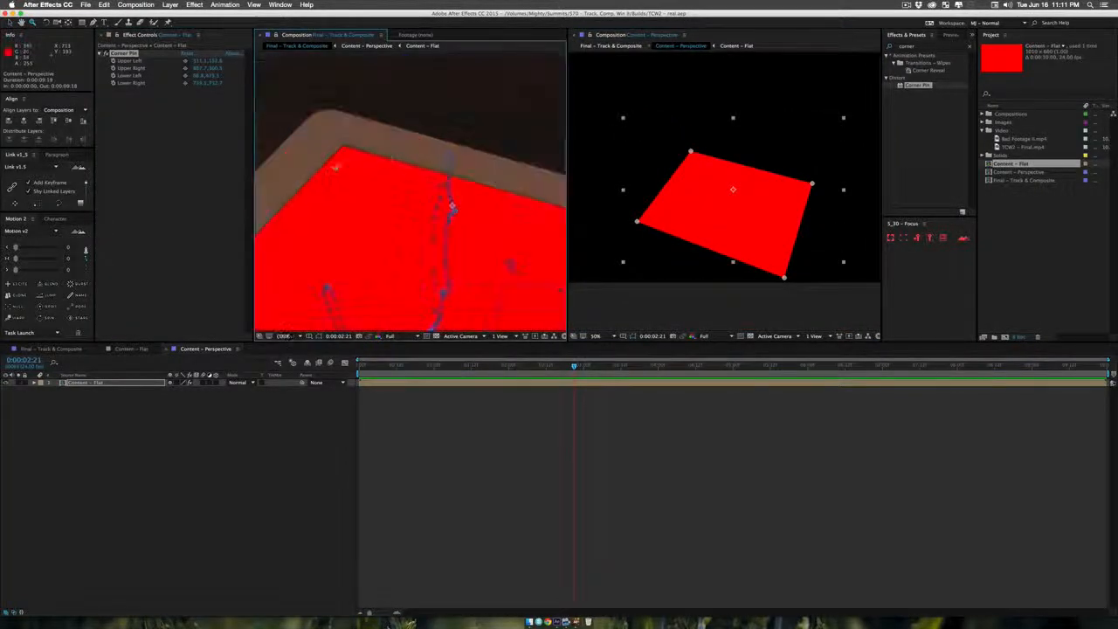
{"action": "scroll", "coordinate": [713, 171], "scroll_direction": "up", "scroll_amount": 6}
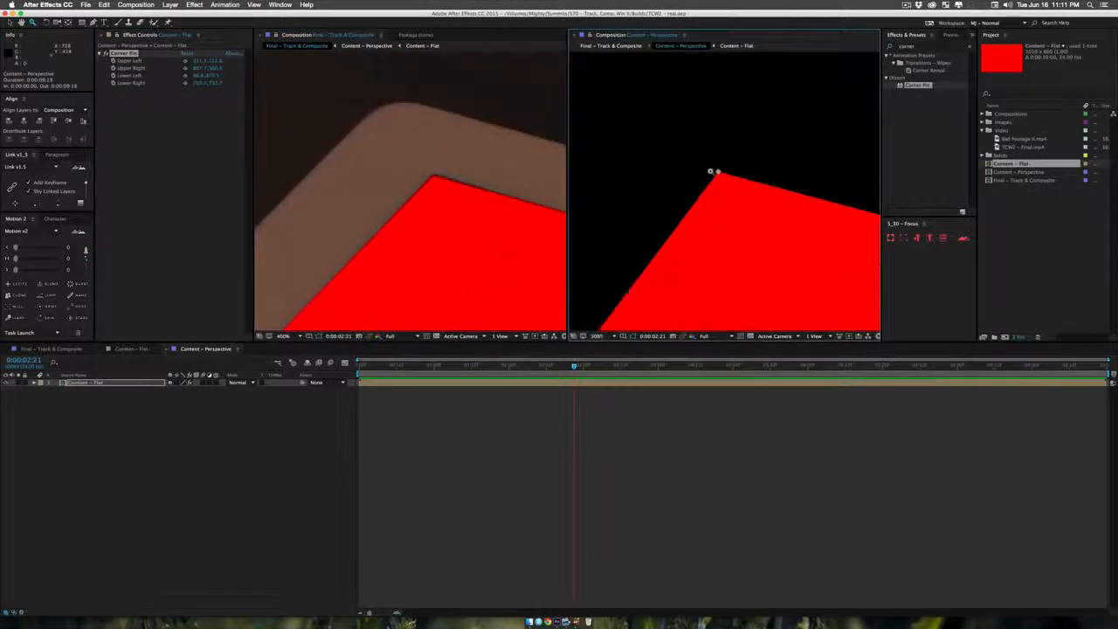
{"action": "left_click_drag", "start_coordinate": [718, 173], "coordinate": [716, 170]}
{"action": "scroll", "coordinate": [368, 266], "scroll_direction": "down", "scroll_amount": 4}
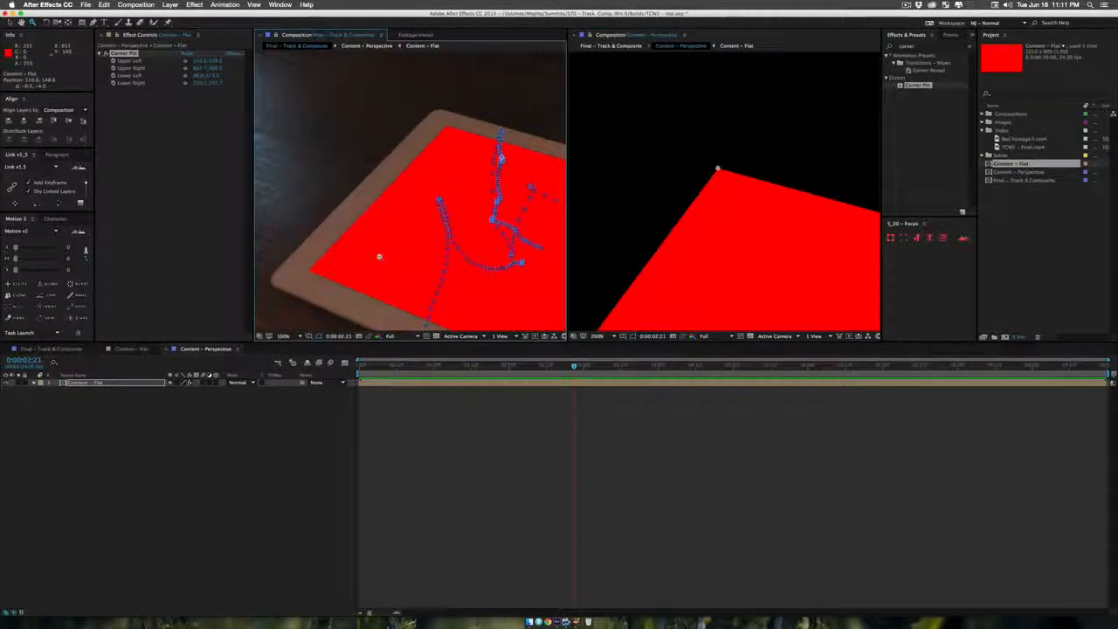
Step: Close the second viewer, widen the remaining one, and preview the Final - Track & Composite composition
{"action": "left_click", "coordinate": [574, 36]}
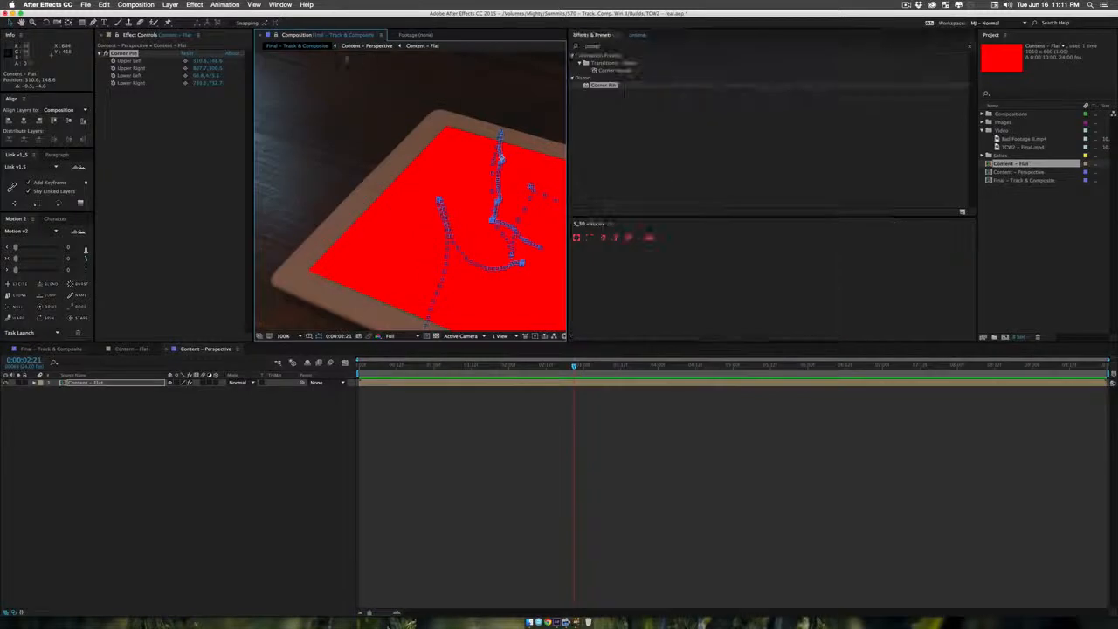
{"action": "left_click_drag", "start_coordinate": [566, 152], "coordinate": [879, 153]}
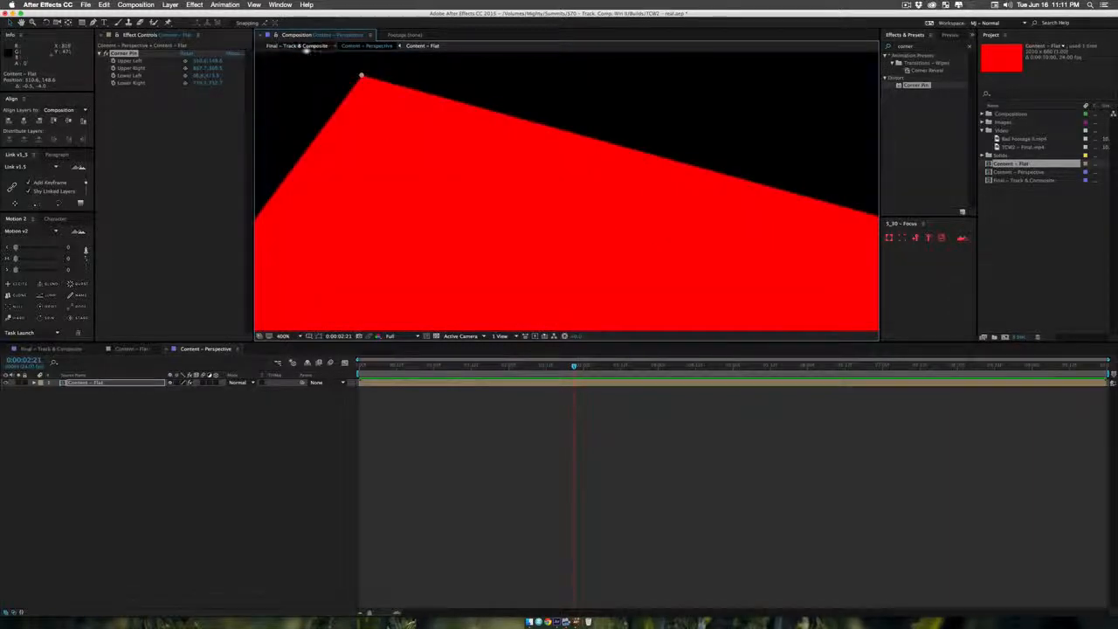
{"action": "left_click", "coordinate": [299, 45]}
{"action": "scroll", "coordinate": [638, 229], "scroll_direction": "down", "scroll_amount": 4}
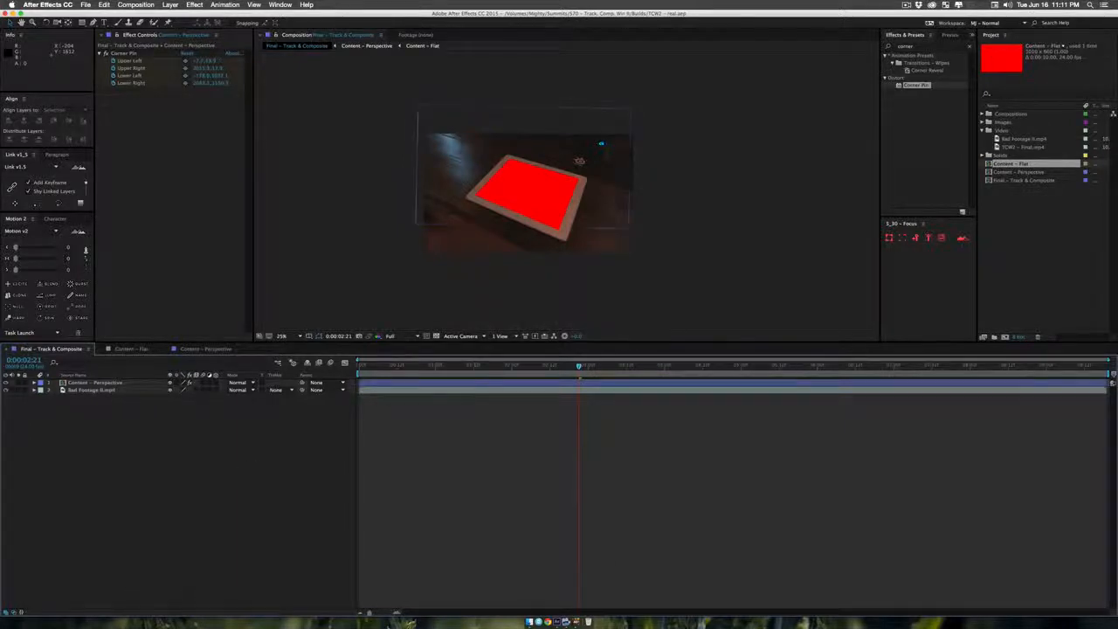
{"action": "key", "text": "space"}
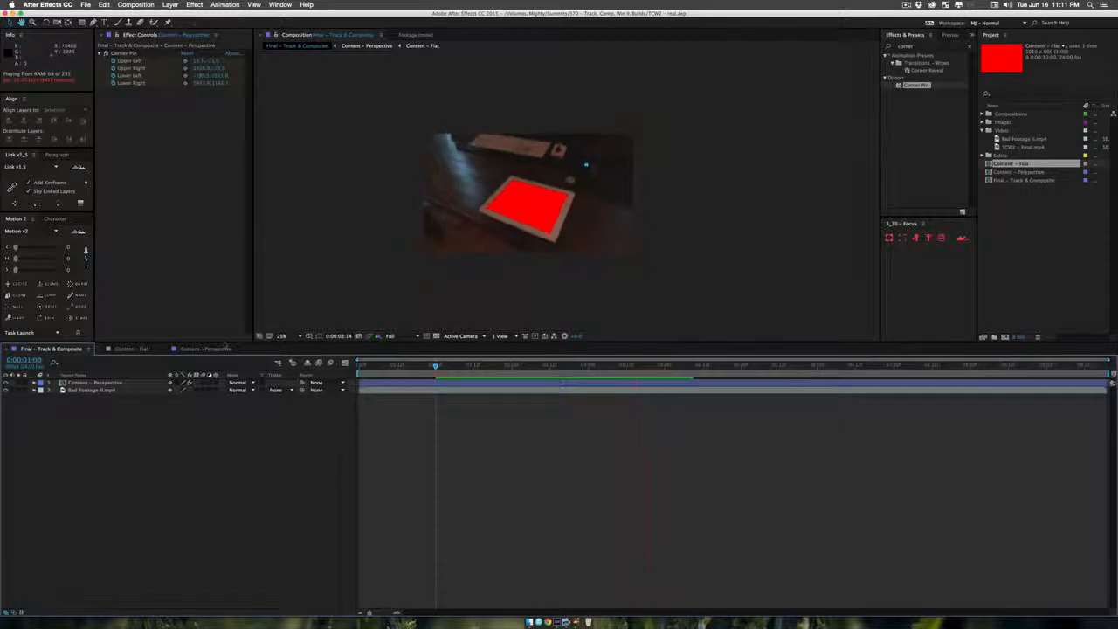
Step: Review the Content - Flat and Content - Perspective compositions, viewing the pinned shape at 50%, and return to Final - Track & Composite
{"action": "left_click", "coordinate": [141, 348]}
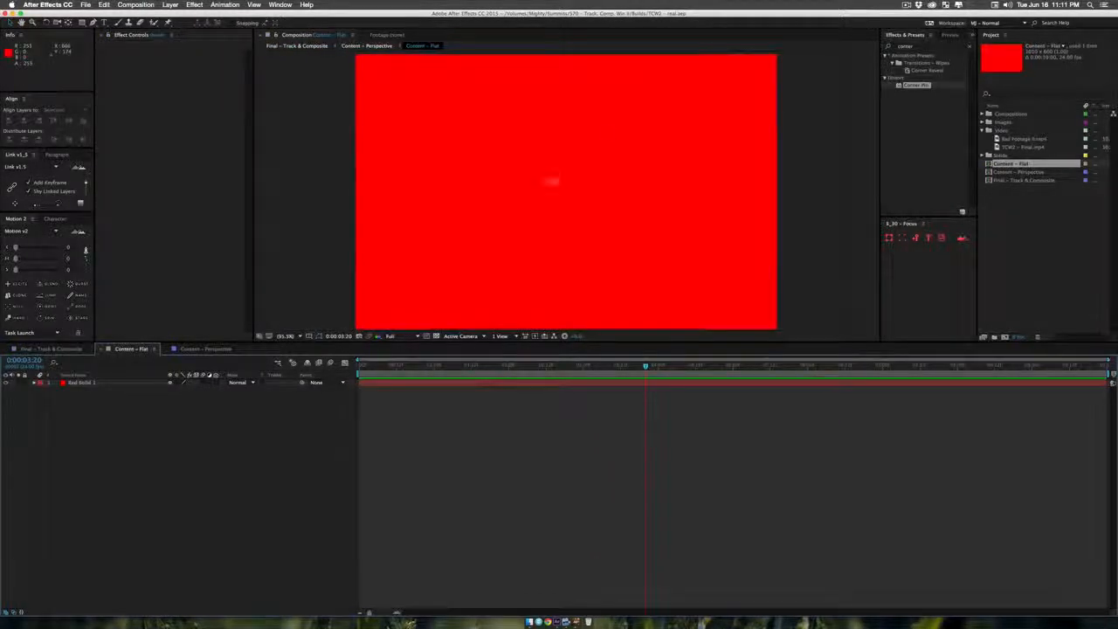
{"action": "left_click", "coordinate": [212, 351]}
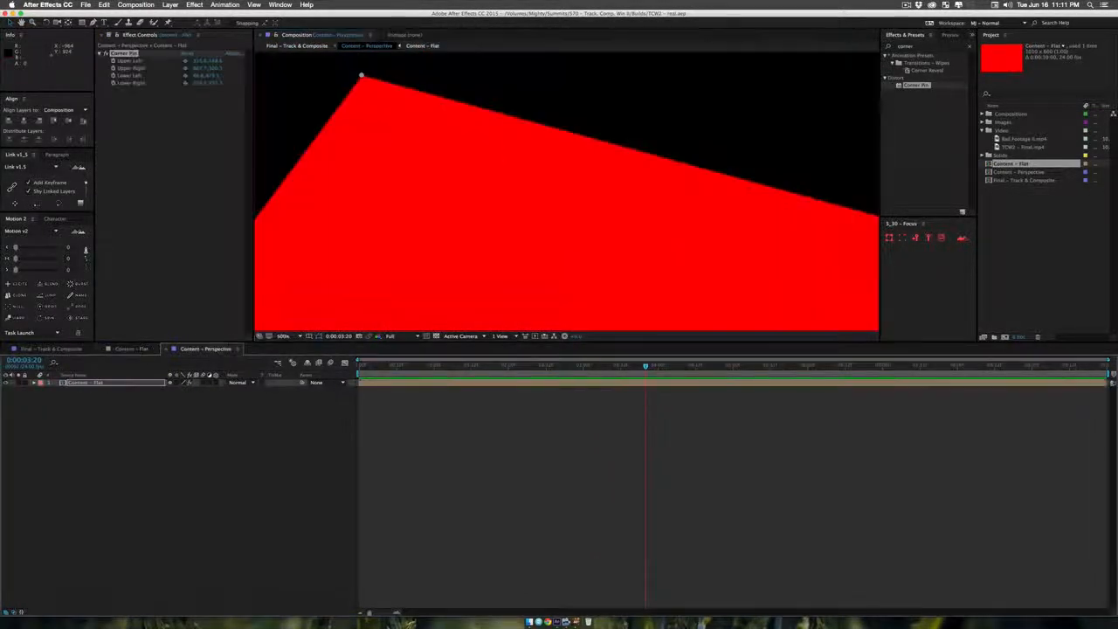
{"action": "left_click", "coordinate": [547, 232], "text": "alt+super"}
{"action": "left_click", "coordinate": [547, 233], "text": "alt+super"}
{"action": "left_click", "coordinate": [549, 234], "text": "alt+super"}
{"action": "key", "text": "space"}
{"action": "left_click_drag", "start_coordinate": [548, 234], "coordinate": [496, 263]}
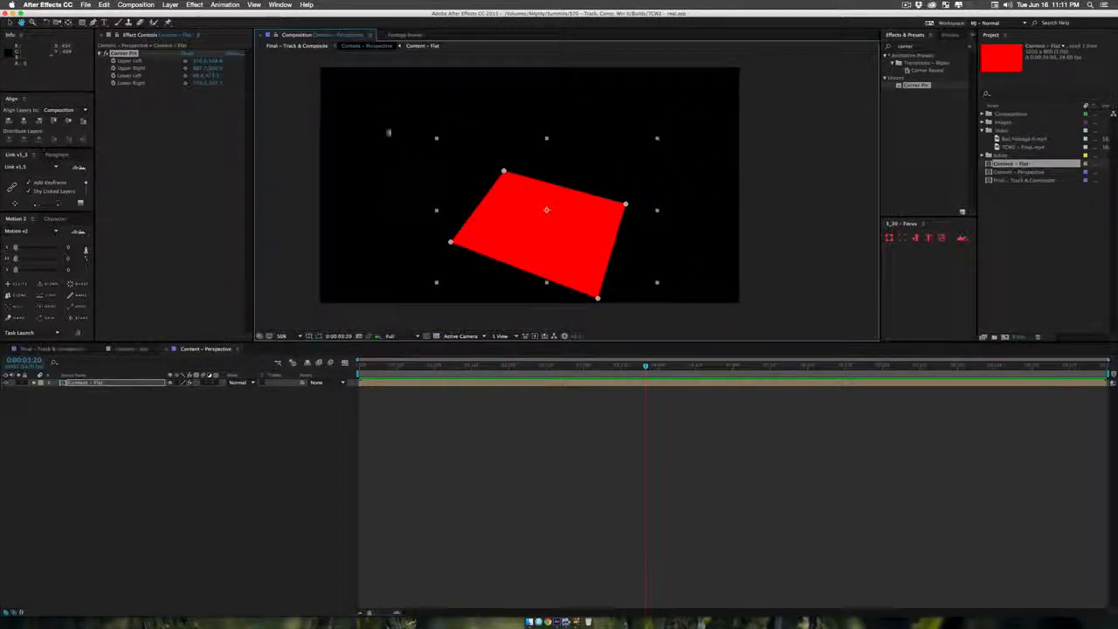
{"action": "left_click", "coordinate": [288, 46]}
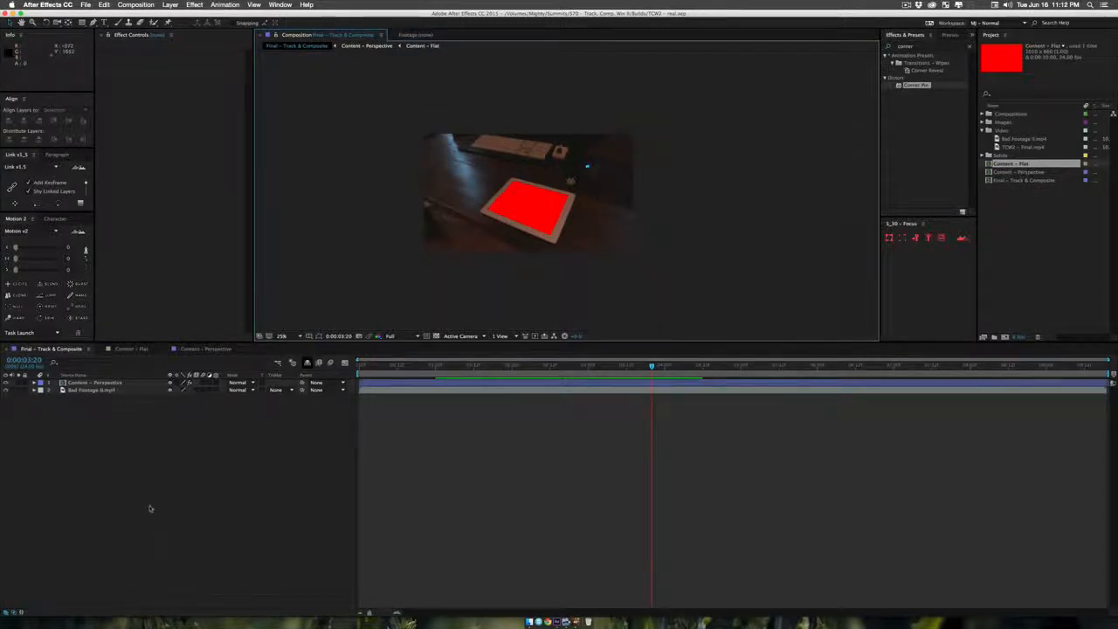
{"action": "left_click", "coordinate": [159, 463]}
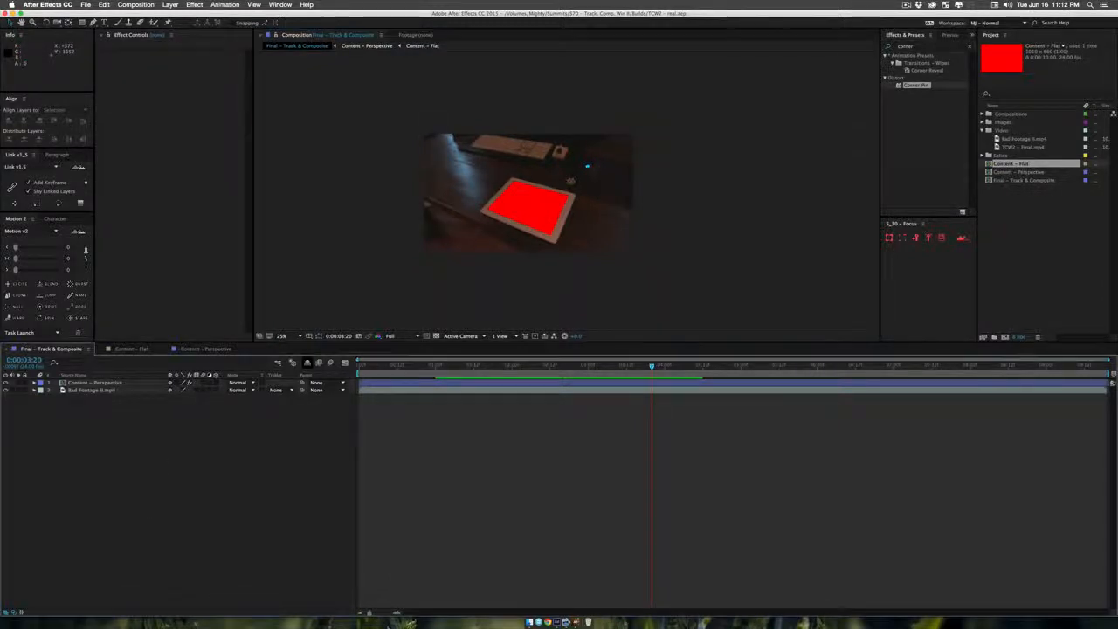
Step: Add the Mtn 1, Mtn 2 and Mtn 3 images above the red solid in Content - Flat, fitted to the composition
{"action": "left_click", "coordinate": [420, 46]}
{"action": "left_click", "coordinate": [230, 504]}
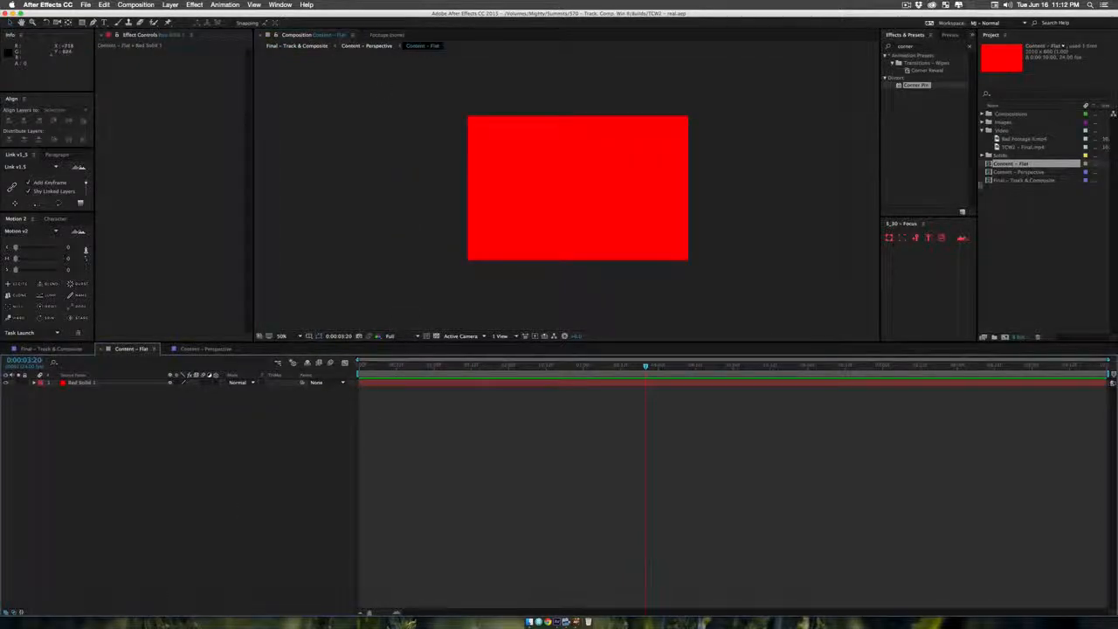
{"action": "left_click", "coordinate": [988, 123]}
{"action": "left_click_drag", "start_coordinate": [1009, 130], "coordinate": [620, 209]}
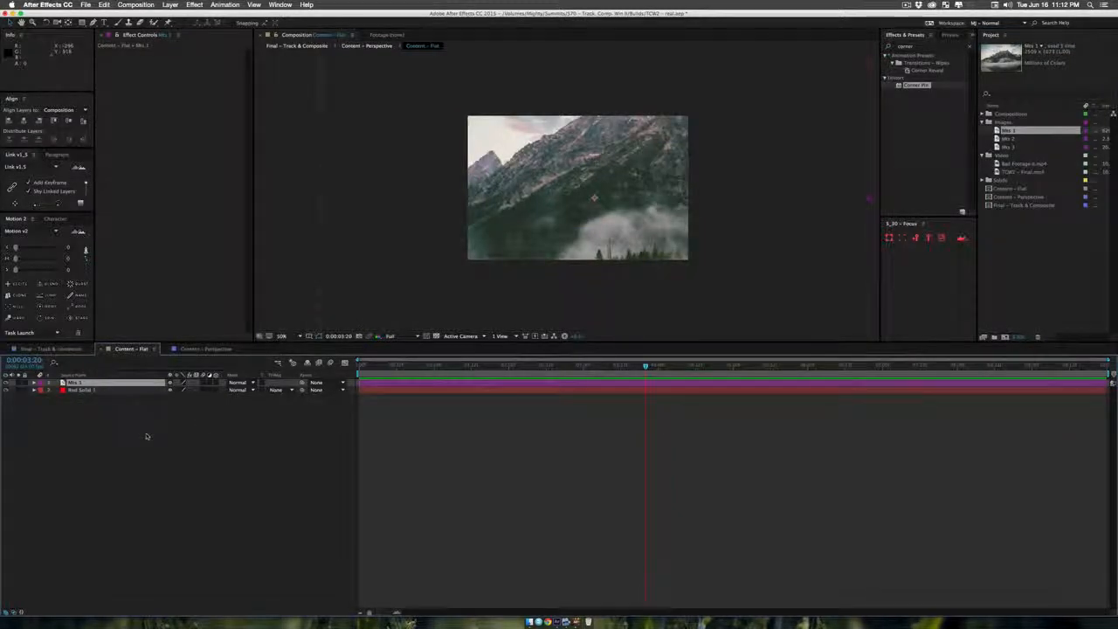
{"action": "key", "text": "super+alt+f"}
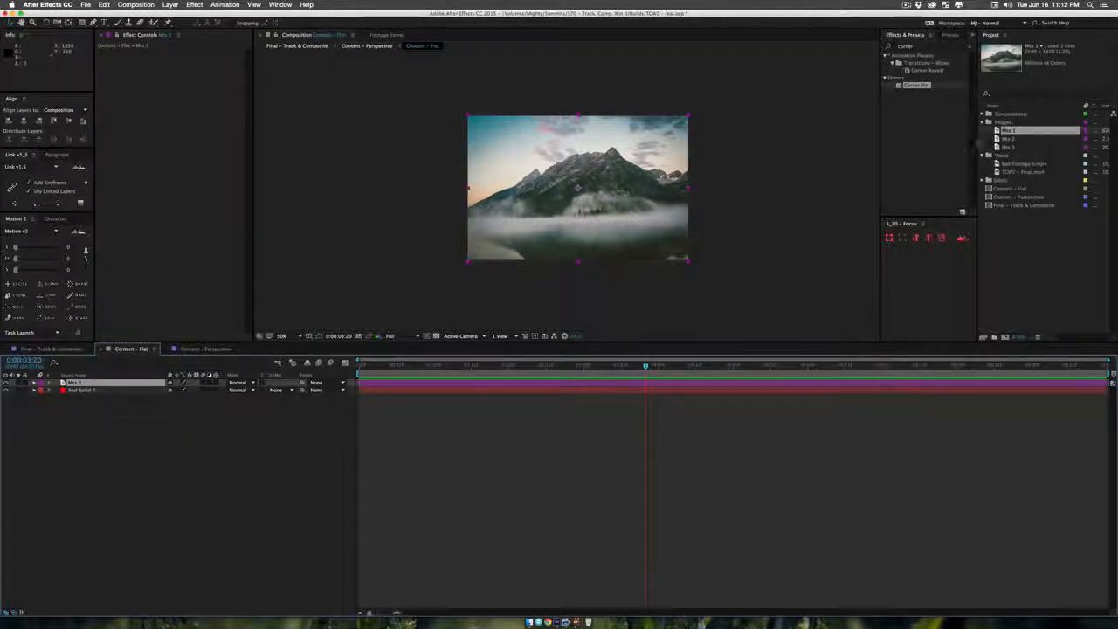
{"action": "left_click_drag", "start_coordinate": [1007, 139], "coordinate": [137, 379]}
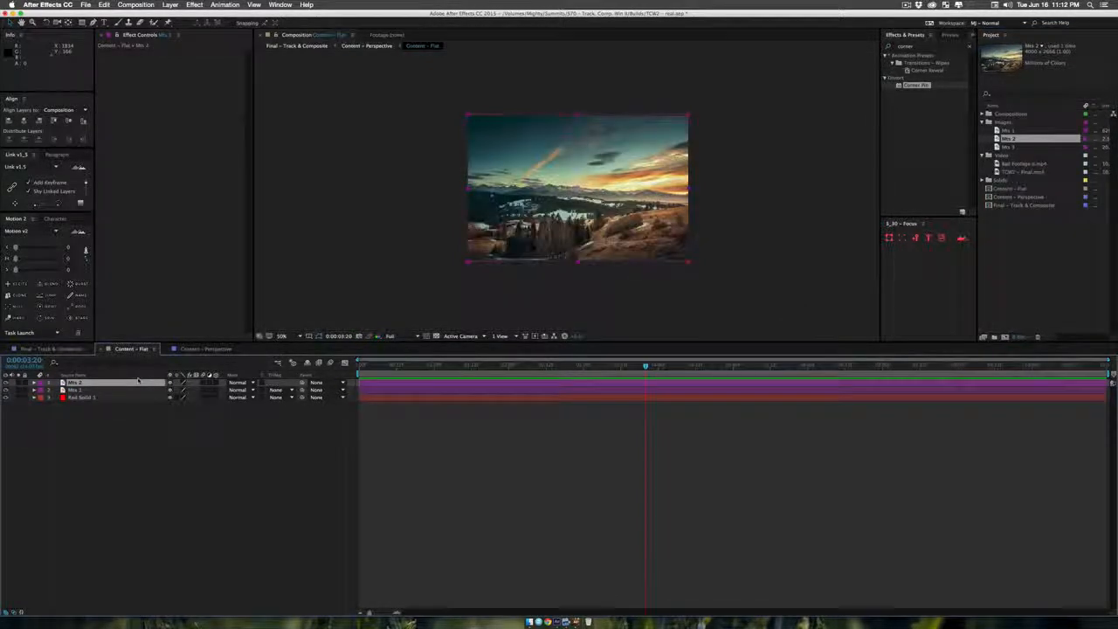
{"action": "left_click_drag", "start_coordinate": [1007, 146], "coordinate": [79, 386]}
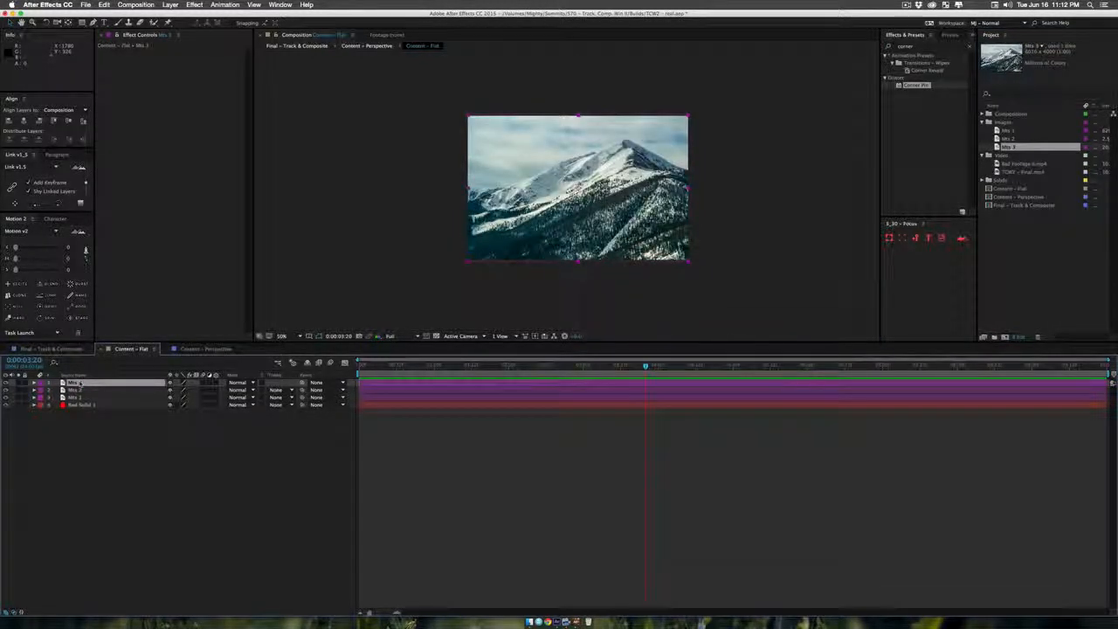
Step: Set Opacity keyframes on all three mountain image layers at 0:00:03:20
{"action": "left_click", "coordinate": [87, 397], "text": "shift"}
{"action": "key", "text": "alt+shift+t"}
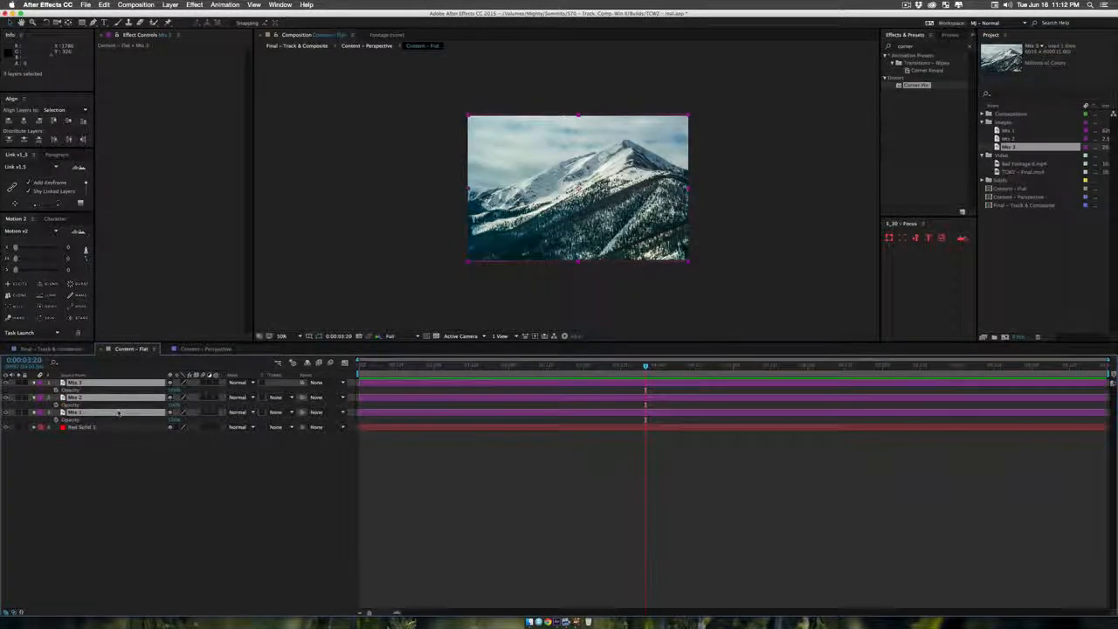
{"action": "left_click", "coordinate": [56, 405]}
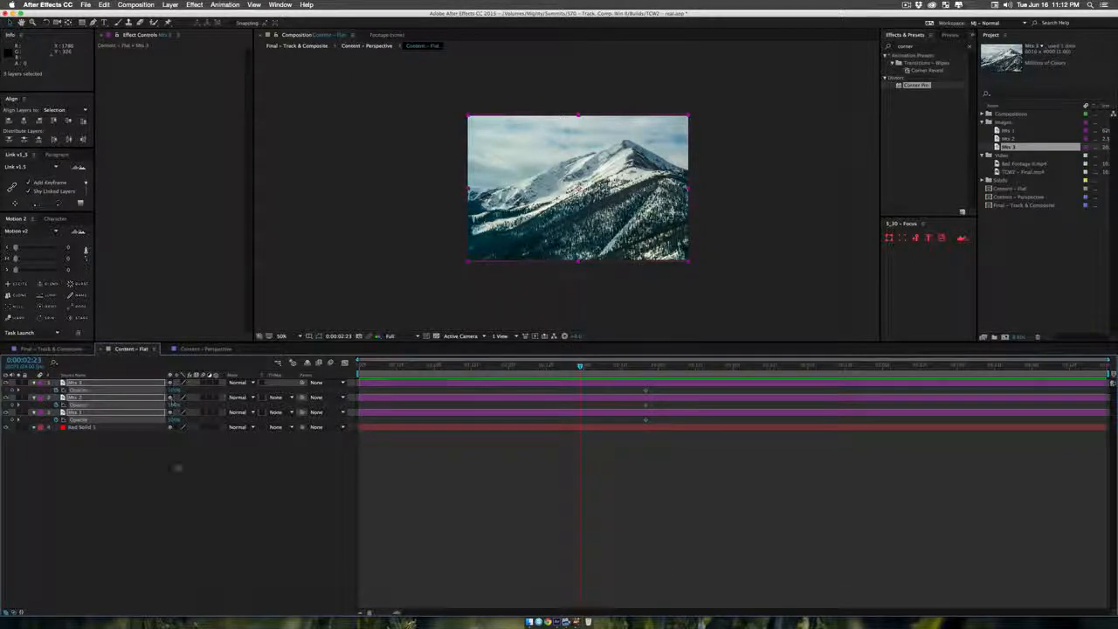
Step: Keyframe Mtn 2 and Mtn 3 to 0% opacity at 0:00:02:23, and shift Mtn 3's fade to end at 0:00:07:14
{"action": "left_click", "coordinate": [75, 398]}
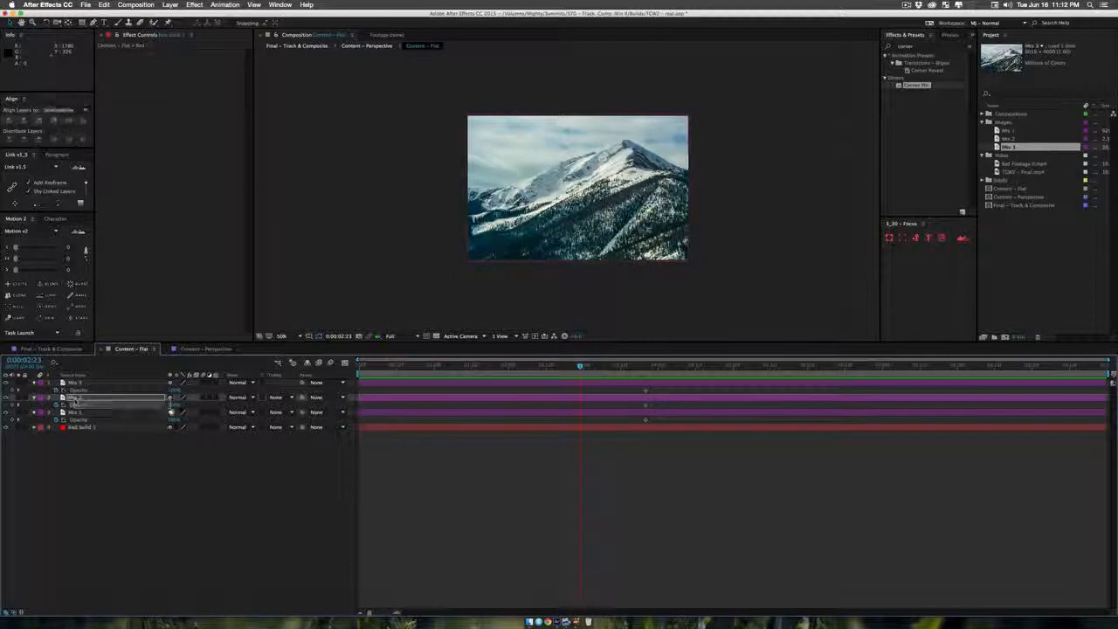
{"action": "left_click_drag", "start_coordinate": [173, 406], "coordinate": [96, 390]}
{"action": "key", "text": "F2"}
{"action": "left_click_drag", "start_coordinate": [565, 387], "coordinate": [869, 392]}
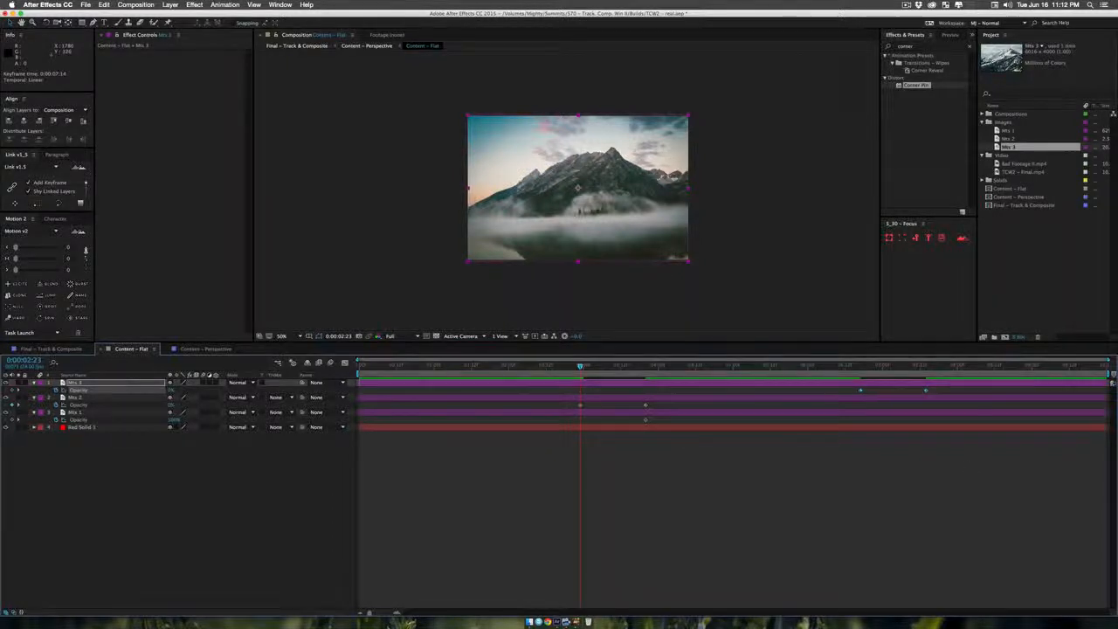
Step: Ease all the image layers' Opacity keyframes with a Motion 2 value of 57 and preview the cross-fades
{"action": "left_click_drag", "start_coordinate": [976, 466], "coordinate": [536, 367]}
{"action": "left_click", "coordinate": [41, 259]}
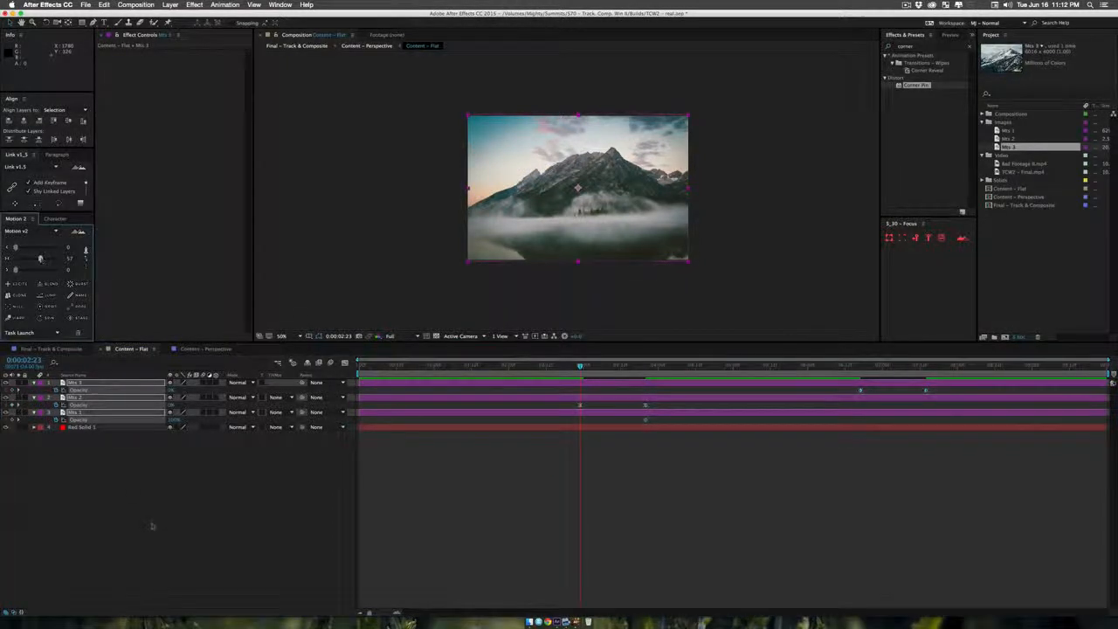
{"action": "left_click", "coordinate": [152, 526]}
{"action": "key", "text": "space"}
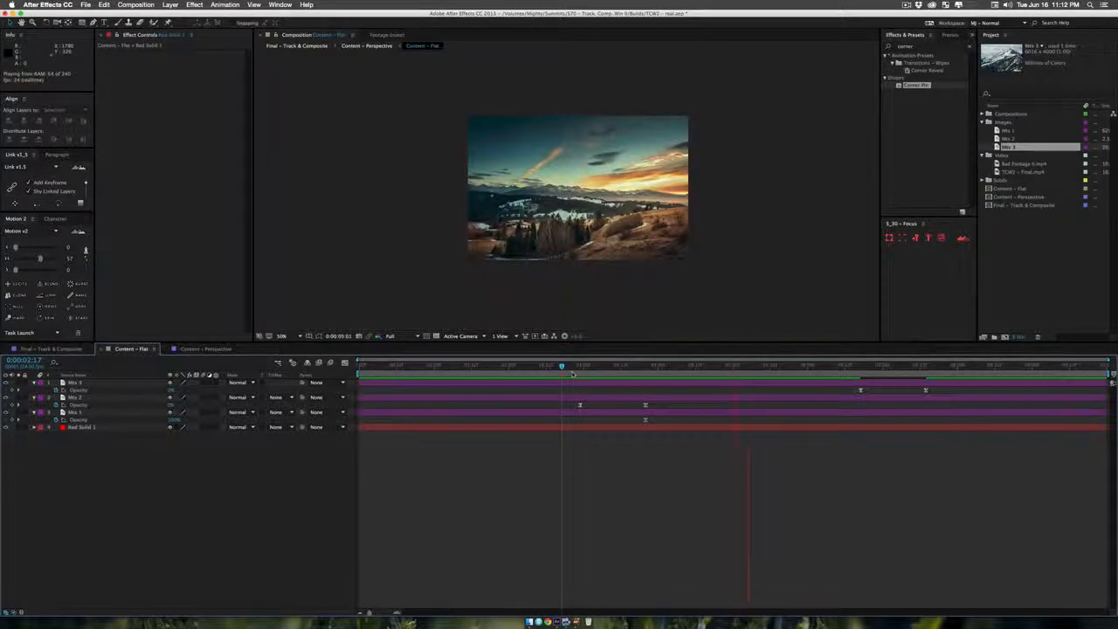
{"action": "key", "text": "space"}
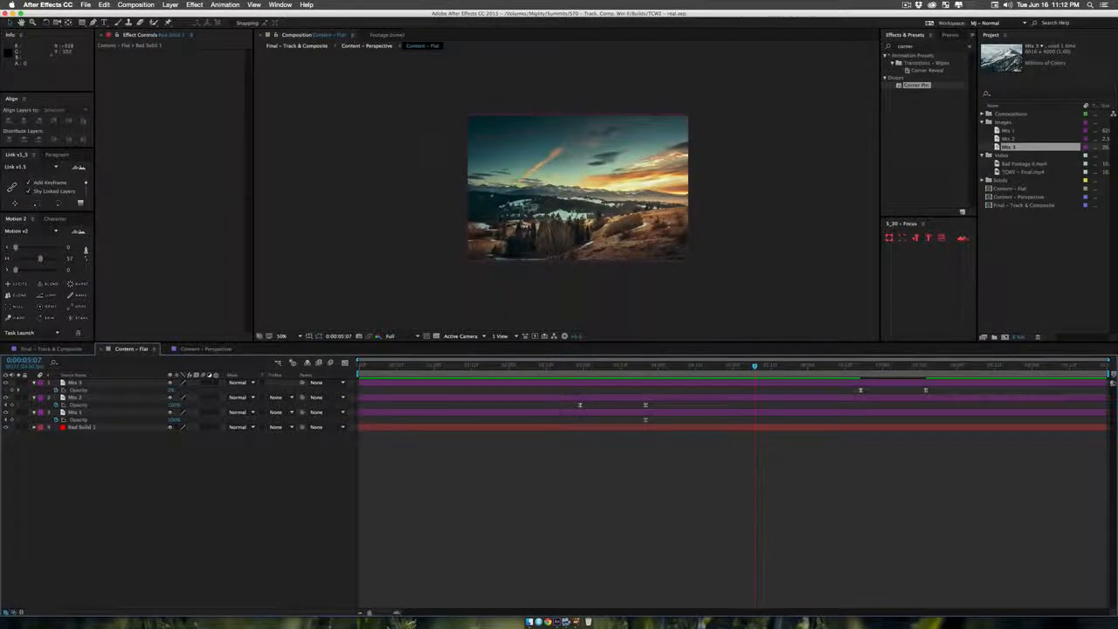
Step: Return to Final - Track & Composite and view the tablet at 0:00:03:14 at 100% zoom with no layer selected
{"action": "left_click", "coordinate": [301, 45]}
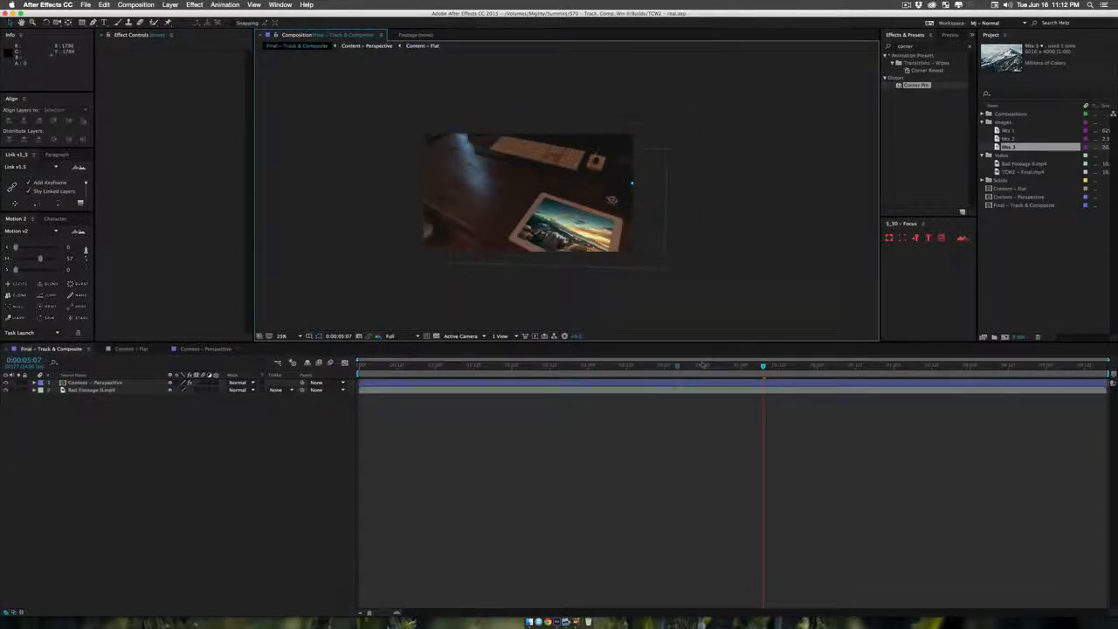
{"action": "left_click_drag", "start_coordinate": [702, 365], "coordinate": [632, 387]}
{"action": "key", "text": "z"}
{"action": "left_click", "coordinate": [526, 193]}
{"action": "key", "text": "v"}
{"action": "scroll", "coordinate": [593, 191], "scroll_direction": "up", "scroll_amount": 2}
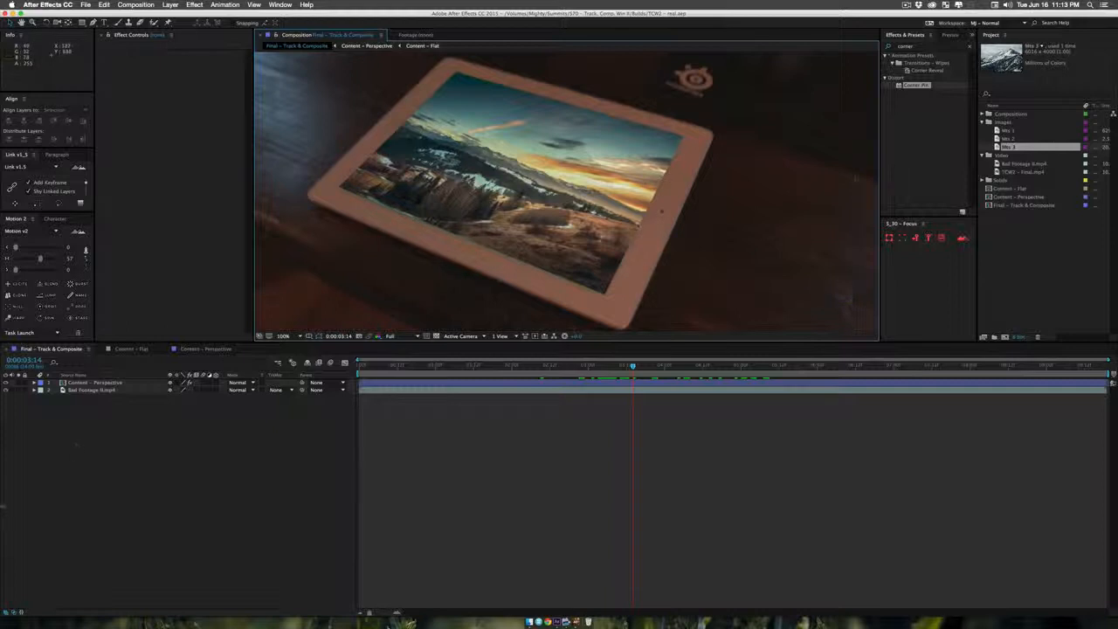
{"action": "left_click", "coordinate": [127, 433]}
Step: Add an Inner Glow layer style to the Content - Perspective layer and expand its settings
{"action": "left_click", "coordinate": [103, 383]}
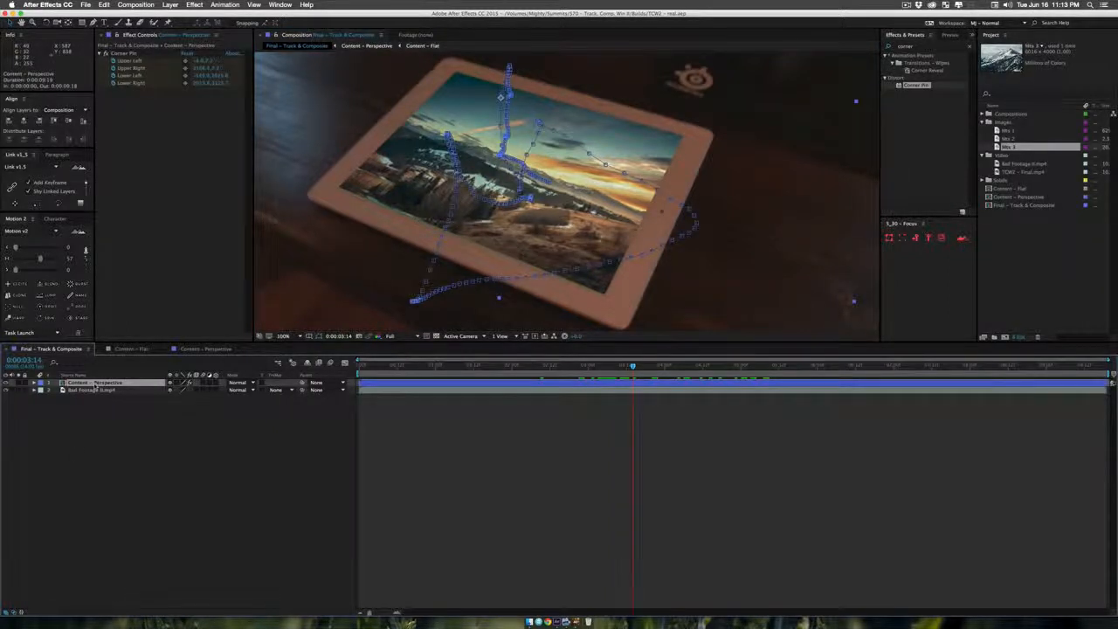
{"action": "right_click", "coordinate": [95, 386]}
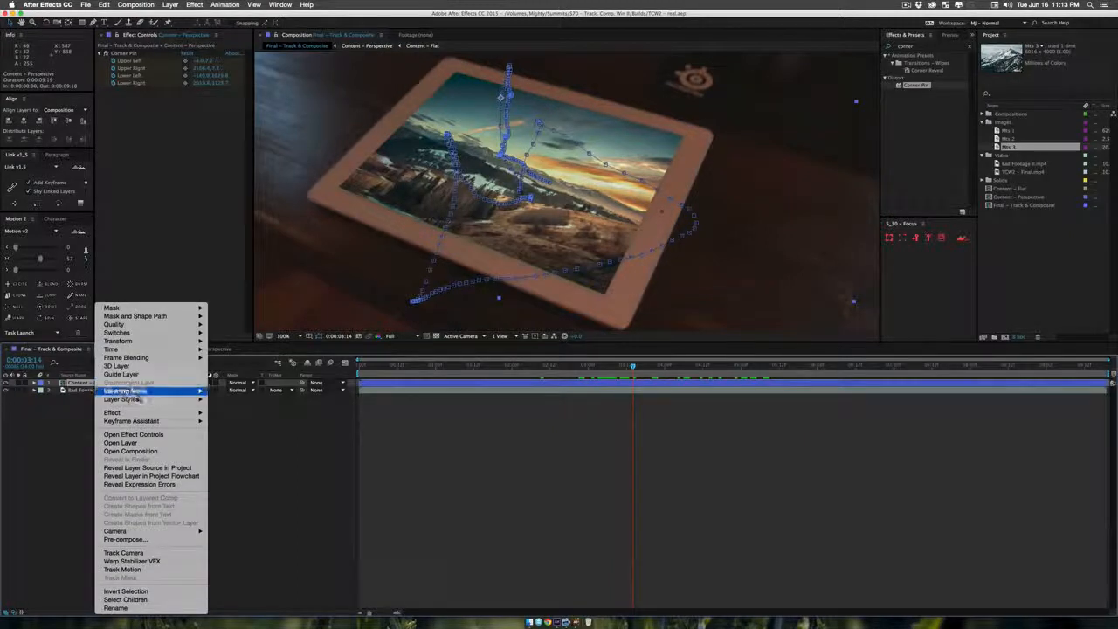
{"action": "mouse_move", "coordinate": [139, 399]}
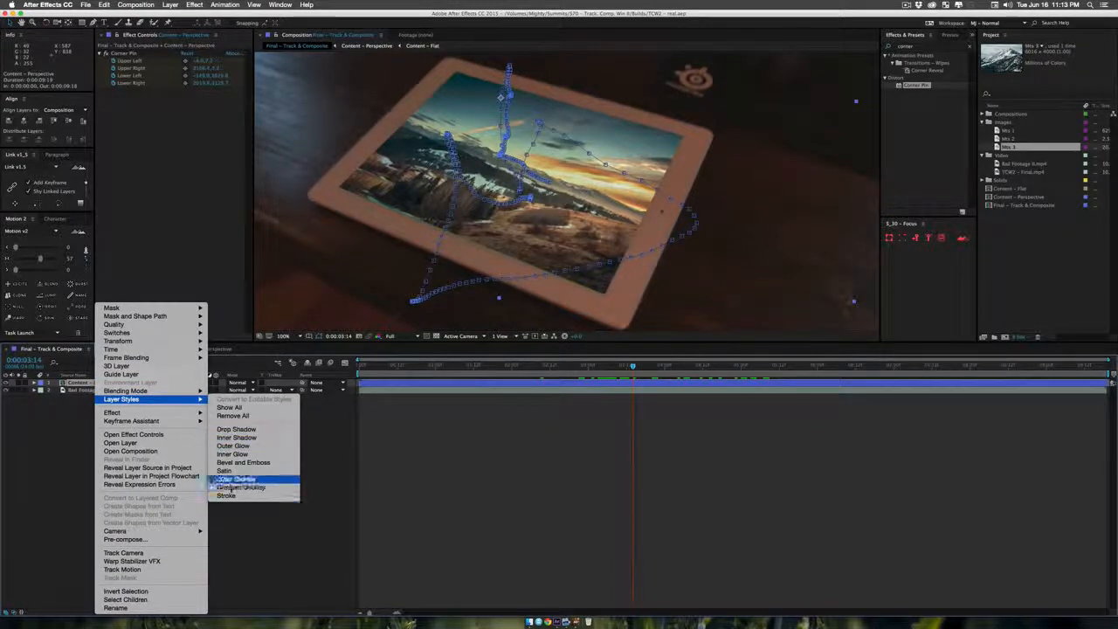
{"action": "left_click", "coordinate": [222, 455]}
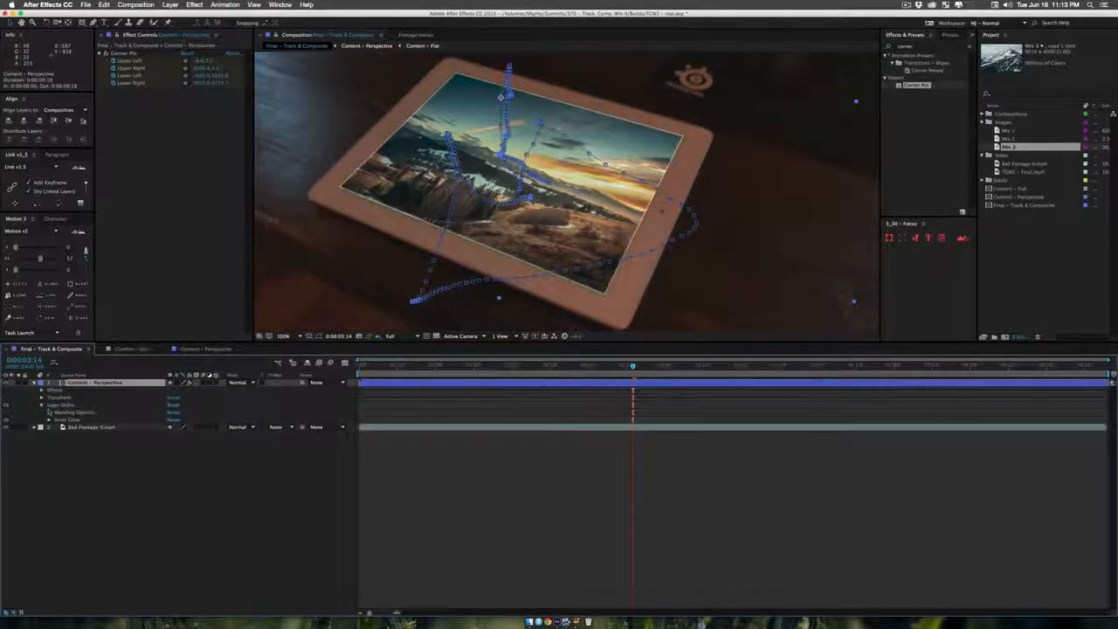
{"action": "left_click", "coordinate": [49, 419]}
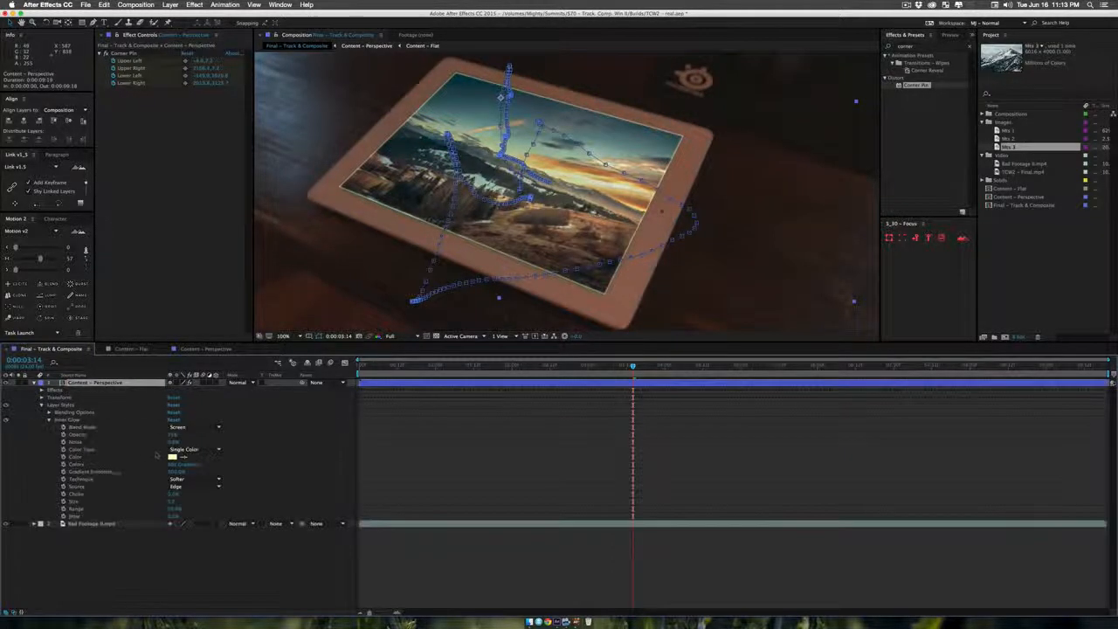
Step: Set the Inner Glow's blend mode to Normal and its colour to a near-black grey
{"action": "left_click", "coordinate": [180, 427]}
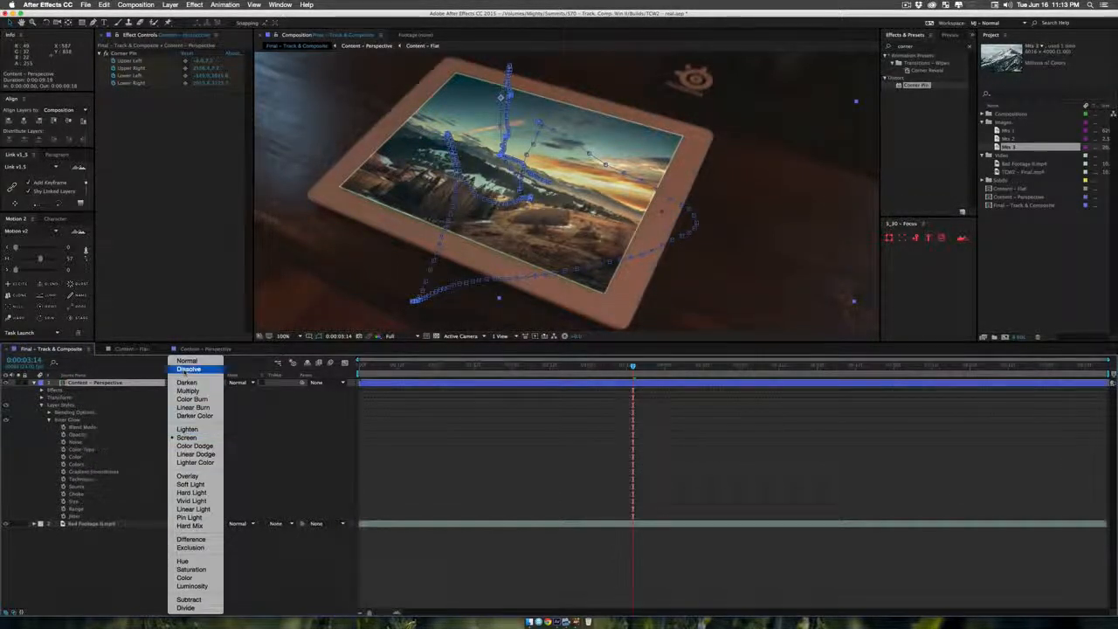
{"action": "left_click", "coordinate": [187, 360]}
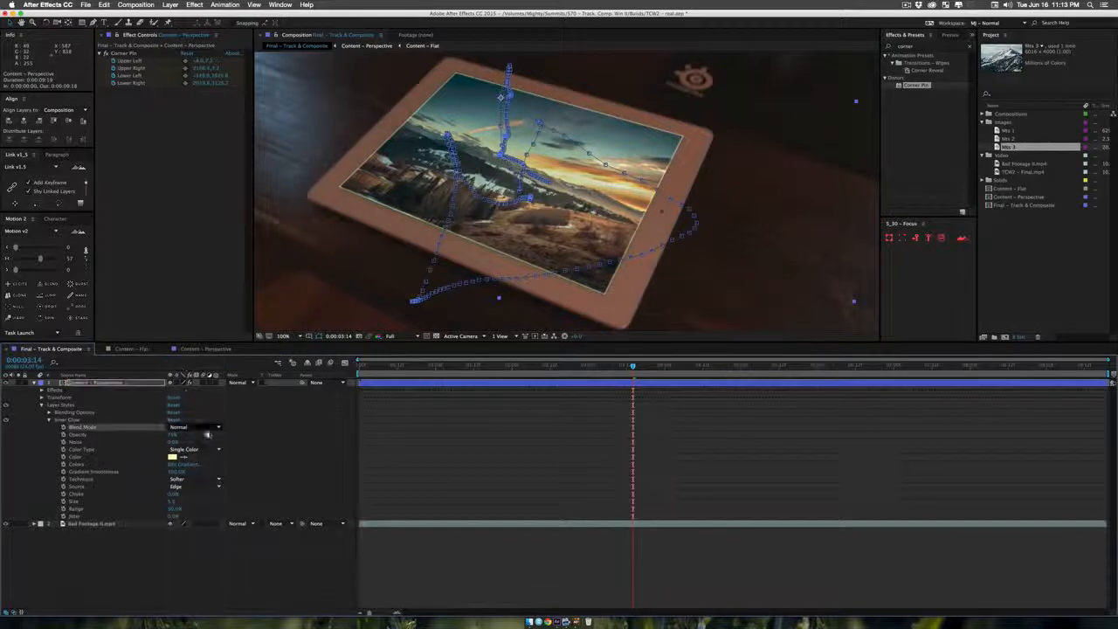
{"action": "left_click", "coordinate": [172, 456]}
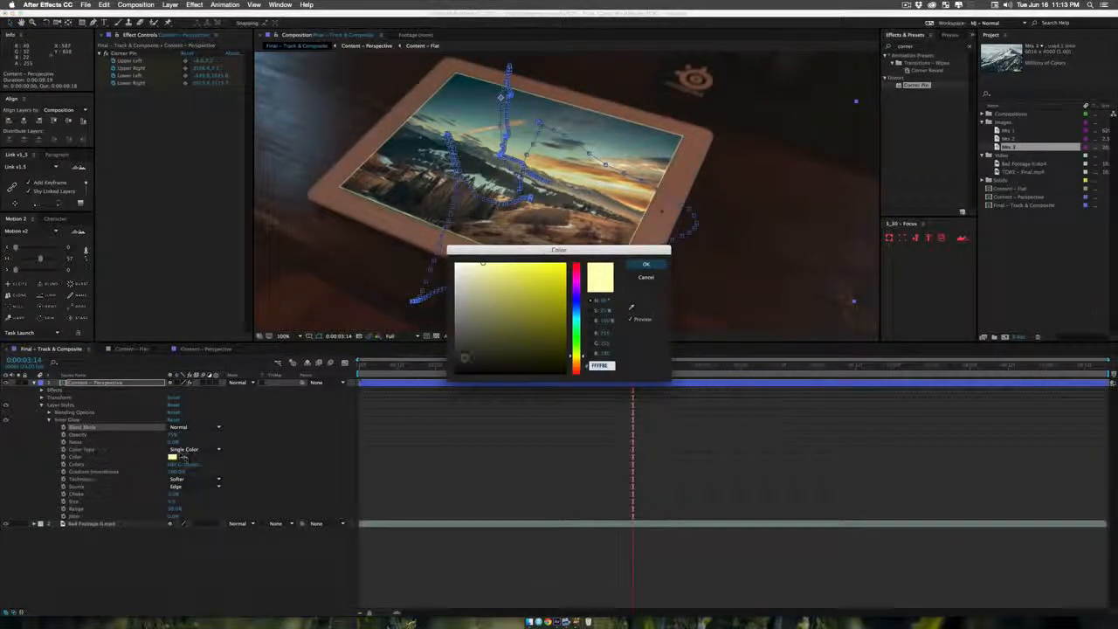
{"action": "left_click", "coordinate": [461, 363]}
{"action": "left_click", "coordinate": [644, 264]}
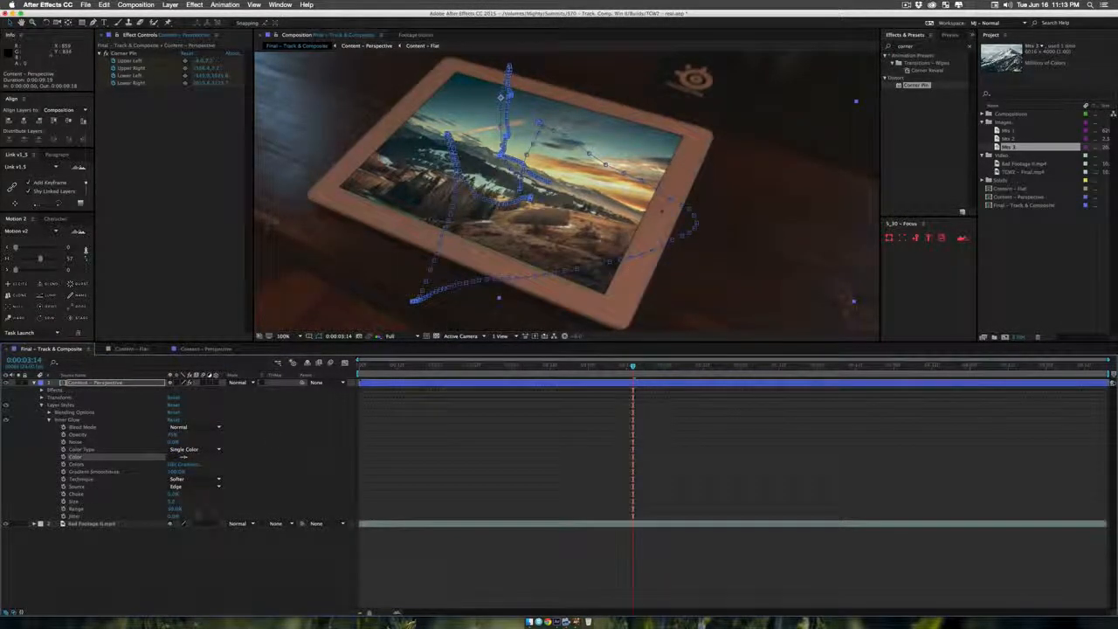
Step: Soften the Content - Perspective layer's Inner Glow with a larger size, lower opacity and slightly lighter dark grey colour
{"action": "left_click_drag", "start_coordinate": [170, 504], "coordinate": [196, 509]}
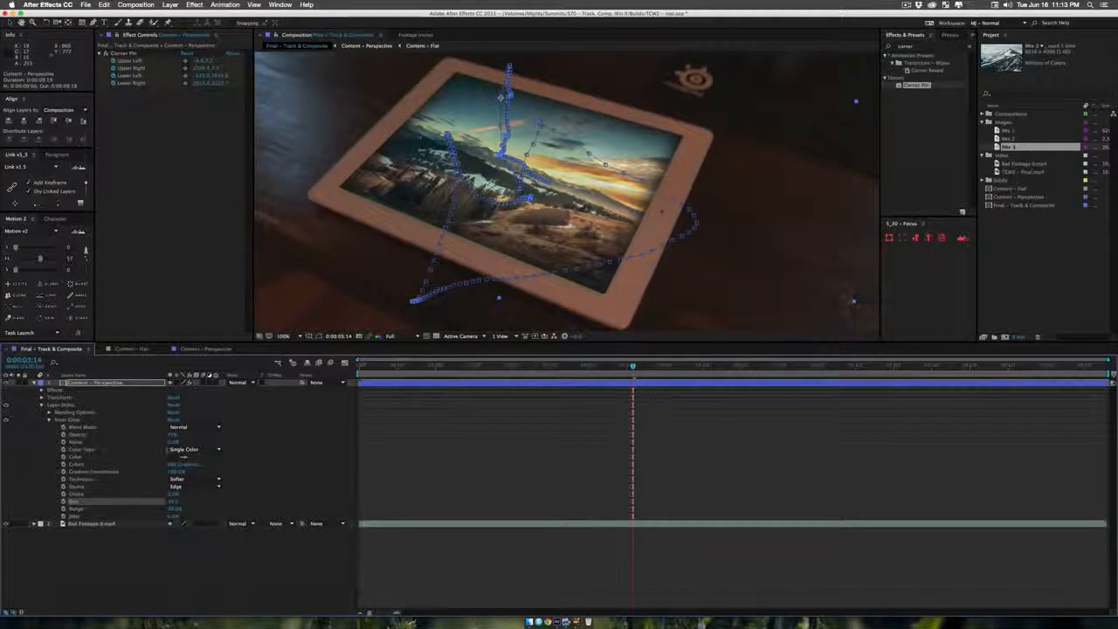
{"action": "left_click_drag", "start_coordinate": [172, 435], "coordinate": [151, 435]}
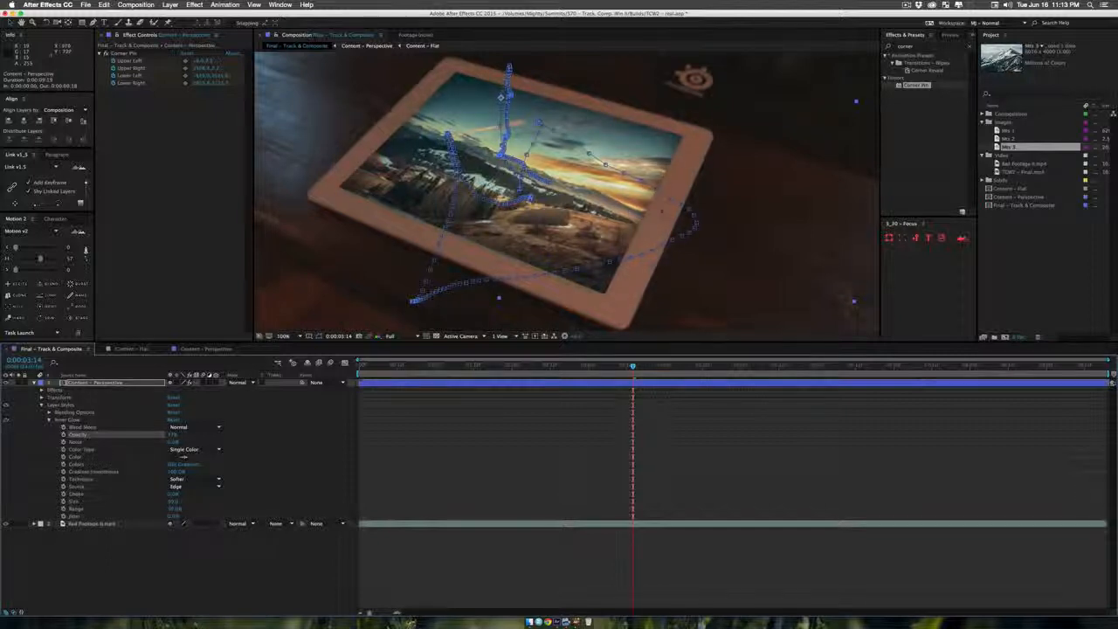
{"action": "left_click", "coordinate": [181, 456]}
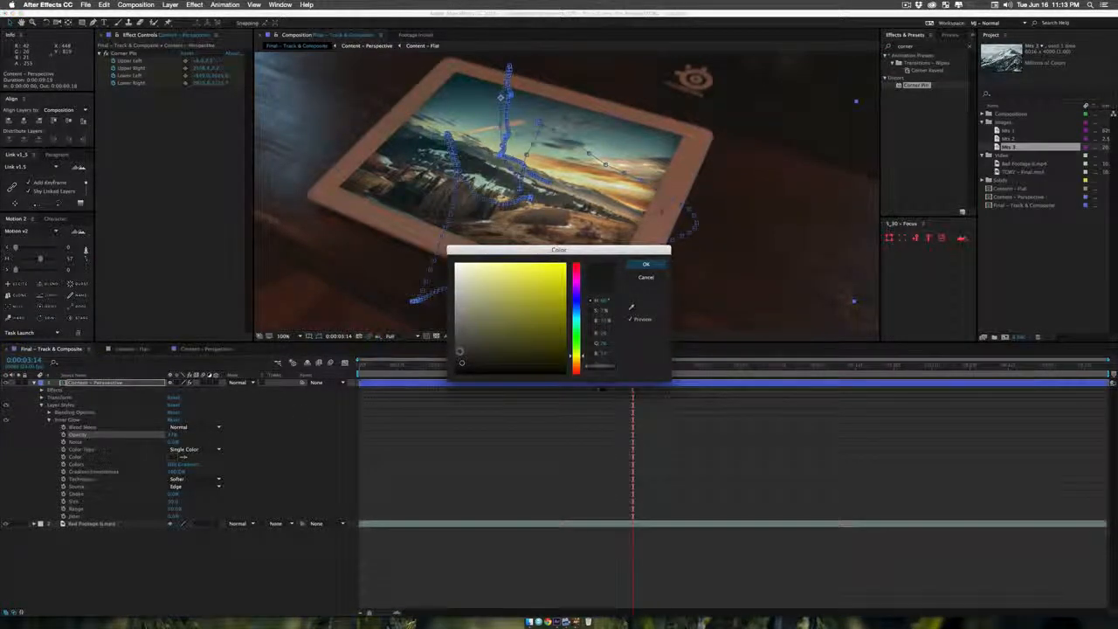
{"action": "left_click", "coordinate": [460, 348]}
{"action": "left_click", "coordinate": [647, 265]}
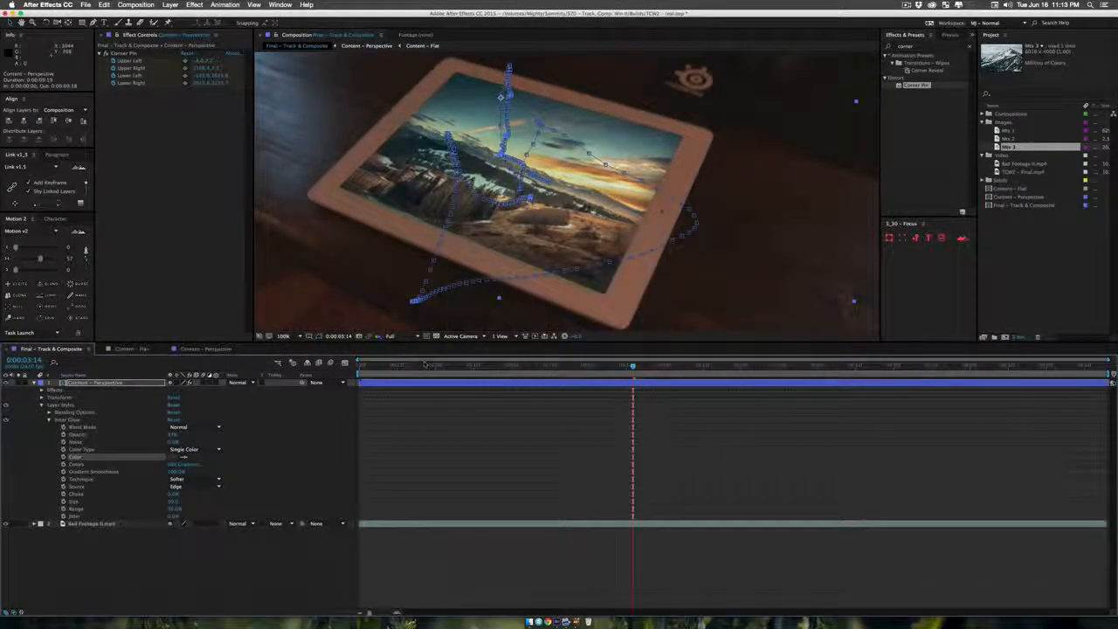
{"action": "mouse_move", "coordinate": [175, 502]}
{"action": "left_mouse_down"}
{"action": "mouse_move", "coordinate": [200, 502]}
{"action": "mouse_move", "coordinate": [178, 502]}
{"action": "left_mouse_up"}
{"action": "left_click", "coordinate": [157, 591]}
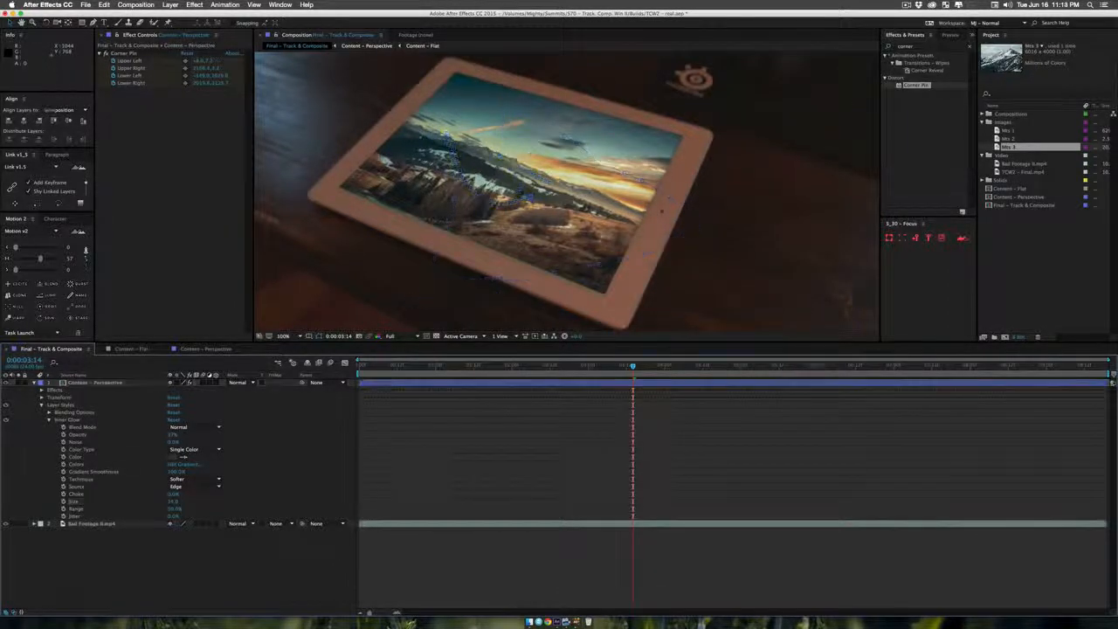
Step: Save the project and collapse the Content - Perspective layer's properties
{"action": "scroll", "coordinate": [566, 221], "scroll_direction": "down", "scroll_amount": 1}
{"action": "left_click_drag", "start_coordinate": [554, 220], "coordinate": [527, 269]}
{"action": "key", "text": "super+s"}
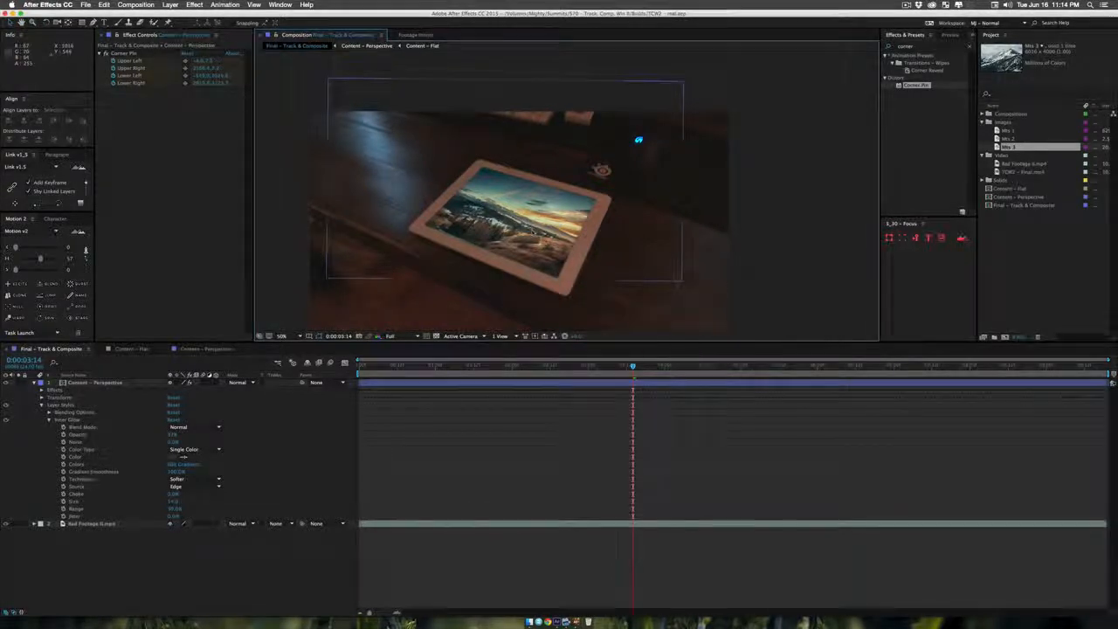
{"action": "scroll", "coordinate": [638, 140], "scroll_direction": "up", "scroll_amount": 1}
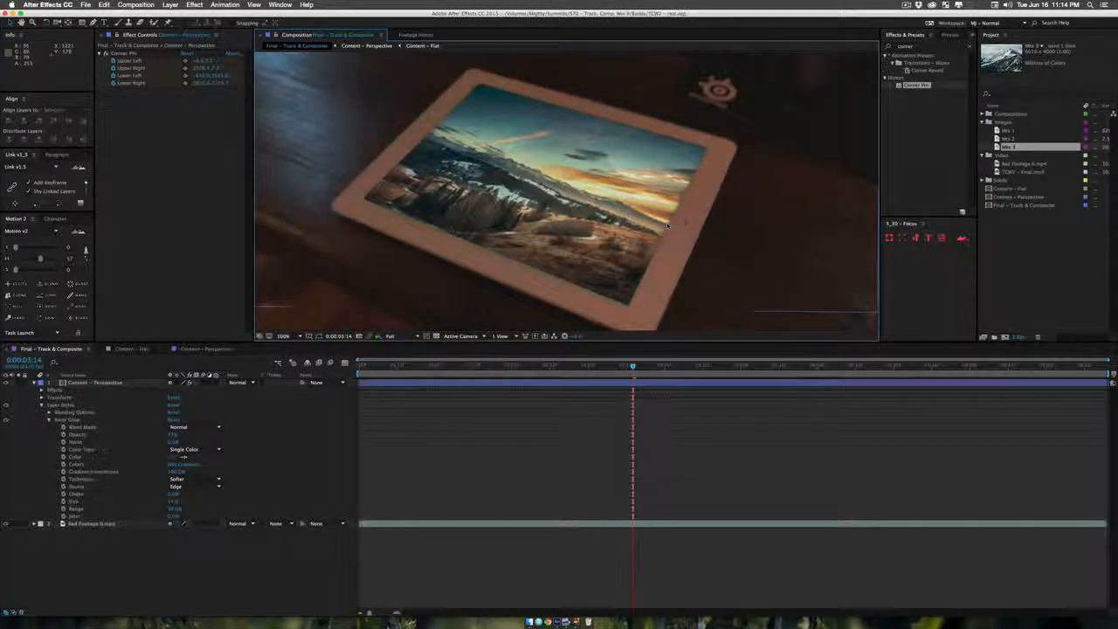
{"action": "left_click", "coordinate": [35, 382]}
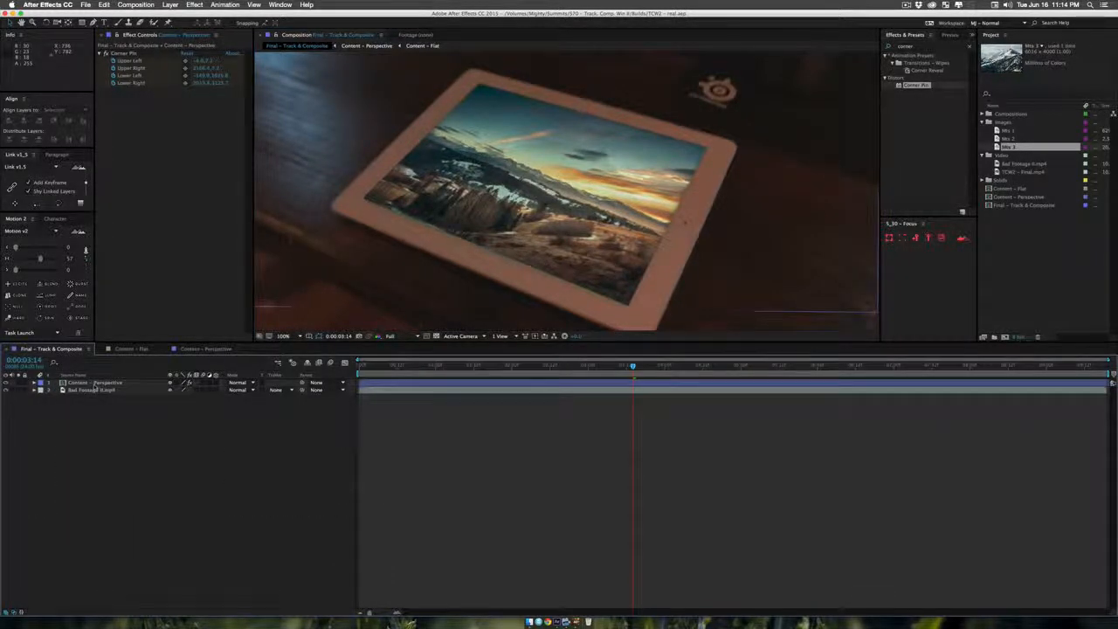
Step: Move the Content - Perspective layer below the tablet footage layer, deselect everything and save the project
{"action": "left_click_drag", "start_coordinate": [94, 387], "coordinate": [94, 399]}
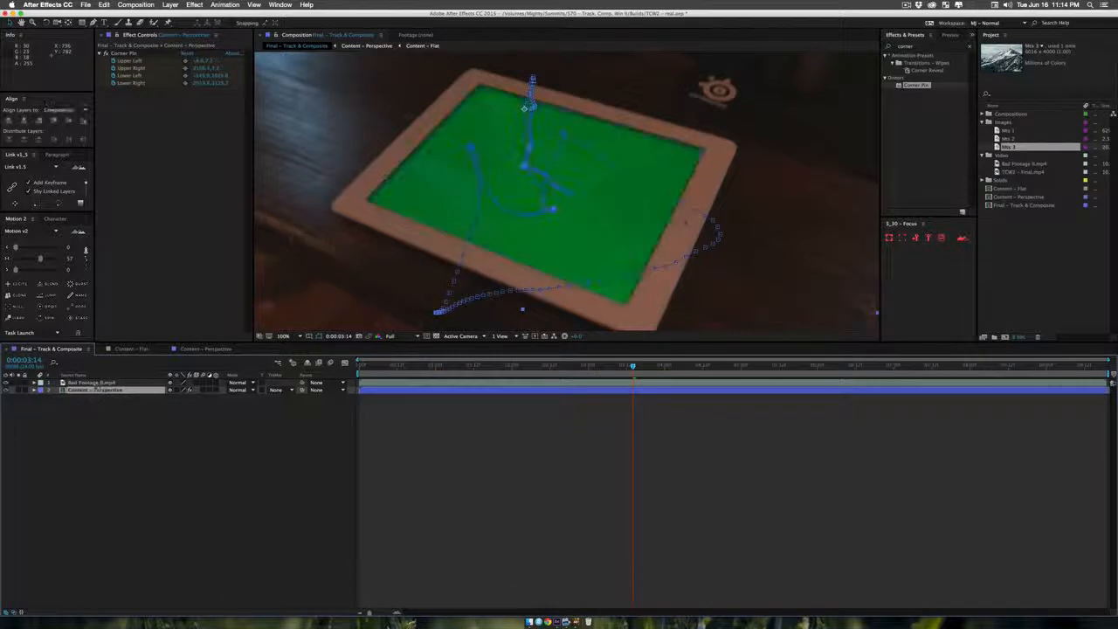
{"action": "key", "text": "super+shift+a"}
{"action": "key", "text": "super+s"}
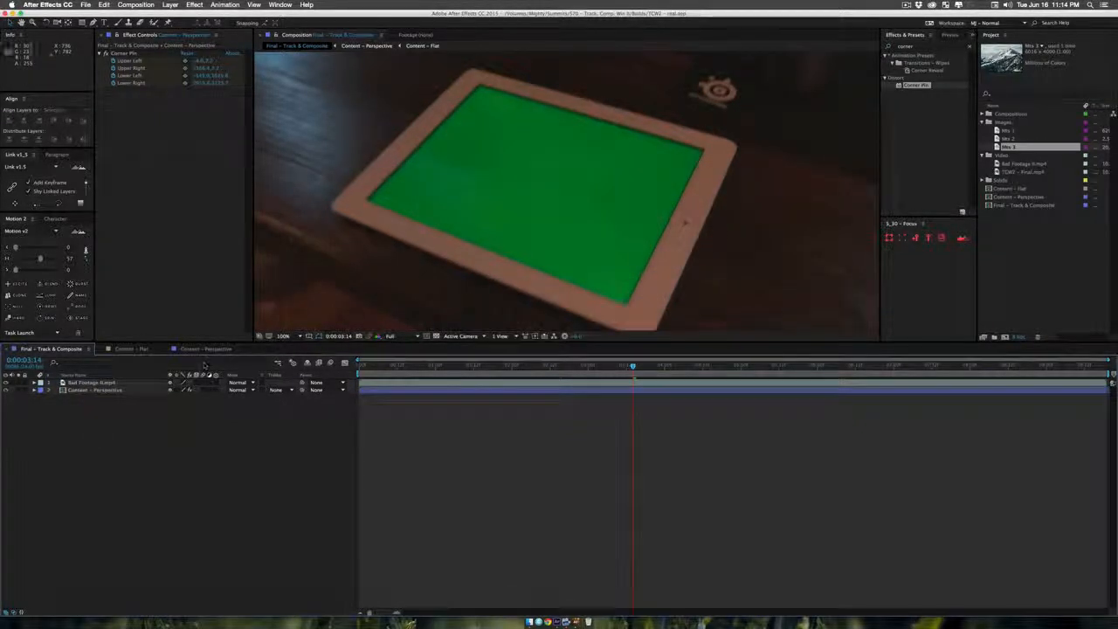
Step: Search the effects for "keyli" and select the Keylight, Key Cleaner and Advanced Spill Suppressor preset
{"action": "key", "text": "super+5"}
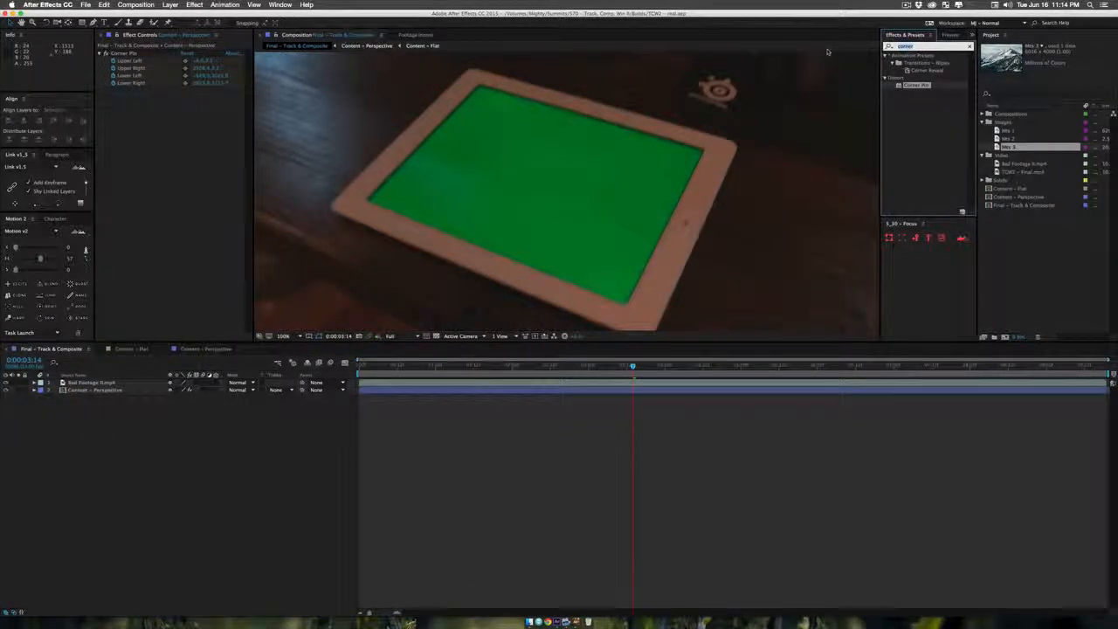
{"action": "type", "text": "keyli"}
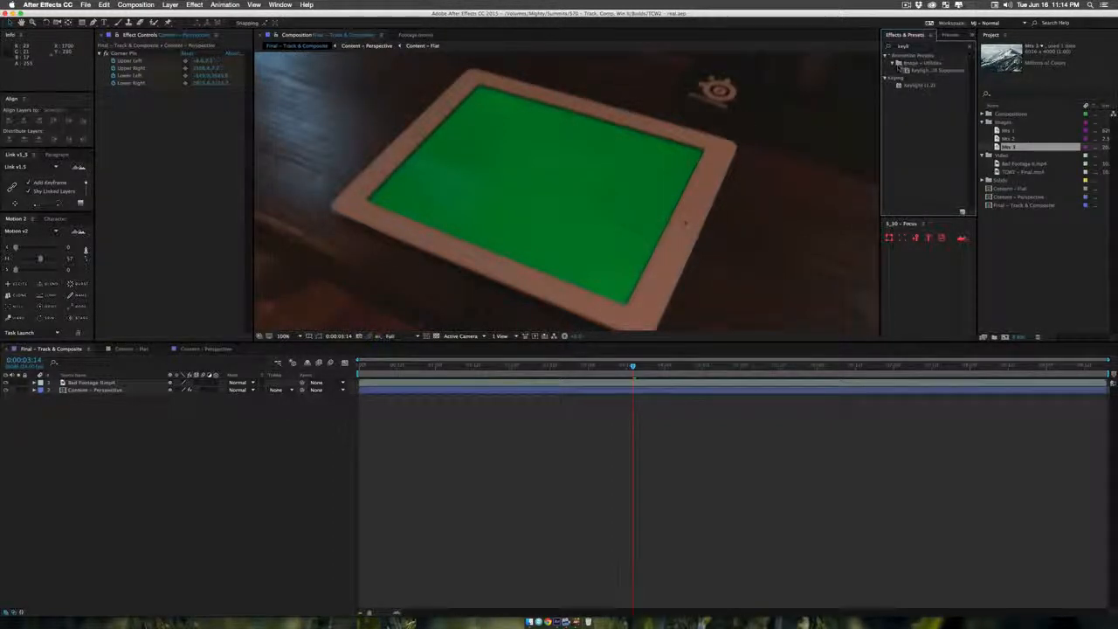
{"action": "left_click", "coordinate": [924, 72]}
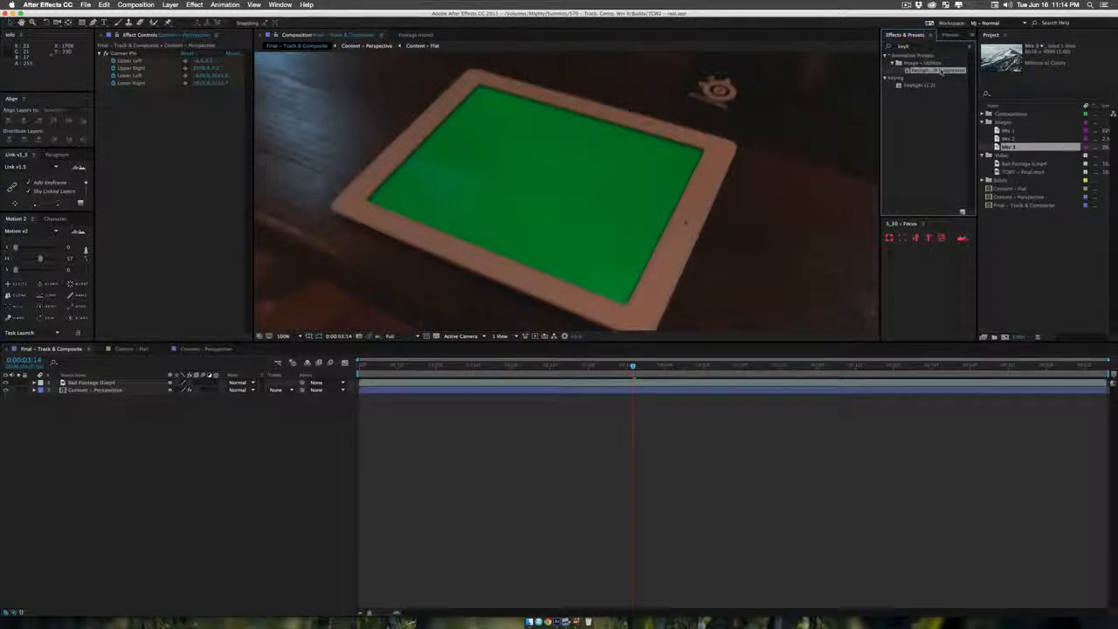
Step: Apply the Keylight preset to the Content - Perspective layer and sample the tablet's green as its Screen Colour
{"action": "left_click_drag", "start_coordinate": [944, 73], "coordinate": [166, 119]}
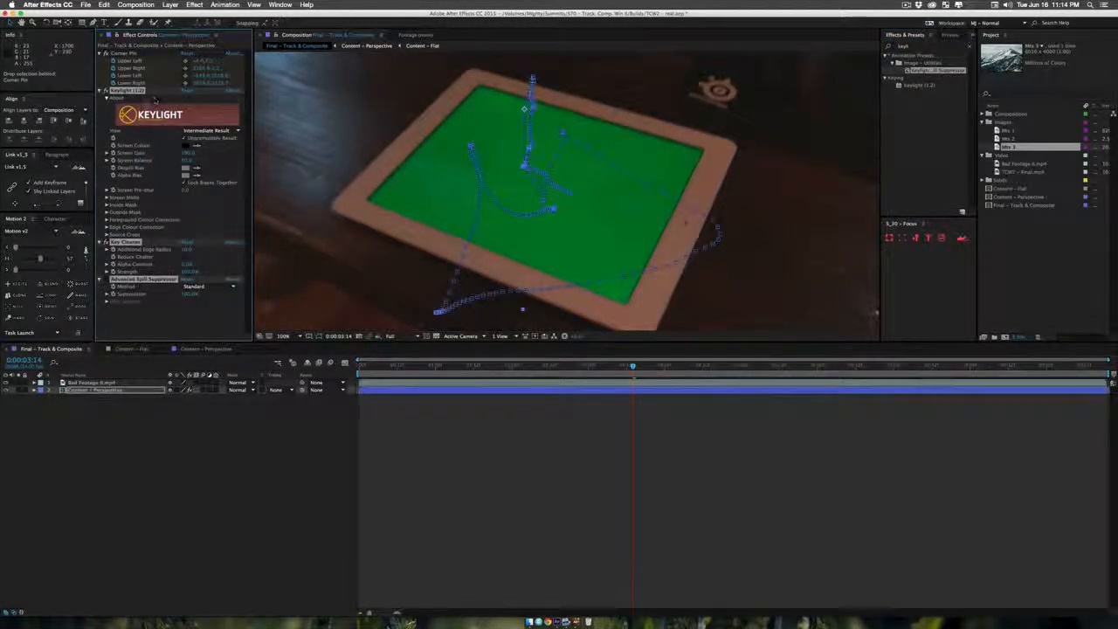
{"action": "left_click", "coordinate": [140, 316]}
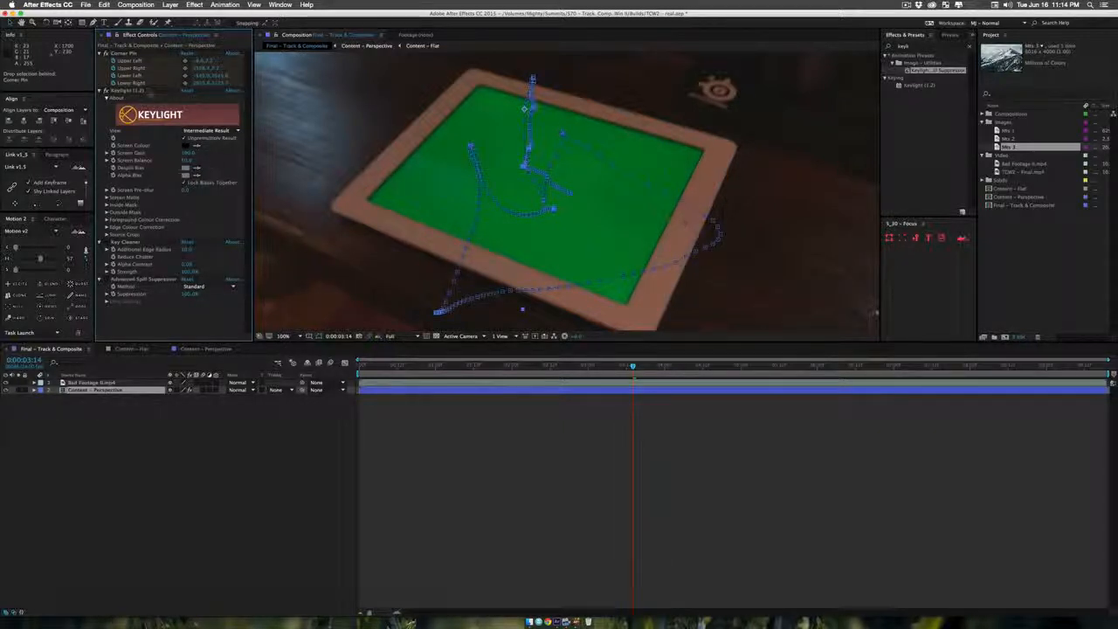
{"action": "left_click", "coordinate": [130, 91]}
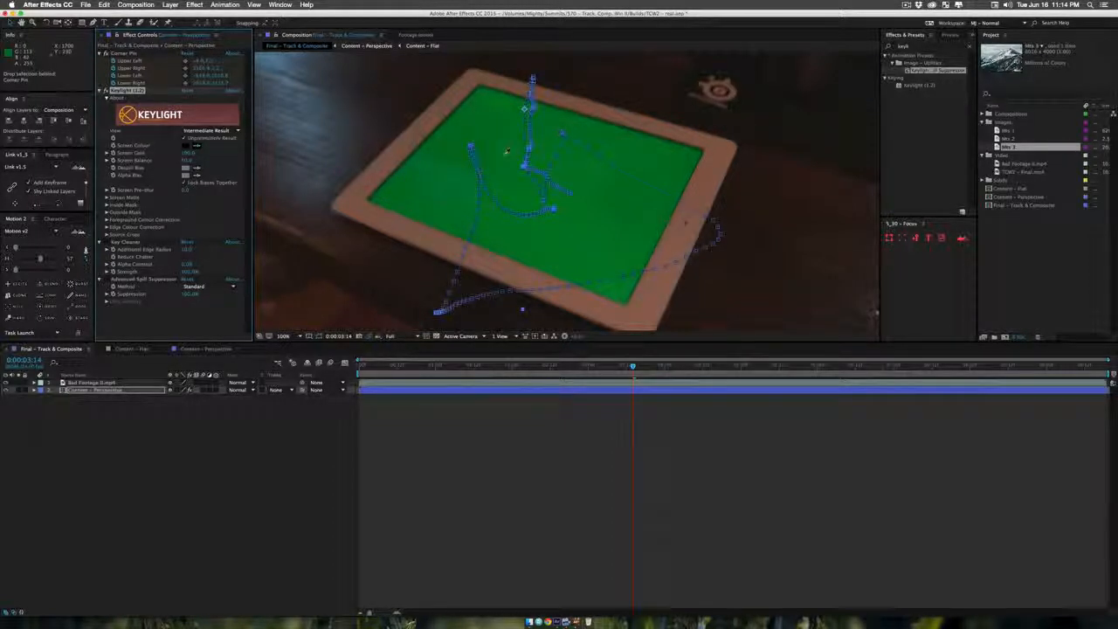
{"action": "left_click", "coordinate": [196, 146]}
{"action": "left_click", "coordinate": [504, 158]}
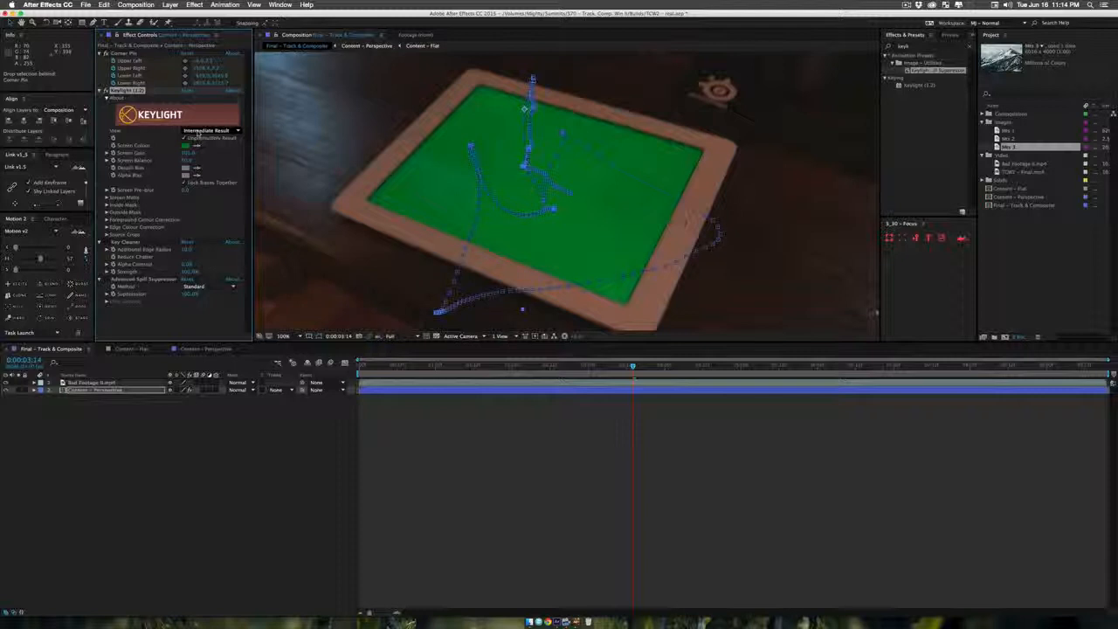
Step: Set Keylight's view on Content - Perspective to Final Result and raise its Screen Gain
{"action": "left_click", "coordinate": [198, 133]}
{"action": "left_click", "coordinate": [205, 226]}
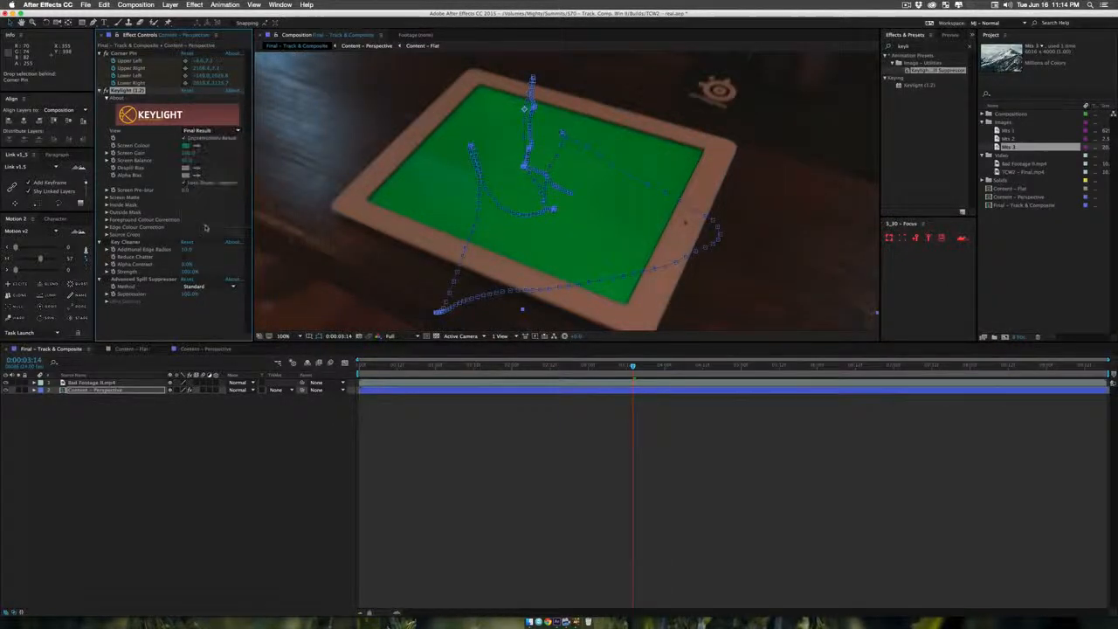
{"action": "left_click", "coordinate": [208, 458]}
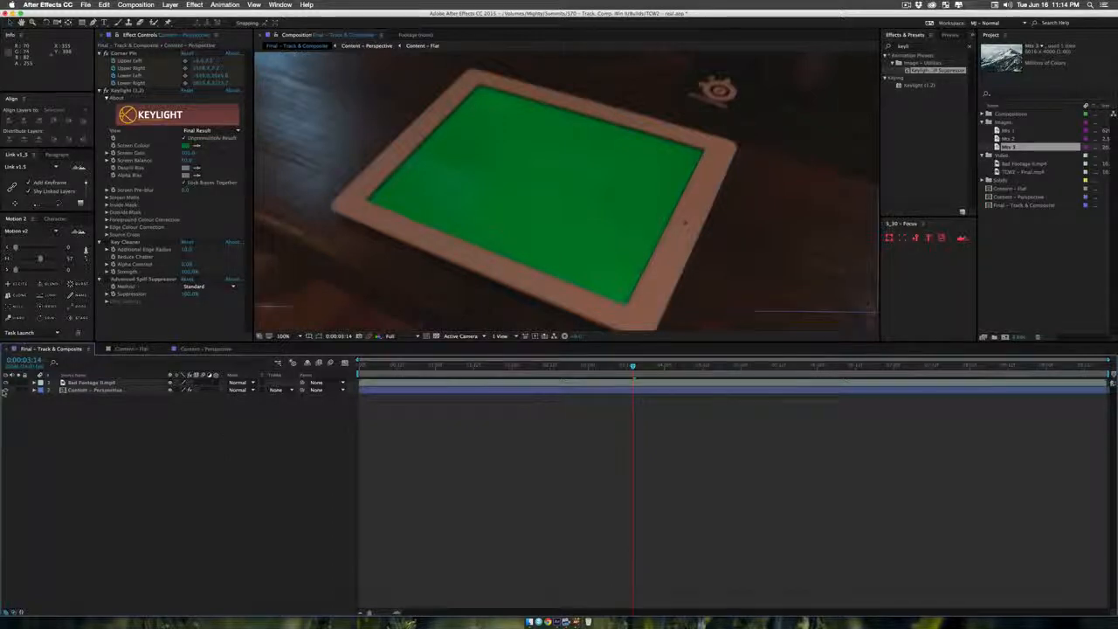
{"action": "left_click", "coordinate": [112, 389]}
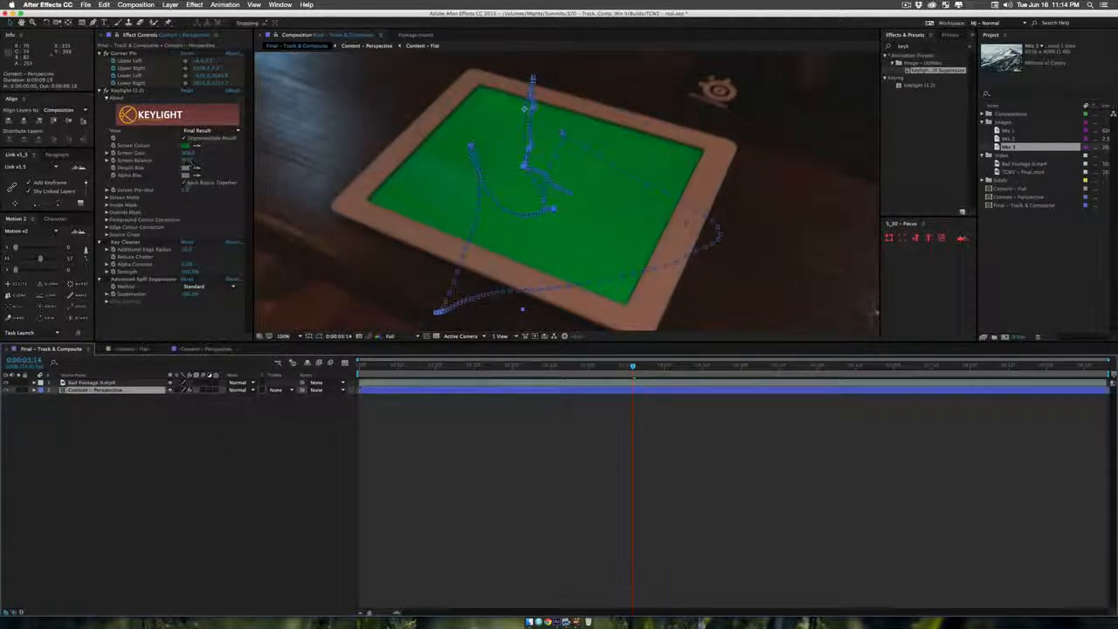
{"action": "left_click_drag", "start_coordinate": [189, 154], "coordinate": [206, 154]}
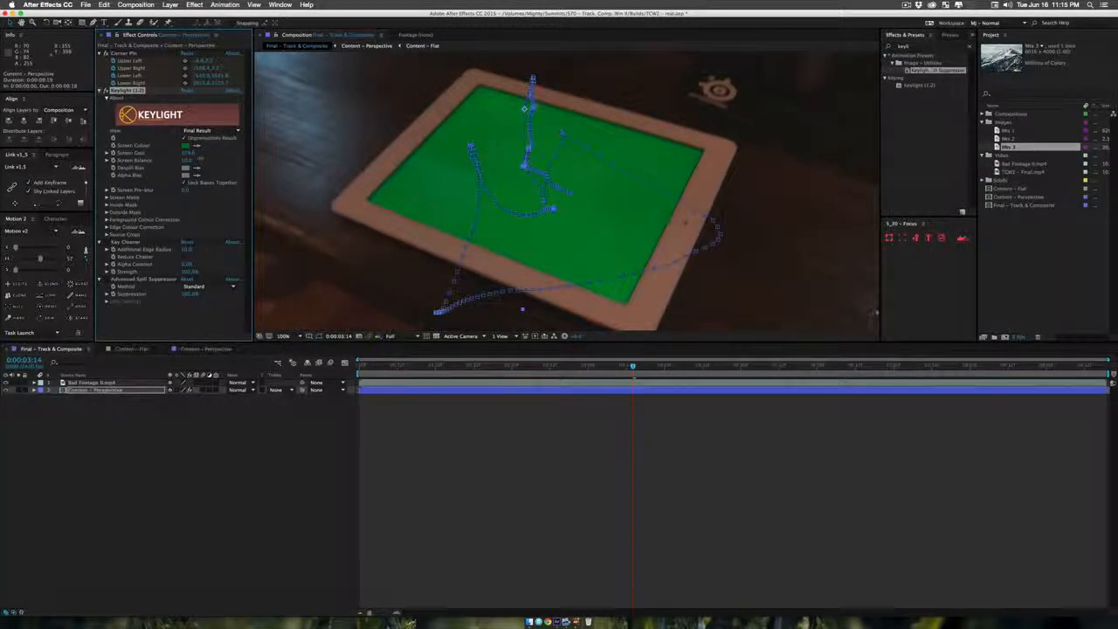
{"action": "key", "text": "super+s"}
{"action": "left_click", "coordinate": [195, 479]}
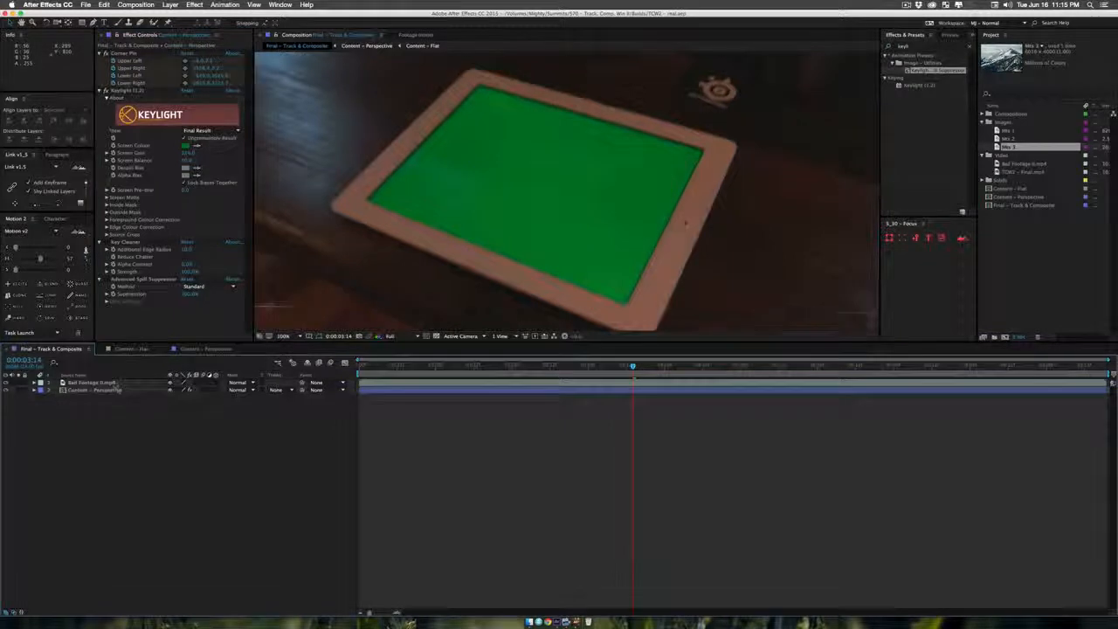
Step: Delete Keylight, Key Cleaner and Advanced Spill Suppressor from the Content - Perspective layer
{"action": "left_click", "coordinate": [112, 389]}
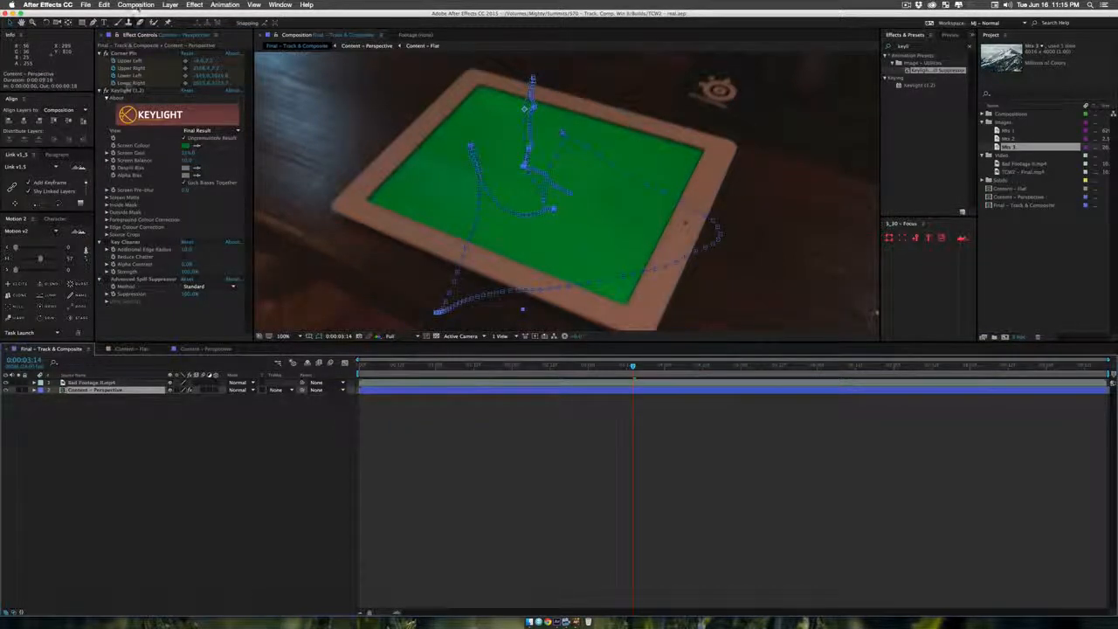
{"action": "left_click", "coordinate": [129, 91]}
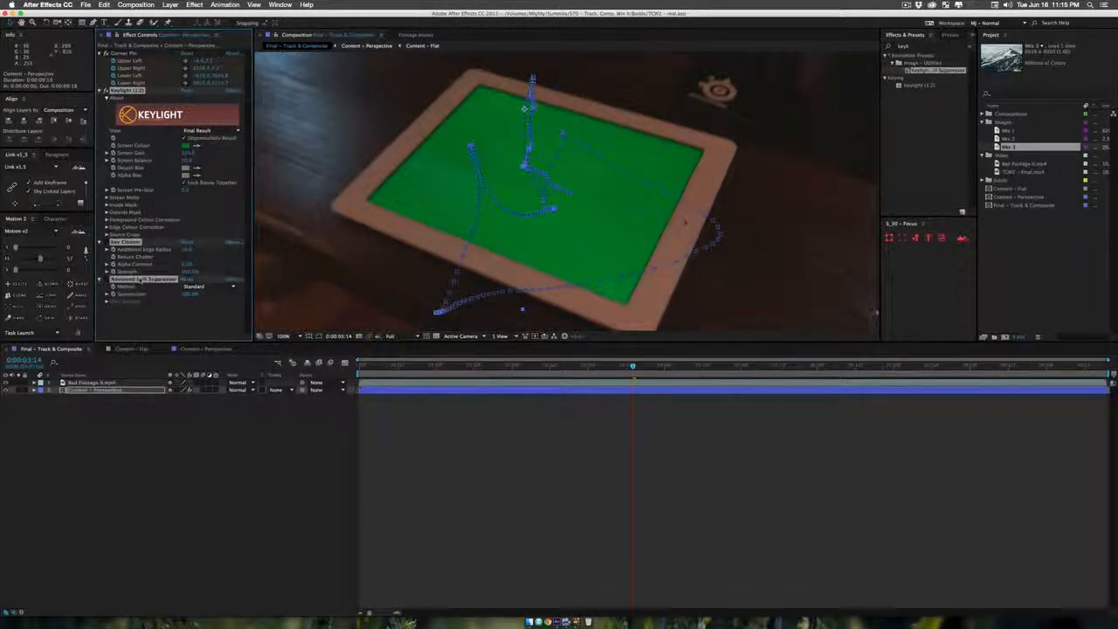
{"action": "key", "text": "Delete"}
Step: Apply the Keylight preset to the tablet footage layer and sample the screen's green as its Screen Colour
{"action": "left_click", "coordinate": [93, 384]}
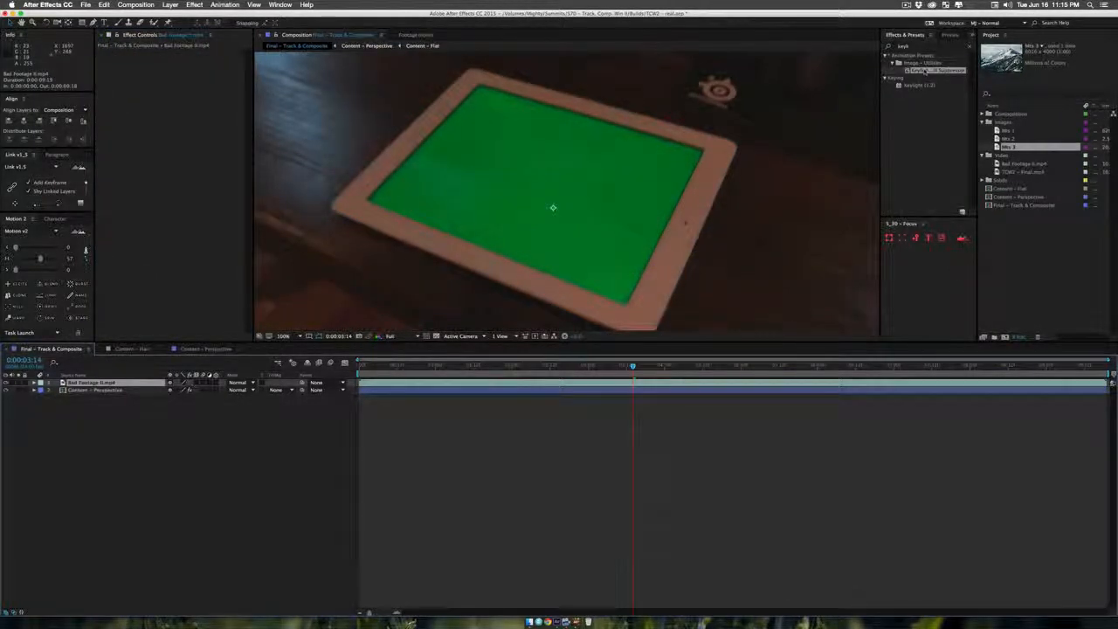
{"action": "left_click_drag", "start_coordinate": [926, 73], "coordinate": [161, 108]}
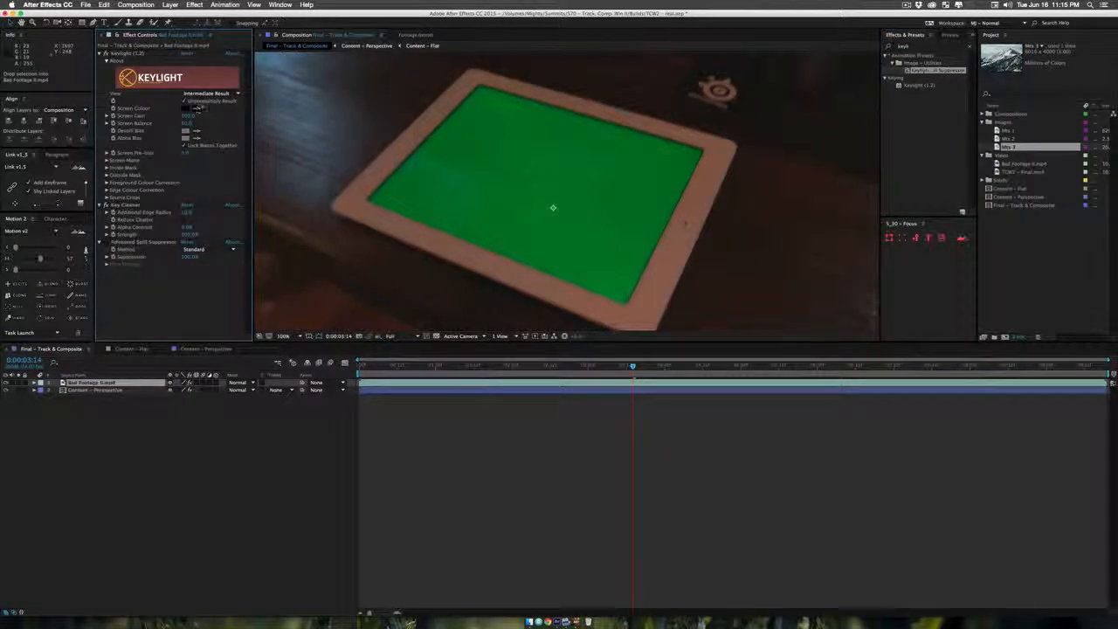
{"action": "left_click", "coordinate": [197, 108]}
{"action": "left_click", "coordinate": [399, 164]}
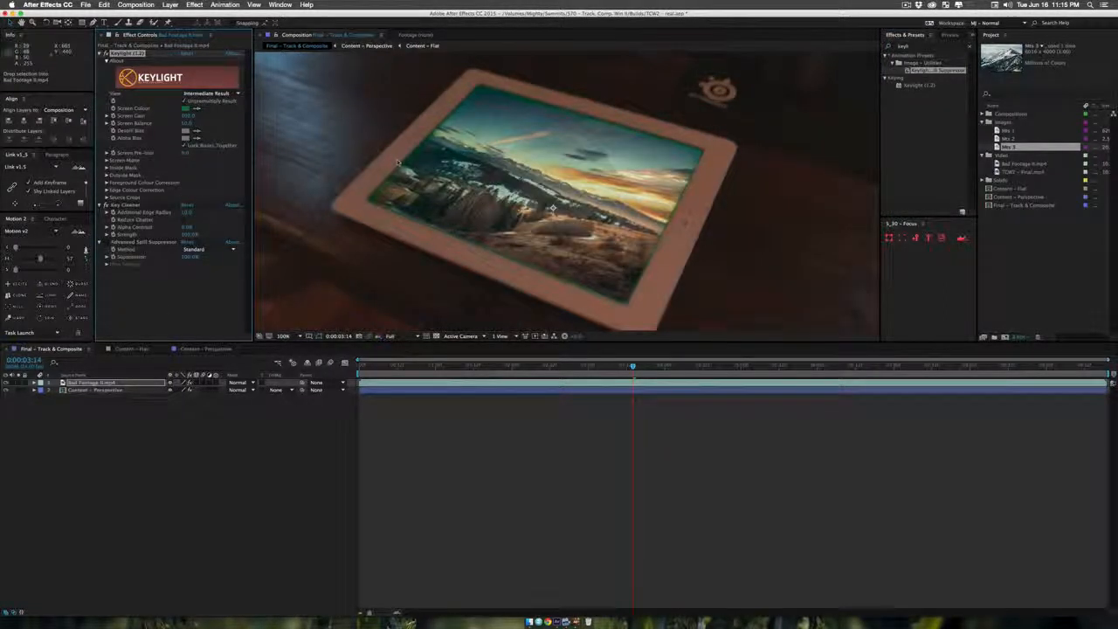
Step: Switch the footage layer's Keylight view to Final Result and save the project
{"action": "left_click", "coordinate": [210, 93]}
{"action": "left_click", "coordinate": [255, 189]}
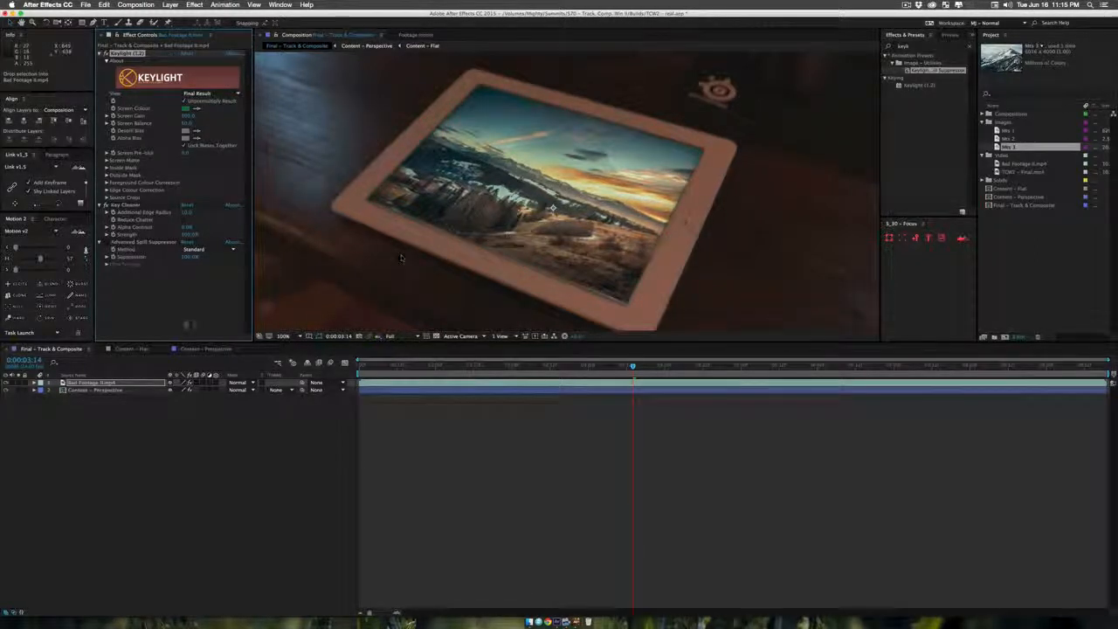
{"action": "key", "text": "super+s"}
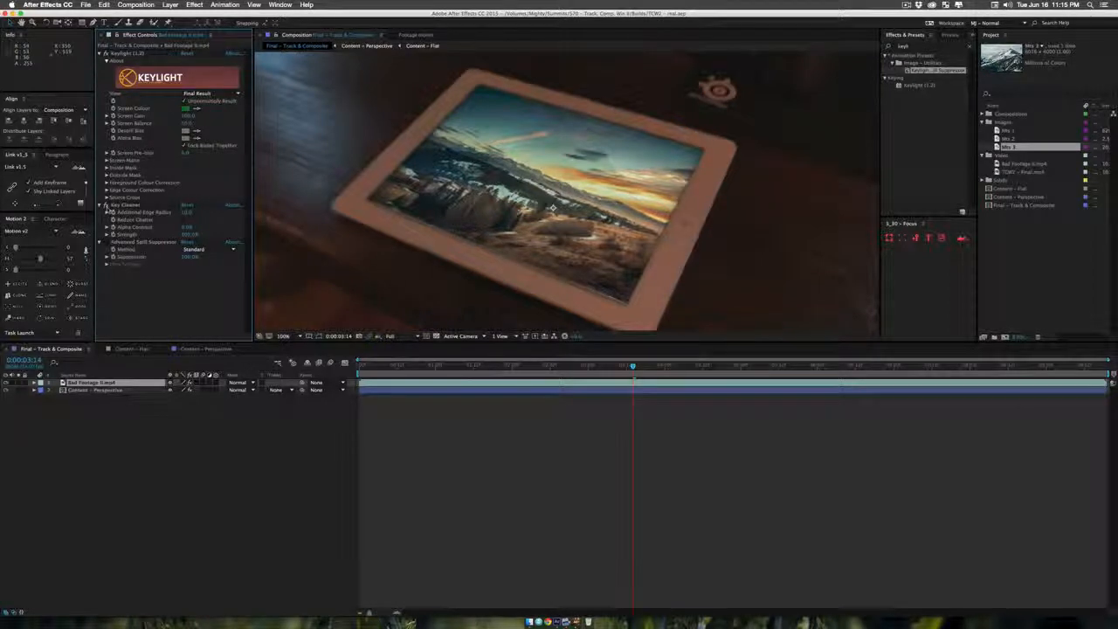
Step: Fine-tune Keylight's Screen Gain on the tablet footage layer
{"action": "left_click_drag", "start_coordinate": [188, 116], "coordinate": [223, 127]}
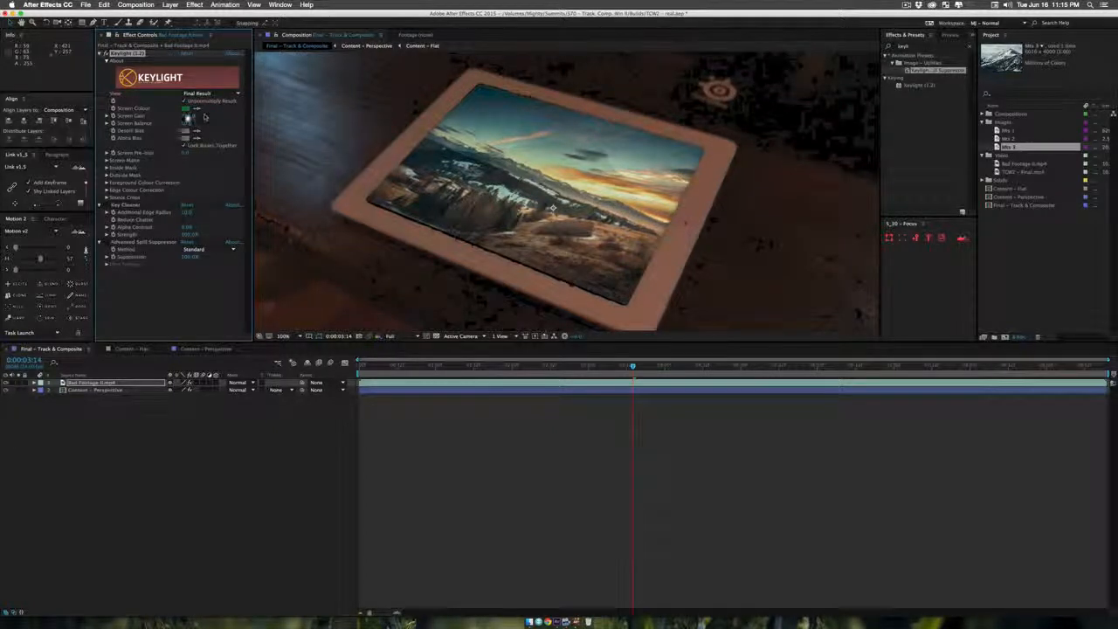
{"action": "key", "text": "Return"}
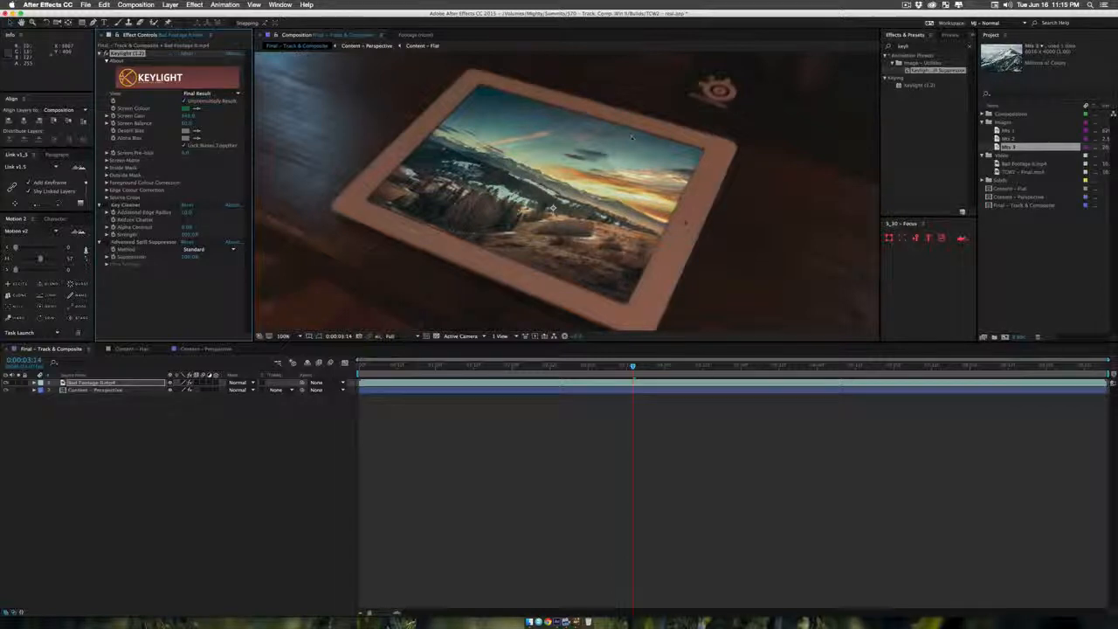
Step: Compare the footage with Keylight disabled and enabled at 50% zoom, and inspect the keyed tablet screen at 100%
{"action": "key", "text": "z"}
{"action": "left_click", "coordinate": [700, 121], "text": "alt"}
{"action": "left_click_drag", "start_coordinate": [594, 160], "coordinate": [640, 103]}
{"action": "key", "text": "v"}
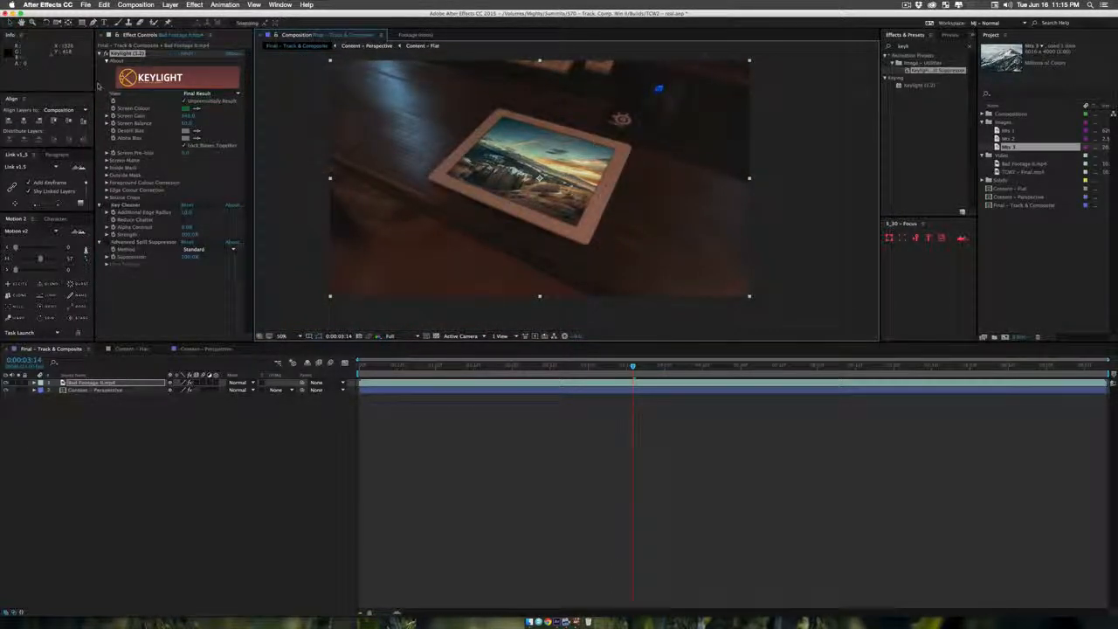
{"action": "left_click", "coordinate": [104, 53]}
{"action": "left_click", "coordinate": [104, 53]}
{"action": "left_click", "coordinate": [104, 53]}
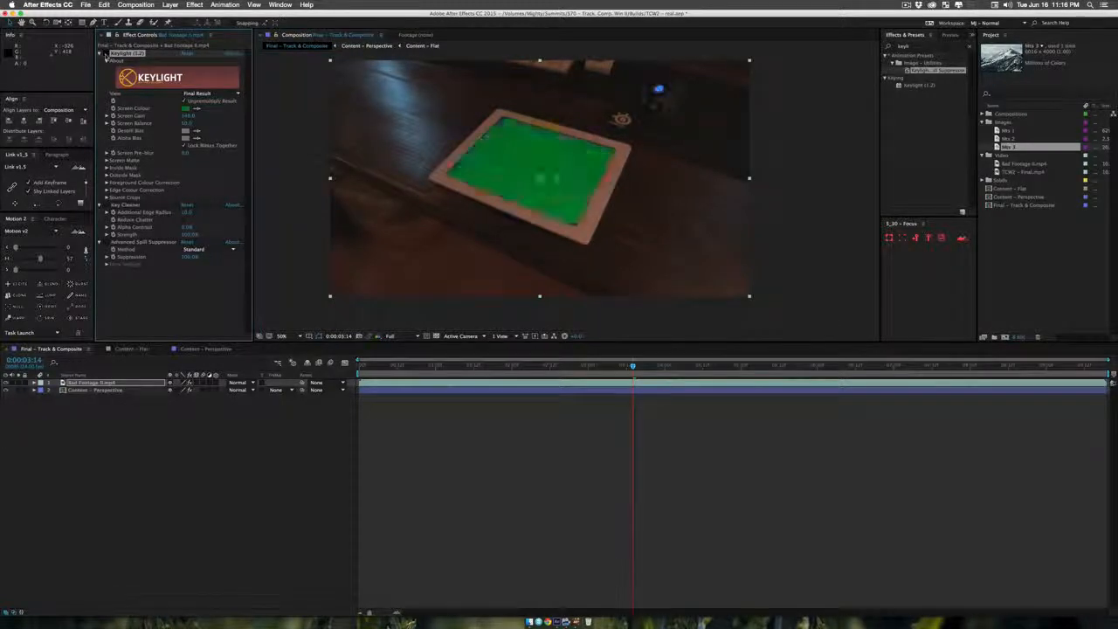
{"action": "left_click", "coordinate": [104, 53]}
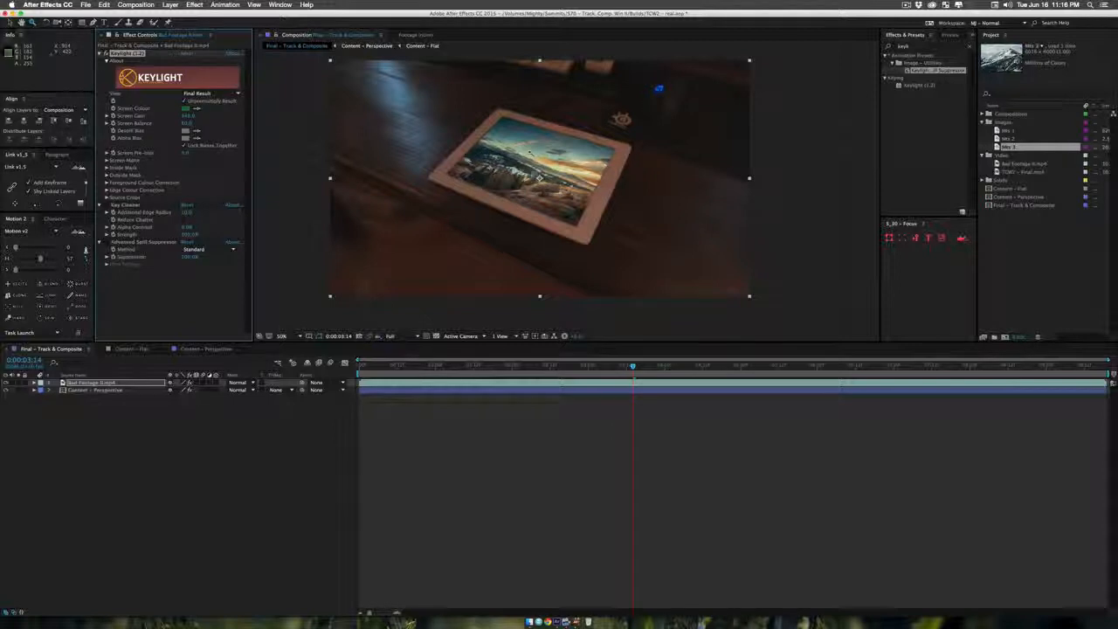
{"action": "left_click", "coordinate": [536, 174]}
{"action": "left_click_drag", "start_coordinate": [574, 197], "coordinate": [543, 206]}
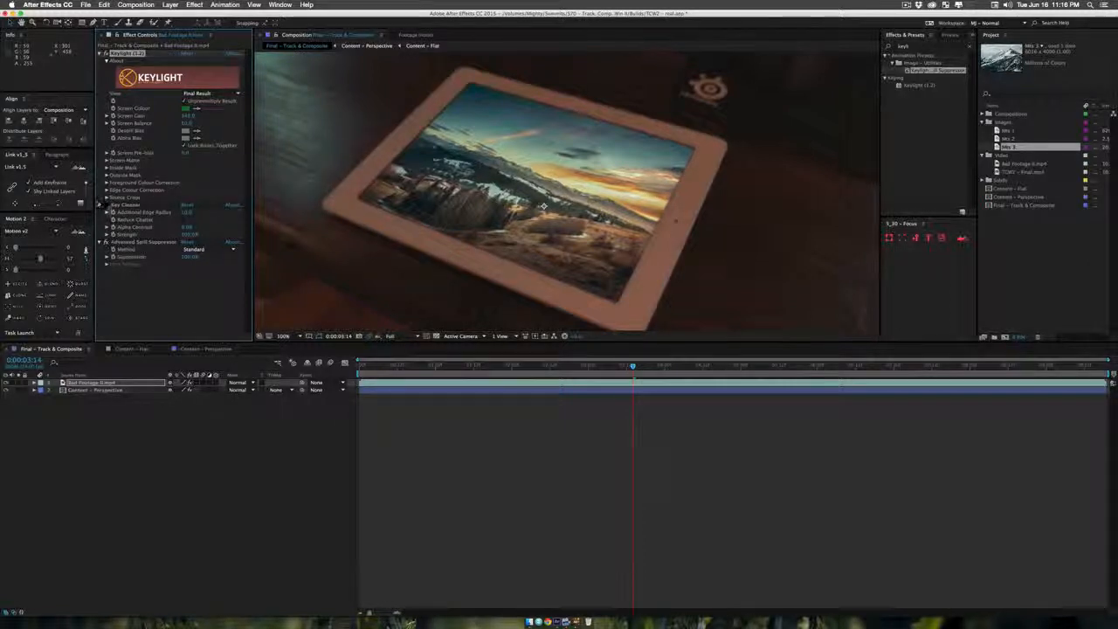
Step: Add a Simple Choker effect to the tablet footage layer, placed after the Advanced Spill Suppressor
{"action": "left_click", "coordinate": [106, 205]}
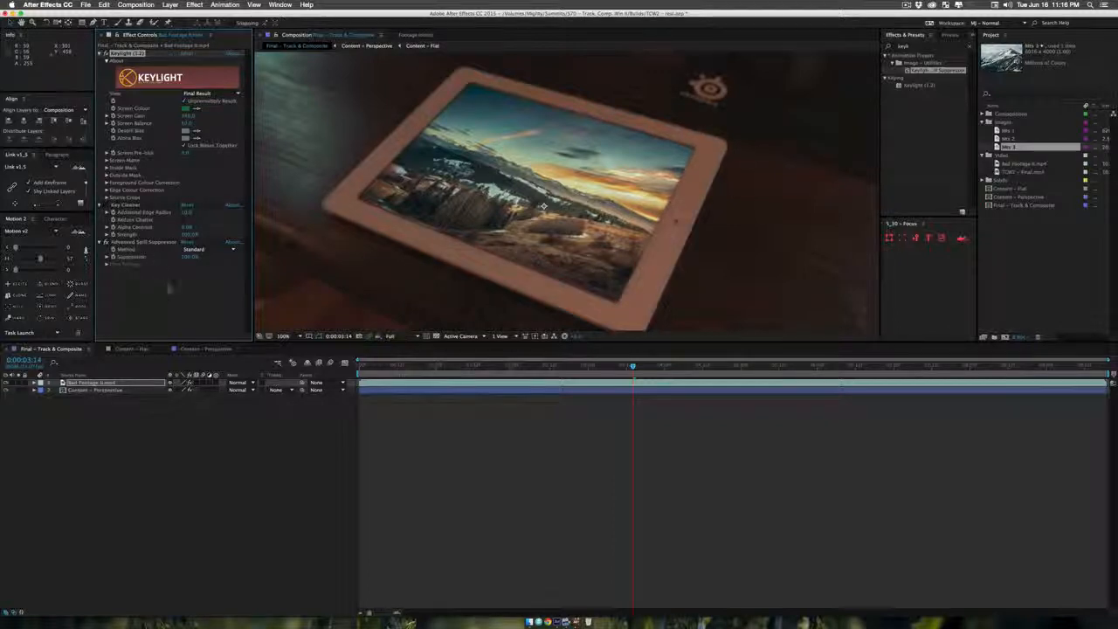
{"action": "left_click", "coordinate": [169, 286]}
{"action": "left_click", "coordinate": [914, 48]}
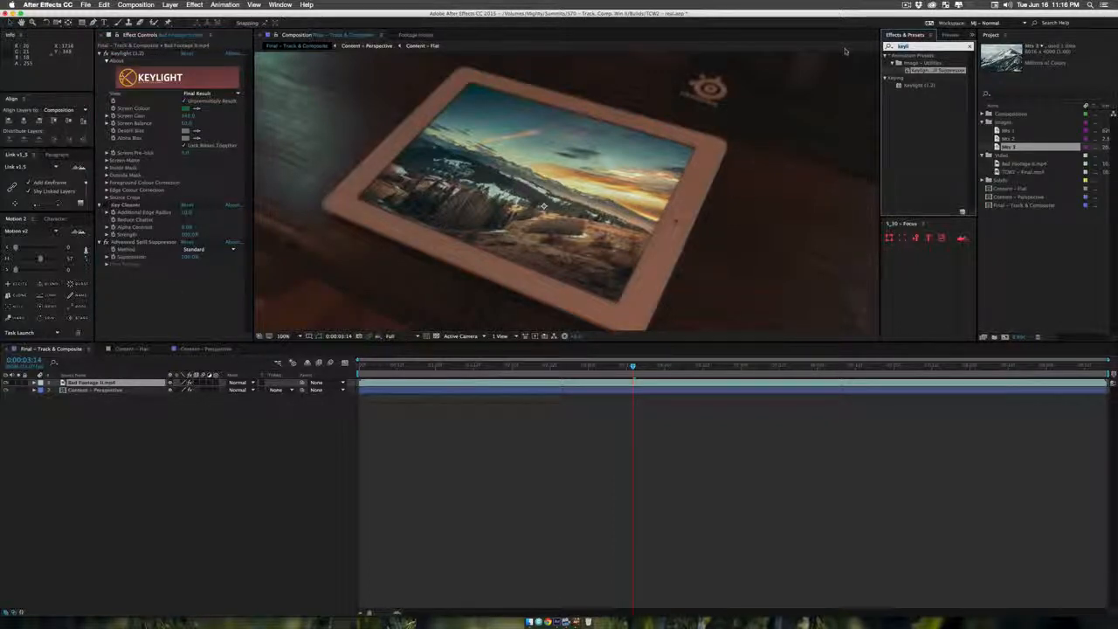
{"action": "type", "text": "simple"}
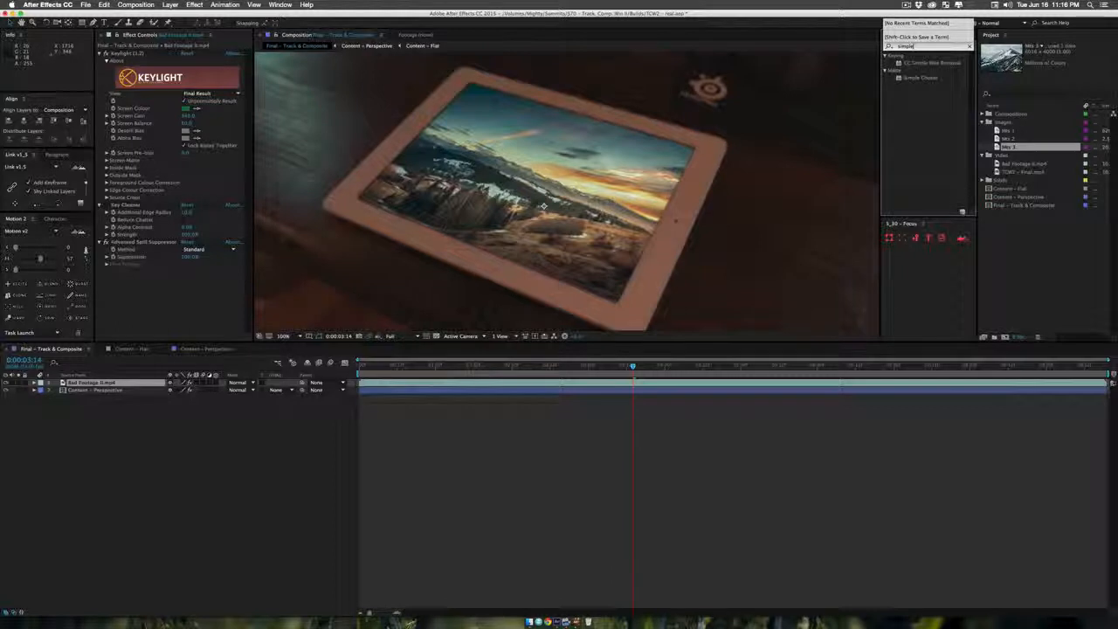
{"action": "left_click_drag", "start_coordinate": [920, 78], "coordinate": [197, 287]}
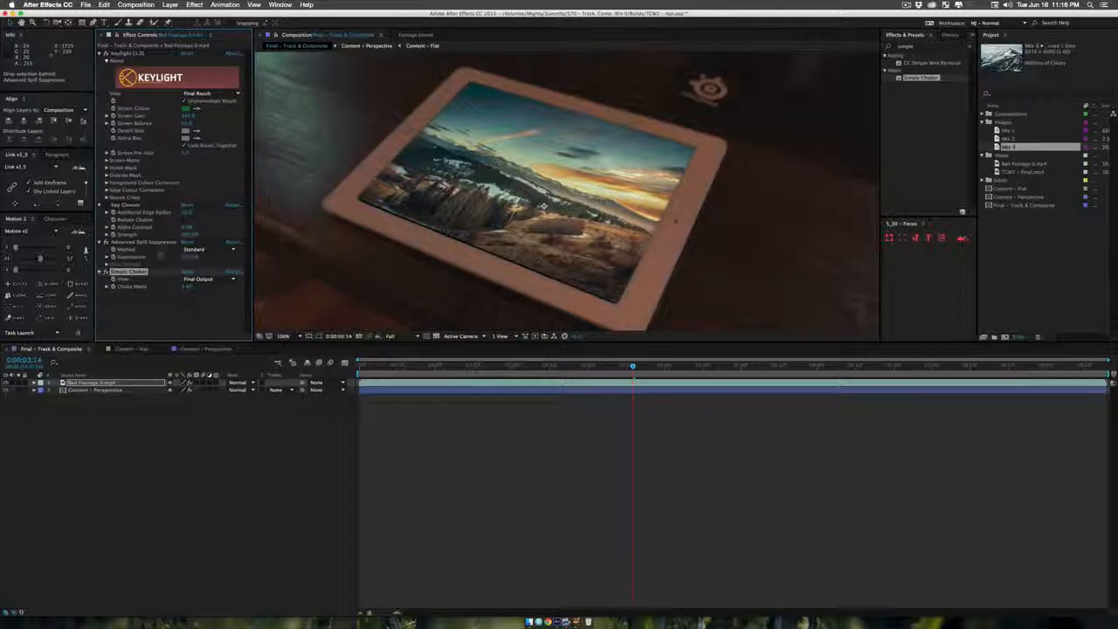
Step: Check the Advanced Spill Suppressor's influence on the tablet footage at 50% zoom by toggling the effect
{"action": "left_click", "coordinate": [142, 242]}
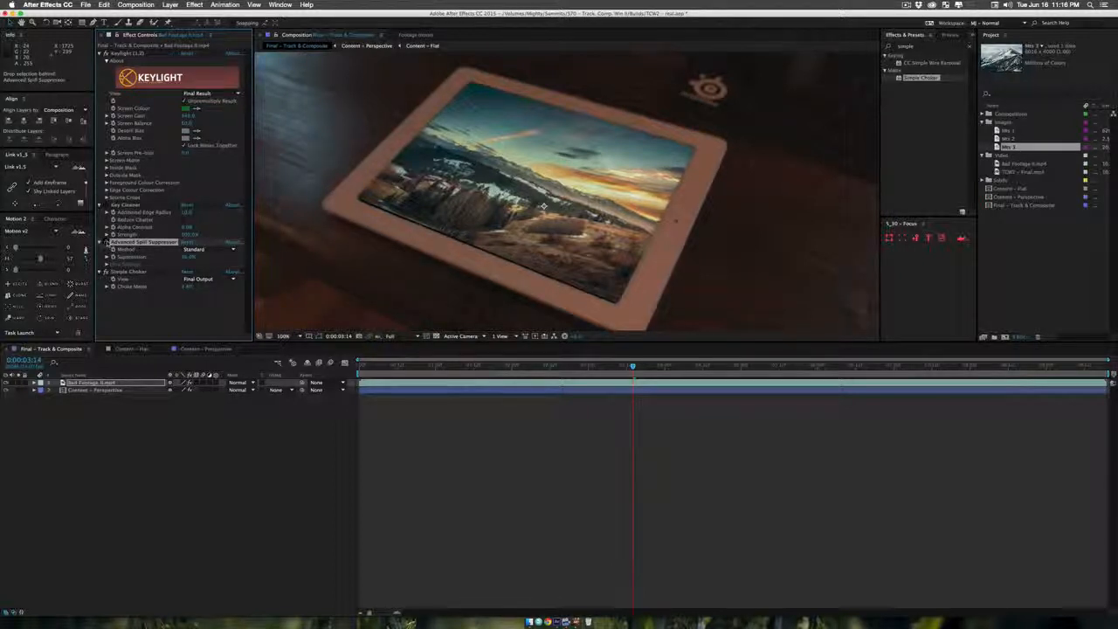
{"action": "scroll", "coordinate": [343, 149], "scroll_direction": "down", "scroll_amount": 1}
{"action": "left_click_drag", "start_coordinate": [342, 148], "coordinate": [393, 195]}
{"action": "left_click", "coordinate": [105, 245]}
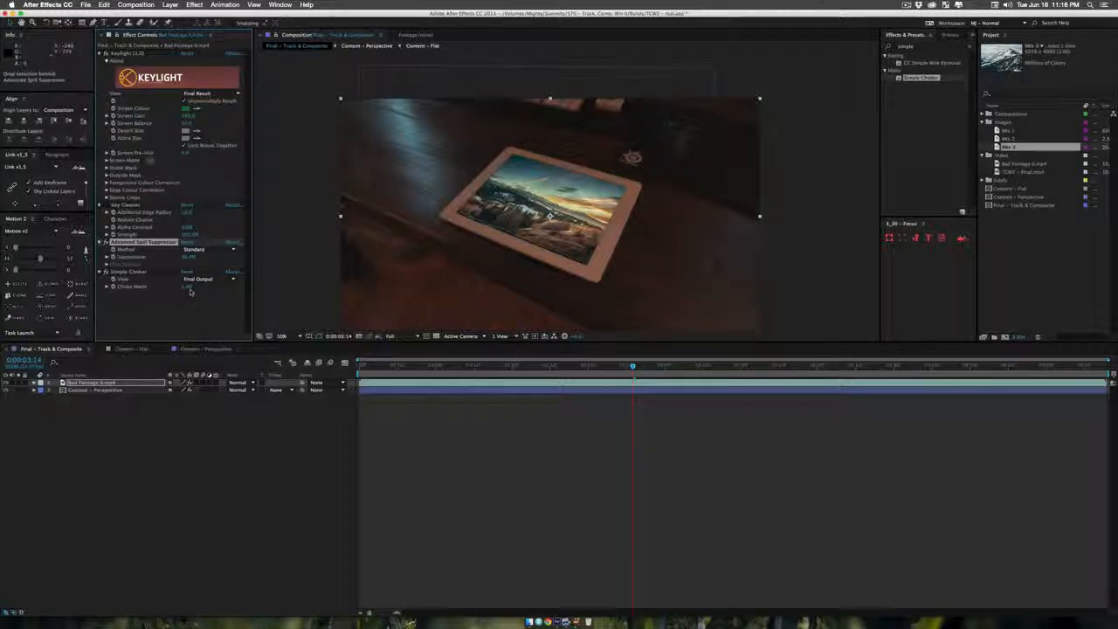
Step: Test a lower Keylight Screen Gain on the tablet footage, and raise it again to key out the screen
{"action": "left_click_drag", "start_coordinate": [187, 117], "coordinate": [167, 118]}
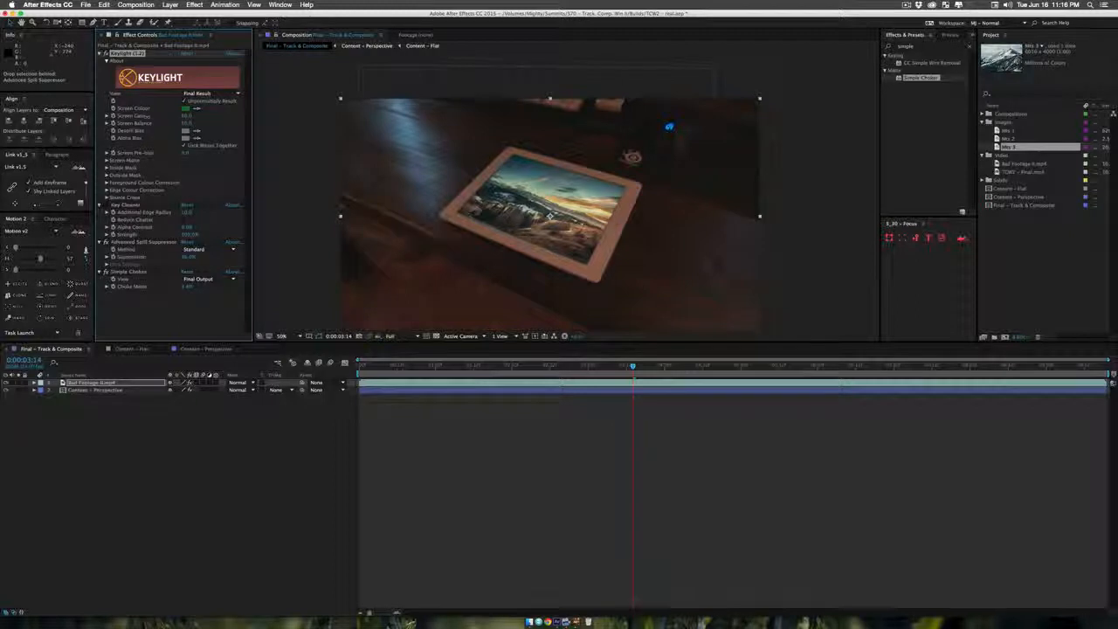
{"action": "left_click", "coordinate": [614, 248], "text": "alt"}
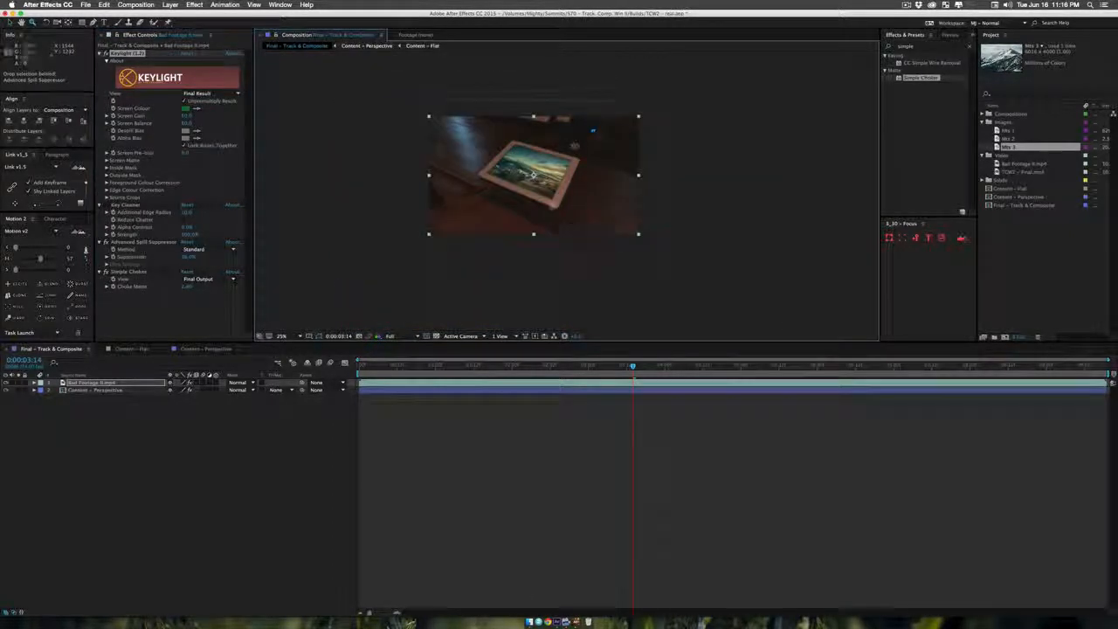
{"action": "left_click_drag", "start_coordinate": [566, 228], "coordinate": [553, 259]}
{"action": "left_click", "coordinate": [527, 216]}
{"action": "left_click_drag", "start_coordinate": [523, 219], "coordinate": [503, 245]}
{"action": "key", "text": "v"}
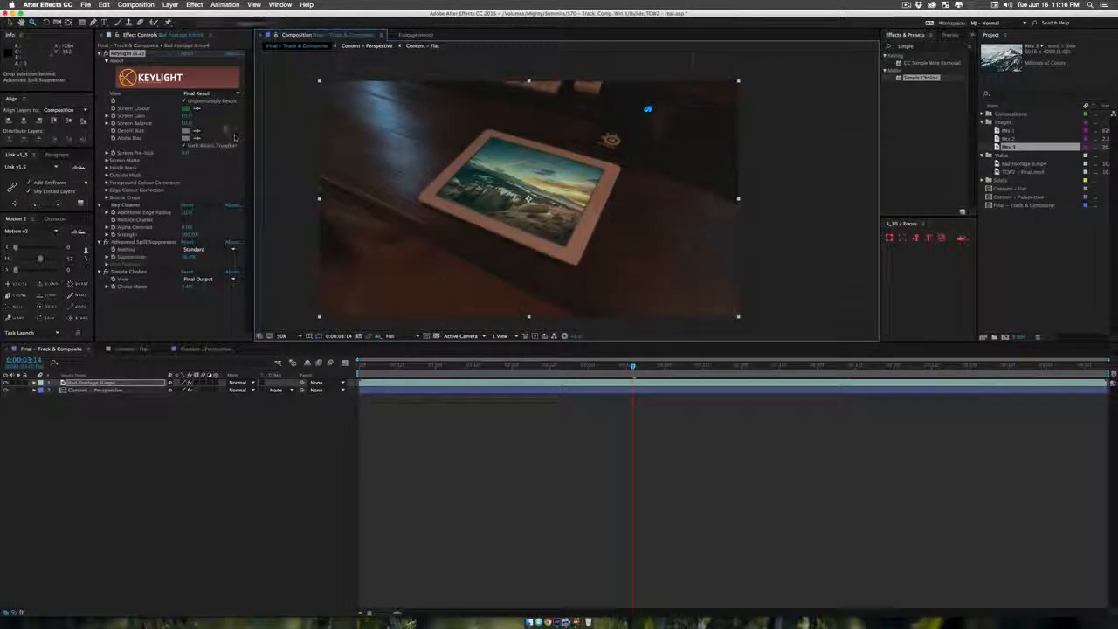
{"action": "left_click_drag", "start_coordinate": [186, 117], "coordinate": [205, 115]}
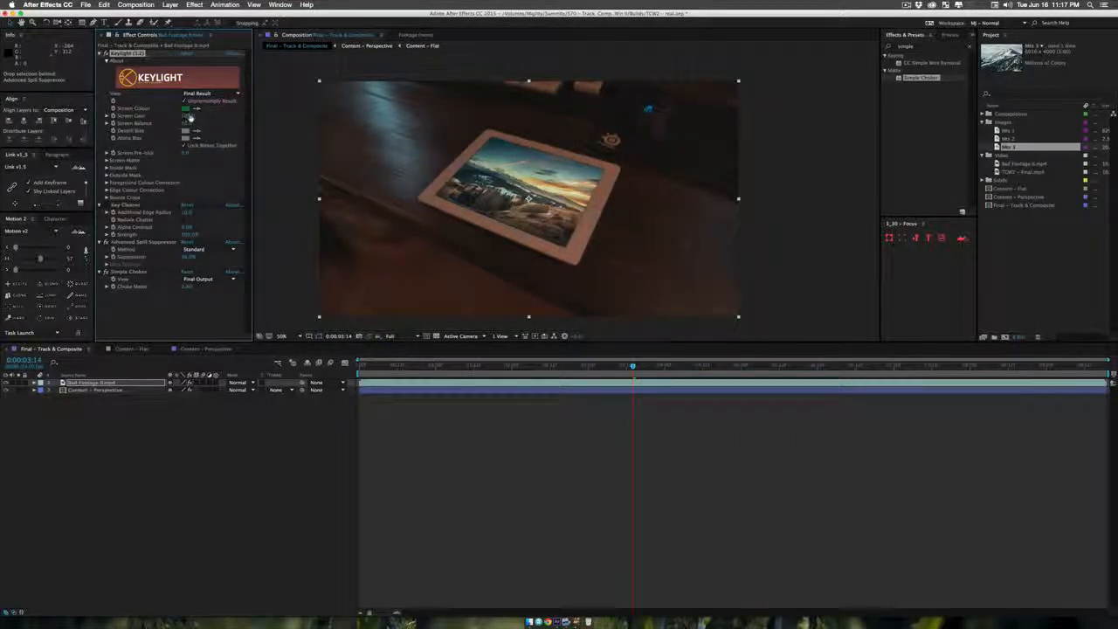
{"action": "left_click", "coordinate": [147, 325]}
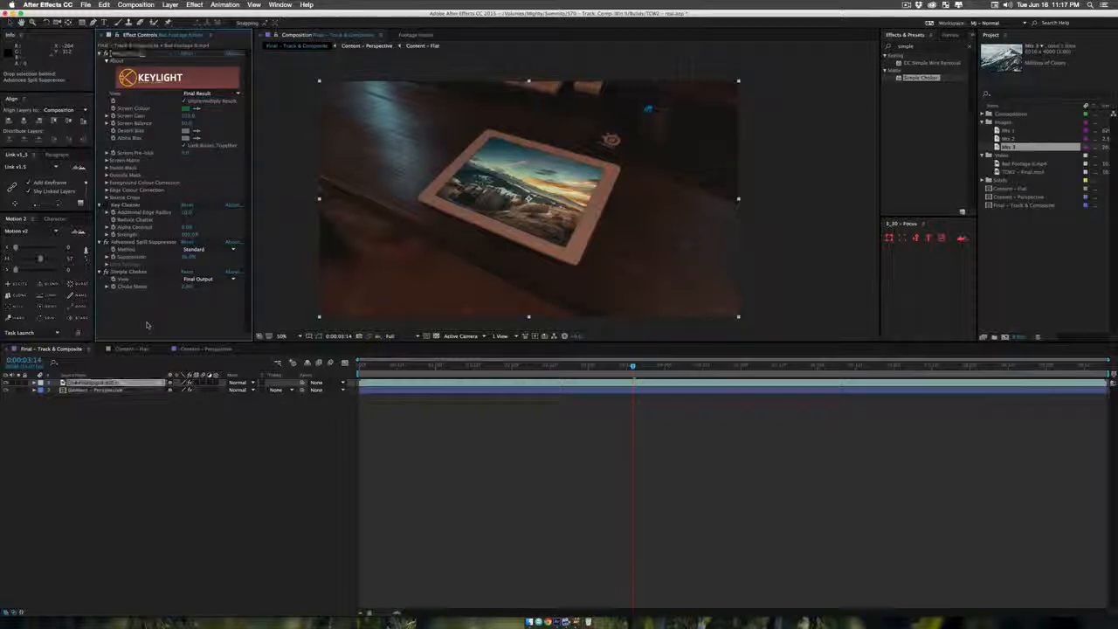
Step: Duplicate the keyed tablet footage layer and remove all effects from the upper copy
{"action": "left_click", "coordinate": [85, 414]}
{"action": "left_click", "coordinate": [85, 383]}
{"action": "key", "text": "super+d"}
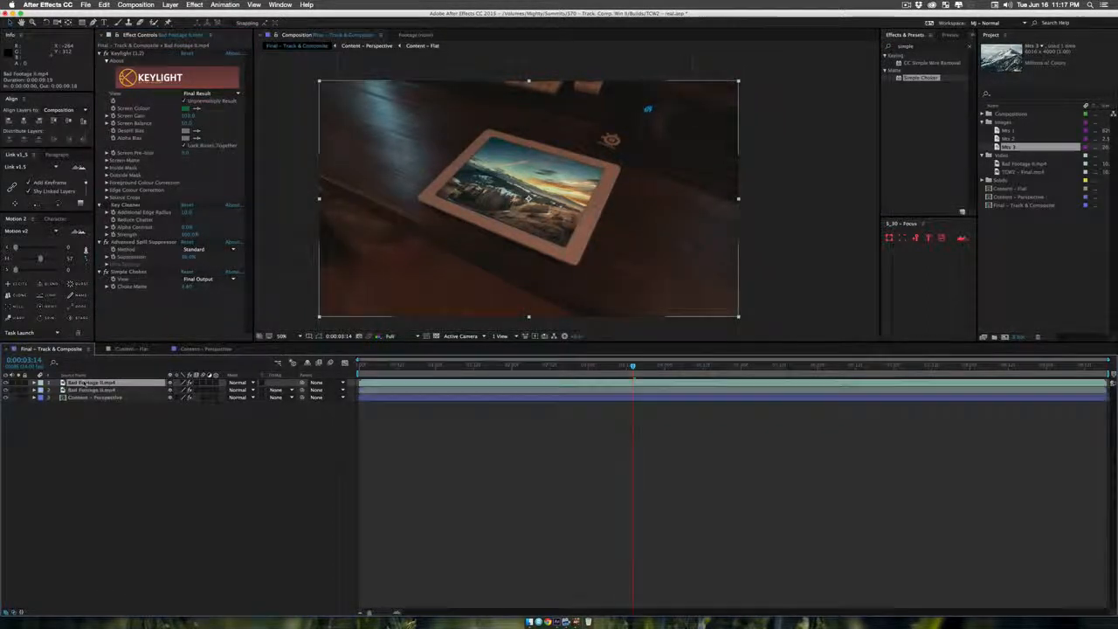
{"action": "key", "text": "super+shift+e"}
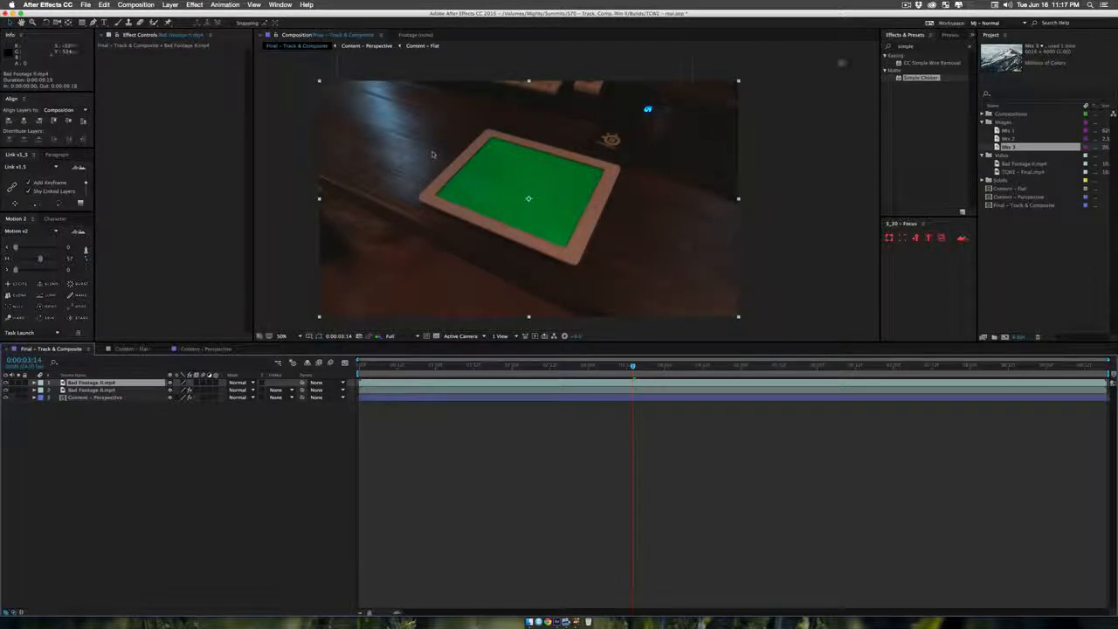
Step: Apply a Tint effect to the effect-free footage copy and move that layer beneath Content – Perspective
{"action": "left_click", "coordinate": [903, 48]}
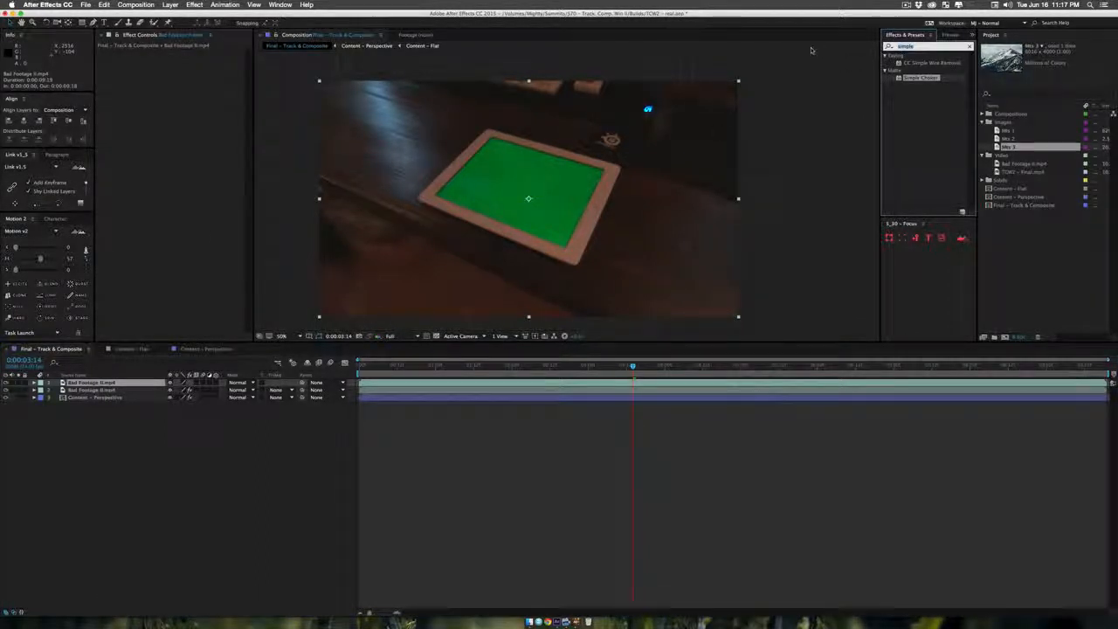
{"action": "type", "text": "tint"}
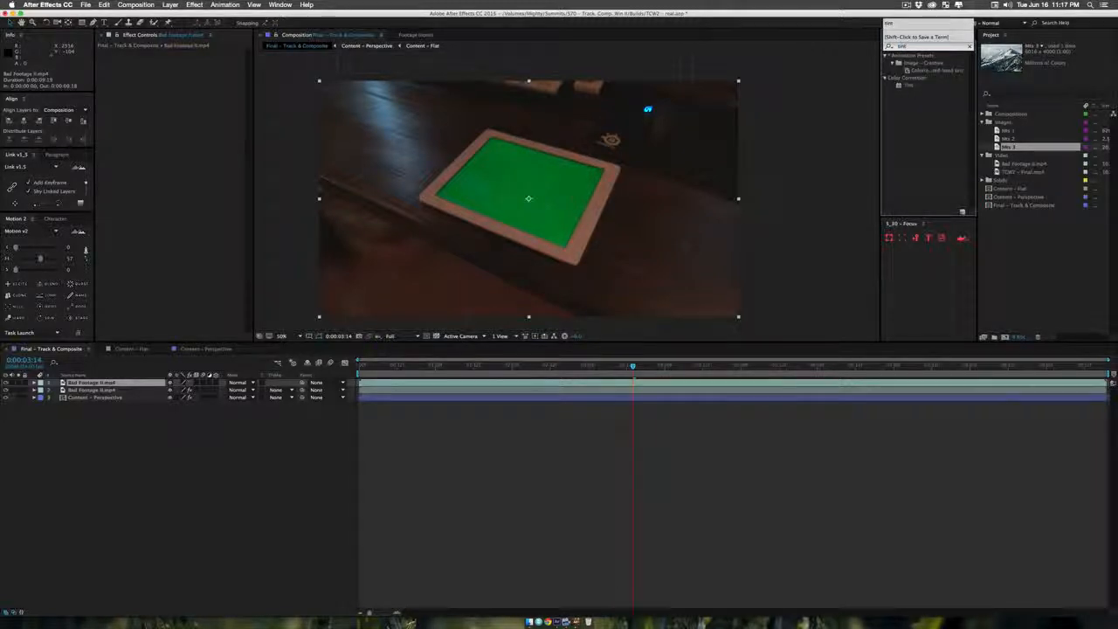
{"action": "left_click_drag", "start_coordinate": [908, 85], "coordinate": [97, 387]}
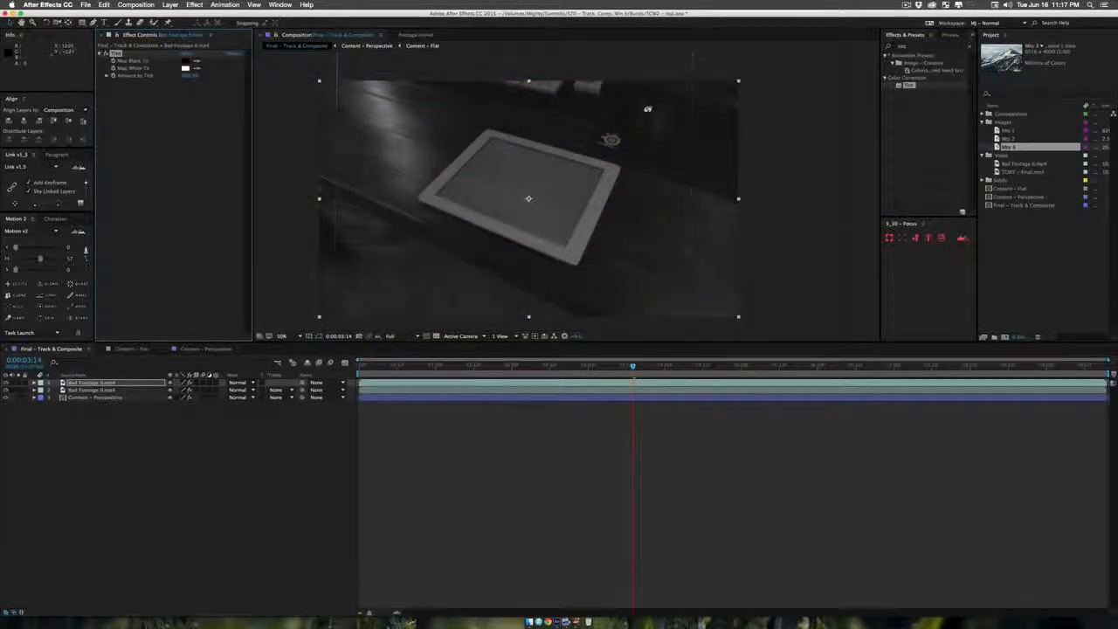
{"action": "left_click_drag", "start_coordinate": [89, 388], "coordinate": [85, 402]}
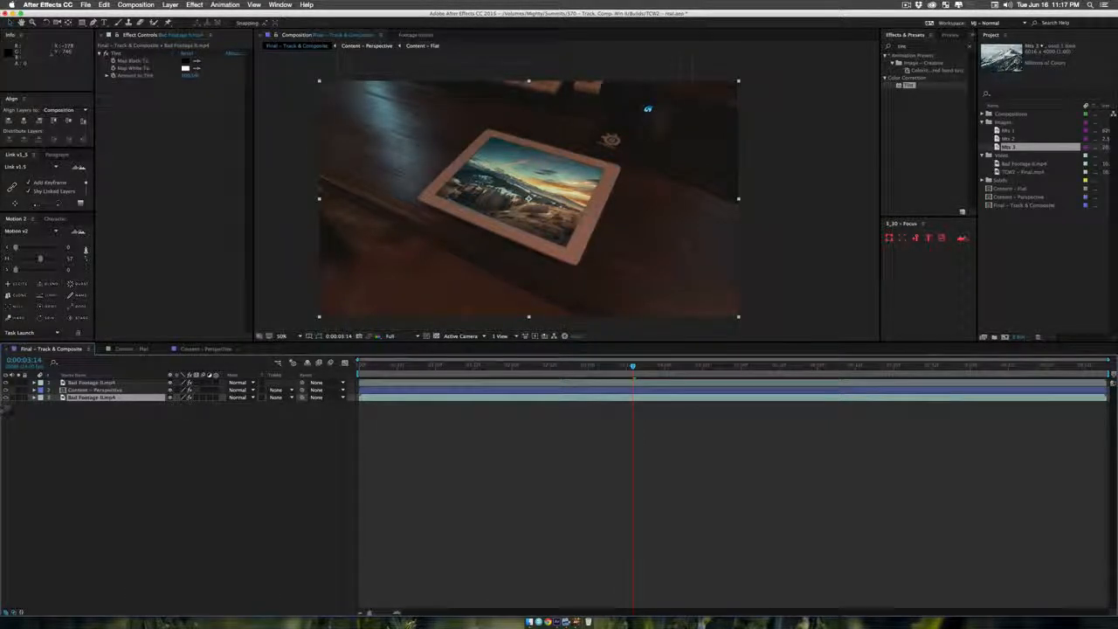
Step: Compare the composite with the tinted bottom footage layer hidden and shown, examining the desk and tablet edges
{"action": "left_click", "coordinate": [6, 397]}
{"action": "left_click", "coordinate": [5, 398]}
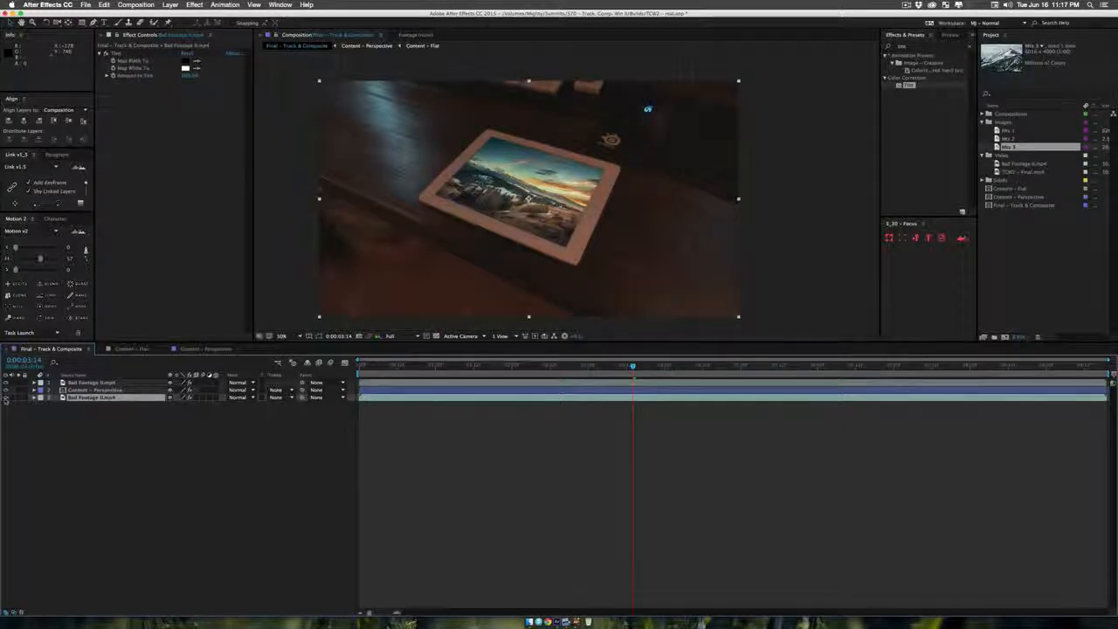
{"action": "left_click", "coordinate": [5, 397]}
{"action": "left_click", "coordinate": [5, 398]}
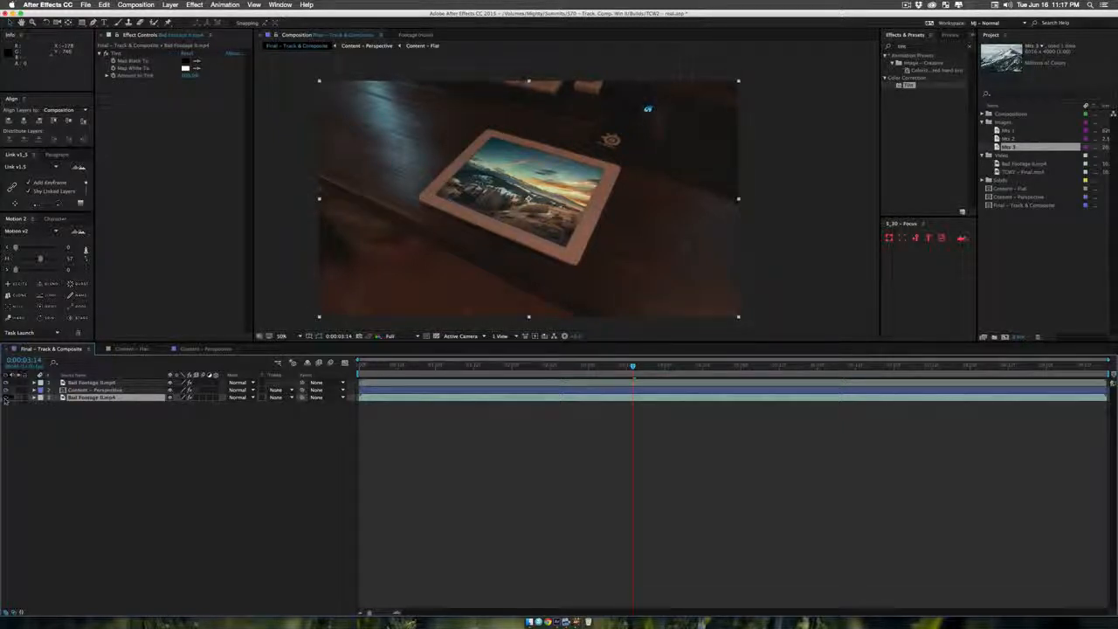
{"action": "left_click", "coordinate": [5, 397]}
{"action": "left_click", "coordinate": [6, 398]}
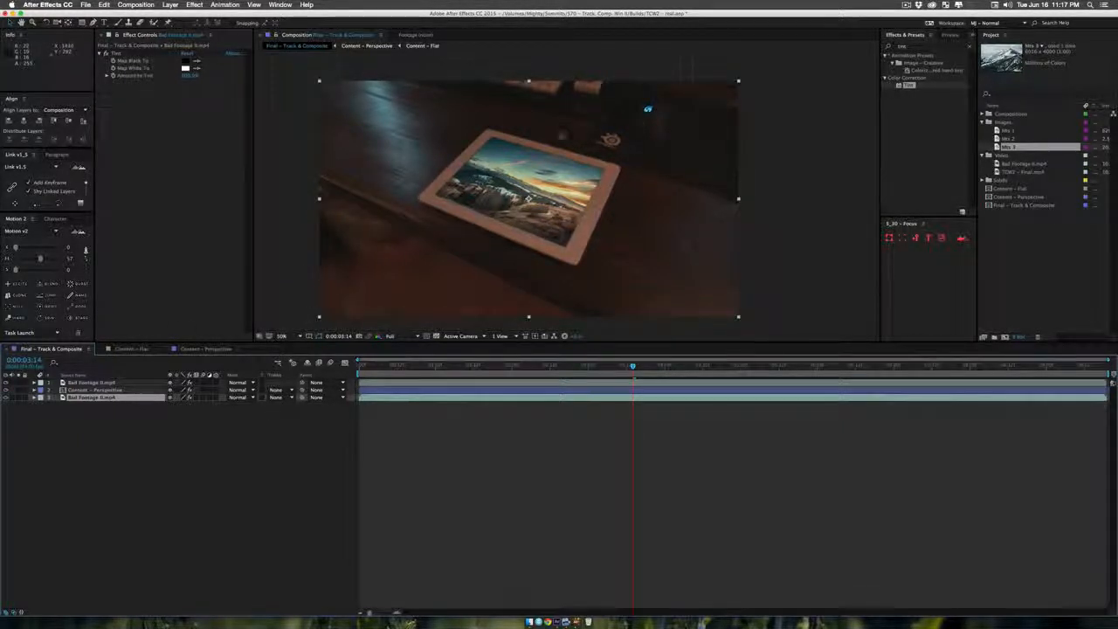
{"action": "left_click", "coordinate": [5, 398]}
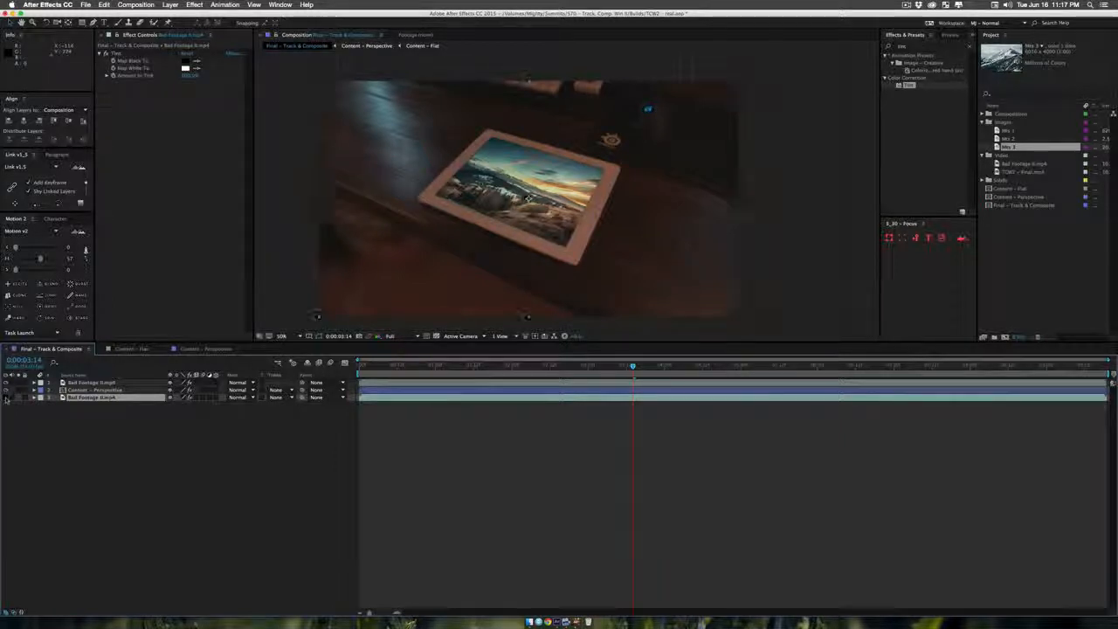
{"action": "left_click", "coordinate": [6, 397]}
{"action": "left_click", "coordinate": [5, 398]}
{"action": "left_click", "coordinate": [5, 398]}
{"action": "left_click", "coordinate": [5, 397]}
{"action": "left_click", "coordinate": [6, 397]}
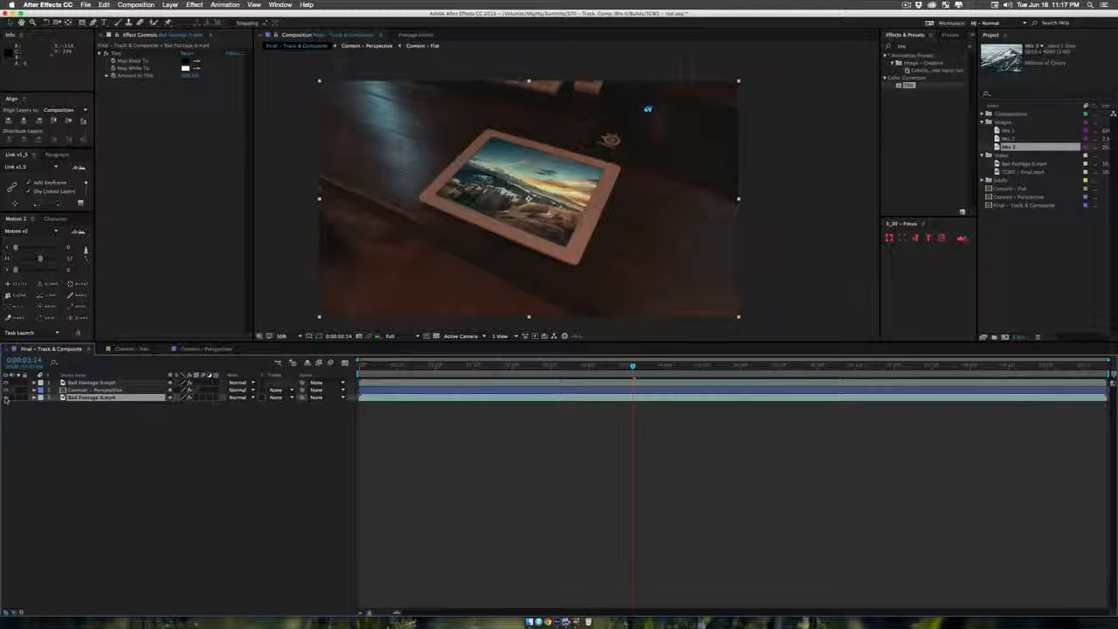
{"action": "left_click", "coordinate": [5, 398]}
{"action": "left_click", "coordinate": [5, 397]}
{"action": "left_click", "coordinate": [119, 494]}
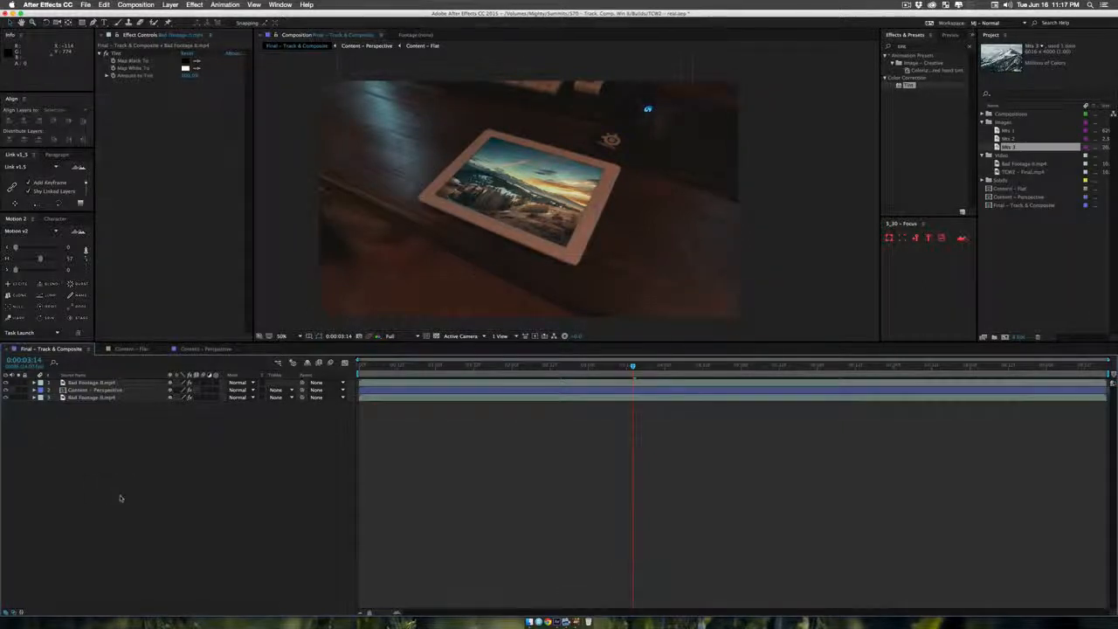
Step: Create an adjustment layer at the top of the Content – Flat composition and name it "Digital Stuff"
{"action": "left_click", "coordinate": [131, 350]}
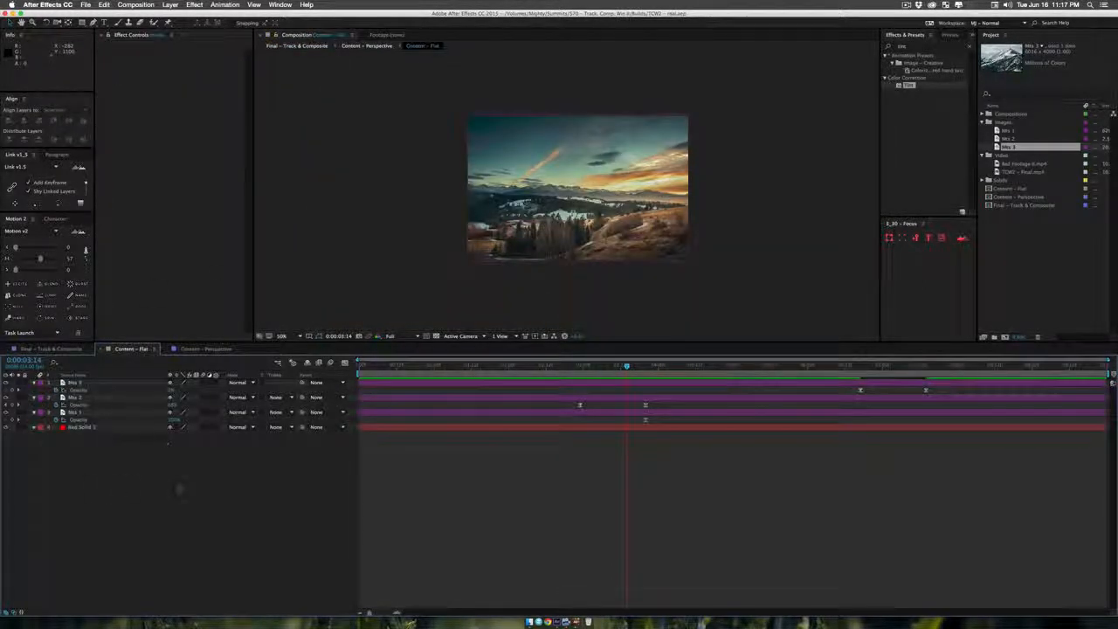
{"action": "right_click", "coordinate": [83, 453]}
{"action": "mouse_move", "coordinate": [175, 451]}
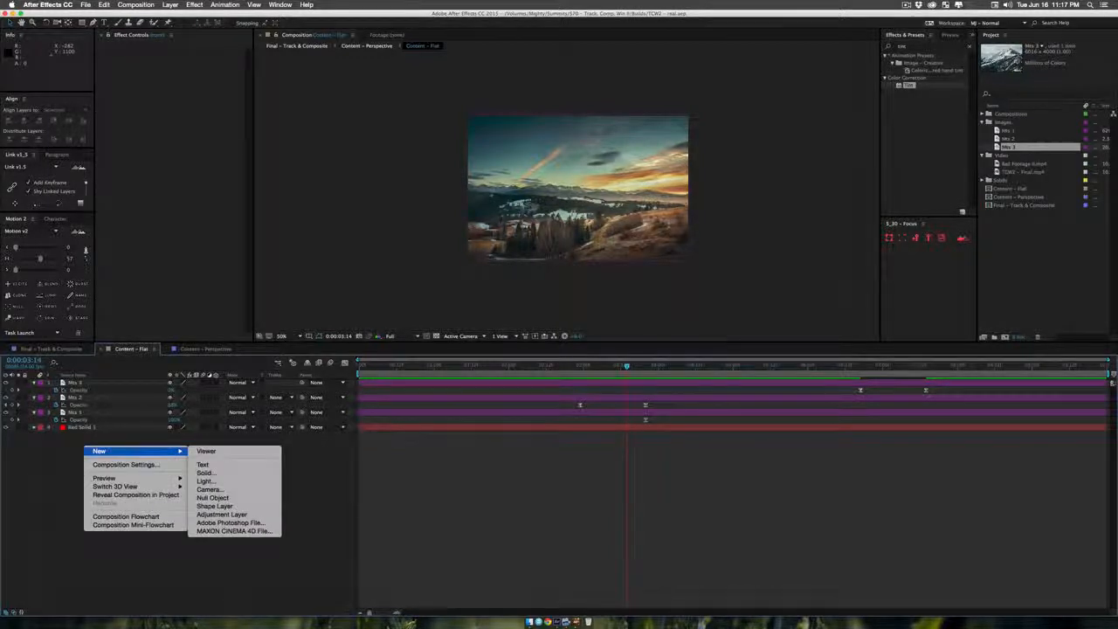
{"action": "left_click", "coordinate": [239, 514]}
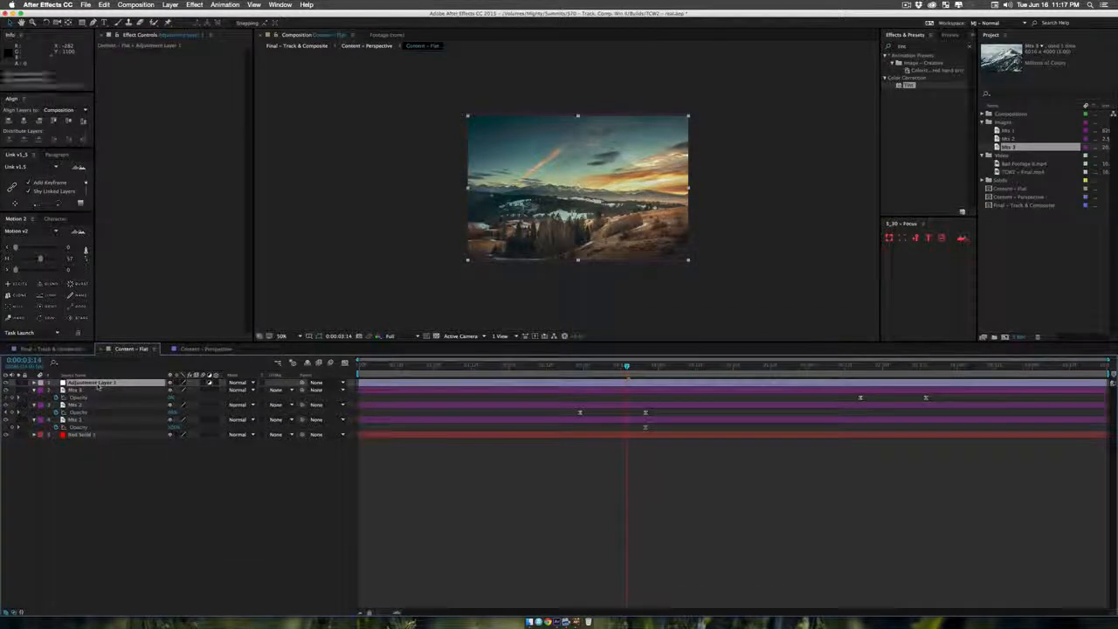
{"action": "key", "text": "Return"}
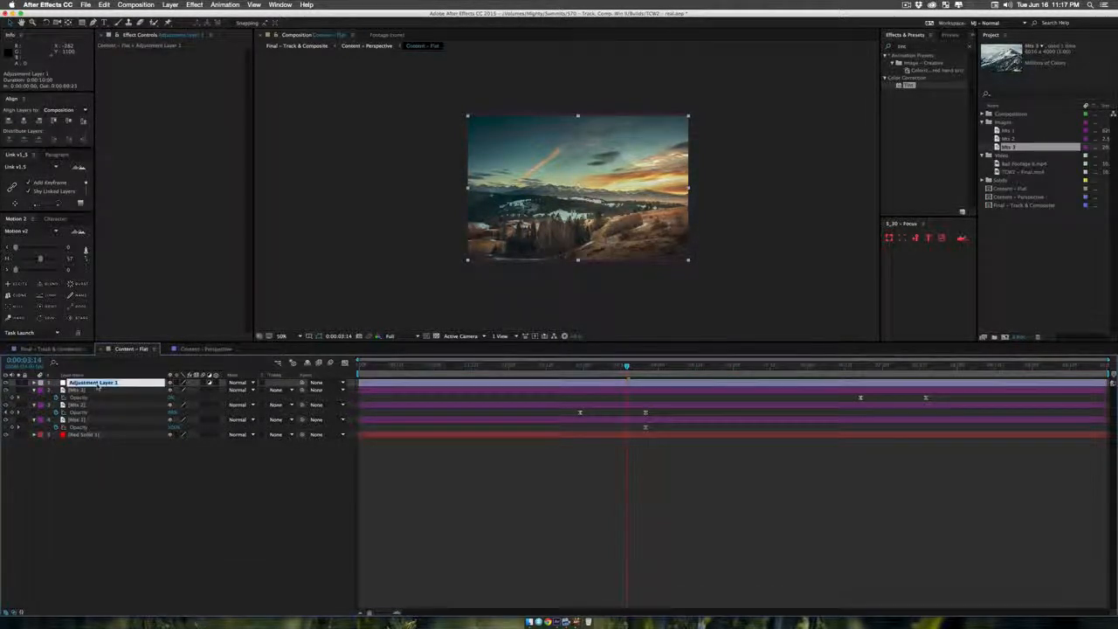
{"action": "type", "text": "Aigital Stuff"}
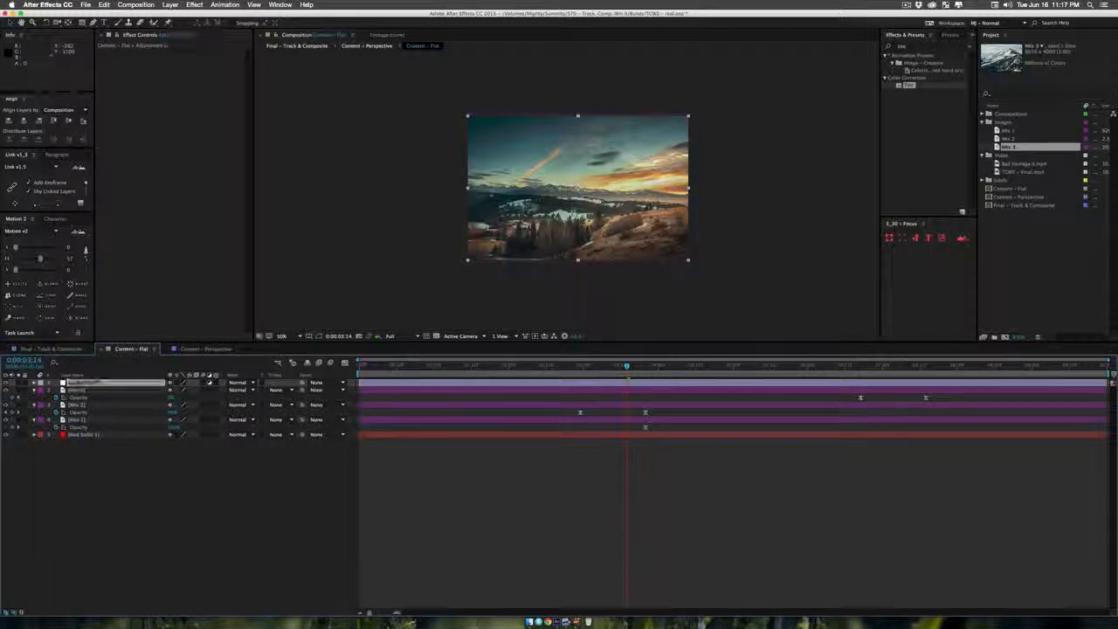
{"action": "key", "text": "Return"}
Step: Apply Venetian Blinds to the Digital Stuff layer with Transition Completion set to 5%
{"action": "left_click", "coordinate": [936, 46]}
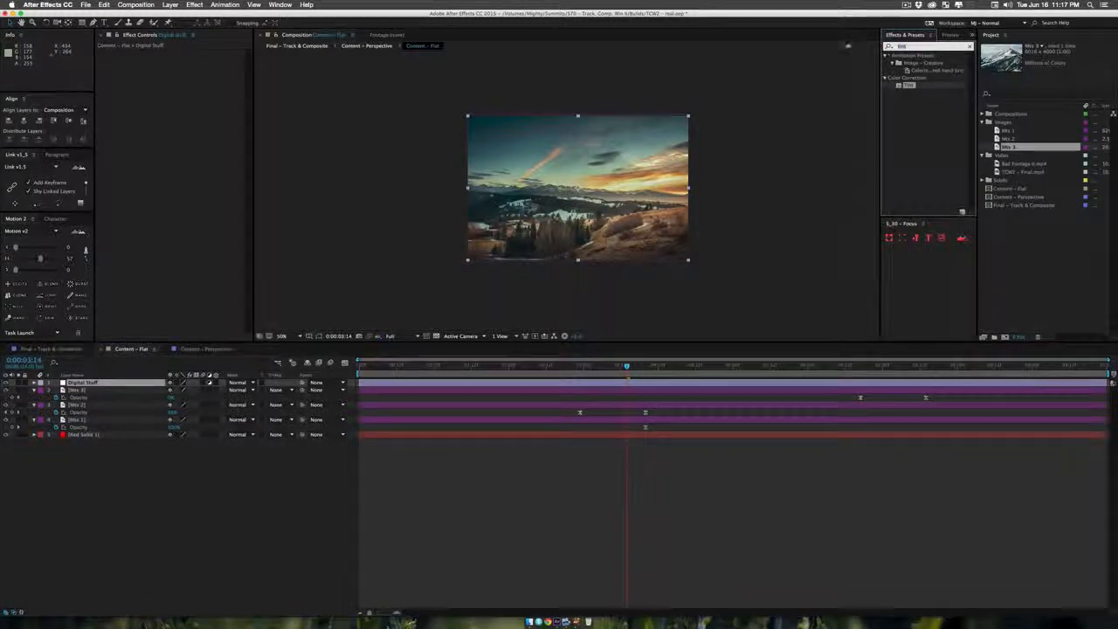
{"action": "type", "text": "vene"}
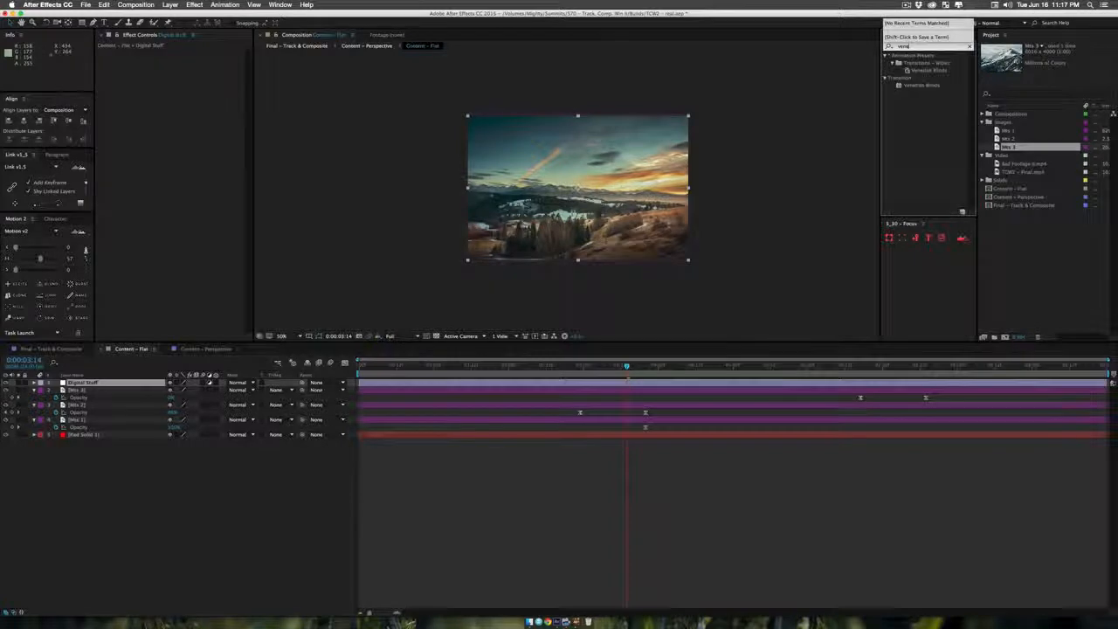
{"action": "left_click_drag", "start_coordinate": [922, 85], "coordinate": [81, 383]}
{"action": "scroll", "coordinate": [599, 233], "scroll_direction": "up", "scroll_amount": 1}
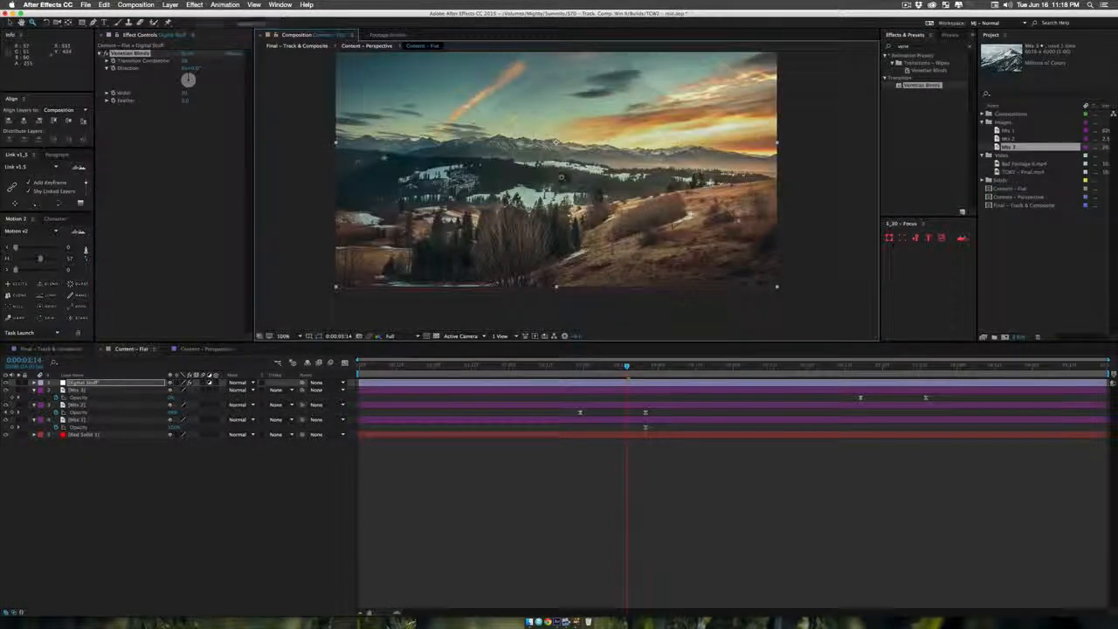
{"action": "left_click", "coordinate": [184, 62]}
{"action": "type", "text": "5"}
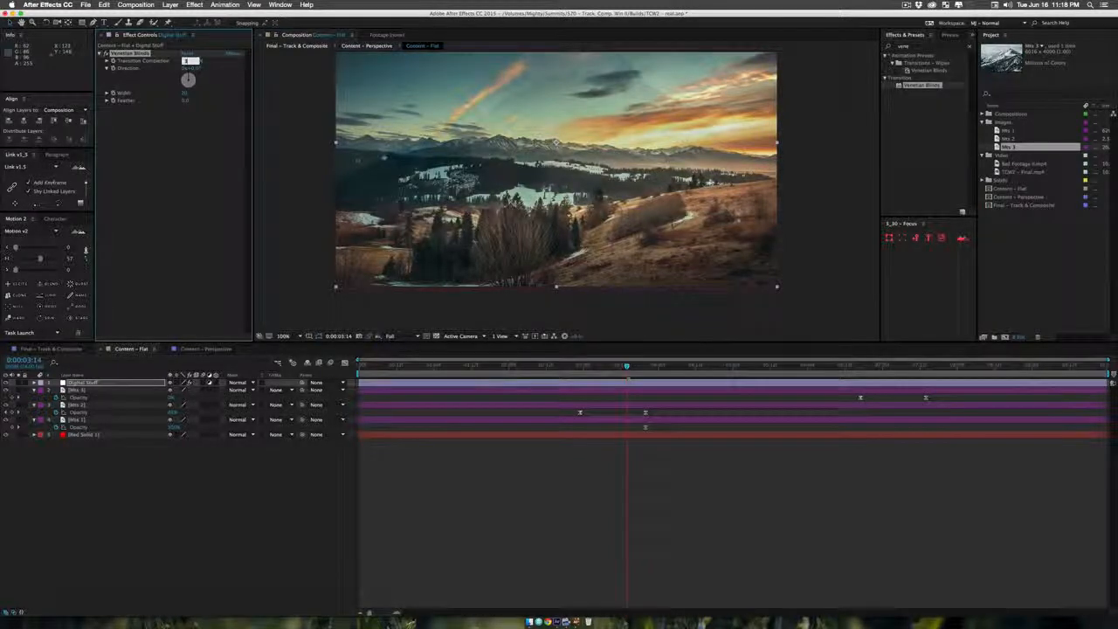
{"action": "key", "text": "Return"}
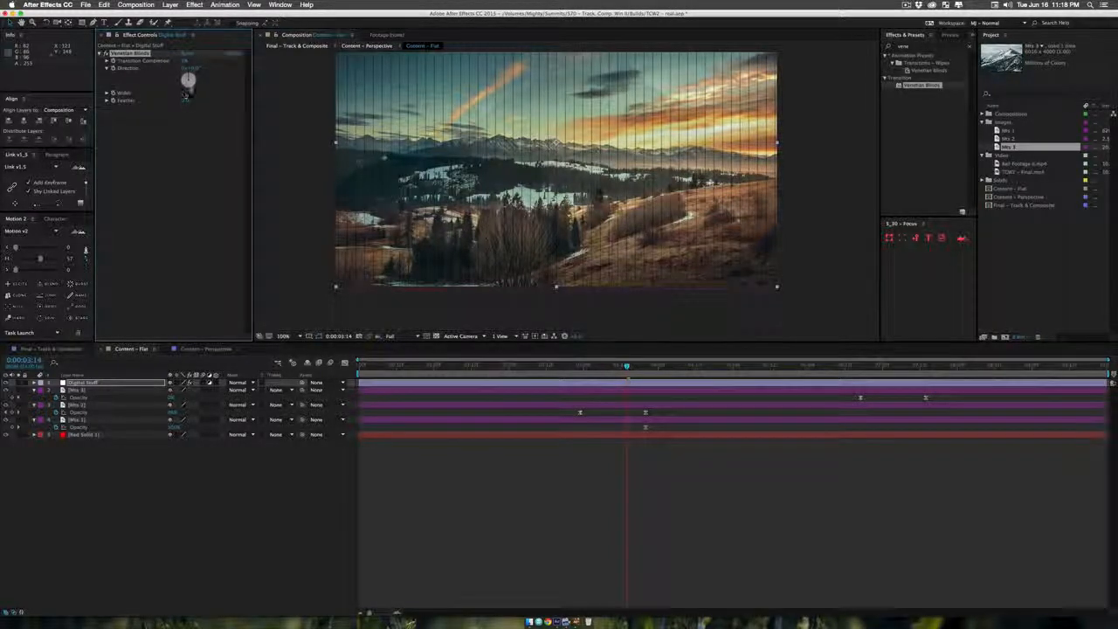
Step: Set the Venetian Blinds direction to 90° and reduce the Width for finer horizontal lines
{"action": "left_click", "coordinate": [194, 68]}
{"action": "type", "text": "90"}
{"action": "key", "text": "Return"}
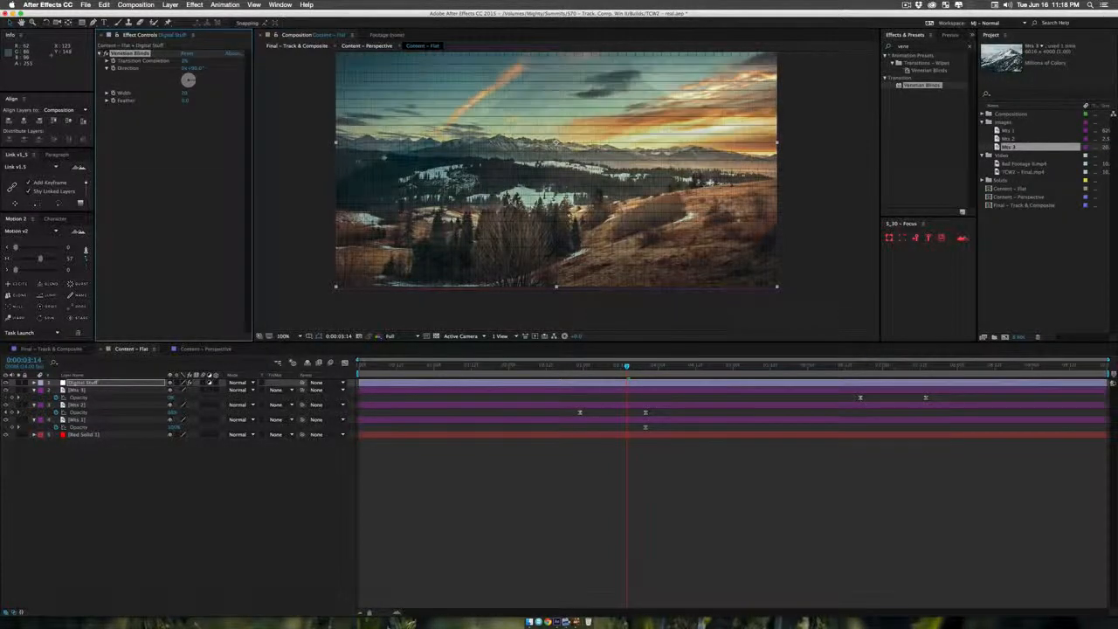
{"action": "left_click_drag", "start_coordinate": [185, 93], "coordinate": [180, 93]}
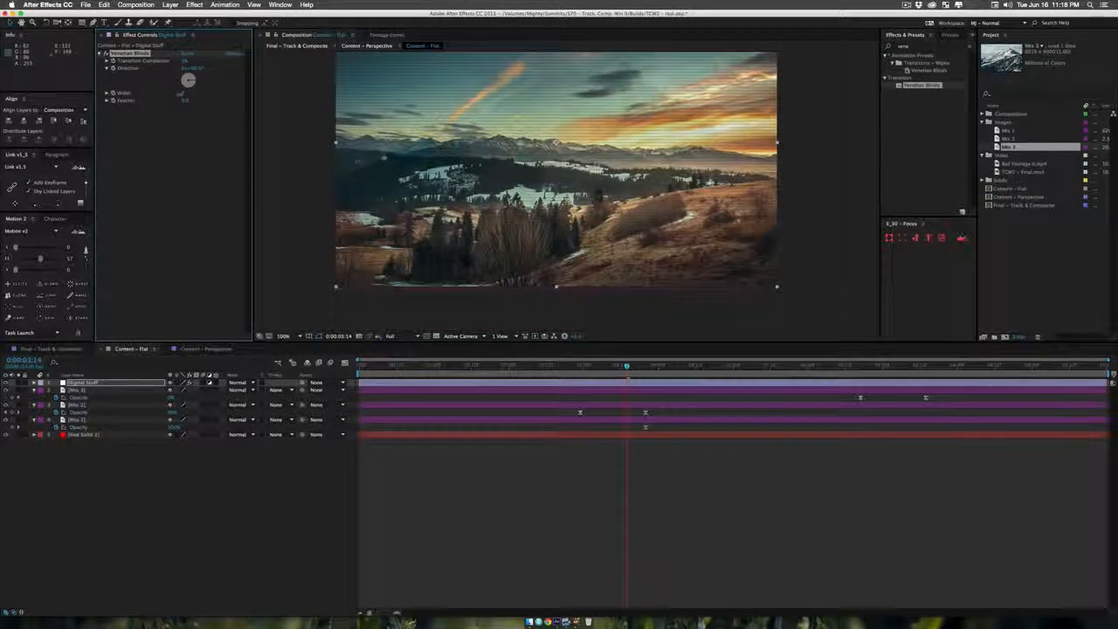
Step: Lower the Venetian Blinds Transition Completion slightly on the Digital Stuff layer to make the horizontal lines subtler
{"action": "scroll", "coordinate": [604, 187], "scroll_direction": "up", "scroll_amount": 2}
{"action": "scroll", "coordinate": [604, 188], "scroll_direction": "up", "scroll_amount": 2}
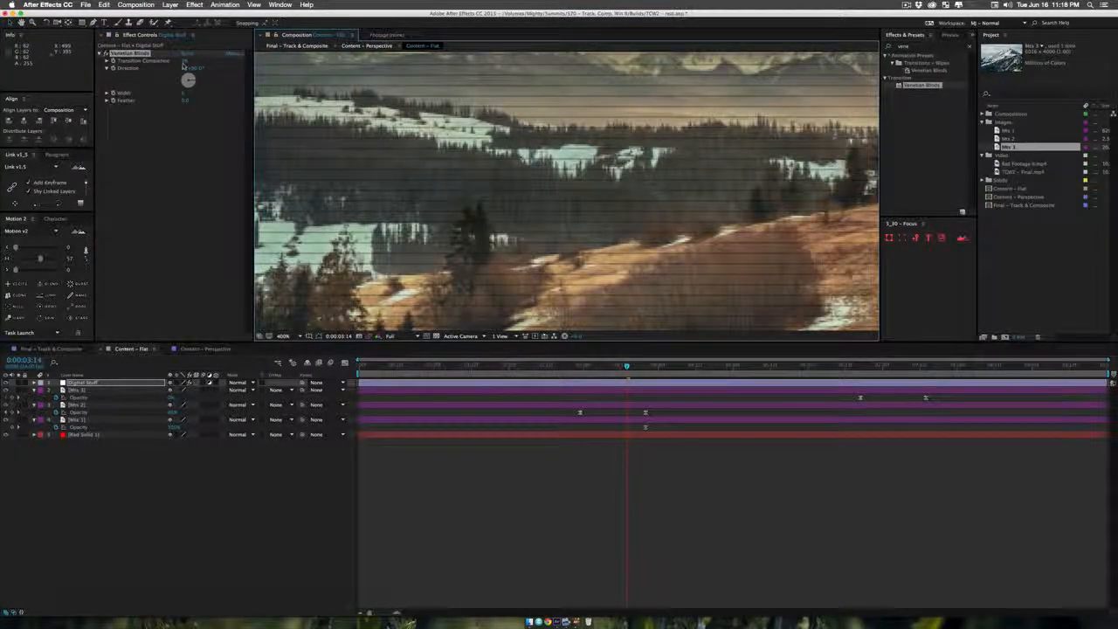
{"action": "left_click_drag", "start_coordinate": [184, 62], "coordinate": [181, 94]}
{"action": "key", "text": "comma"}
{"action": "key", "text": "comma"}
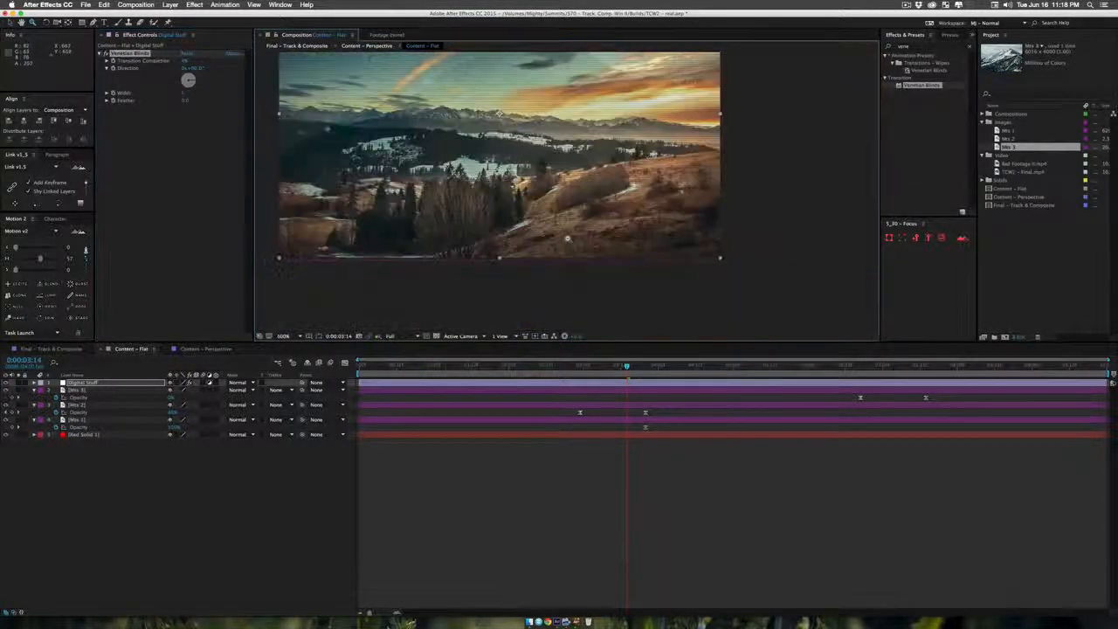
{"action": "left_click_drag", "start_coordinate": [550, 229], "coordinate": [579, 293]}
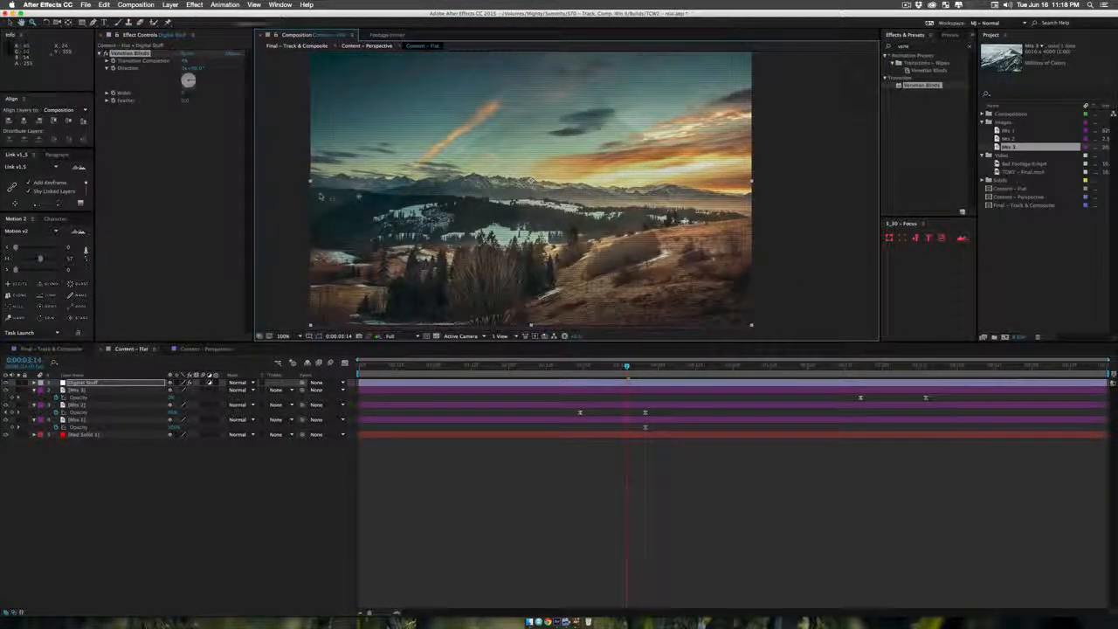
{"action": "left_click", "coordinate": [158, 155]}
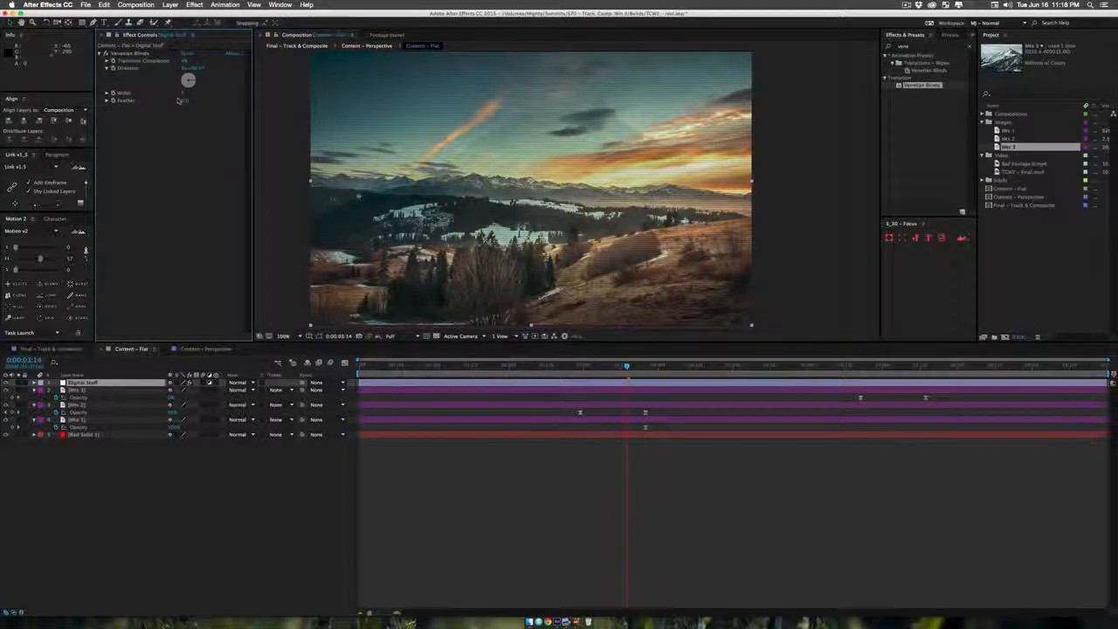
Step: Apply Box Blur below Venetian Blinds on the Digital Stuff layer and enable Repeat Edge Pixels
{"action": "left_click", "coordinate": [171, 482]}
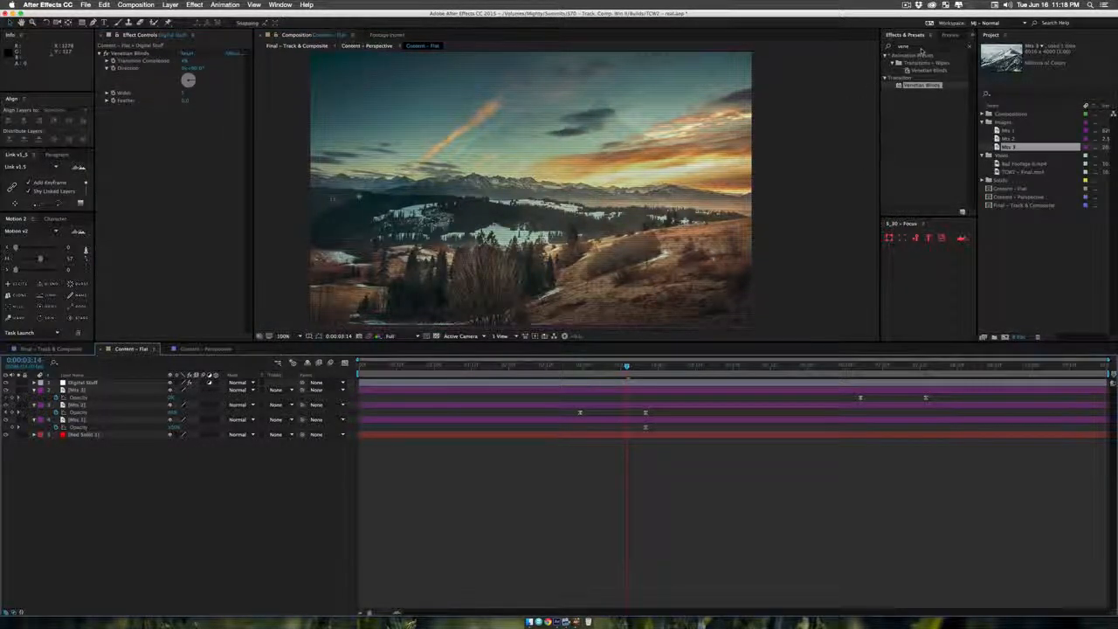
{"action": "left_click", "coordinate": [131, 433]}
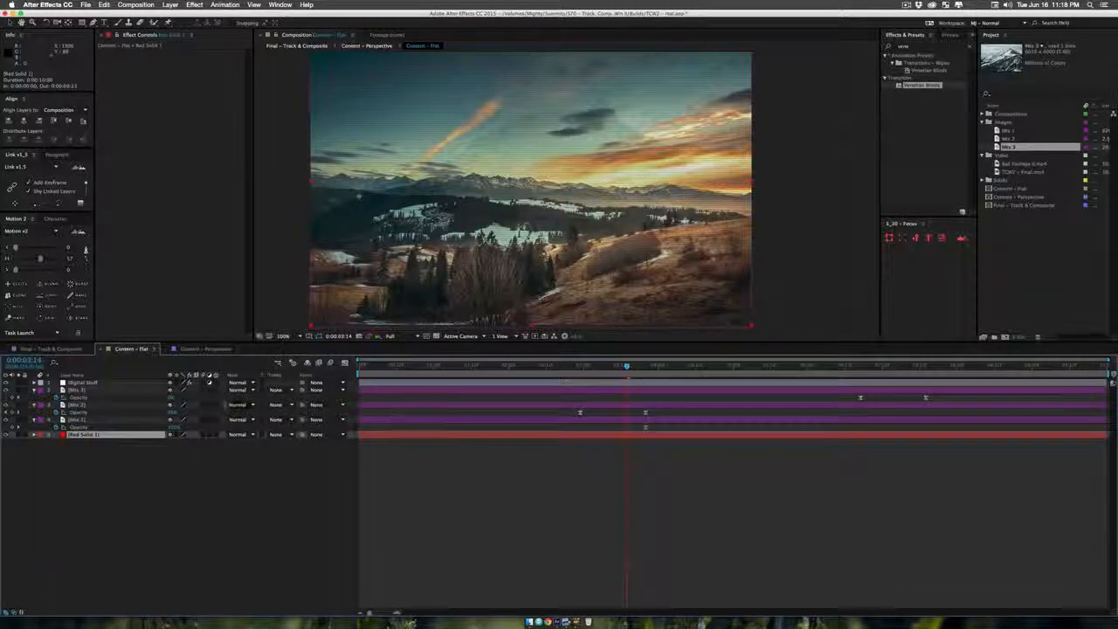
{"action": "left_click", "coordinate": [88, 381]}
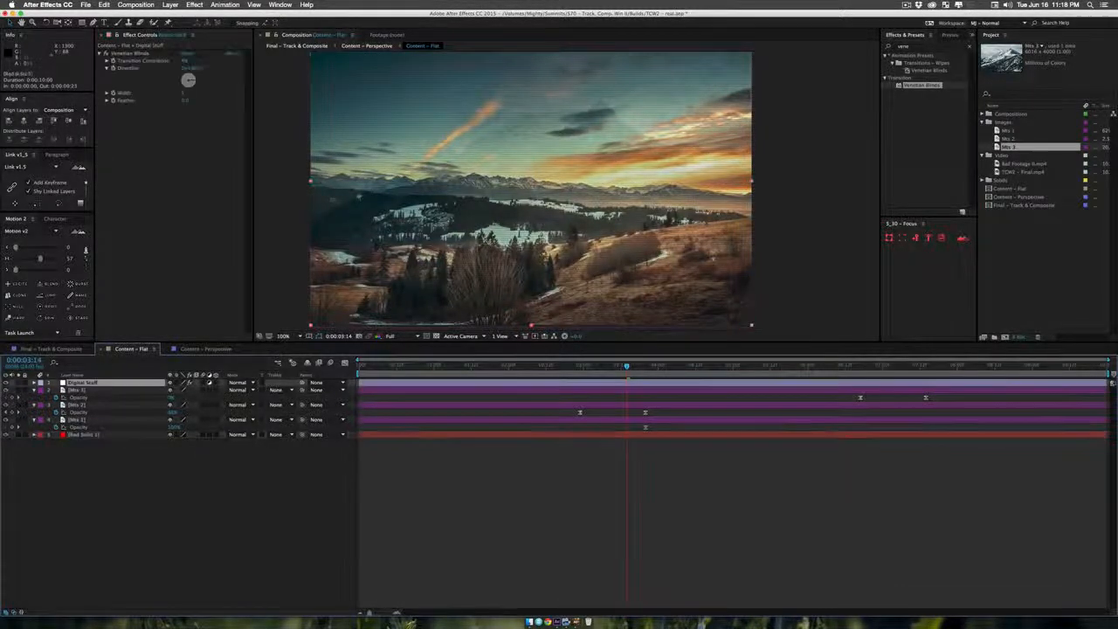
{"action": "left_click", "coordinate": [913, 48]}
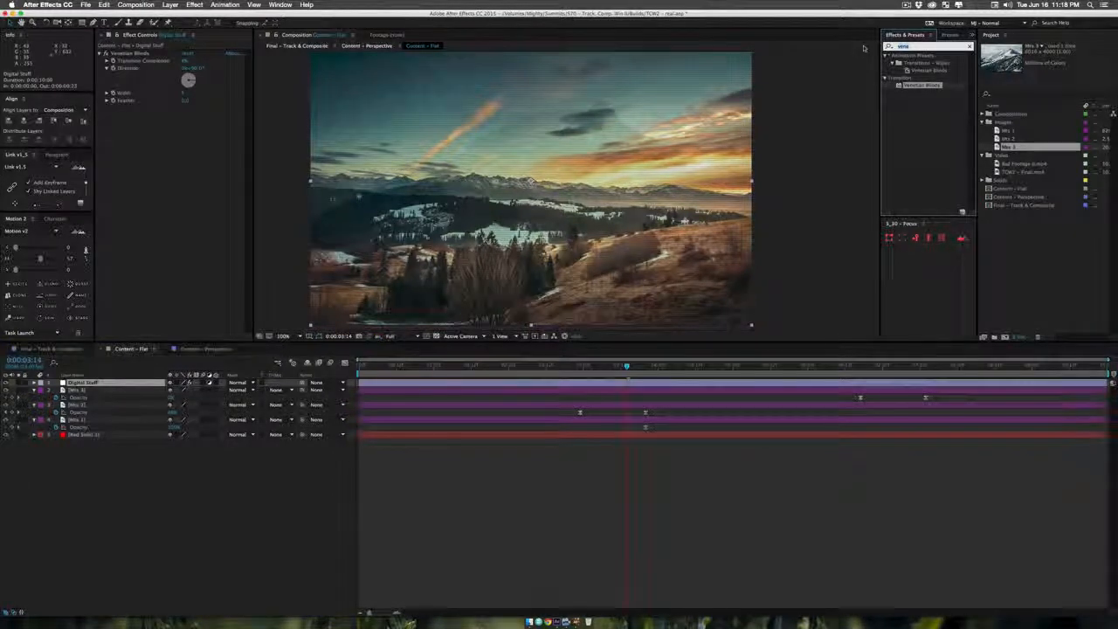
{"action": "type", "text": "box"}
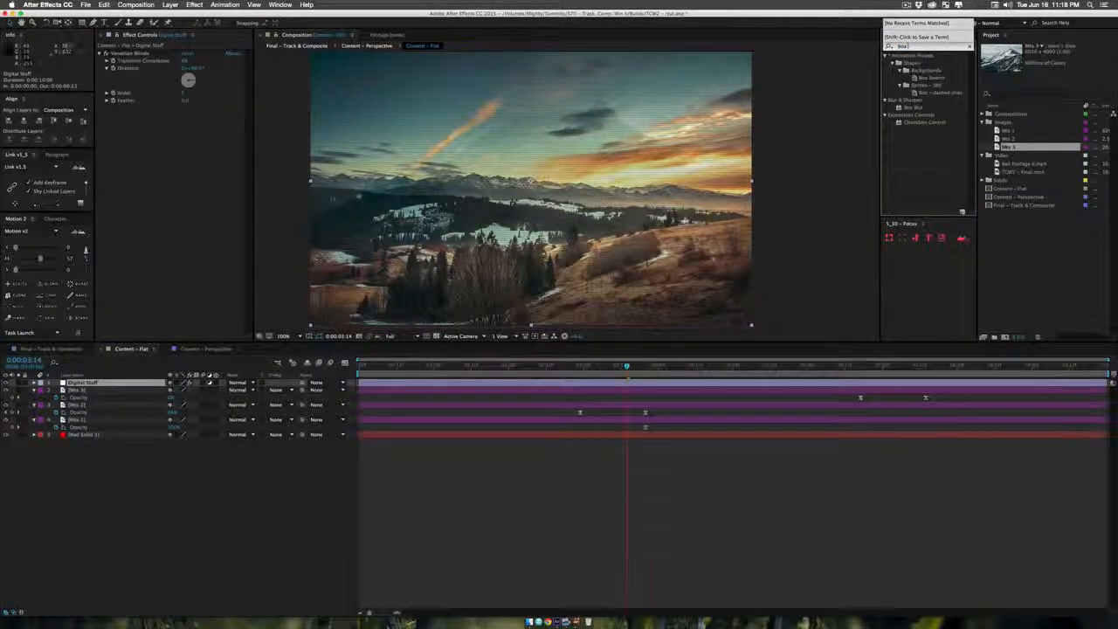
{"action": "left_click_drag", "start_coordinate": [914, 107], "coordinate": [175, 142]}
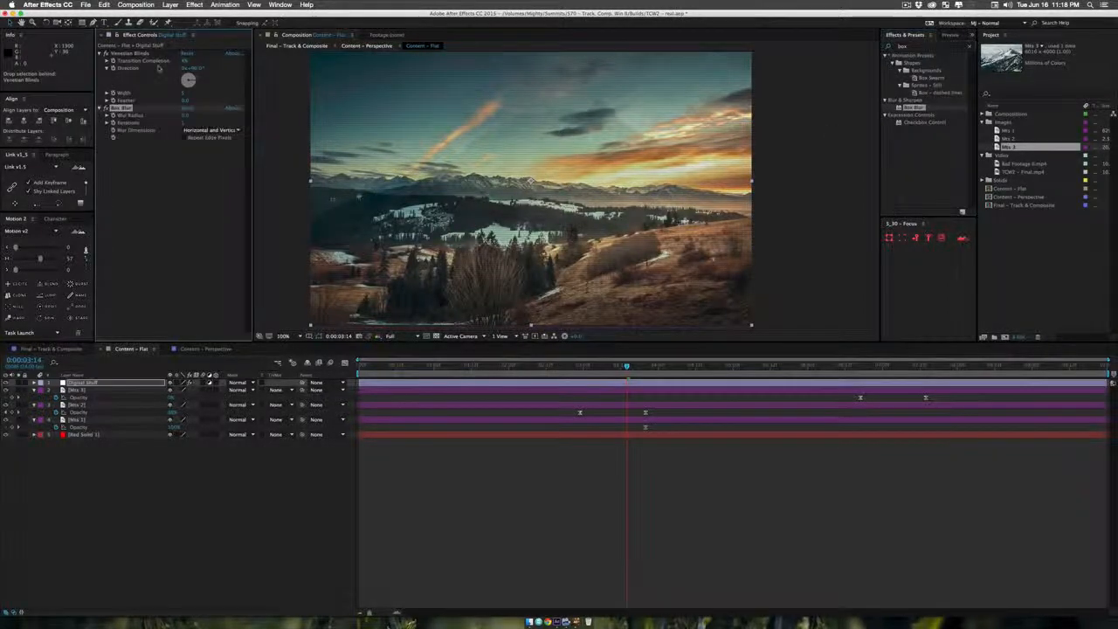
{"action": "left_click", "coordinate": [185, 138]}
Step: Examine the tablet screen's content up close in the Final – Track & Composite composition
{"action": "left_click", "coordinate": [277, 46]}
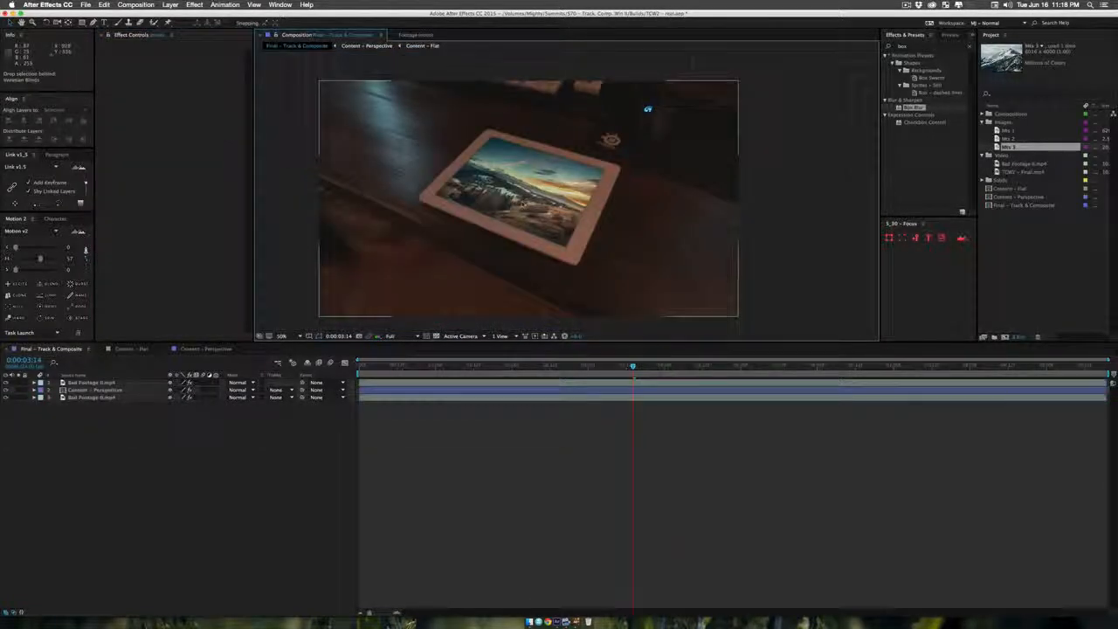
{"action": "scroll", "coordinate": [525, 207], "scroll_direction": "up", "scroll_amount": 4}
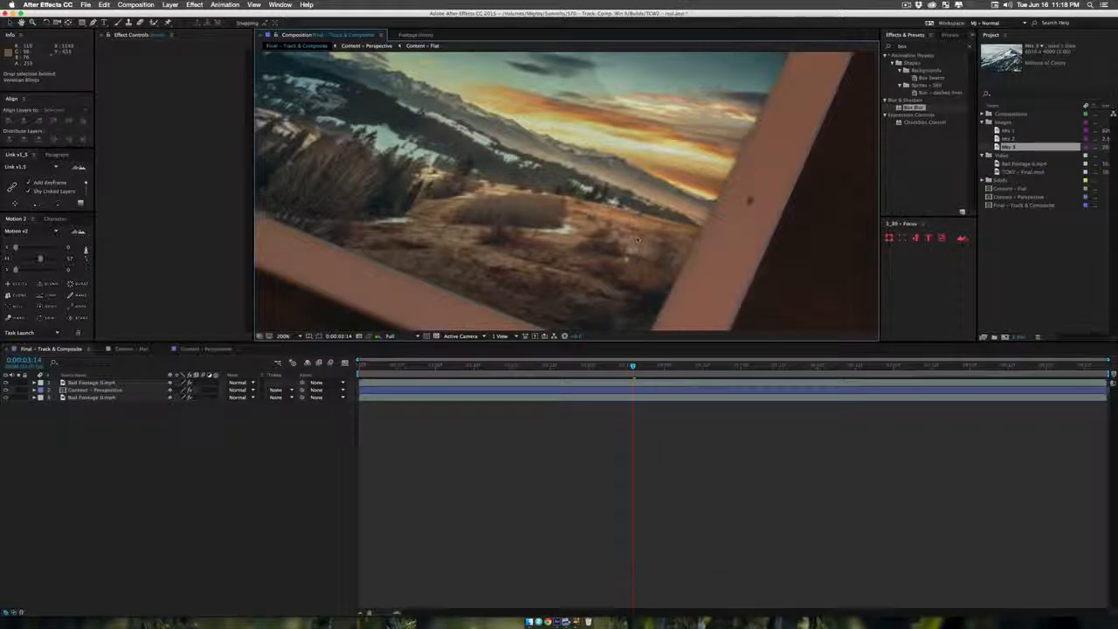
{"action": "scroll", "coordinate": [637, 237], "scroll_direction": "up", "scroll_amount": 3}
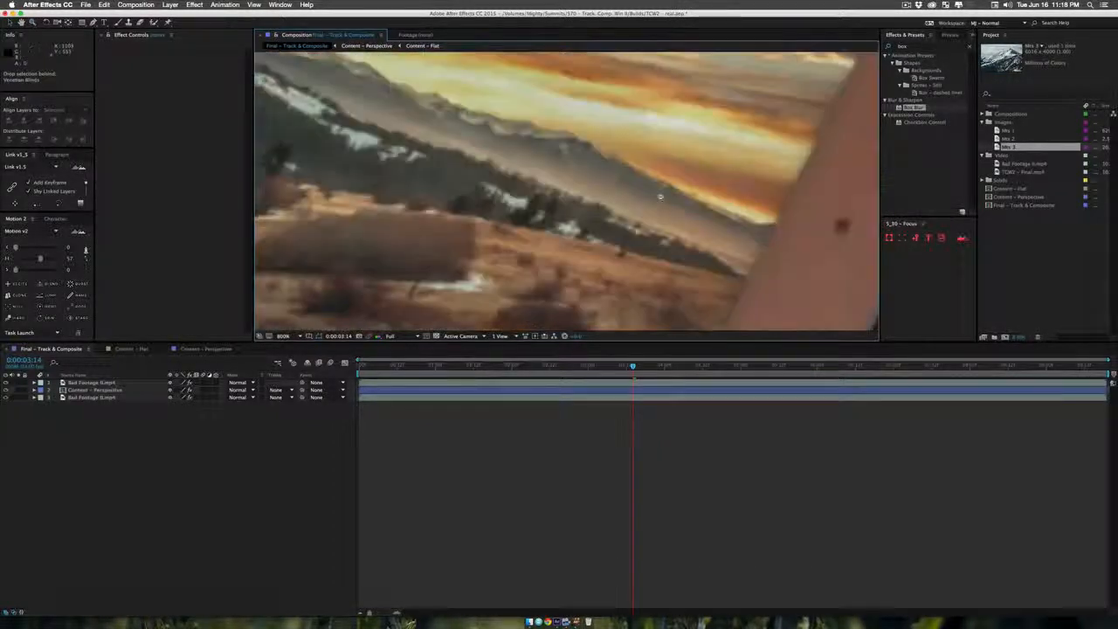
{"action": "scroll", "coordinate": [660, 196], "scroll_direction": "down", "scroll_amount": 3}
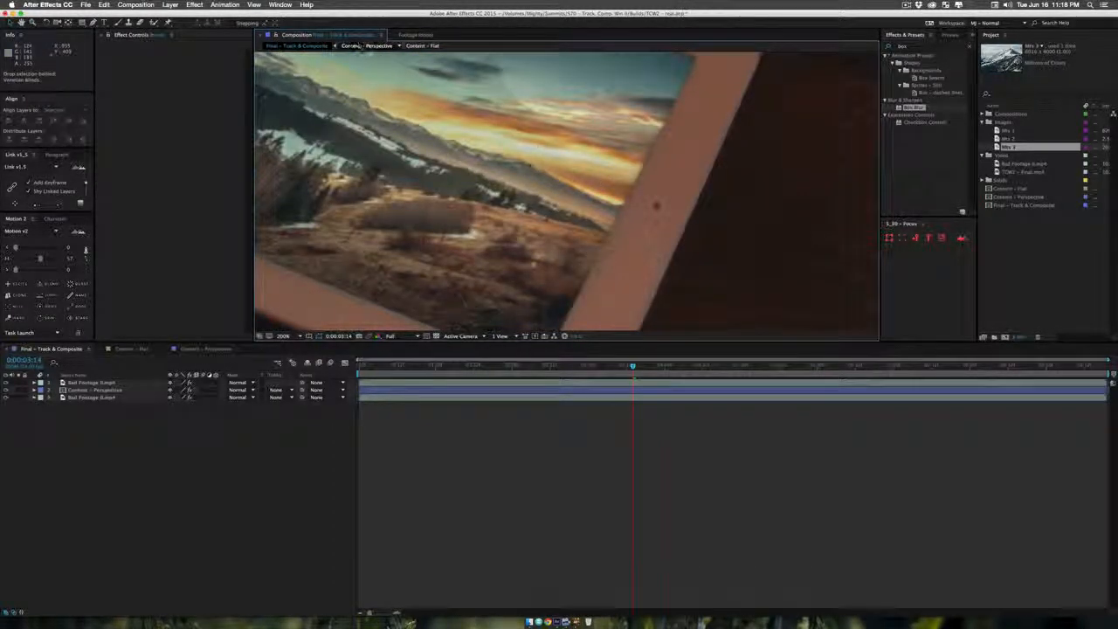
{"action": "left_click", "coordinate": [422, 47]}
{"action": "left_click", "coordinate": [360, 46]}
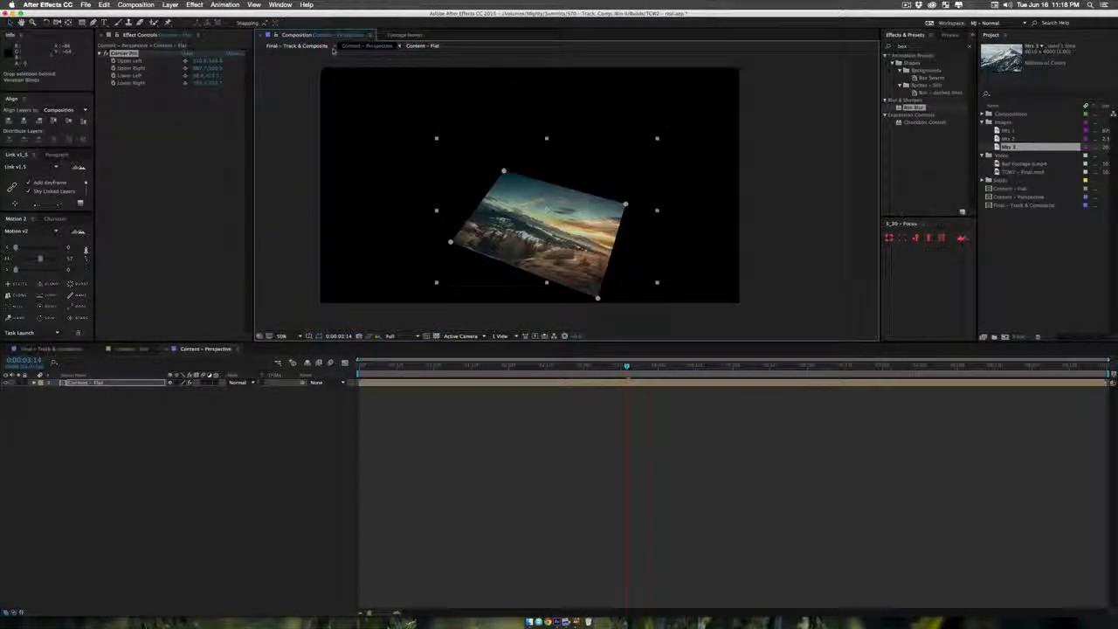
Step: Set the Box Blur radius to 0.6 on the Digital Stuff layer in the Content – Flat composition
{"action": "left_click", "coordinate": [423, 47]}
{"action": "left_click", "coordinate": [186, 116]}
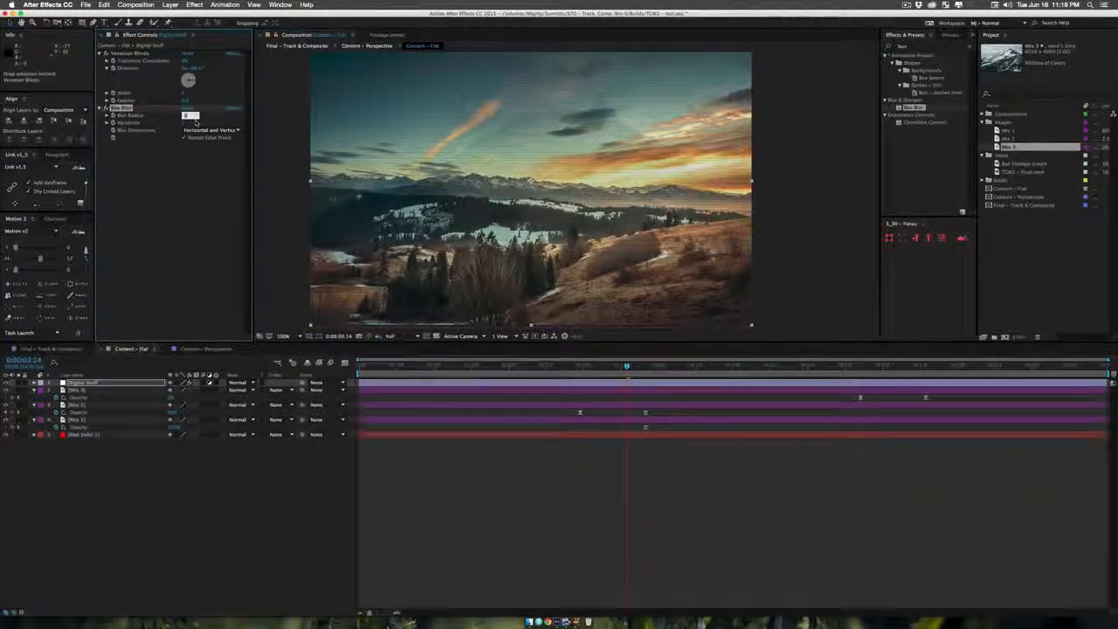
{"action": "type", "text": "1.3"}
{"action": "key", "text": "Return"}
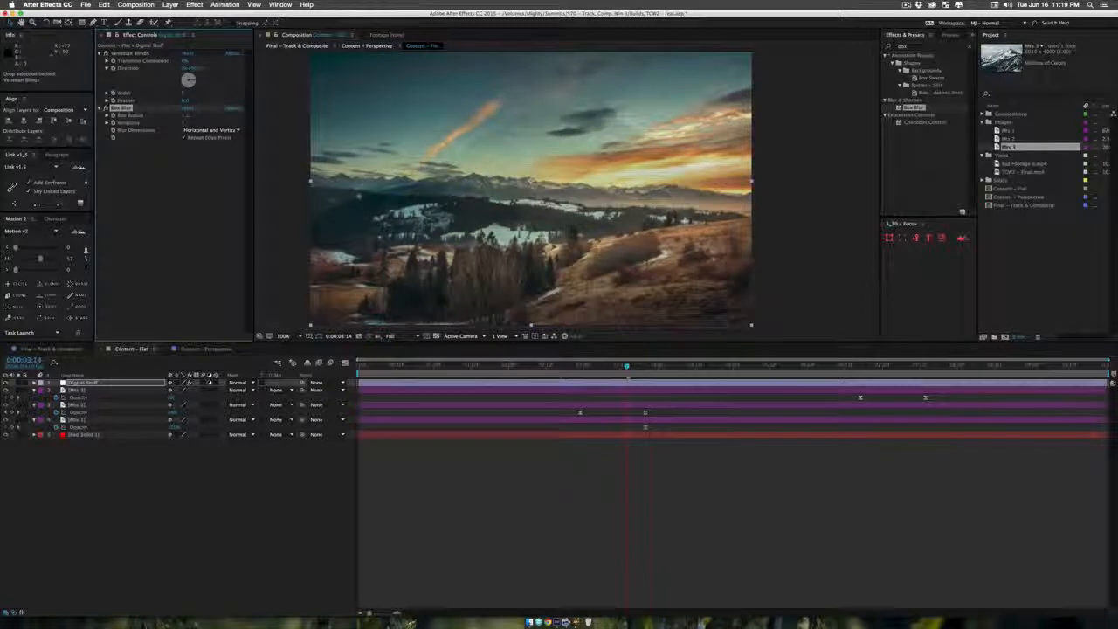
{"action": "left_click", "coordinate": [190, 117]}
{"action": "type", "text": ".6"}
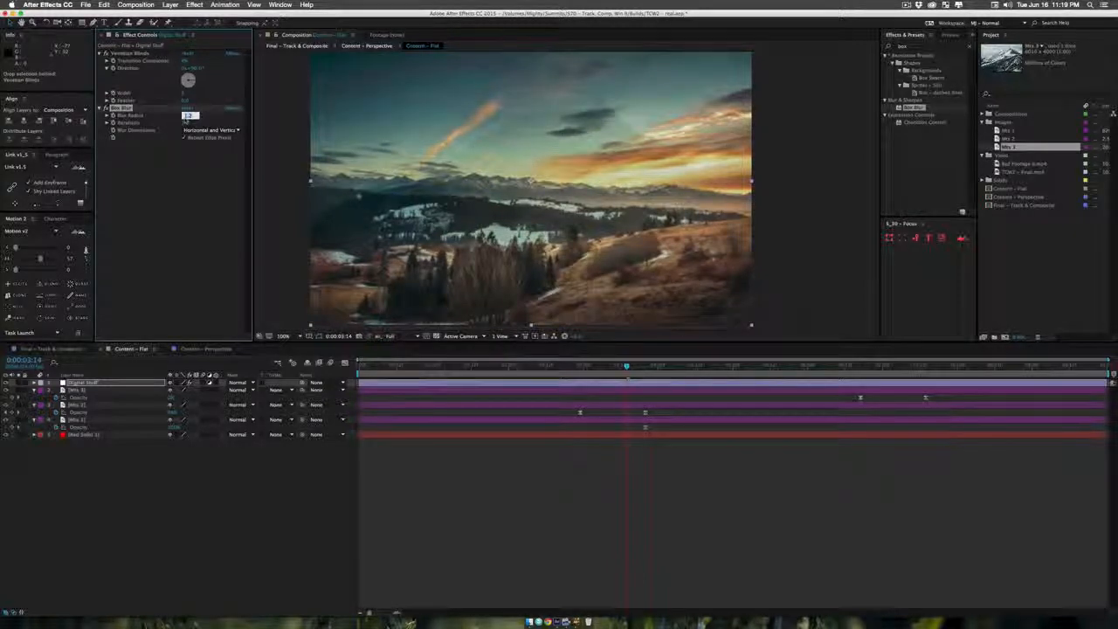
{"action": "key", "text": "Return"}
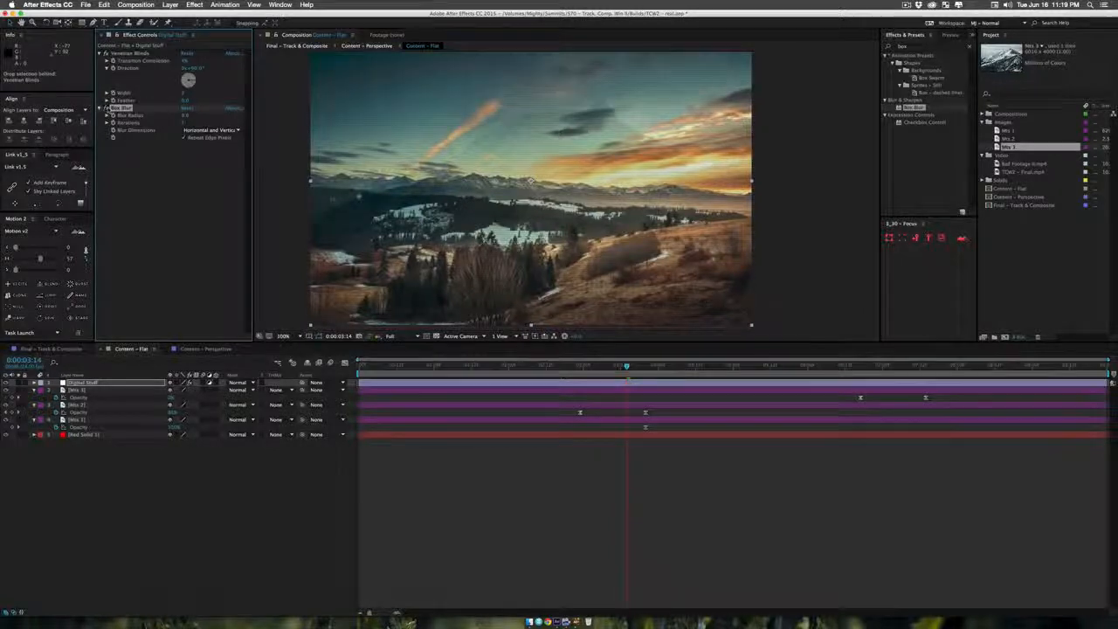
Step: Apply Color Balance to the Content – Perspective layer in the Final – Track & Composite composition
{"action": "left_click", "coordinate": [297, 45]}
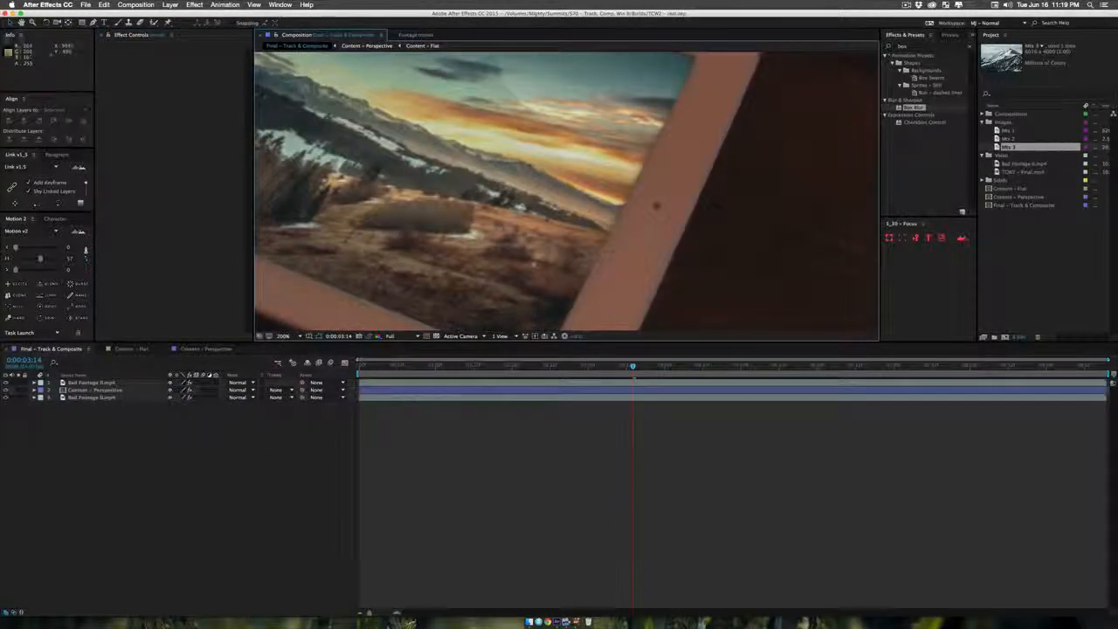
{"action": "key", "text": "comma"}
{"action": "left_click_drag", "start_coordinate": [510, 240], "coordinate": [545, 283]}
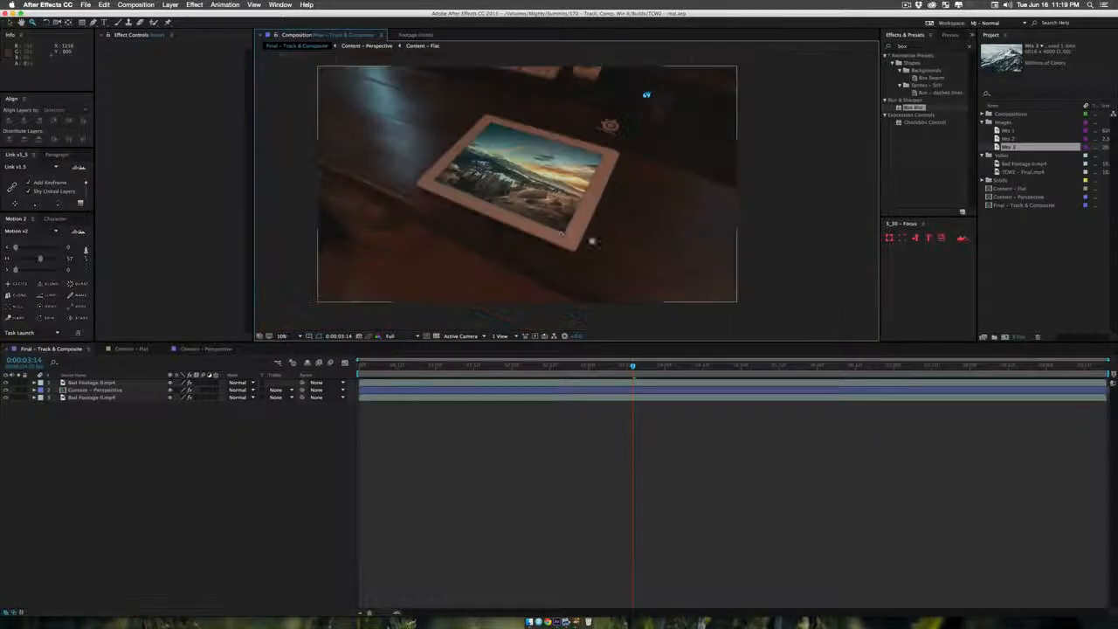
{"action": "key", "text": "comma"}
{"action": "key", "text": "v"}
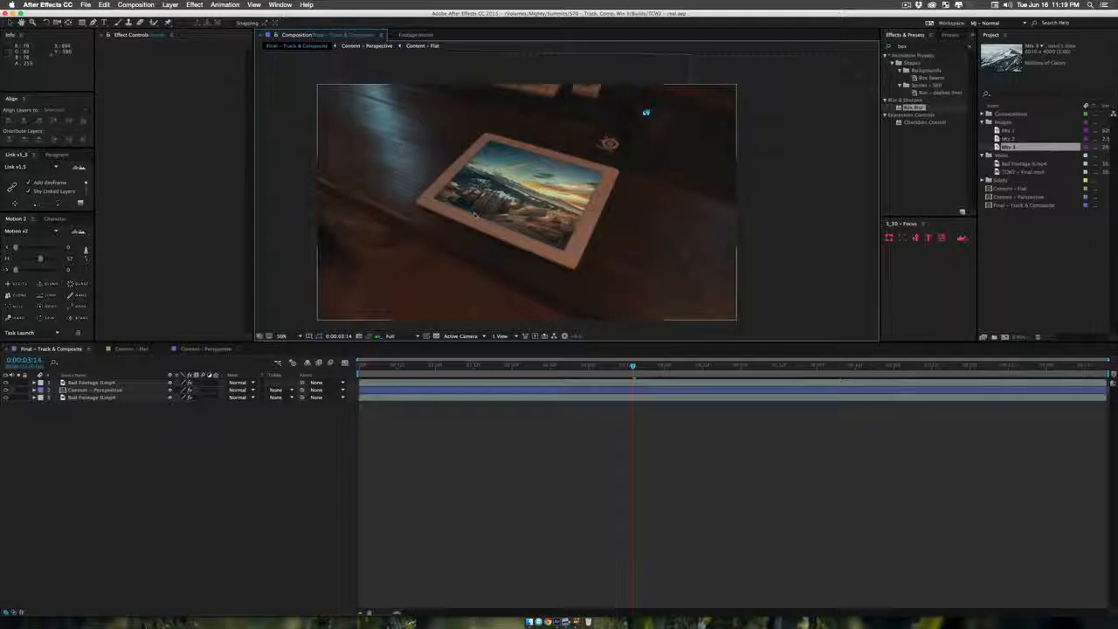
{"action": "left_click", "coordinate": [909, 47]}
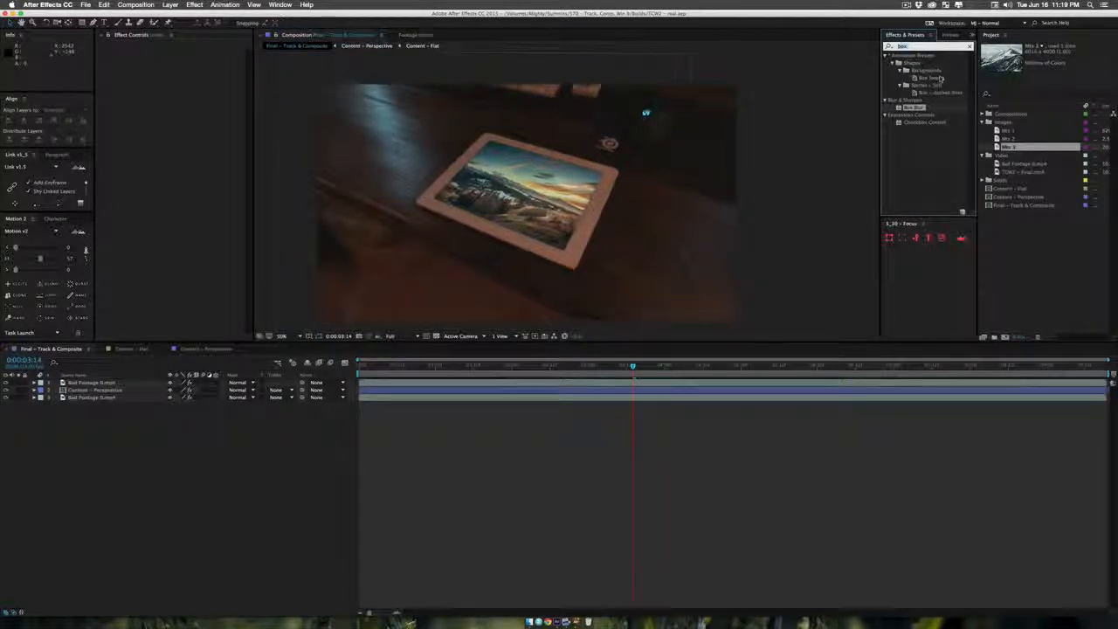
{"action": "type", "text": "colo"}
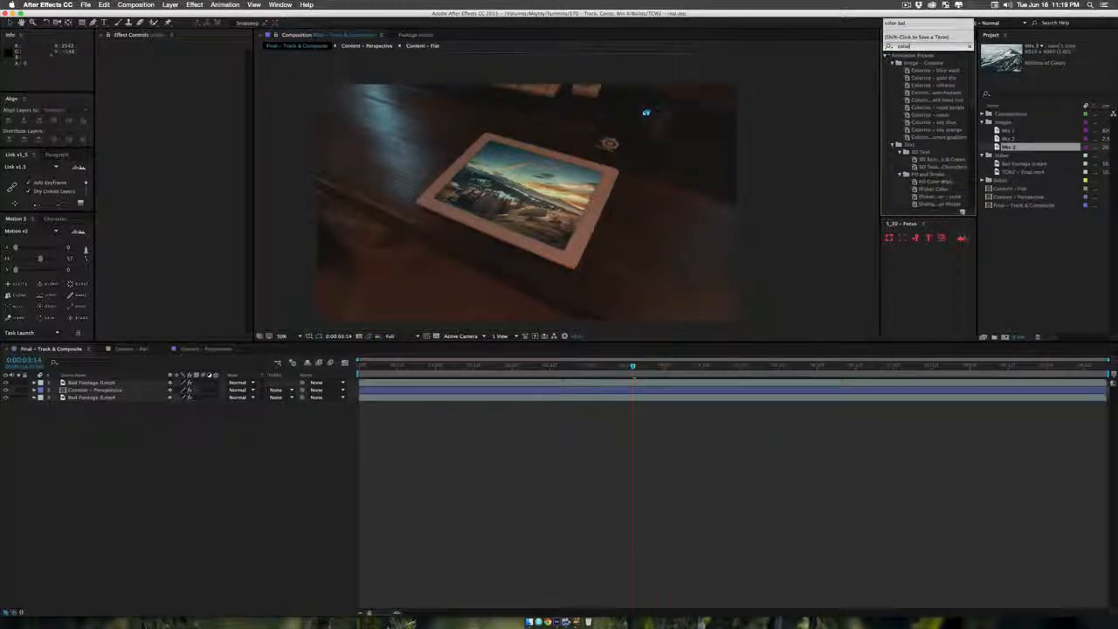
{"action": "type", "text": "r bal"}
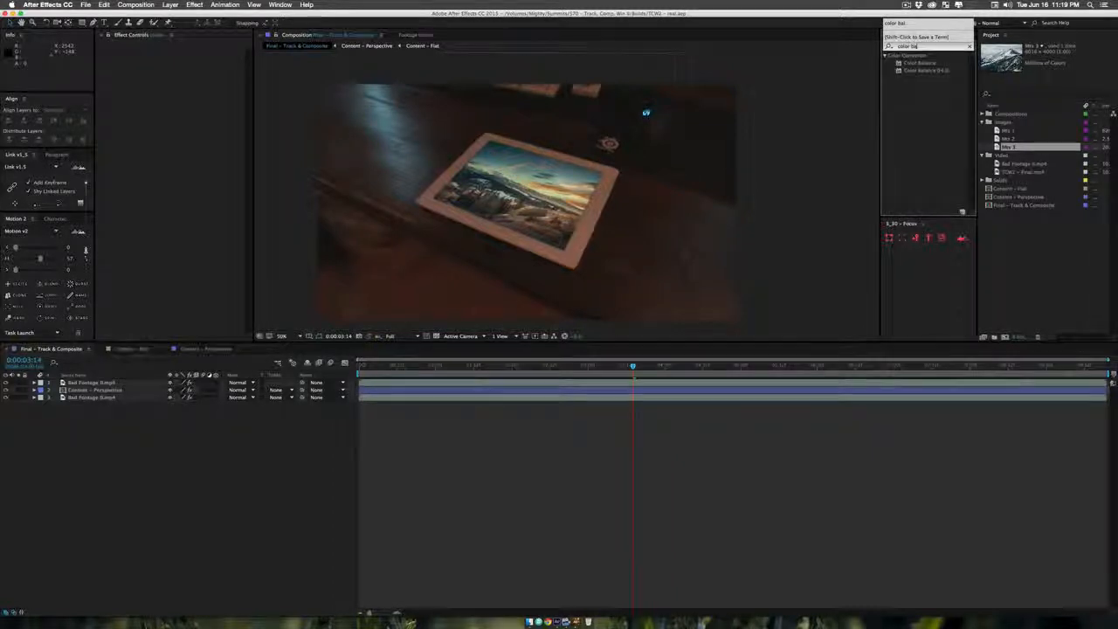
{"action": "left_click_drag", "start_coordinate": [921, 64], "coordinate": [84, 390]}
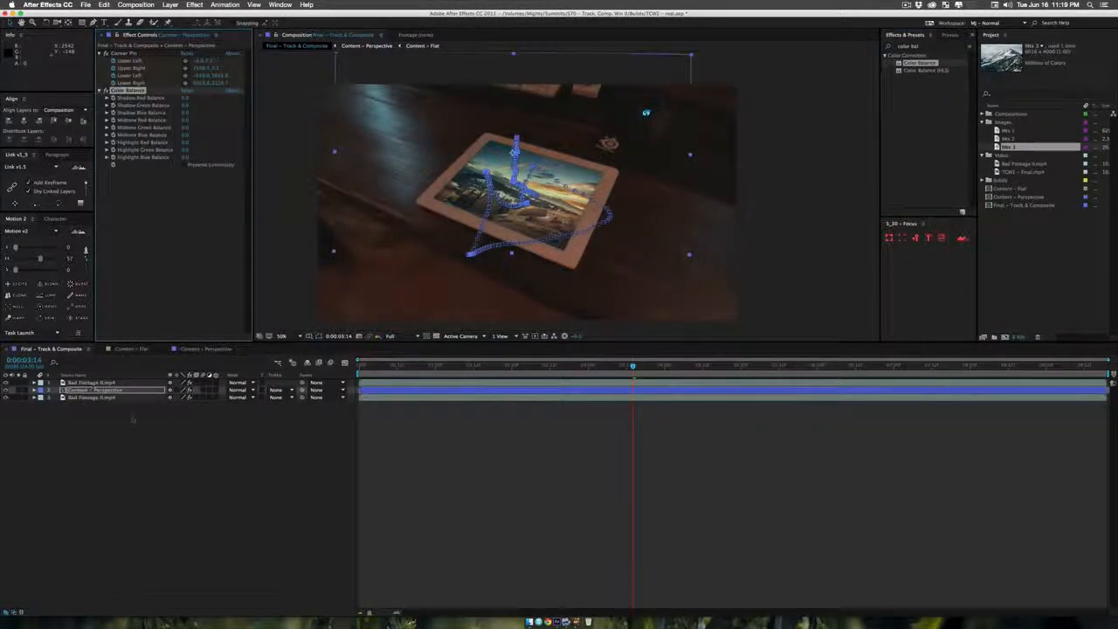
Step: Raise the Shadow Red Balance and lower the Midtone Blue Balance to warm the tablet's screen content
{"action": "left_click", "coordinate": [166, 470]}
{"action": "key", "text": "z"}
{"action": "left_click", "coordinate": [542, 193]}
{"action": "key", "text": "v"}
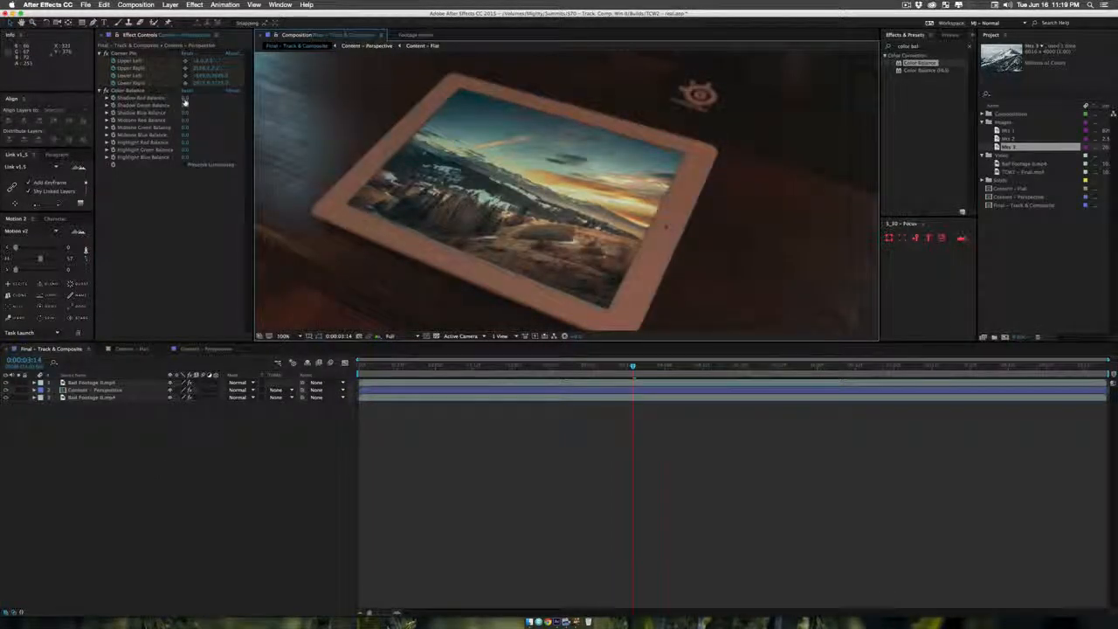
{"action": "left_click_drag", "start_coordinate": [191, 98], "coordinate": [196, 98]}
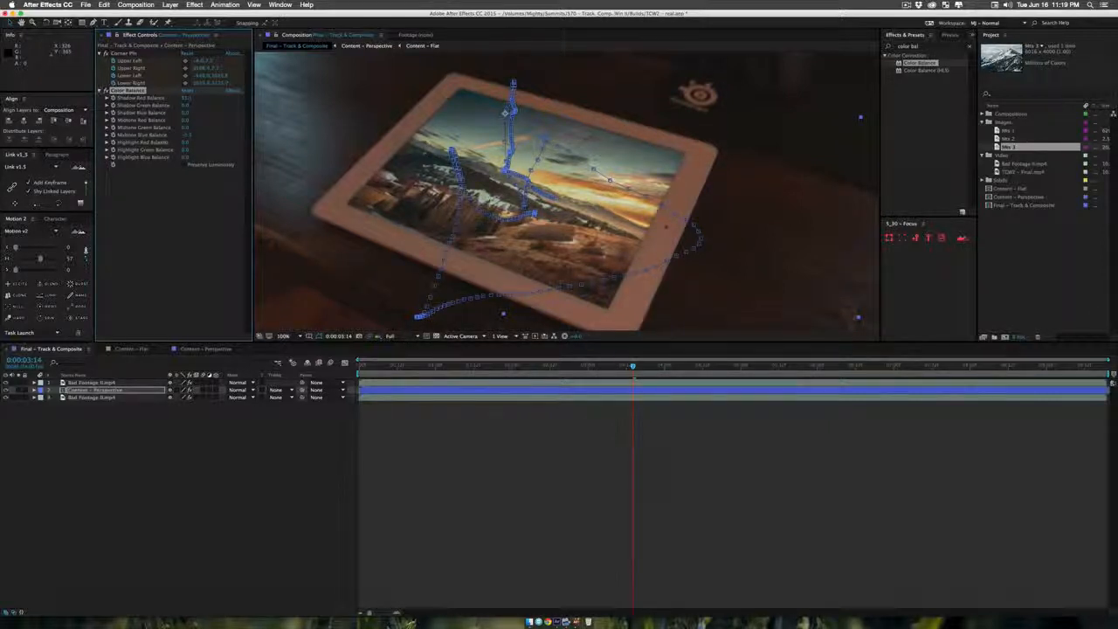
{"action": "scroll", "coordinate": [550, 185], "scroll_direction": "down", "scroll_amount": 2}
{"action": "left_click_drag", "start_coordinate": [571, 200], "coordinate": [566, 243]}
{"action": "scroll", "coordinate": [554, 218], "scroll_direction": "up", "scroll_amount": 1}
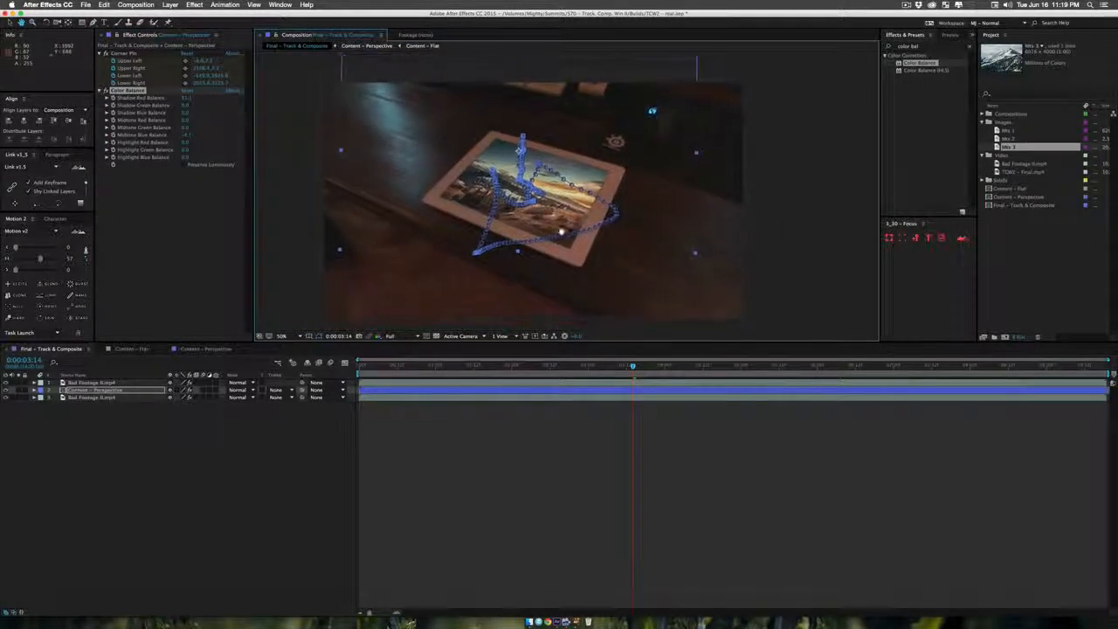
Step: Raise the Midtone Blue Balance and slightly lower the Highlight Green Balance on the Content – Perspective layer
{"action": "left_click", "coordinate": [225, 455]}
{"action": "left_click", "coordinate": [96, 389]}
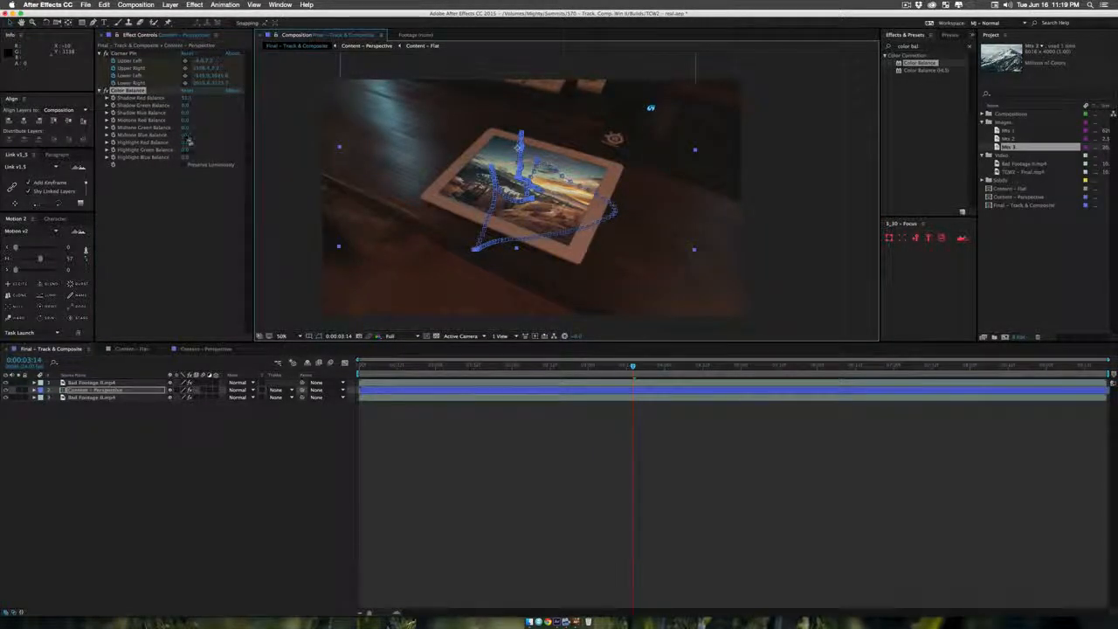
{"action": "left_click_drag", "start_coordinate": [188, 137], "coordinate": [221, 138]}
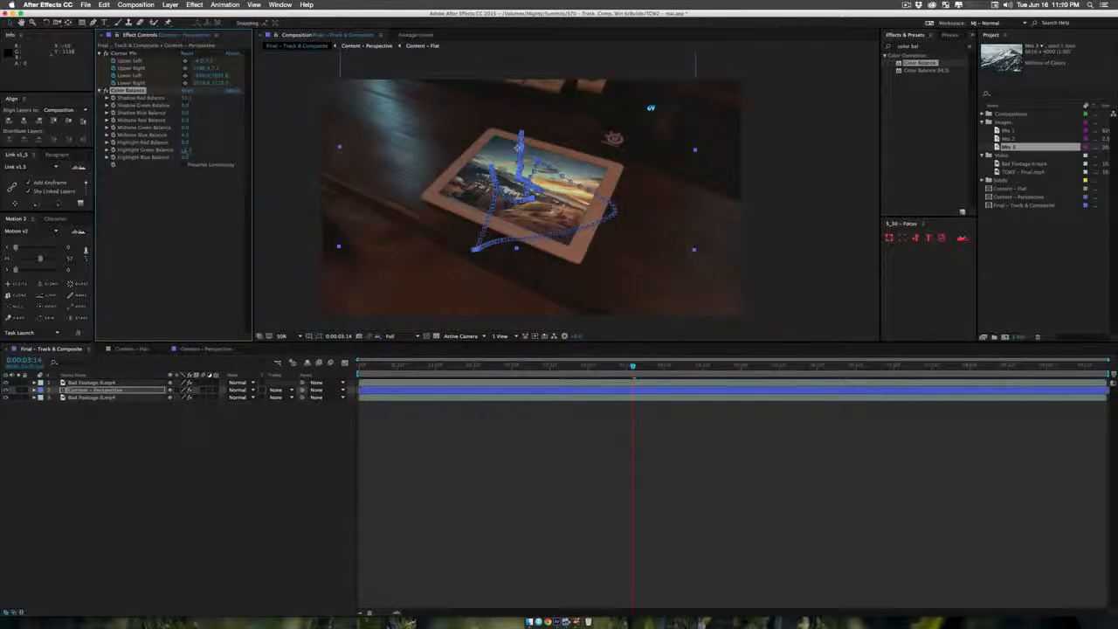
{"action": "left_click", "coordinate": [486, 470]}
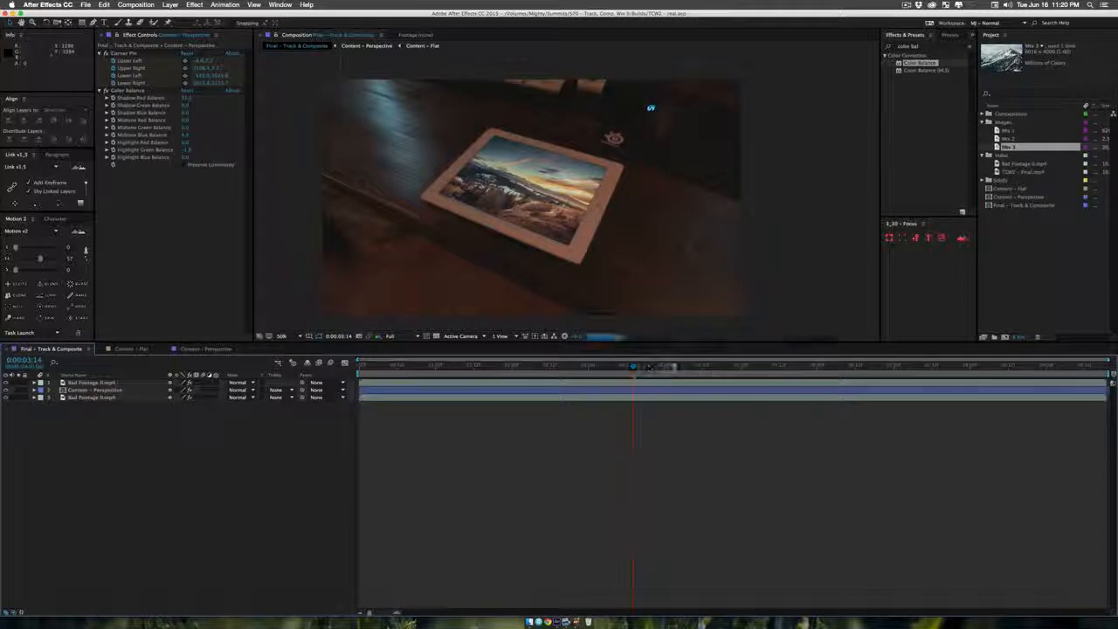
Step: Scrub and play back the final composite to review the color-matched screen content and the finger swipe
{"action": "left_click_drag", "start_coordinate": [649, 366], "coordinate": [733, 368]}
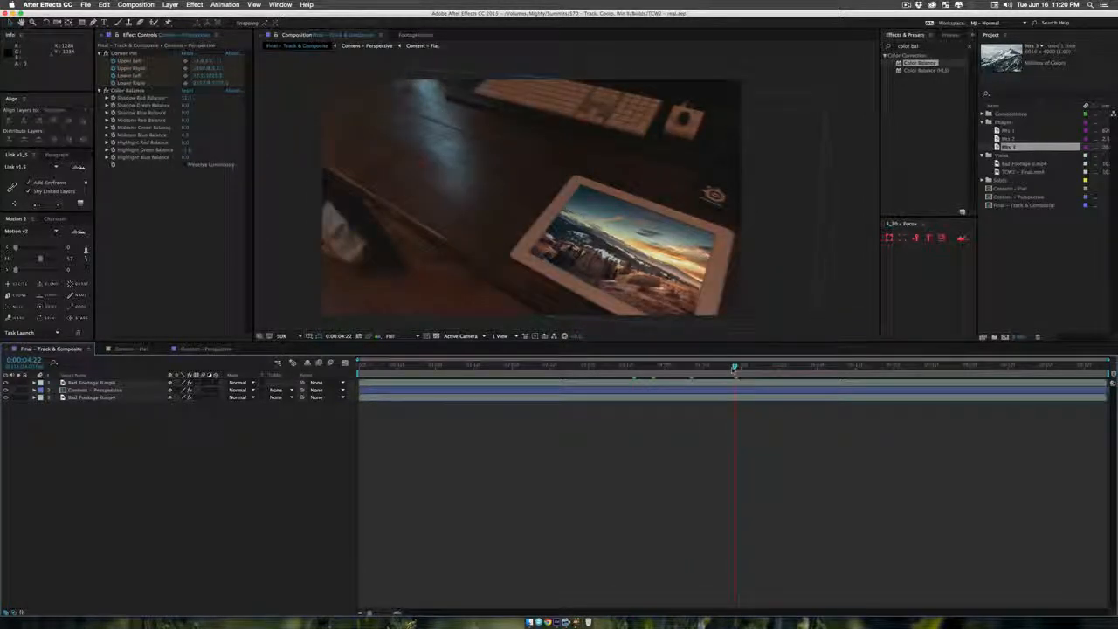
{"action": "key", "text": "space"}
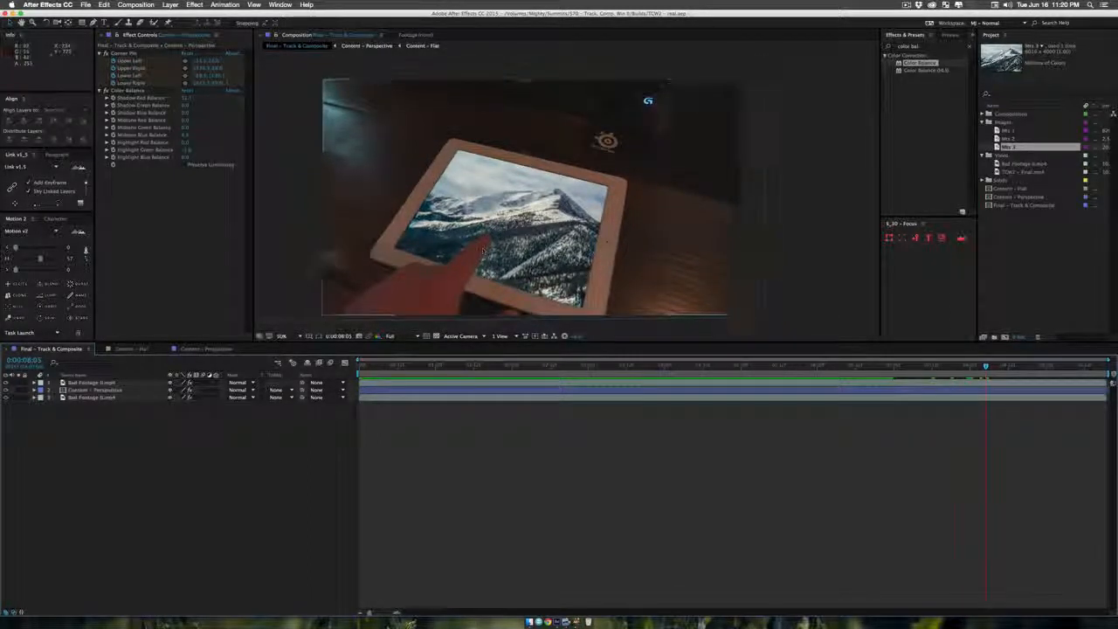
{"action": "left_click", "coordinate": [278, 36]}
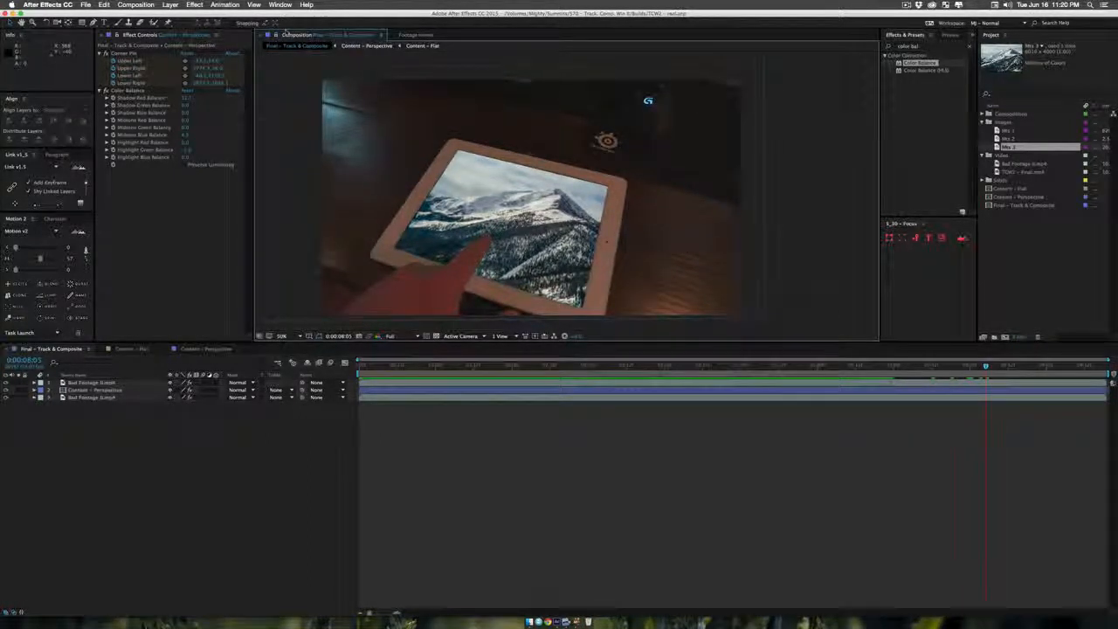
Step: Draw a yellow-outlined rectangle shape in the Content – Flat composition, near the lower middle of the mountain image
{"action": "left_click", "coordinate": [421, 45]}
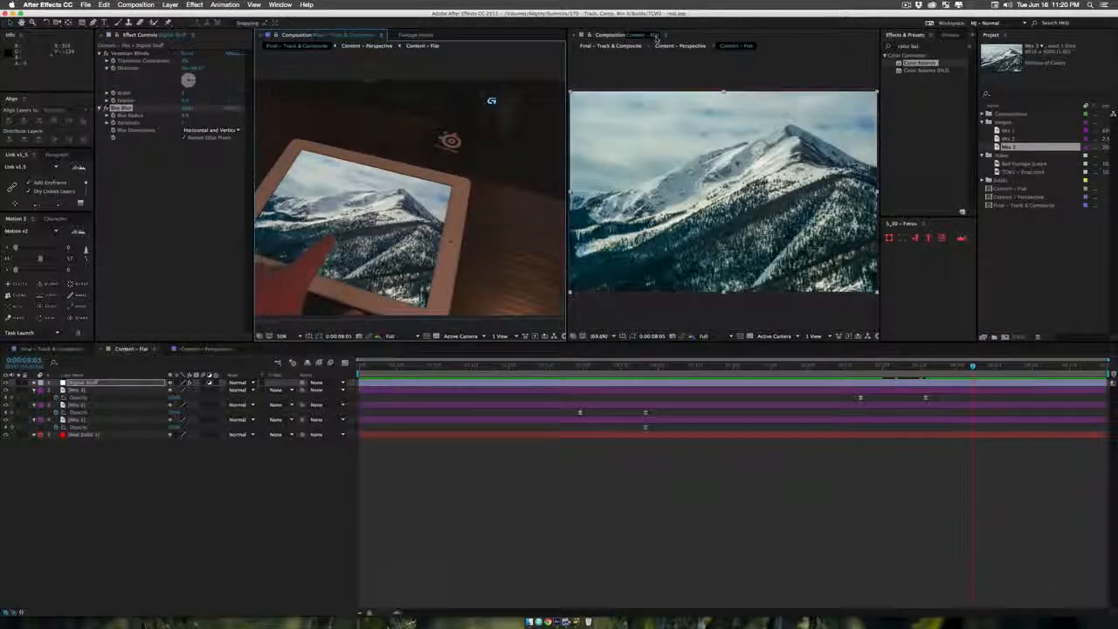
{"action": "left_click", "coordinate": [214, 469]}
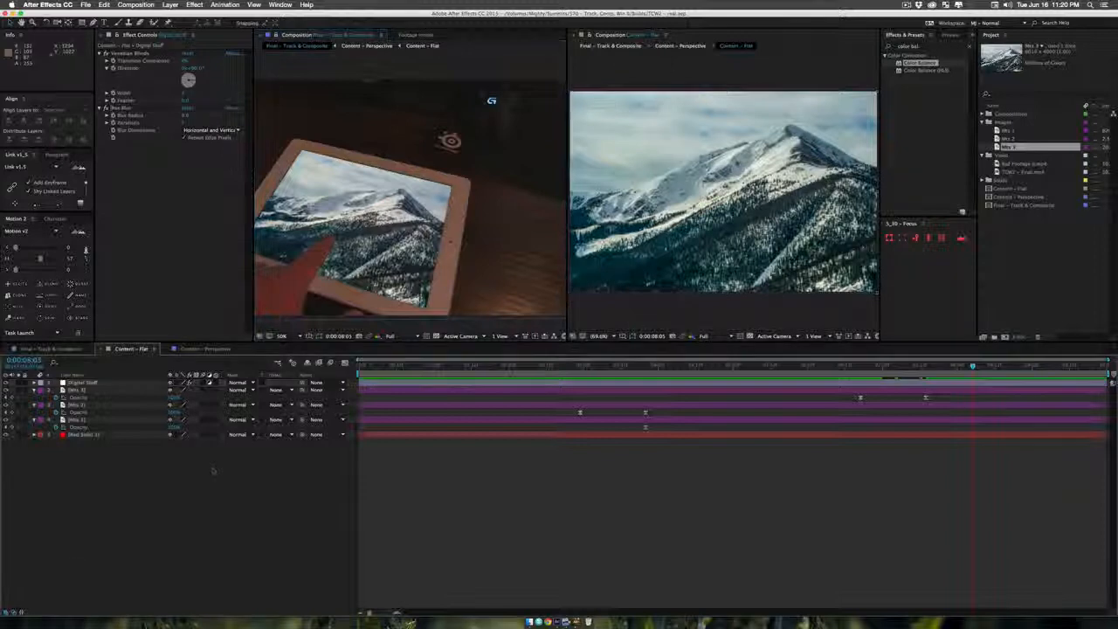
{"action": "key", "text": "q"}
{"action": "mouse_move", "coordinate": [659, 188]}
{"action": "left_mouse_down"}
{"action": "mouse_move", "coordinate": [707, 259]}
{"action": "mouse_move", "coordinate": [721, 248]}
{"action": "mouse_move", "coordinate": [727, 262]}
{"action": "mouse_move", "coordinate": [740, 255]}
{"action": "left_mouse_up"}
{"action": "key", "text": "v"}
Step: Keyframe the rectangle shape layer's Scale at 0:00:08:05 and set it to 0% at 0:00:07:18 so it grows in
{"action": "left_click", "coordinate": [103, 384]}
{"action": "key", "text": "s"}
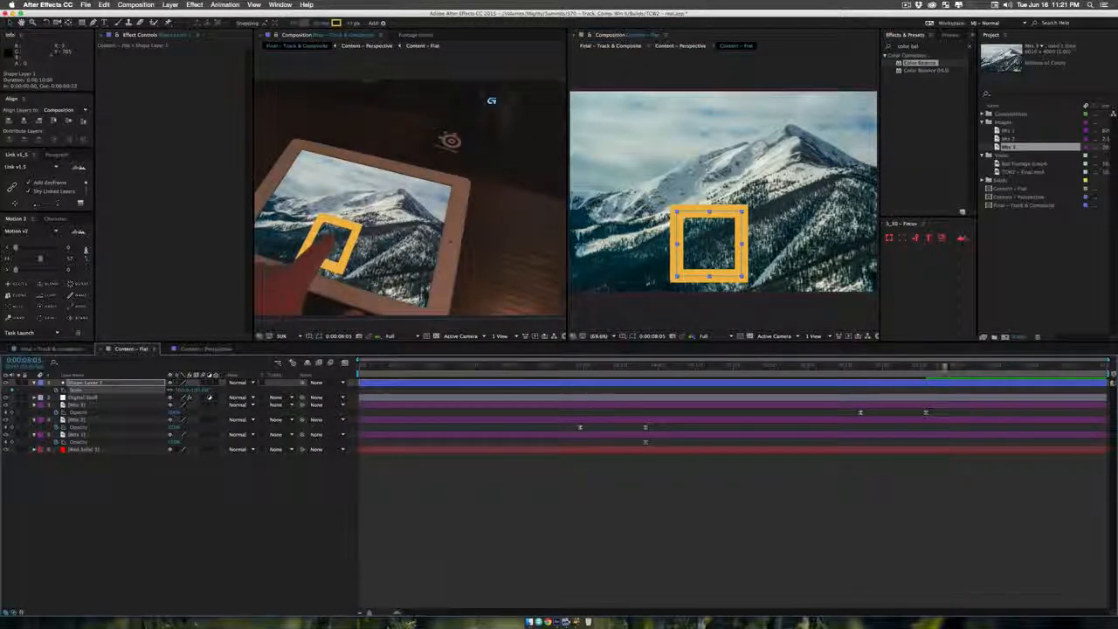
{"action": "left_click_drag", "start_coordinate": [943, 367], "coordinate": [939, 367]}
{"action": "left_click", "coordinate": [181, 390]}
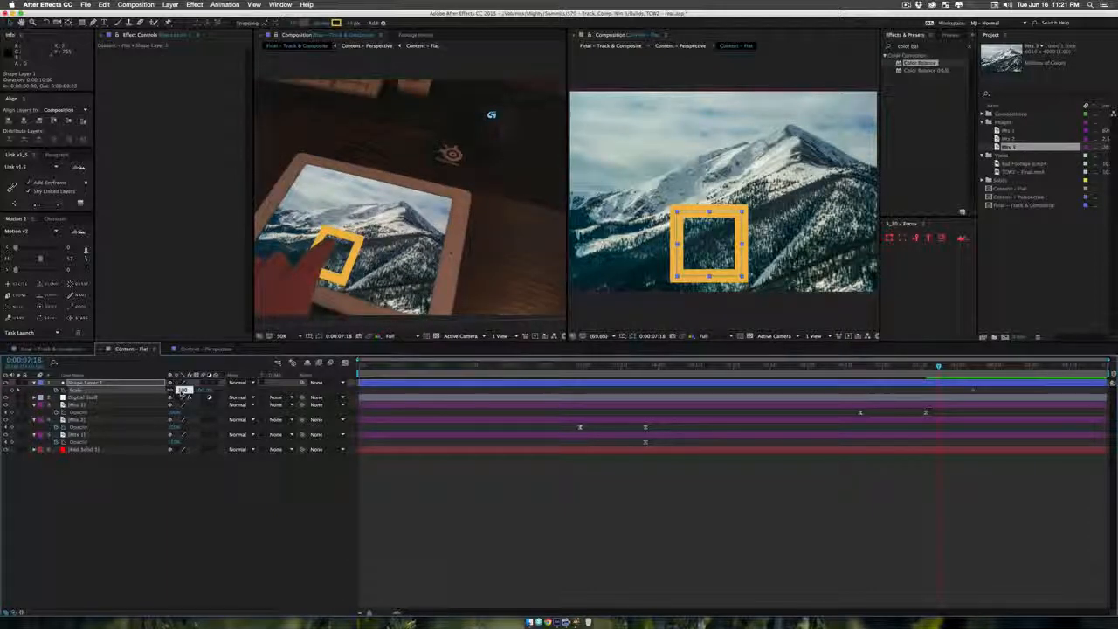
{"action": "type", "text": "0"}
{"action": "key", "text": "Return"}
{"action": "left_click", "coordinate": [649, 316]}
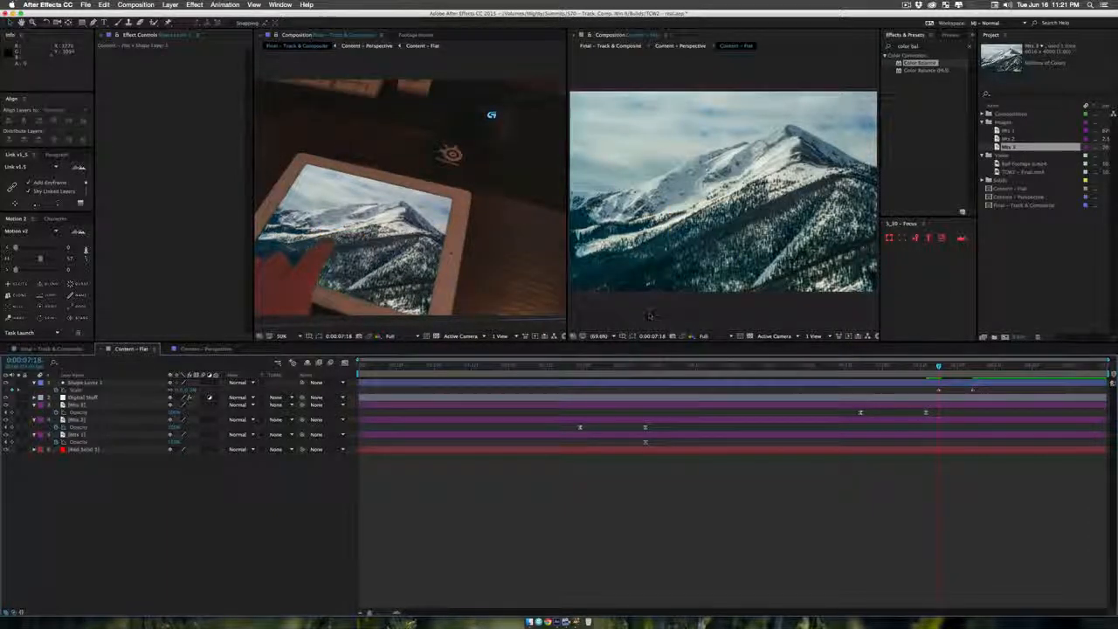
Step: Ease the shape layer's scale keyframes and play back the animation in the Final – Track & Composite composition
{"action": "left_click", "coordinate": [911, 390]}
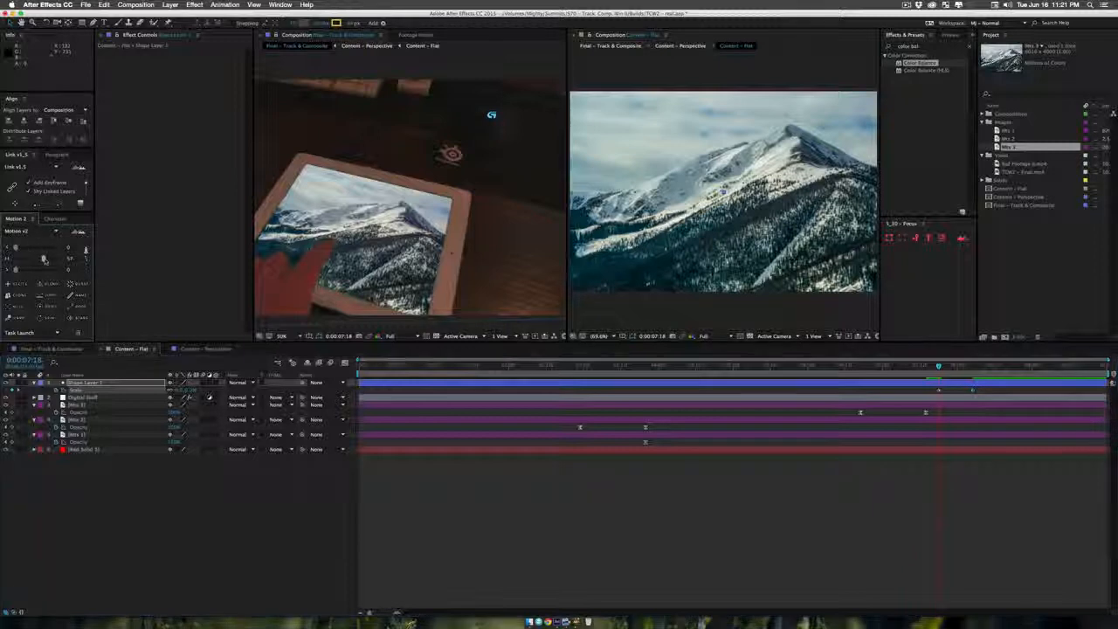
{"action": "left_click", "coordinate": [358, 502]}
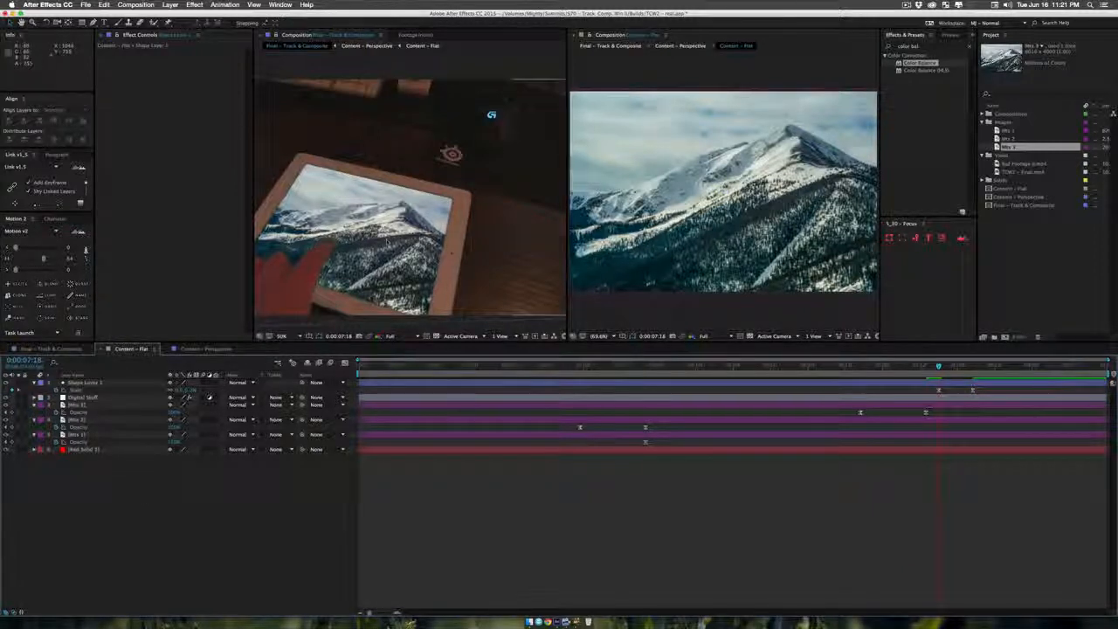
{"action": "left_click", "coordinate": [461, 185]}
{"action": "key", "text": "space"}
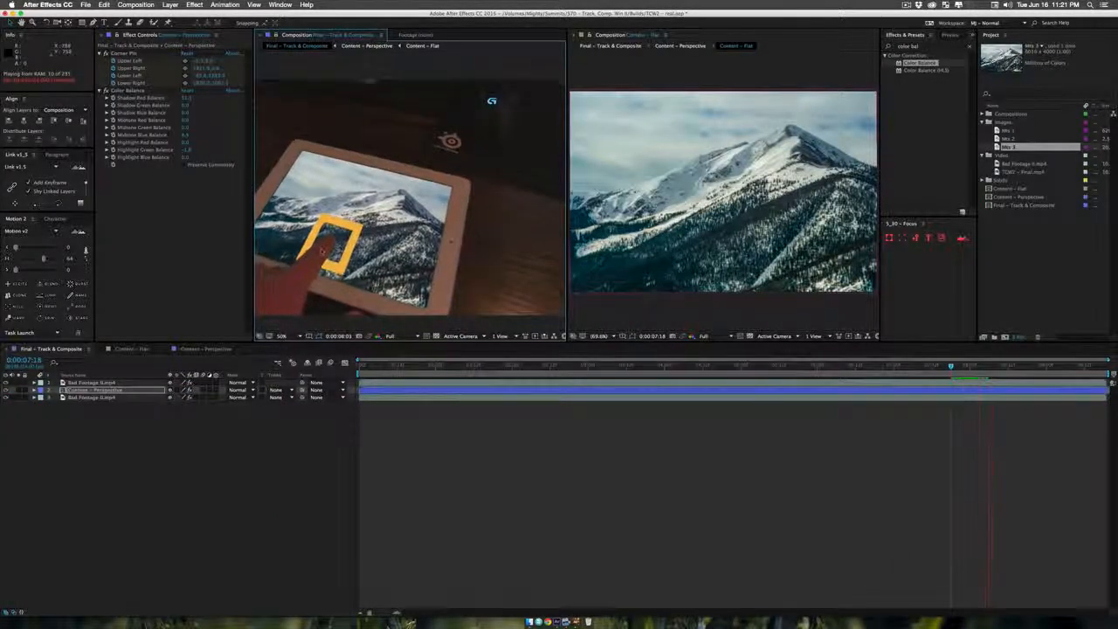
{"action": "key", "text": "space"}
Step: Close the second composition viewer, widen the remaining viewer and make the Effects & Presets panel taller
{"action": "left_click", "coordinate": [297, 449]}
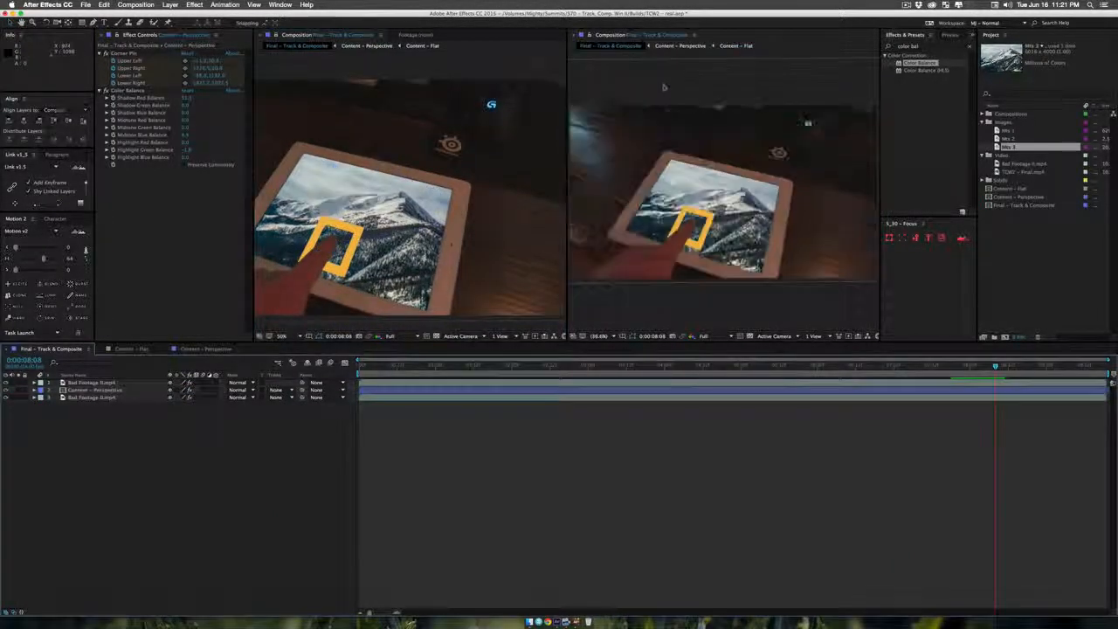
{"action": "left_click", "coordinate": [582, 35]}
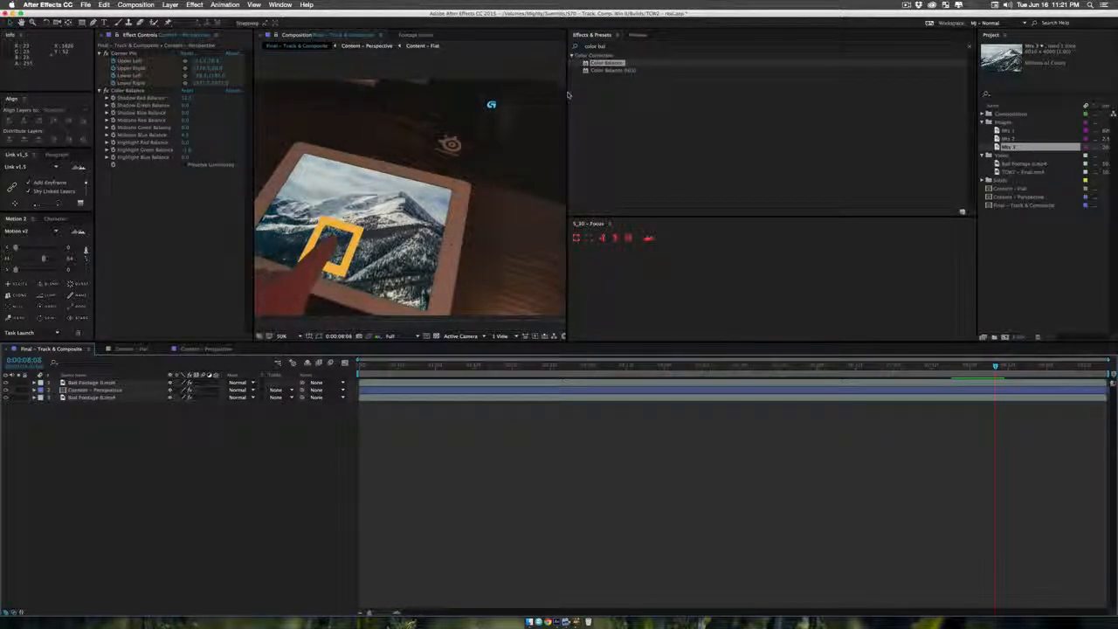
{"action": "left_click_drag", "start_coordinate": [568, 131], "coordinate": [883, 135]}
{"action": "left_click", "coordinate": [284, 37]}
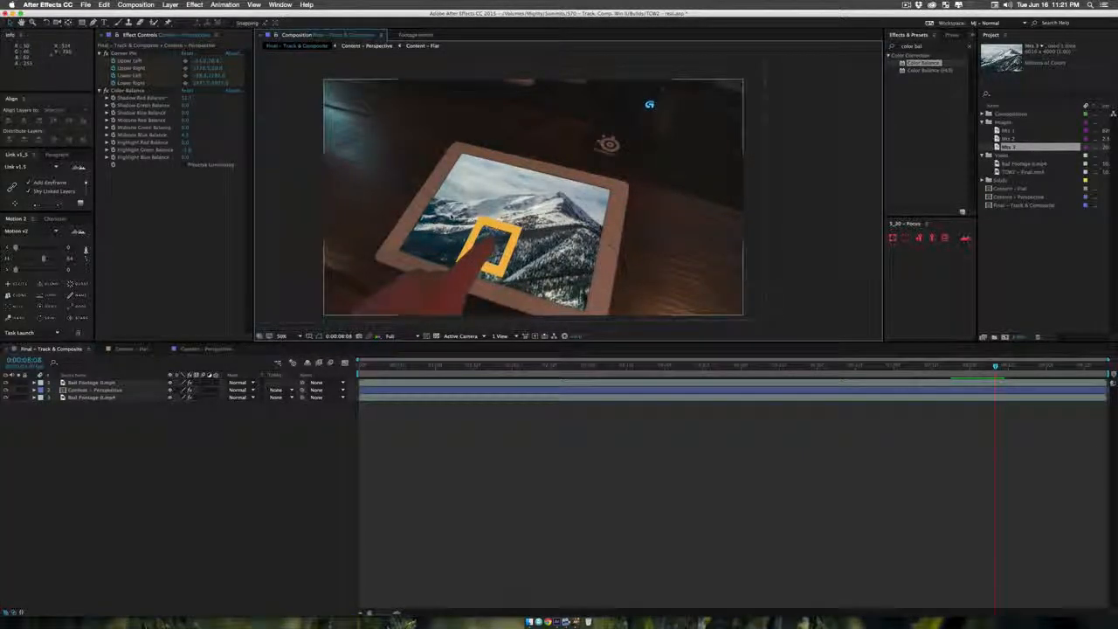
{"action": "scroll", "coordinate": [524, 239], "scroll_direction": "down", "scroll_amount": 2}
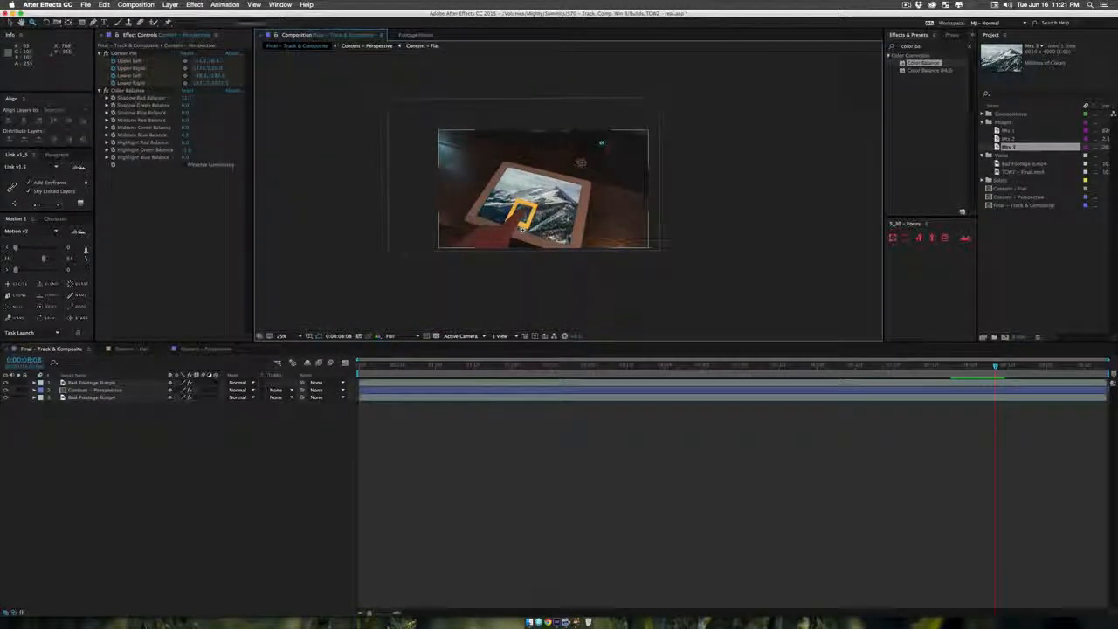
{"action": "left_click", "coordinate": [260, 437]}
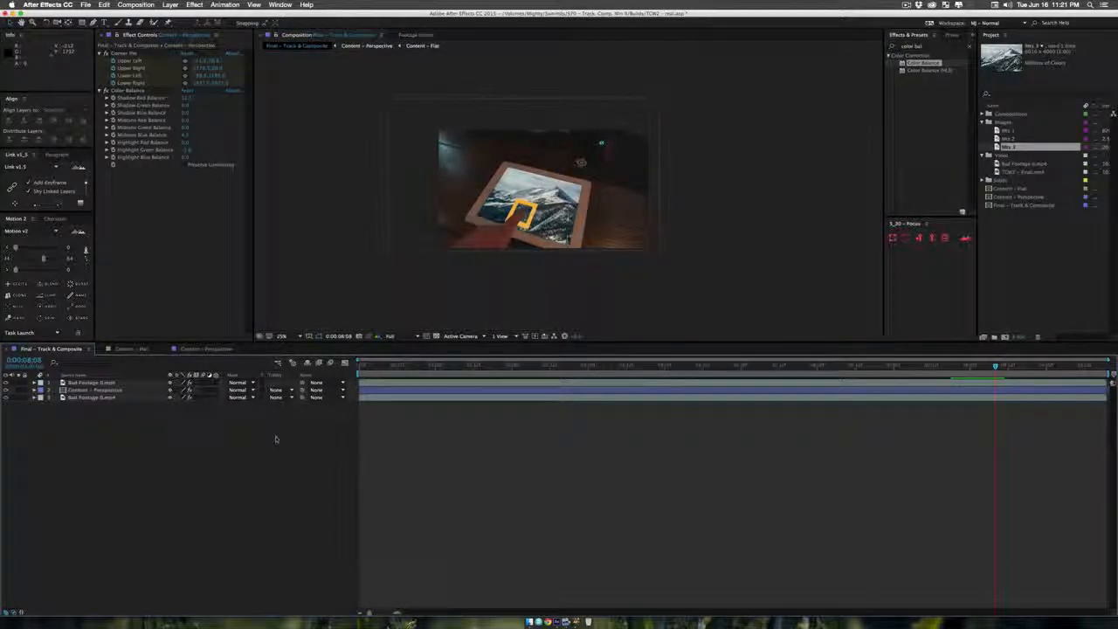
{"action": "left_click_drag", "start_coordinate": [898, 216], "coordinate": [892, 306]}
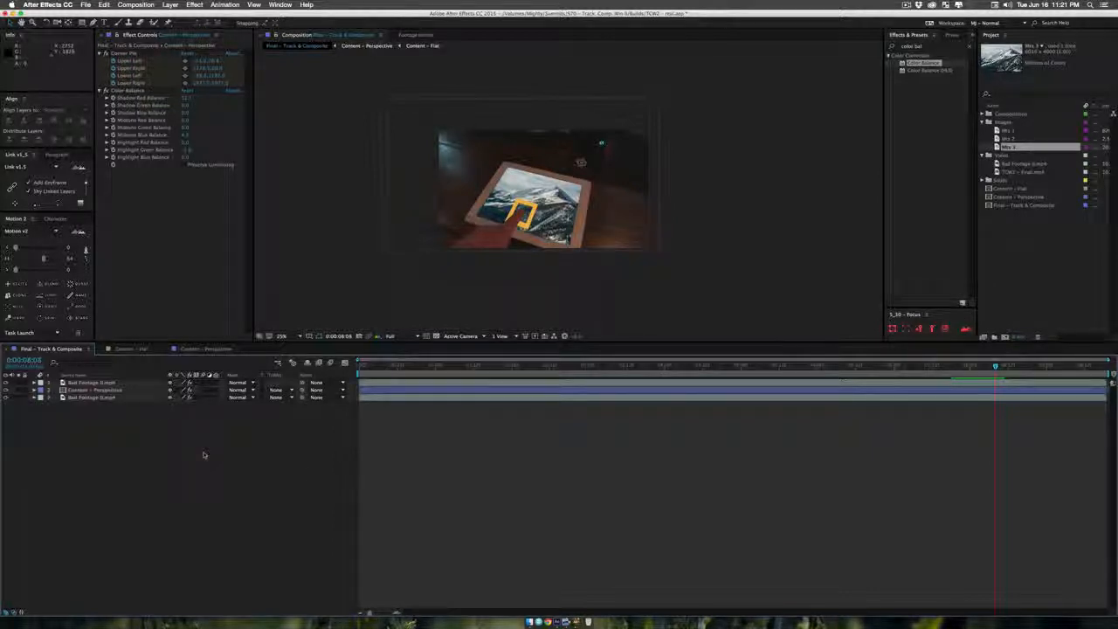
{"action": "scroll", "coordinate": [511, 200], "scroll_direction": "up", "scroll_amount": 2}
{"action": "key", "text": "space"}
{"action": "left_click_drag", "start_coordinate": [527, 203], "coordinate": [499, 217]}
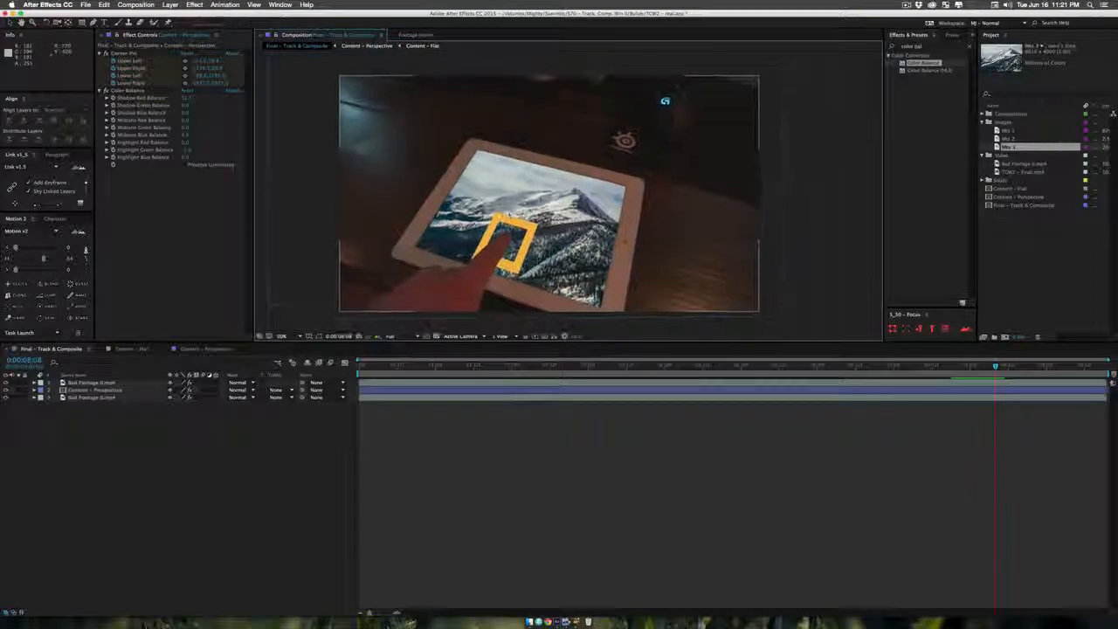